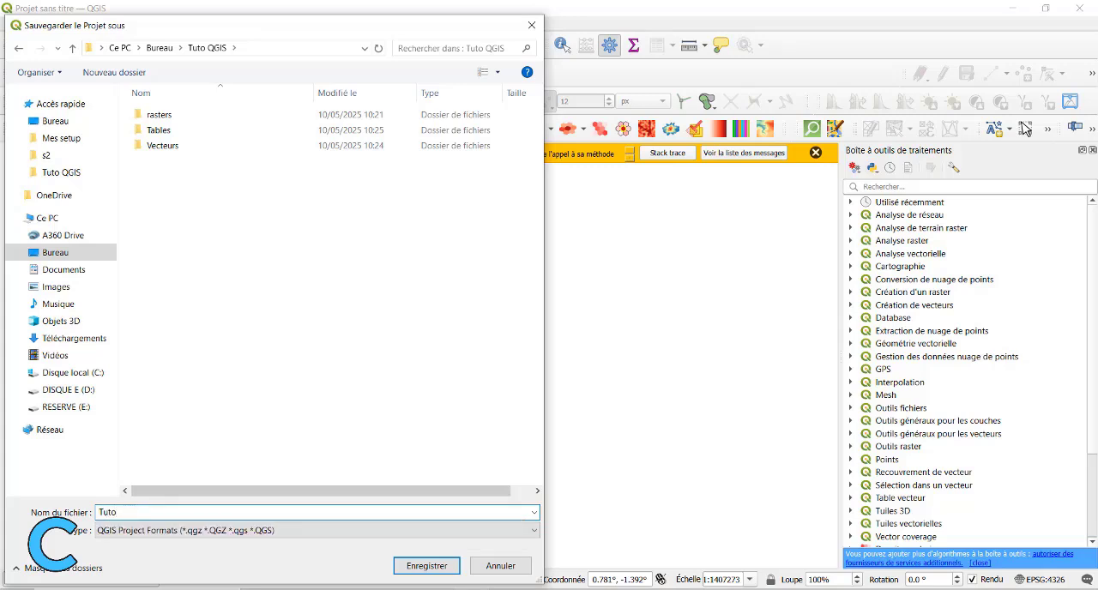
Save the project as TutoQGIS in the Tuto QGIS folder.
left_click(427, 568)
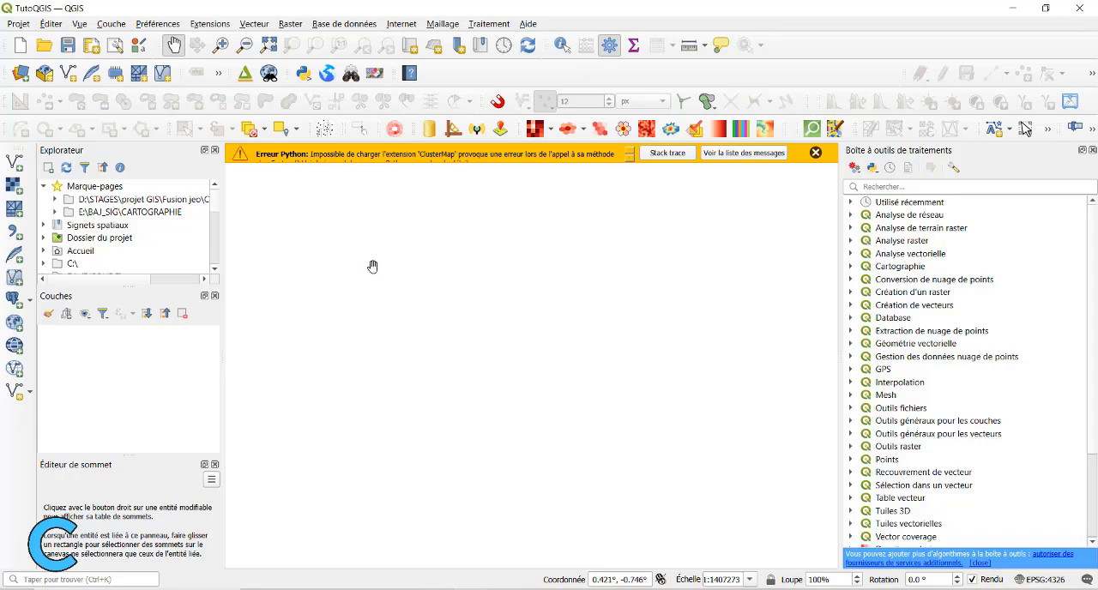
Add Cameroun_regions.shp from the Tuto QGIS\Vecteurs folder to the project as a vector layer.
left_click(110, 24)
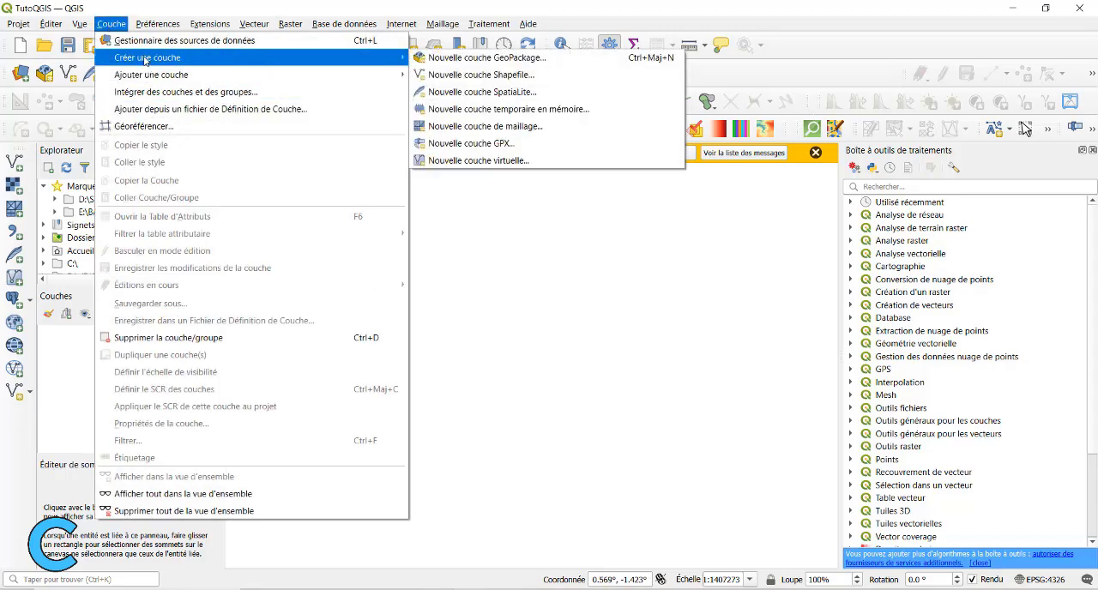
mouse_move(155, 79)
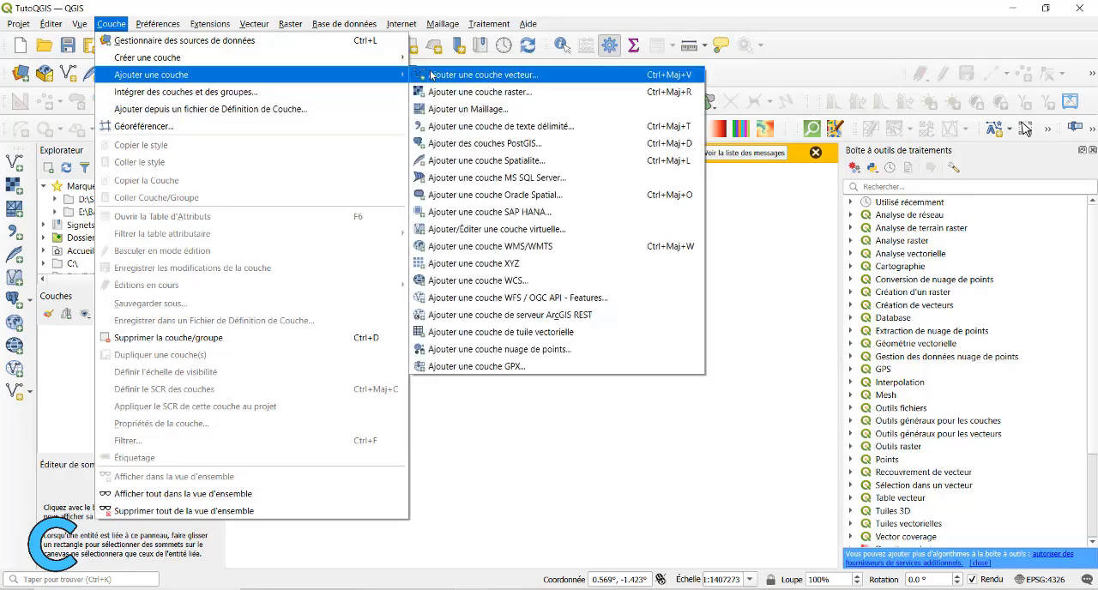
left_click(487, 76)
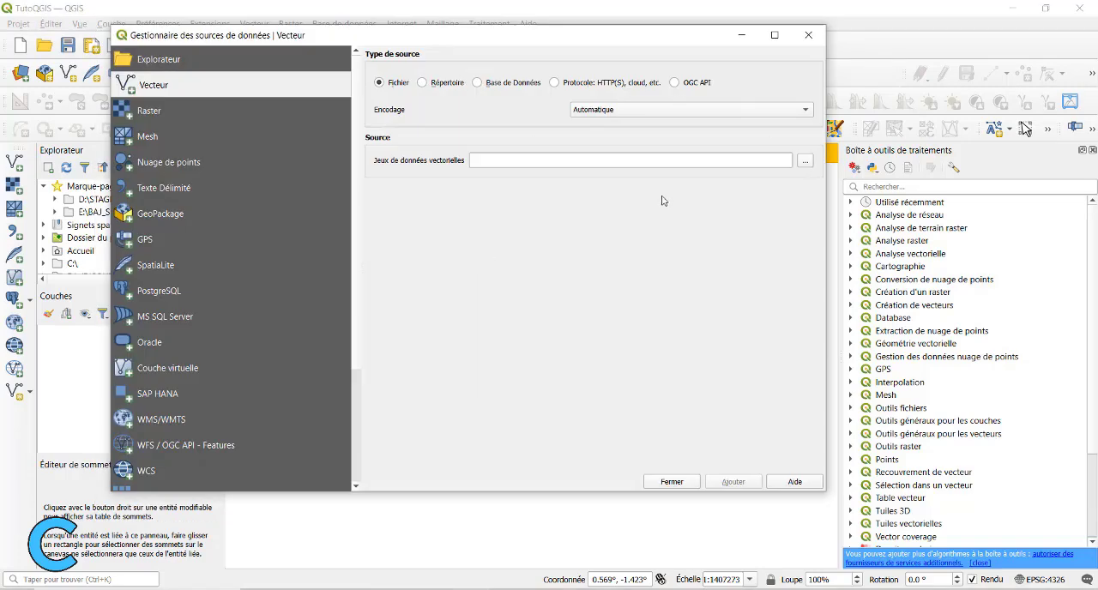
left_click(806, 161)
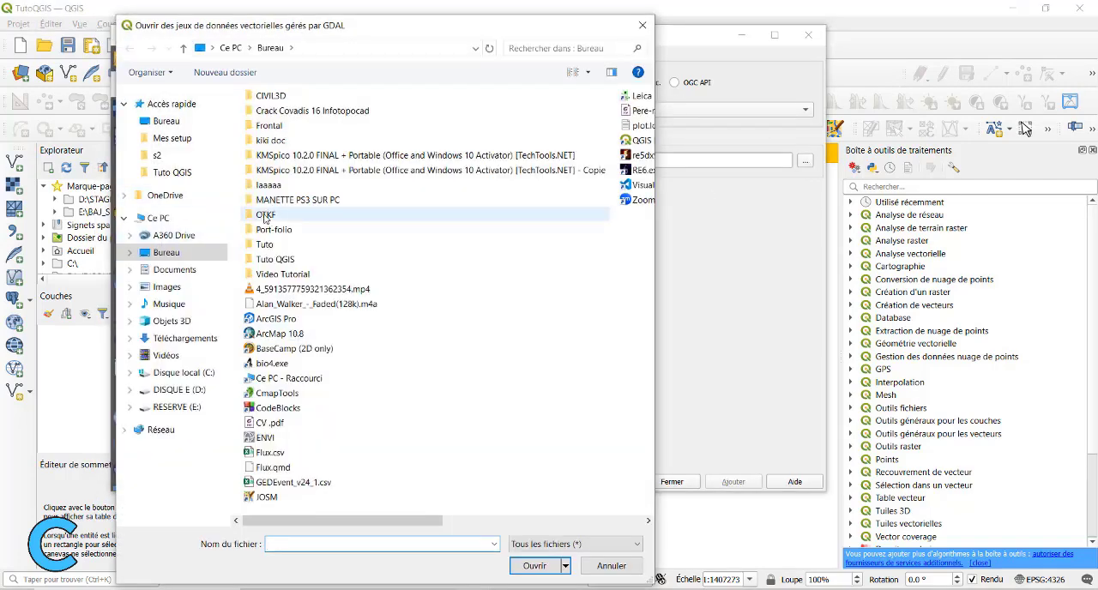
double_click(270, 253)
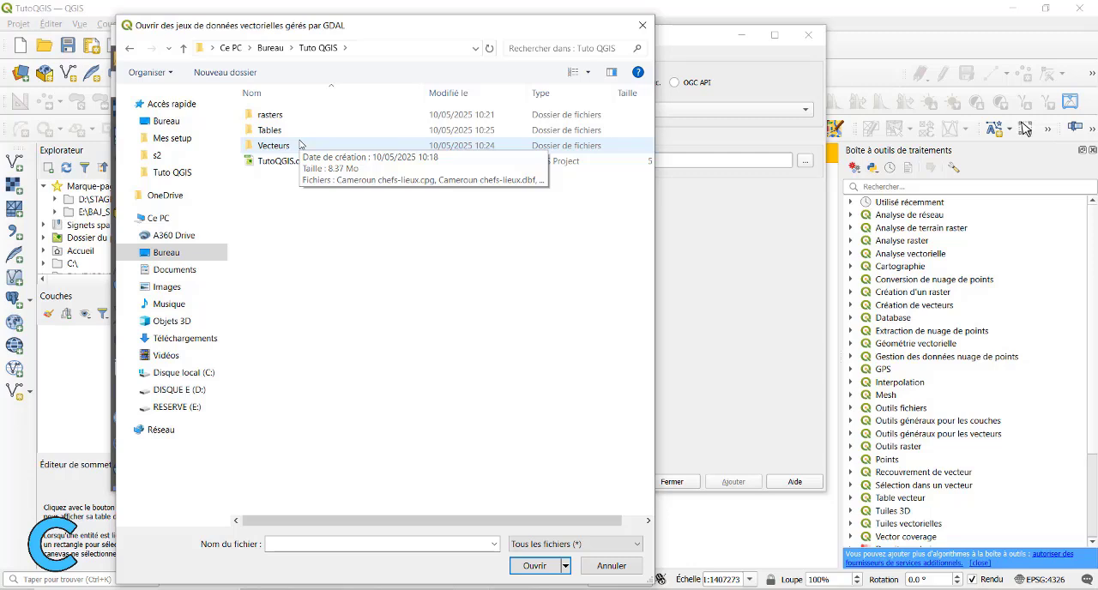
double_click(296, 145)
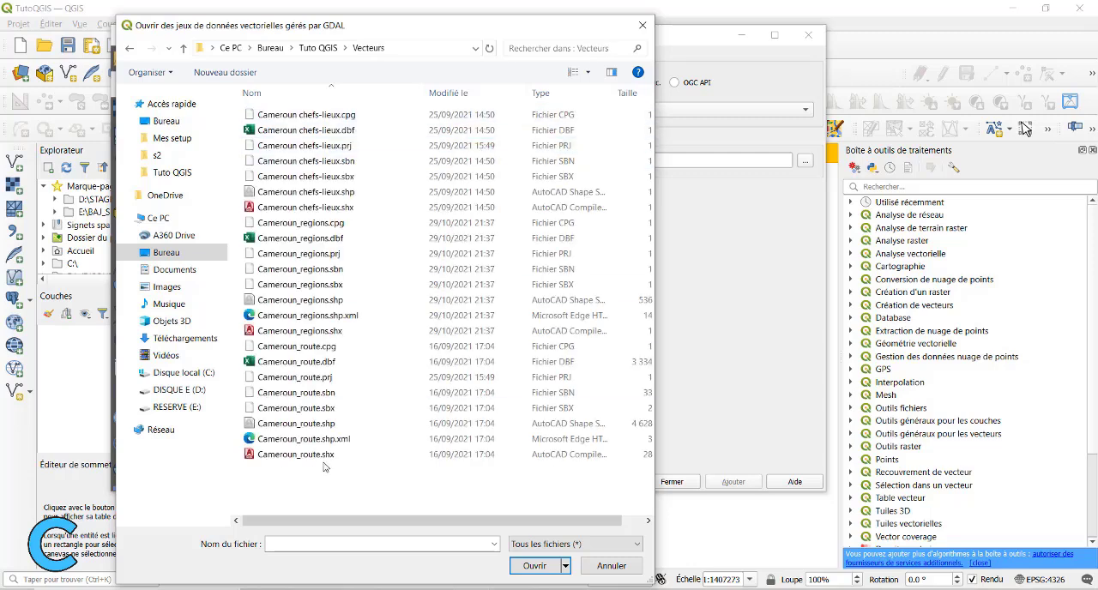
left_click(284, 302)
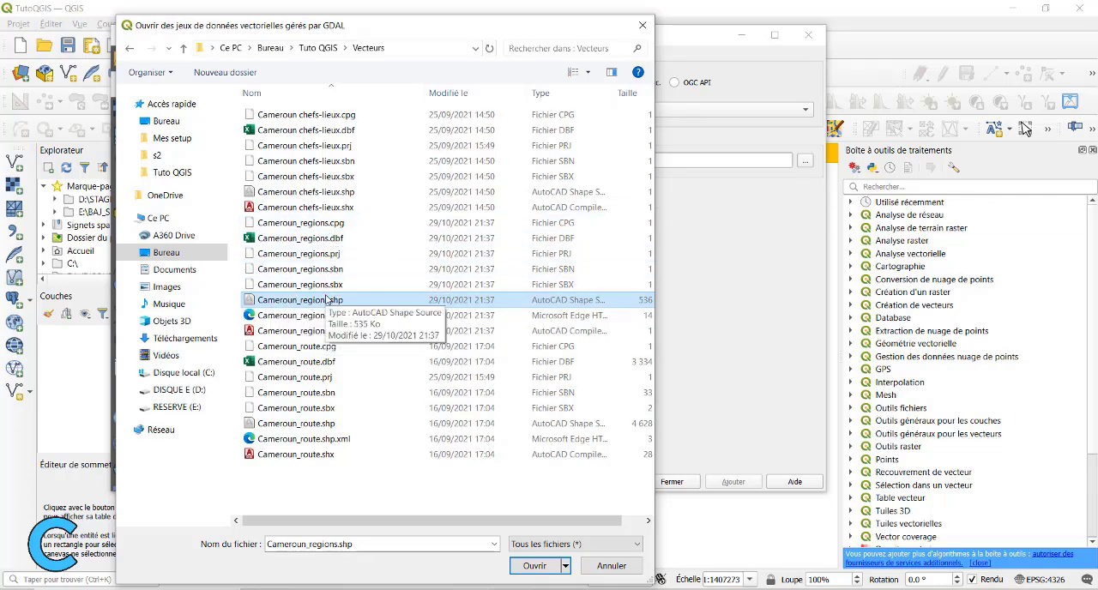
left_click(535, 566)
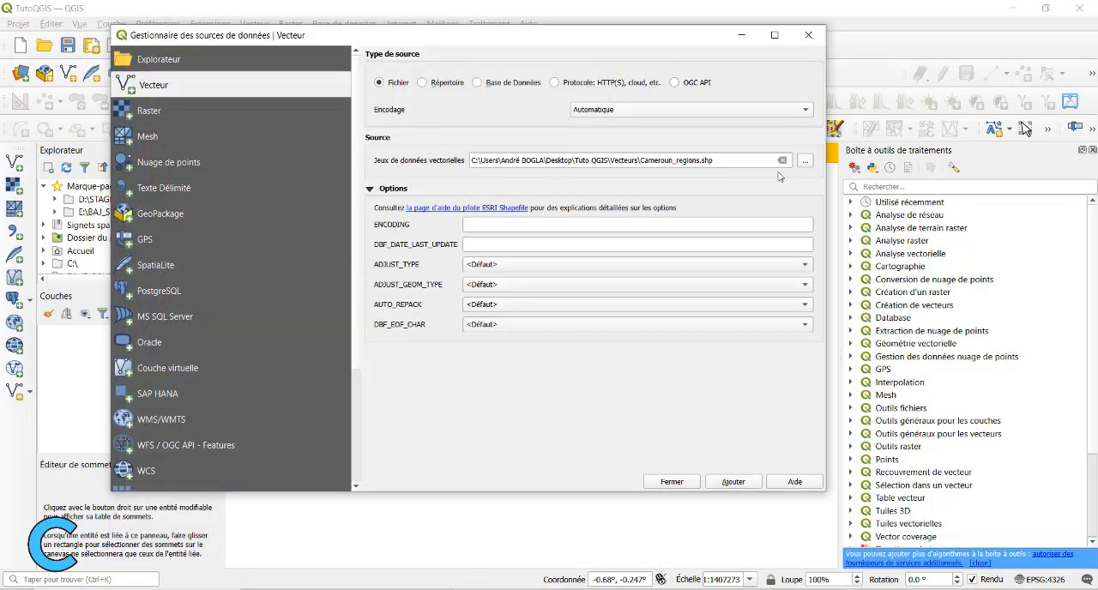
left_click(739, 486)
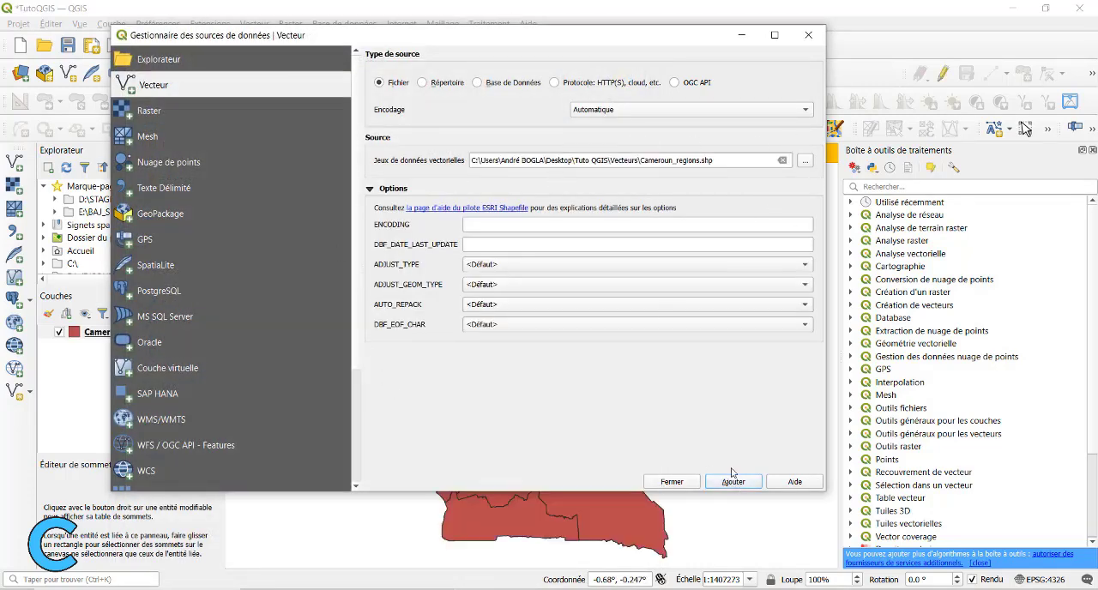
left_click_drag(644, 42, 880, 54)
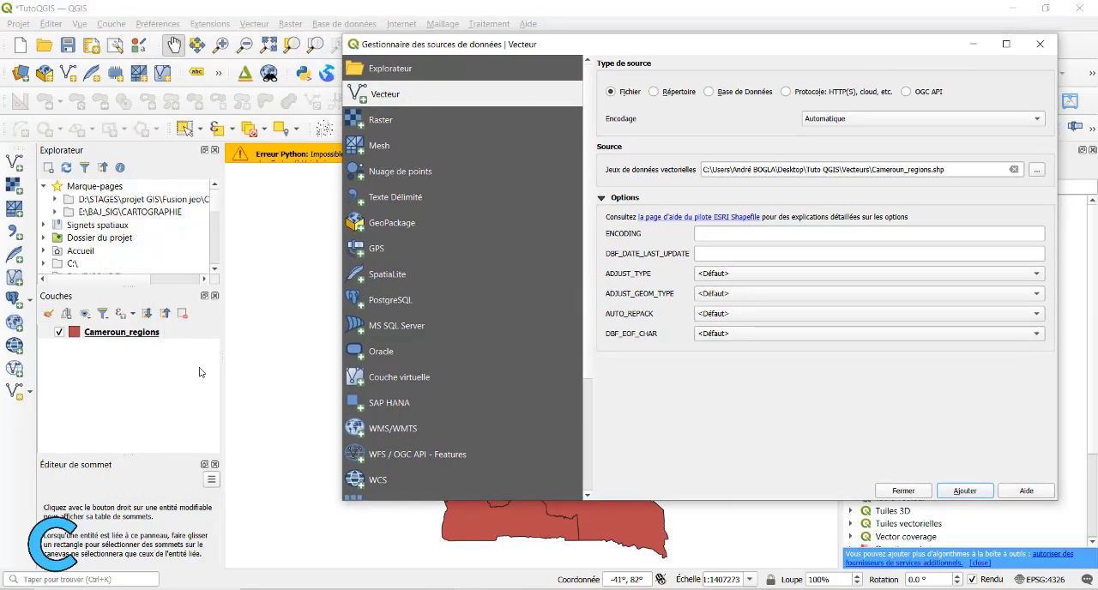
left_click_drag(570, 48, 469, 49)
left_click(927, 30)
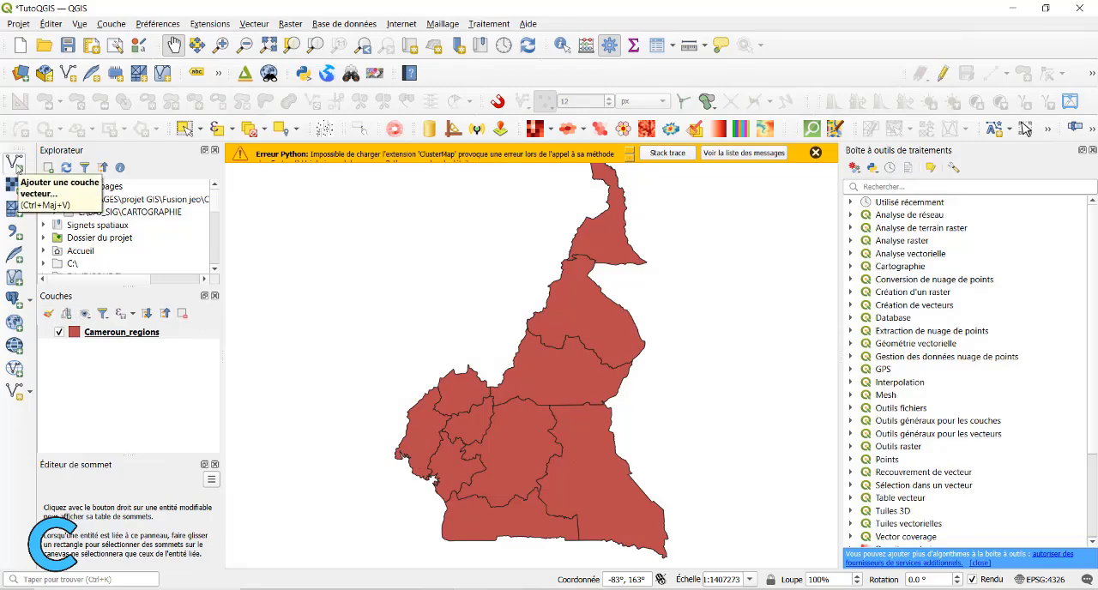
Add the Cameroun chefs-lieux.shp shapefile from the Vecteurs folder as another vector layer.
left_click(17, 165)
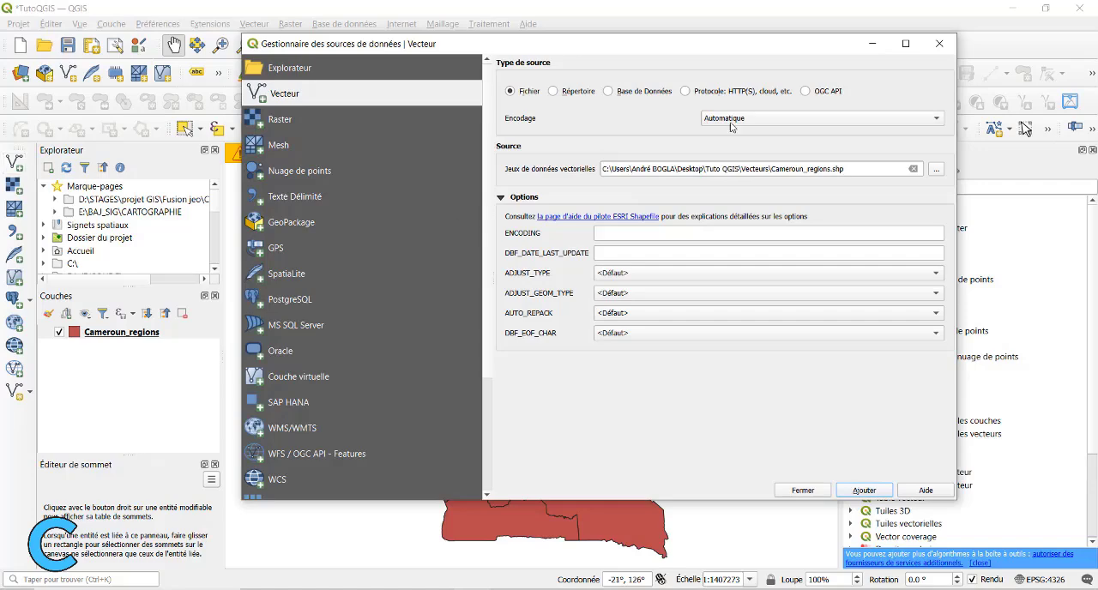
left_click(936, 172)
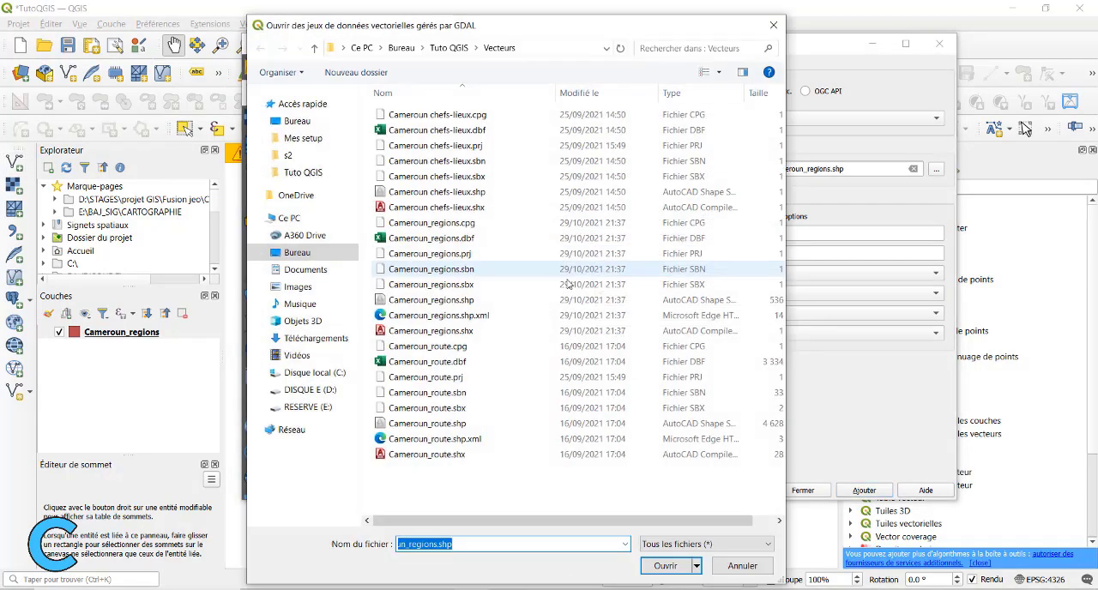
left_click(441, 192)
left_click(668, 567)
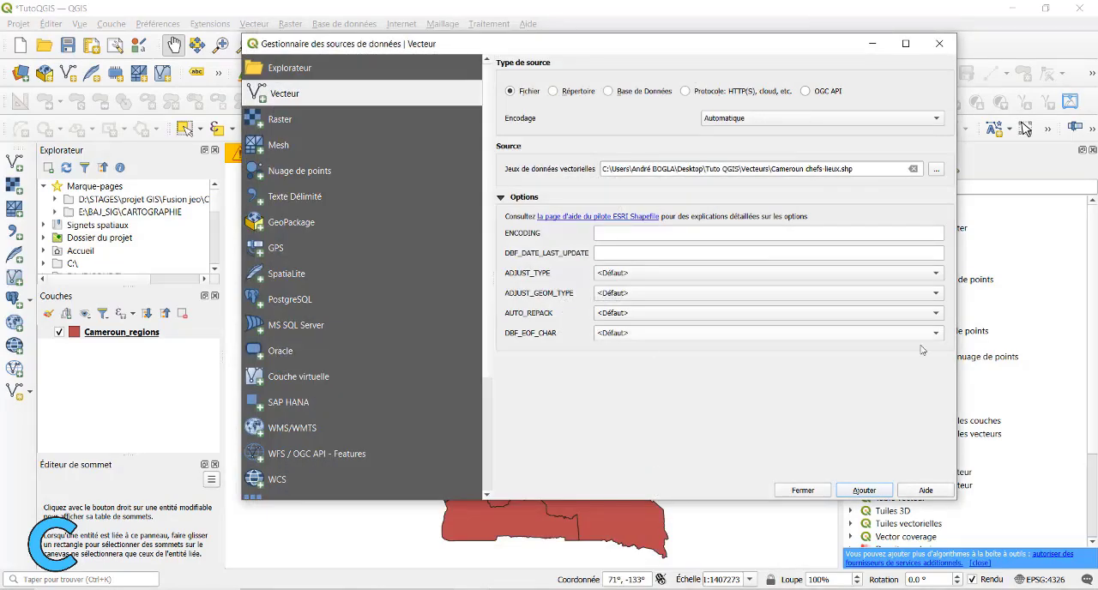
left_click(865, 491)
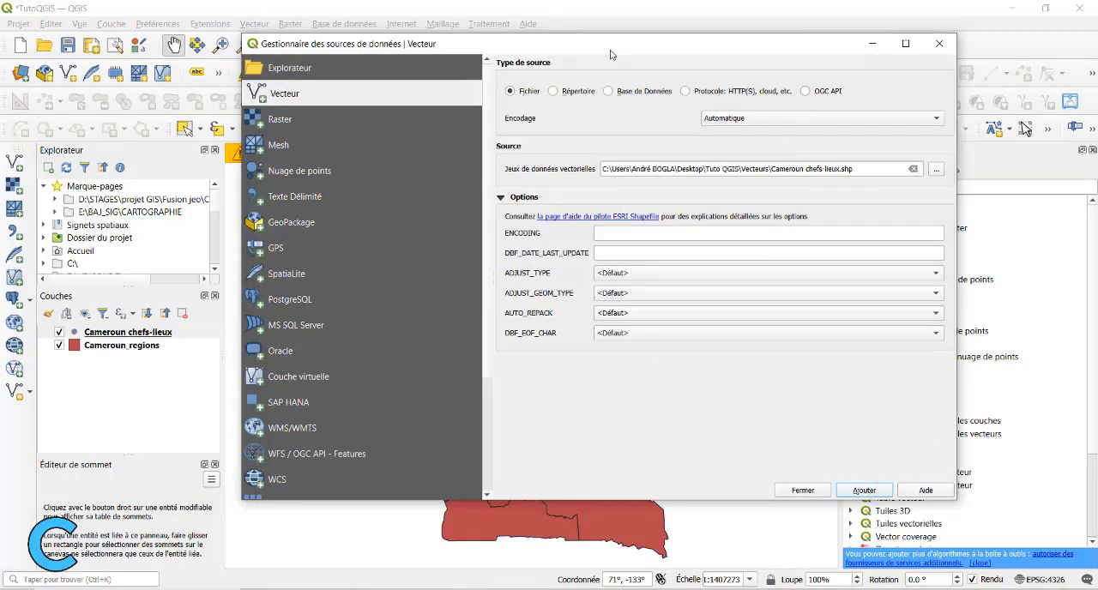
left_click_drag(610, 54, 746, 172)
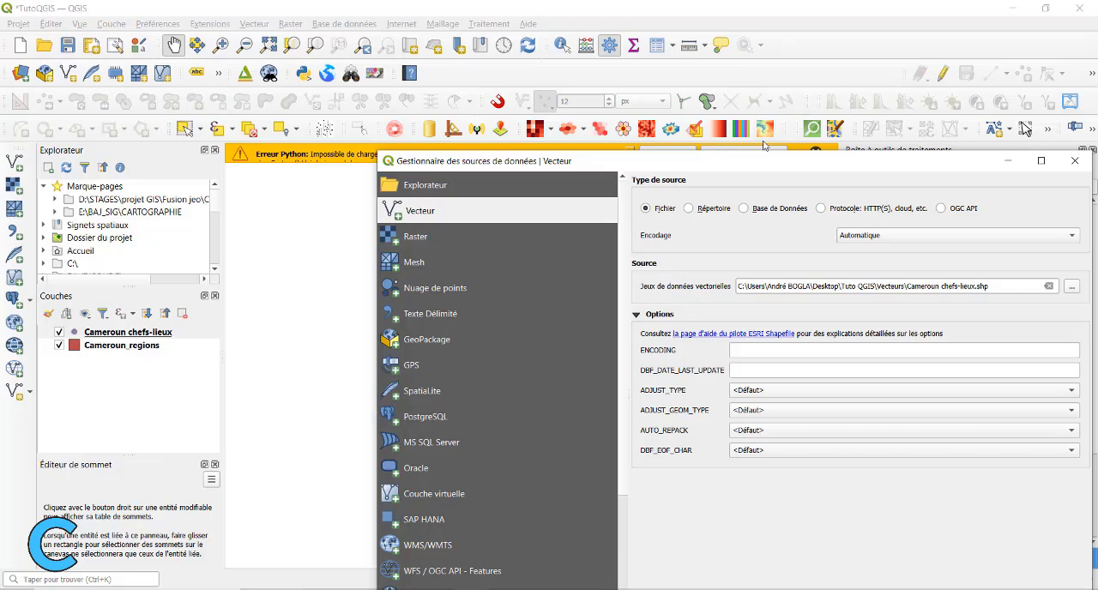
Add the Cameroun_route.shp shapefile as a vector layer and close the data source manager.
left_click_drag(708, 162, 493, 84)
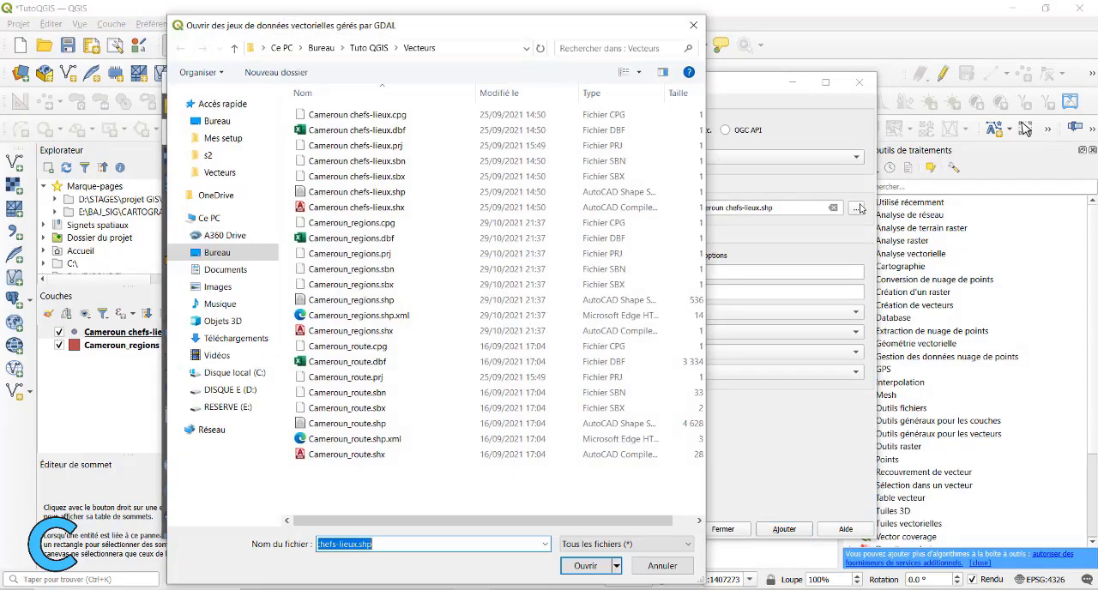
left_click(319, 424)
left_click(585, 568)
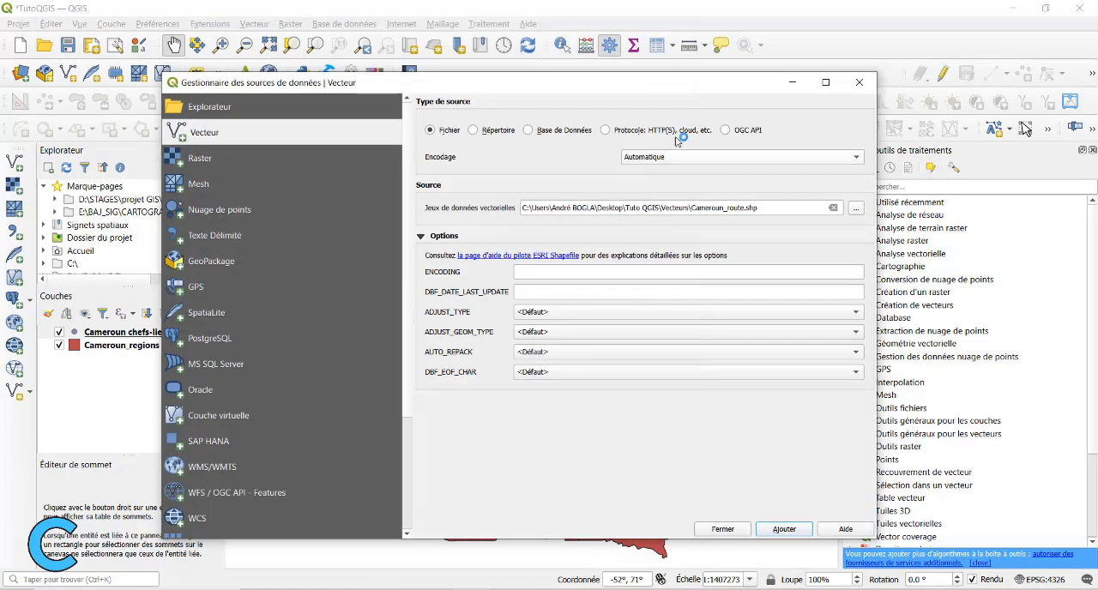
left_click(794, 529)
left_click_drag(491, 82, 466, 79)
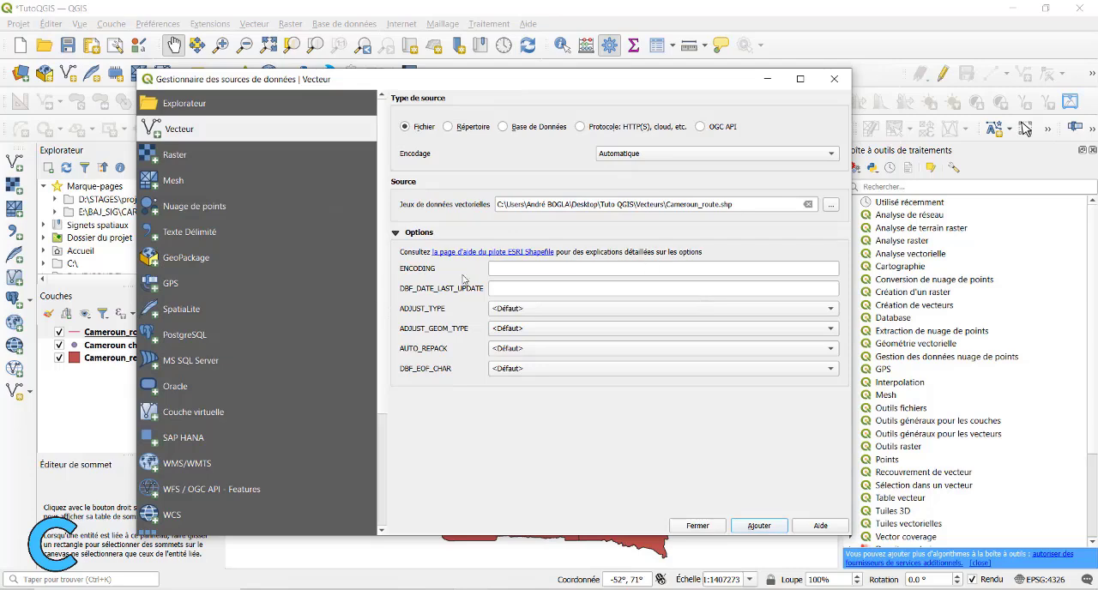
left_click(833, 79)
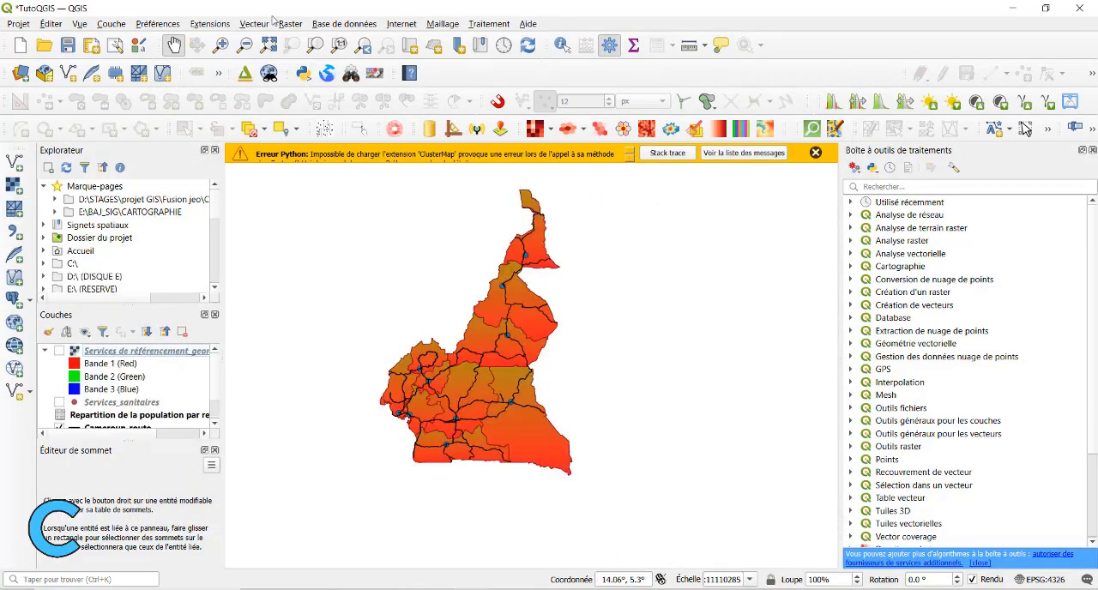
Add the raster Plan guide Douala 2011_georef.tif from the Couches Rasters\Plan folder as a raster layer.
left_click(111, 23)
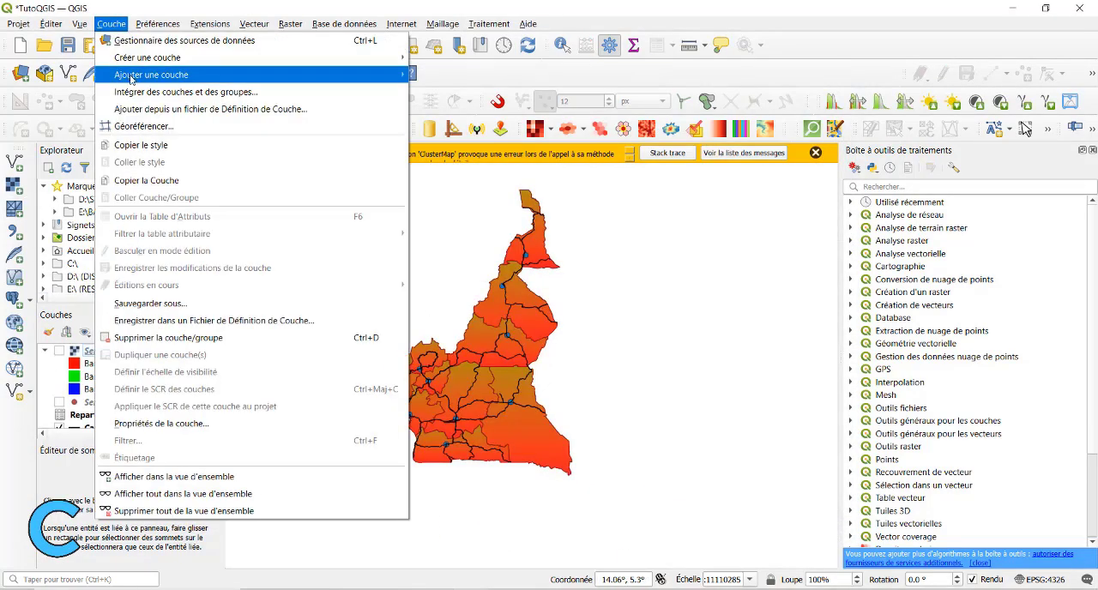
mouse_move(146, 73)
left_click(478, 91)
left_click(823, 187)
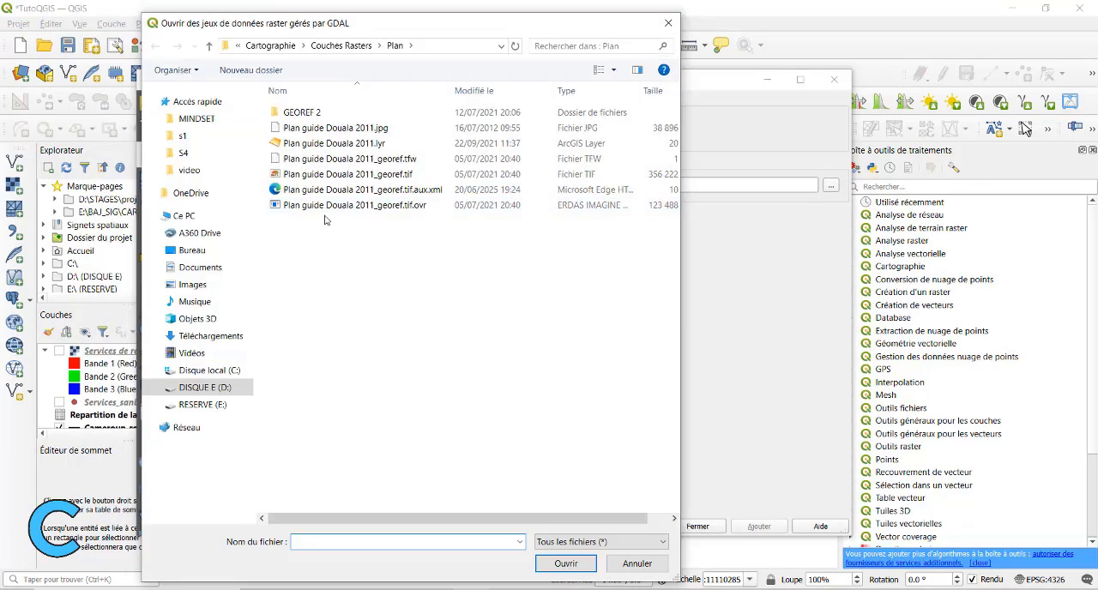
double_click(357, 174)
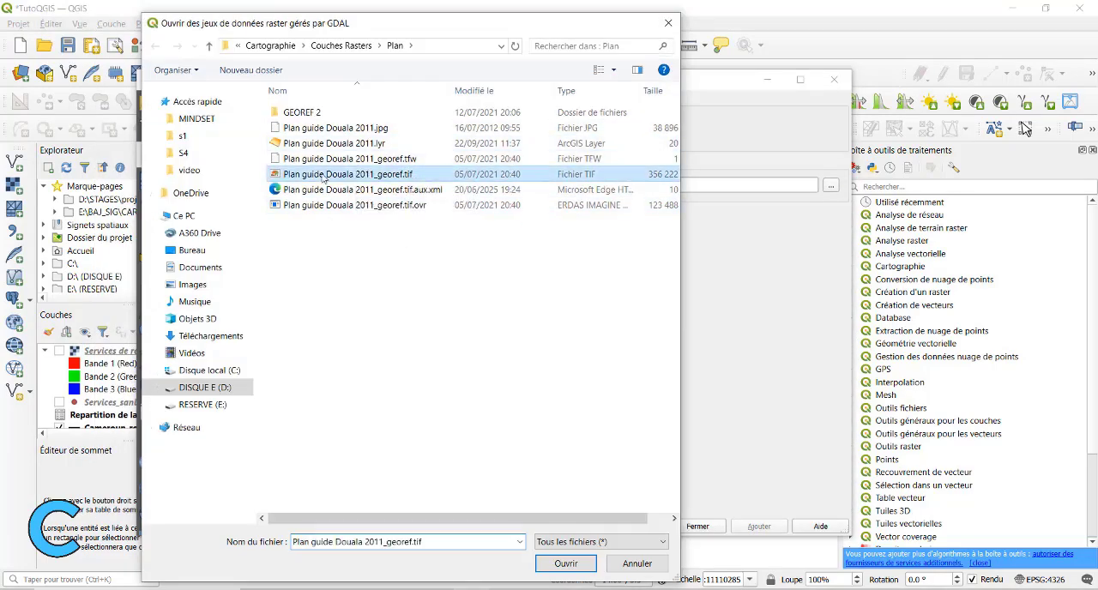
left_click(759, 526)
left_click(697, 526)
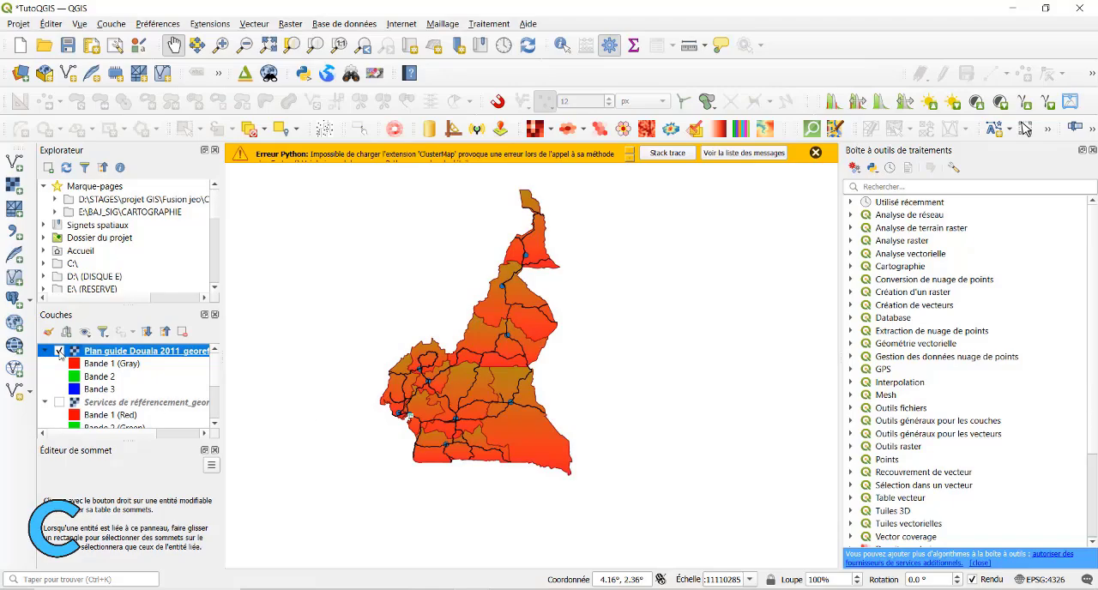
Examine the Douala guide plan raster up close, from its title block to the Wouri river and the city streets.
scroll(416, 418, "up", 8)
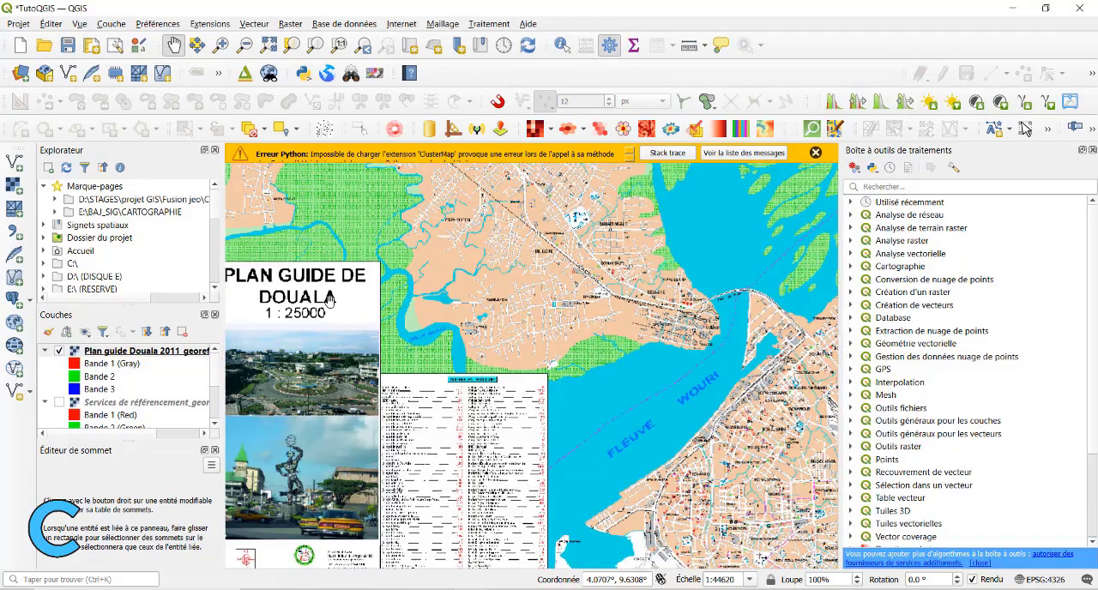
left_click_drag(329, 297, 418, 283)
left_click(94, 350)
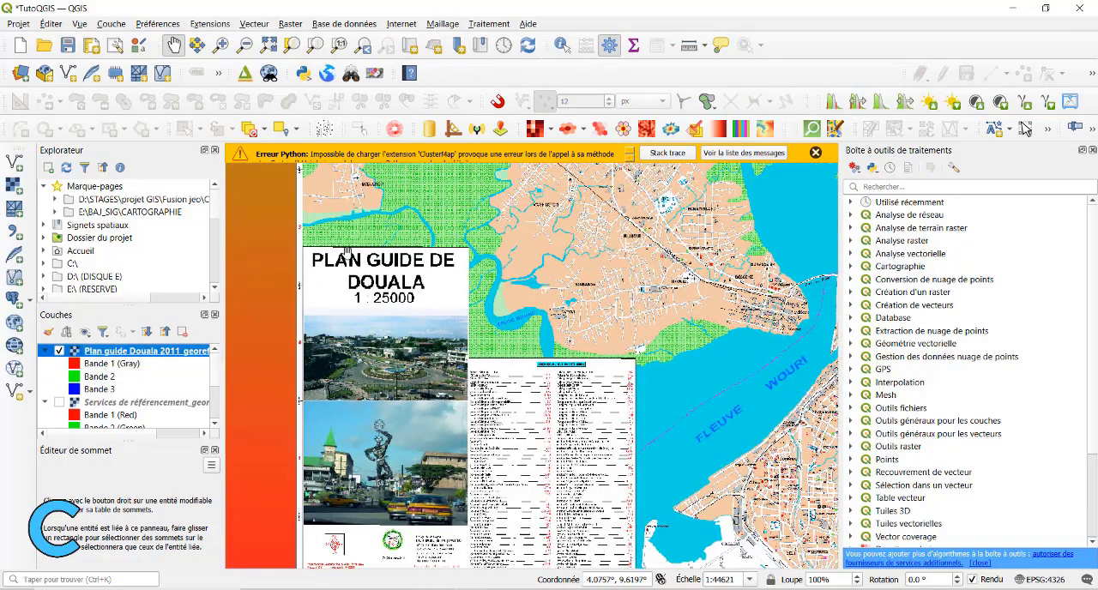
scroll(383, 245, "down", 2)
left_click_drag(589, 237, 560, 274)
scroll(560, 274, "up", 2)
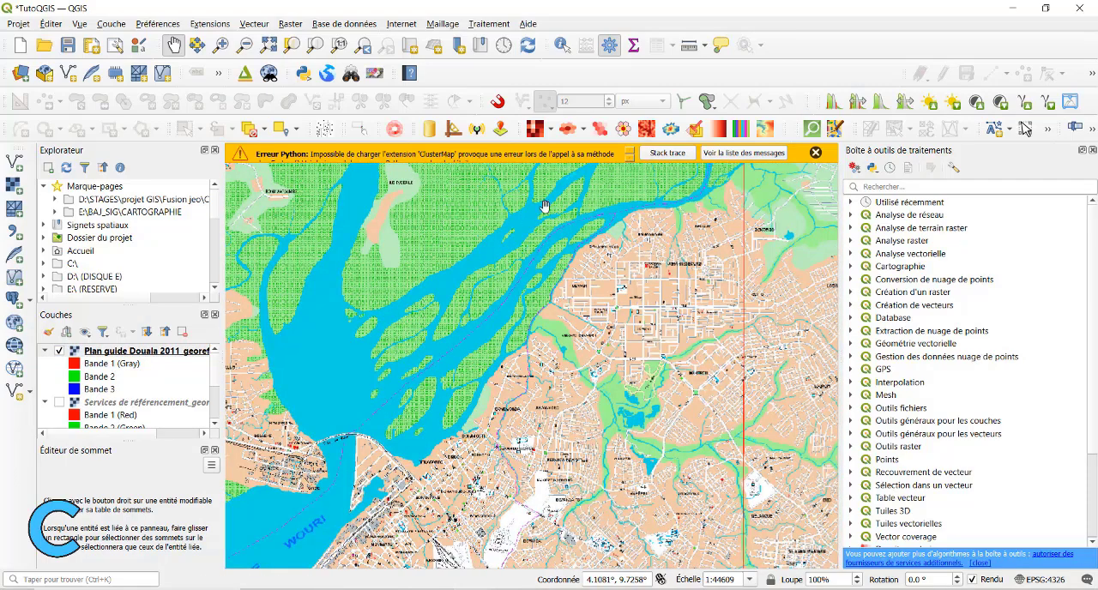
scroll(544, 207, "down", 3)
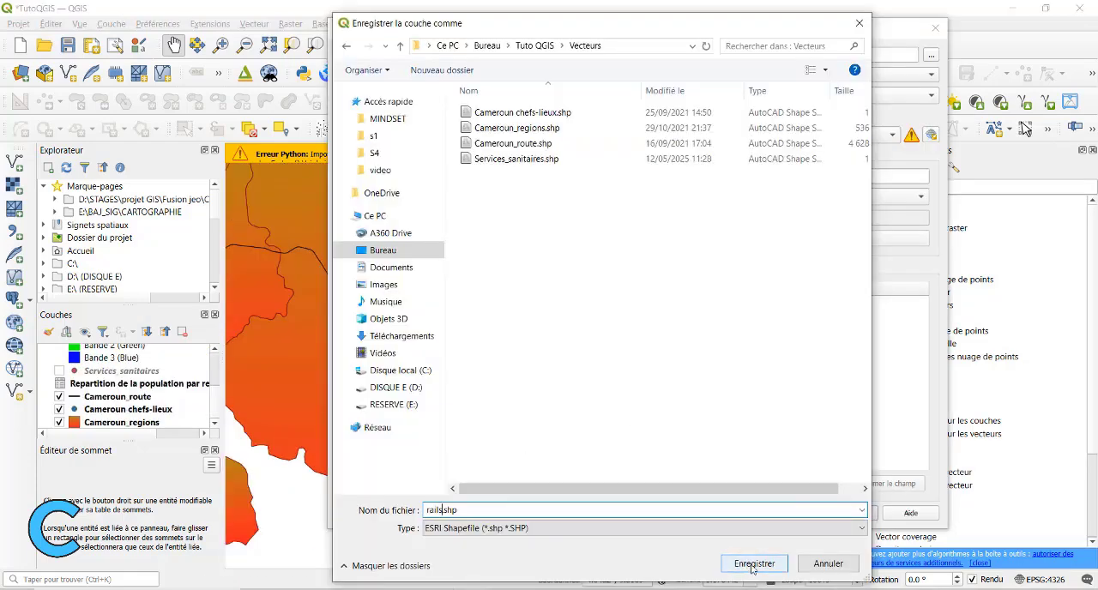
Create a polyline shapefile layer rails.shp in the Vecteurs folder, using the project CRS EPSG:4326 - WGS 84.
left_click(753, 564)
left_click(532, 135)
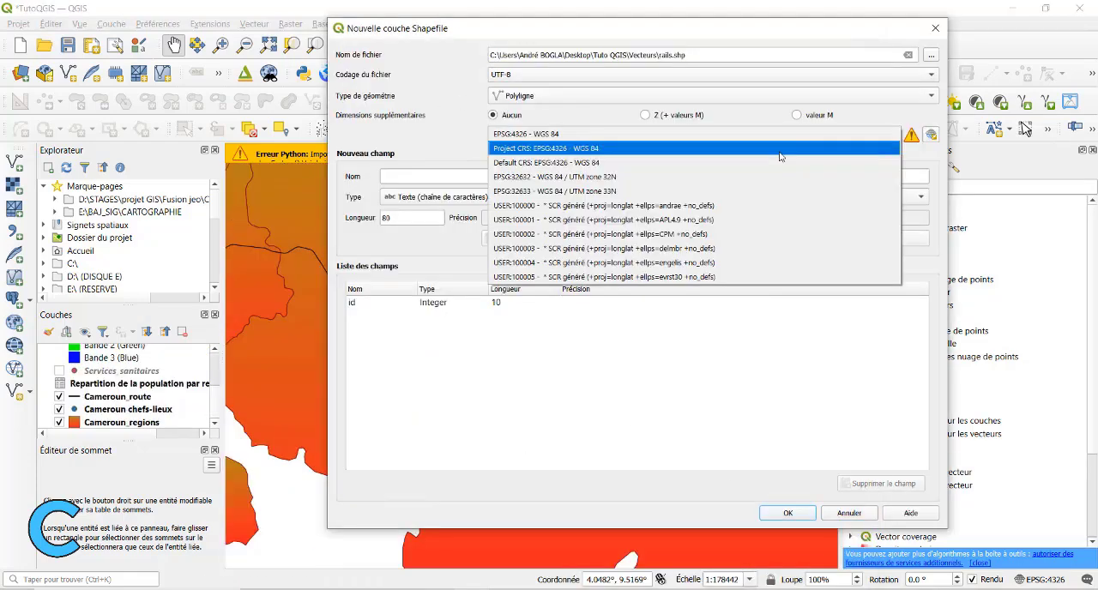
left_click(652, 148)
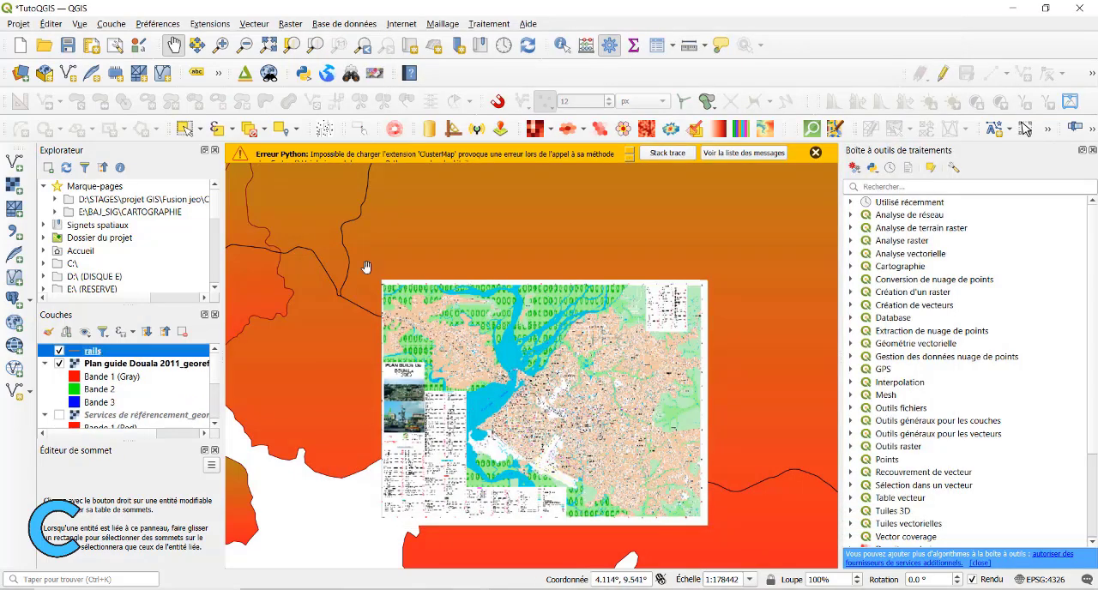
Create a new shapefile layer polygones.shp in the Vecteurs folder with Polygone geometry and EPSG:4326 - WGS 84.
left_click(210, 23)
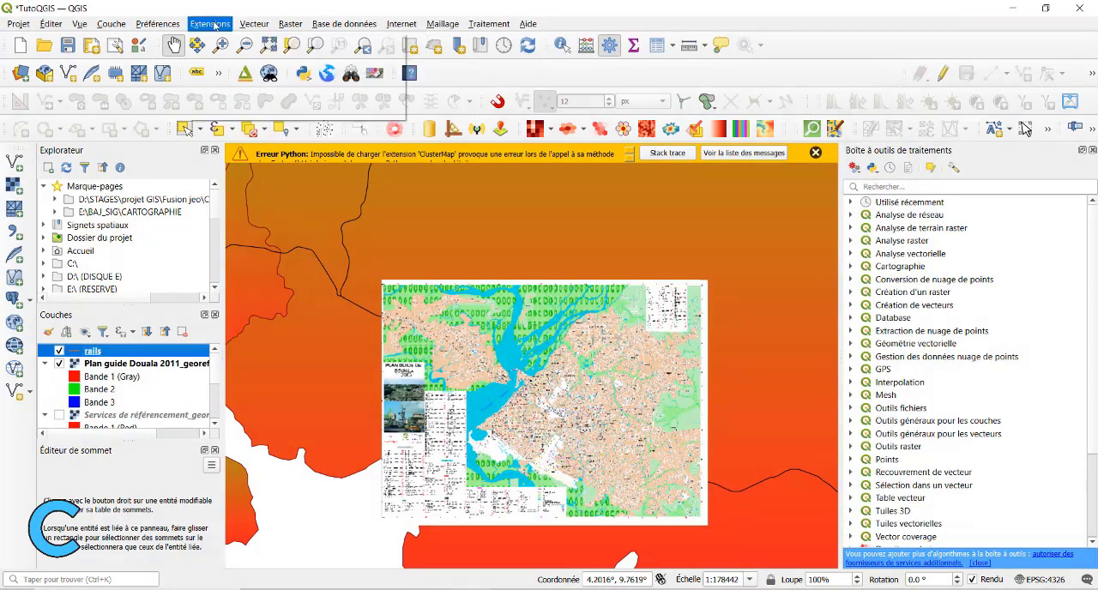
mouse_move(112, 23)
mouse_move(257, 57)
left_click(440, 59)
left_click(930, 54)
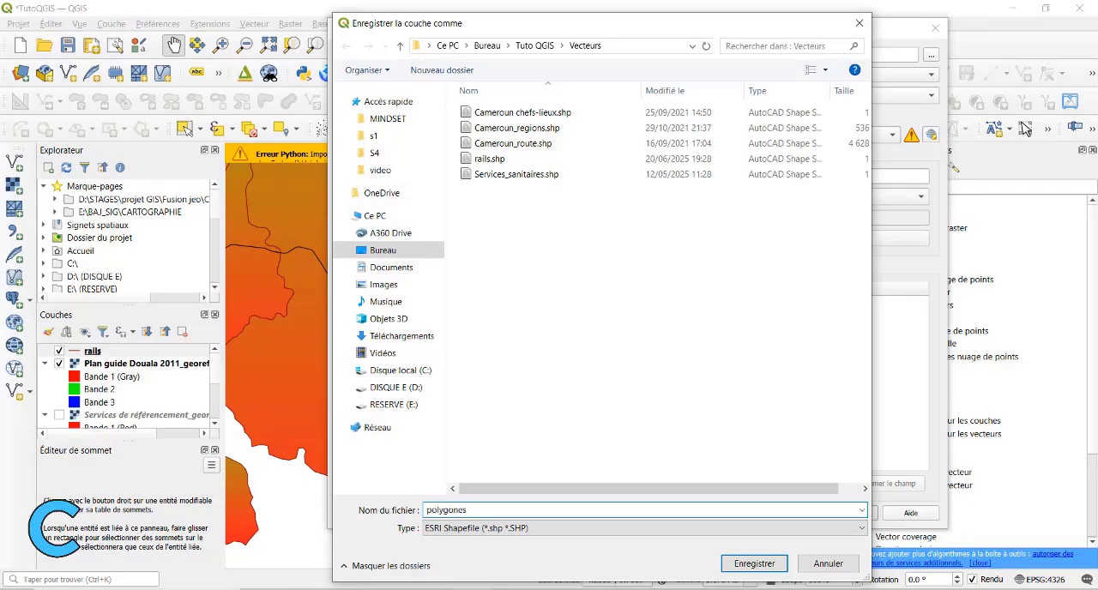
left_click(744, 566)
left_click(520, 96)
left_click(527, 151)
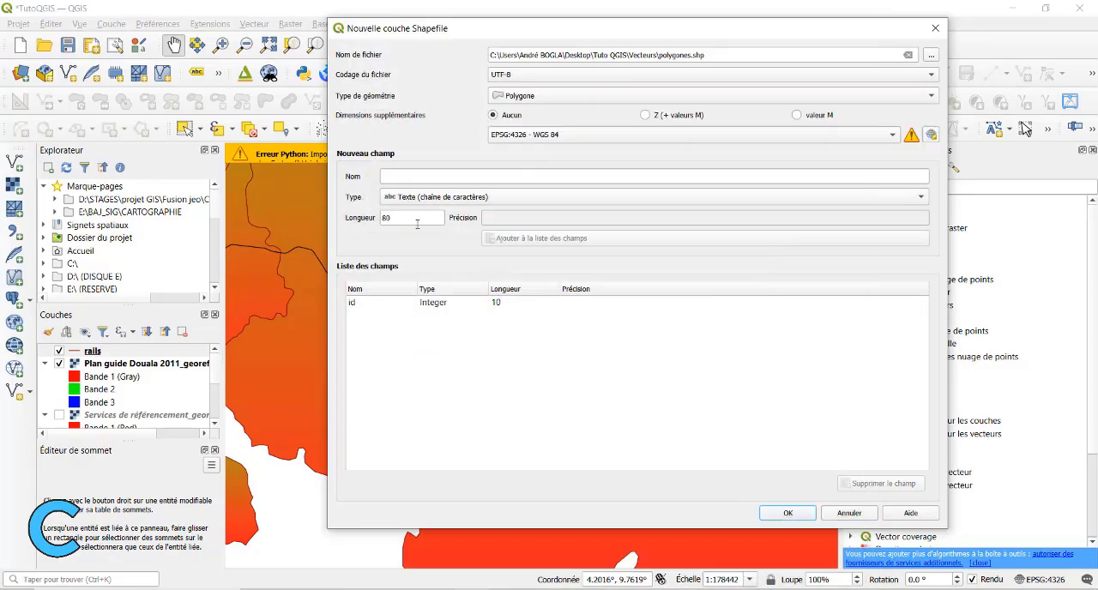
left_click(787, 513)
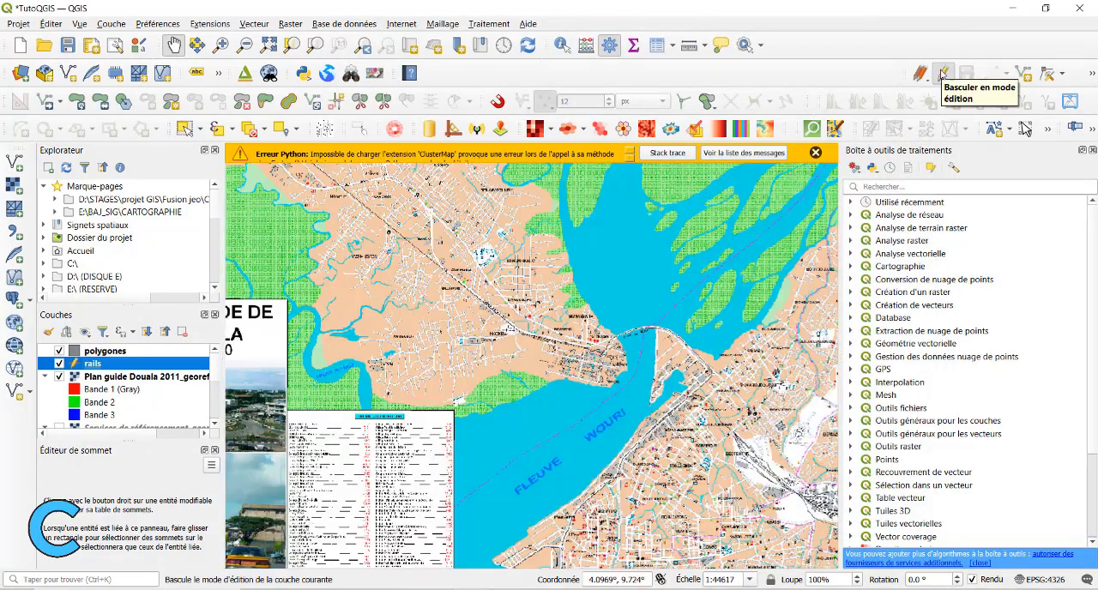
Examine the railway on the Douala plan from Bonambape and Nkomba across the Pont du Wouri.
left_click(942, 74)
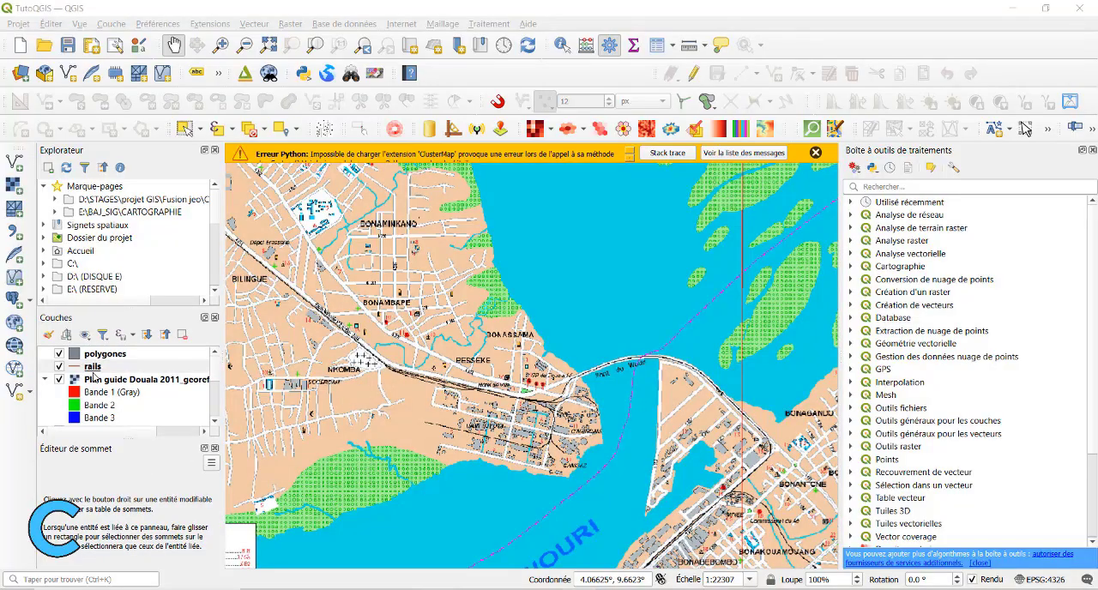
left_click(93, 369)
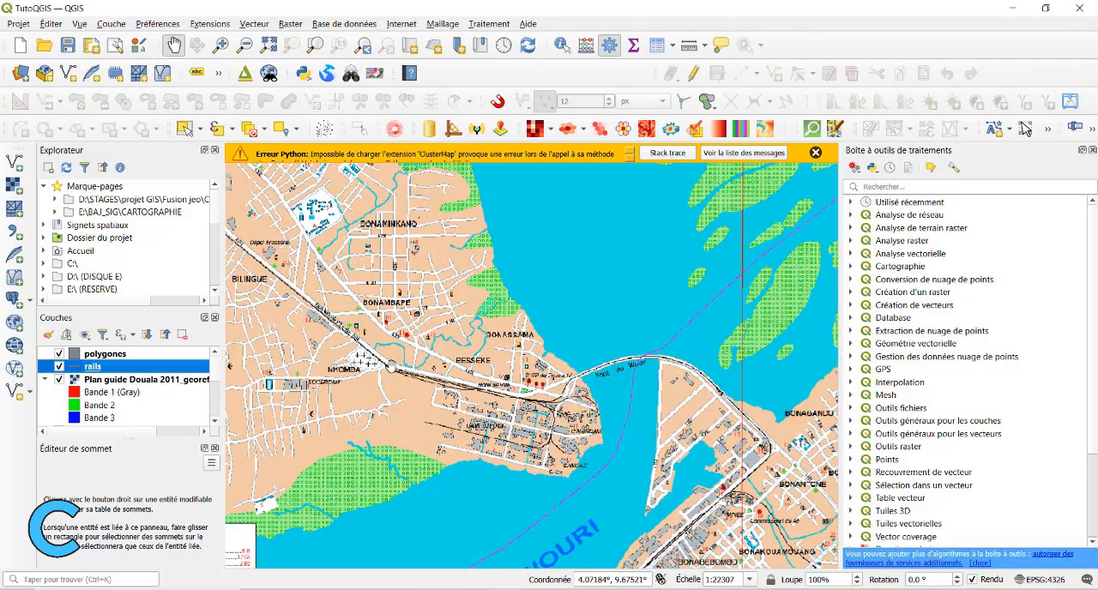
scroll(300, 311, "up", 3)
scroll(308, 314, "down", 1)
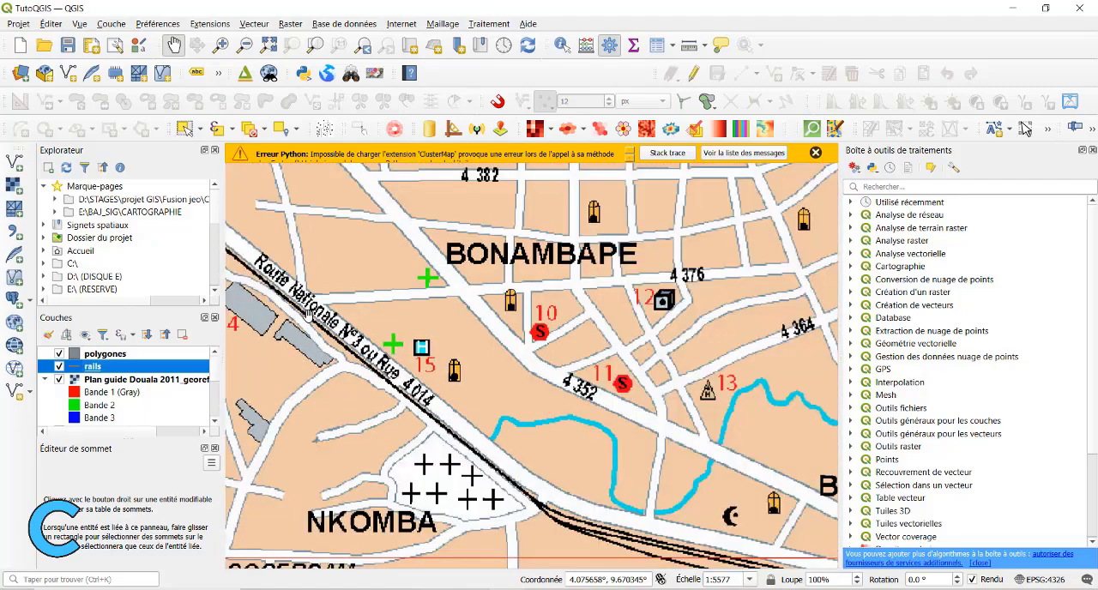
left_click_drag(550, 462, 443, 244)
scroll(496, 293, "down", 2)
left_click_drag(700, 343, 452, 335)
scroll(605, 319, "up", 3)
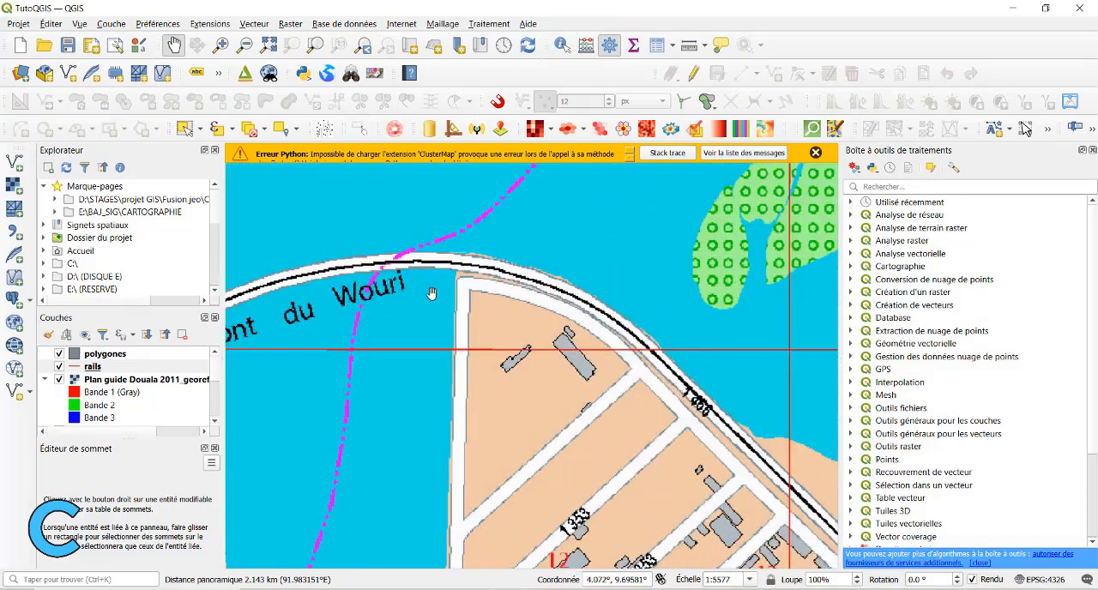
scroll(445, 274, "down", 3)
scroll(445, 274, "up", 1)
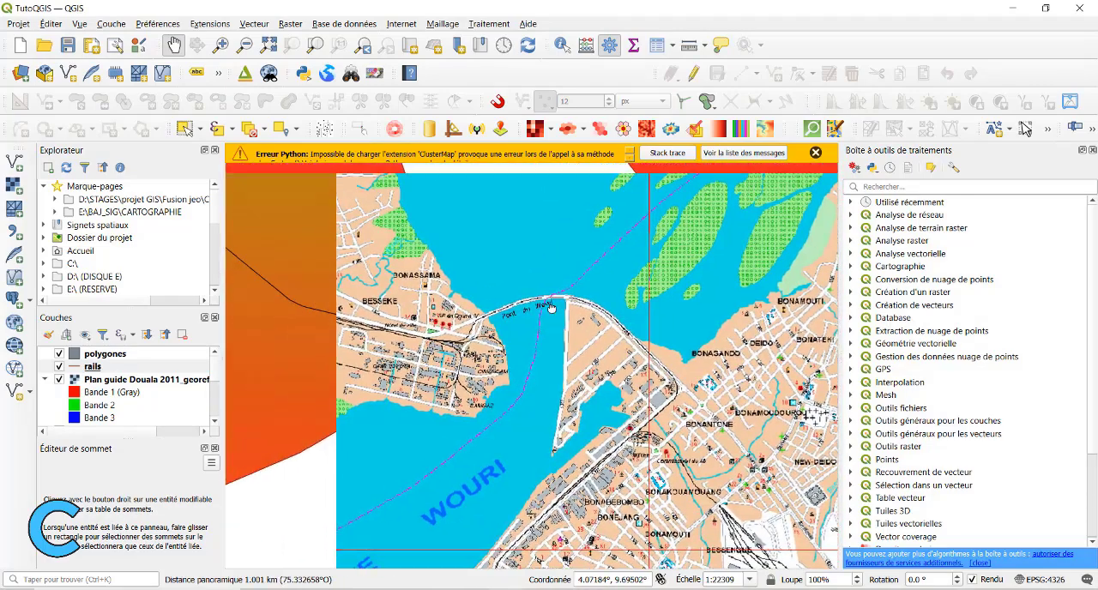
left_click_drag(446, 274, 502, 353)
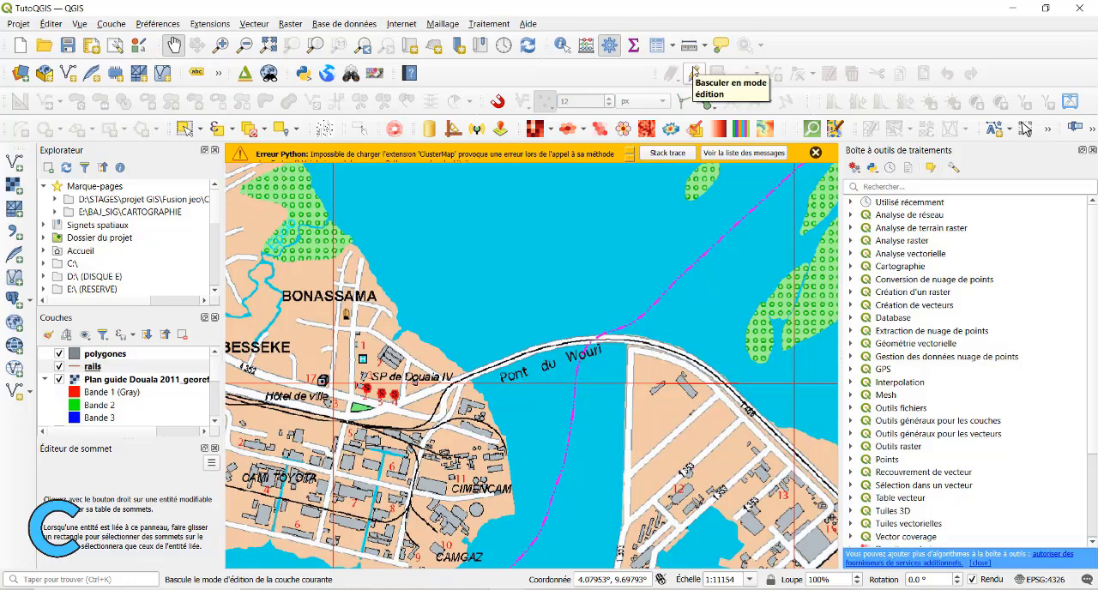
Switch the rails layer to editing mode.
left_click(96, 357)
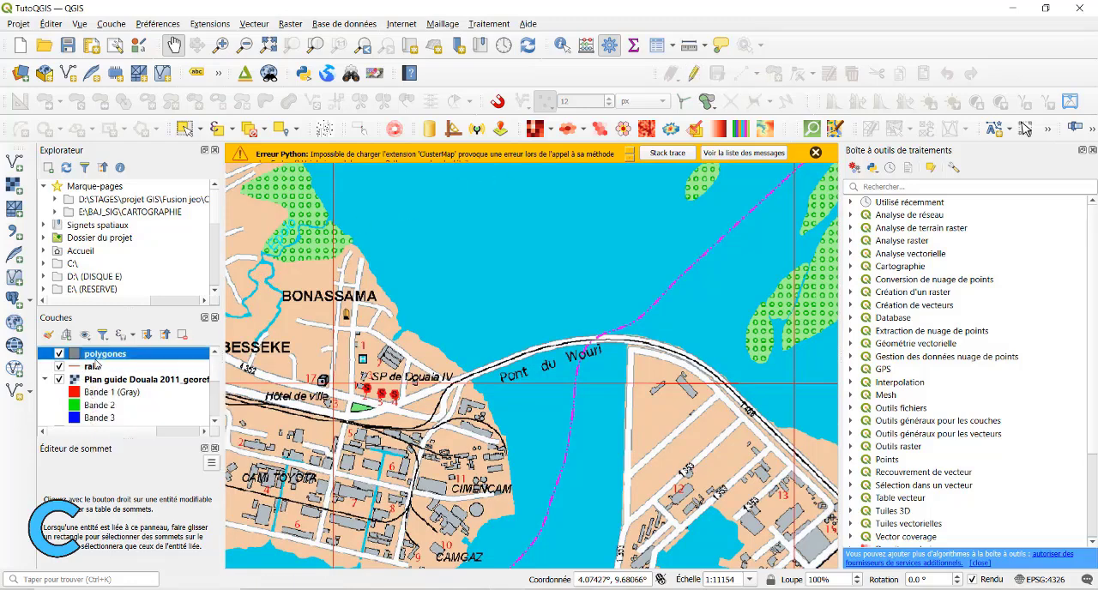
left_click(96, 366)
right_click(96, 367)
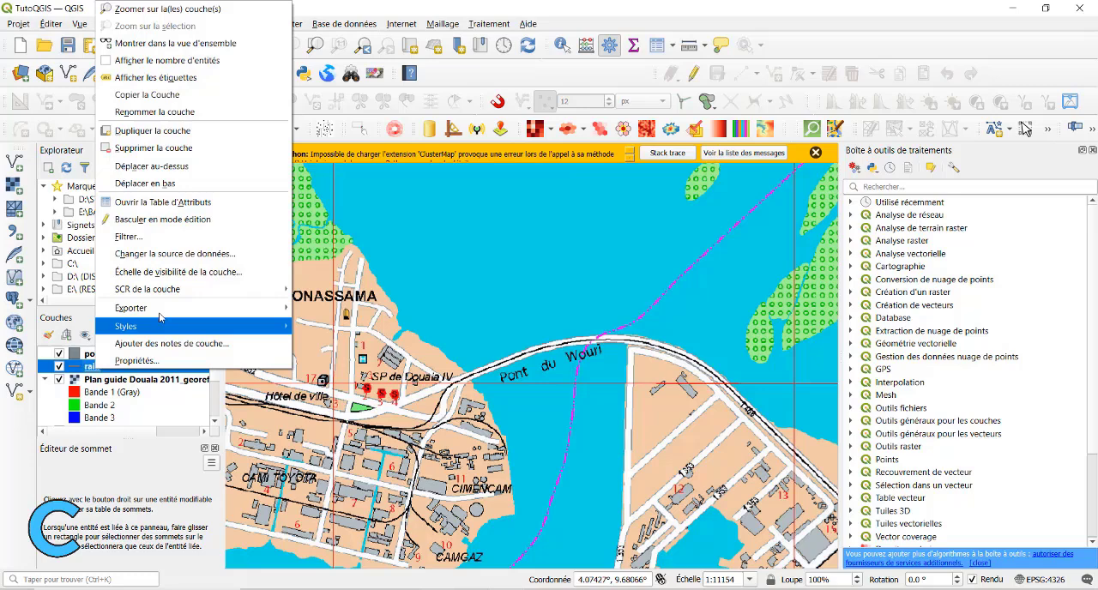
left_click(184, 221)
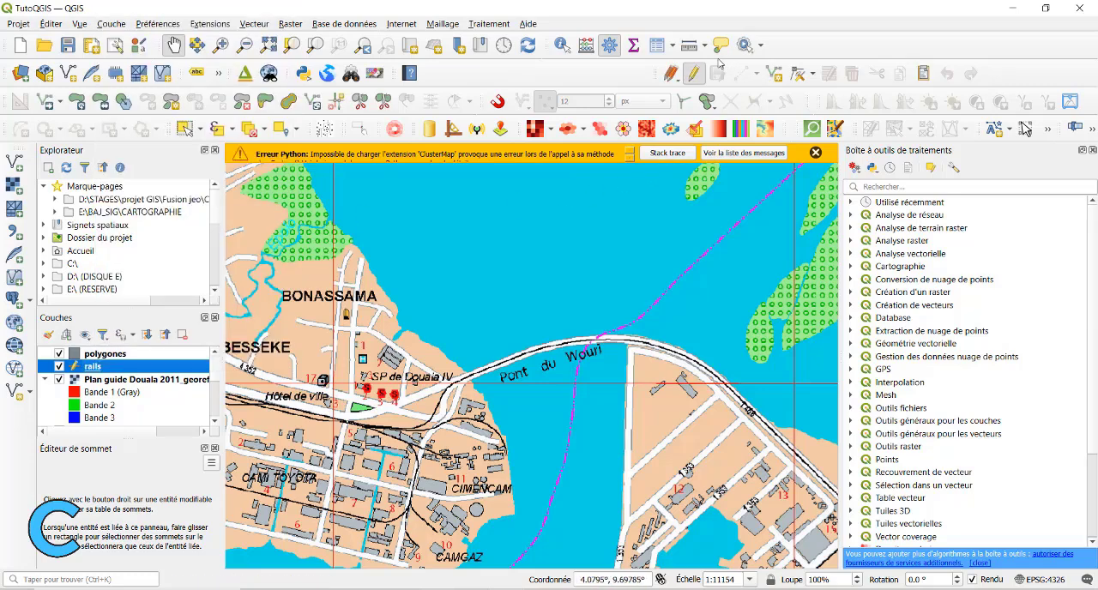
Start a new line feature in the rails layer at the northwestern end of the railway on the plan.
left_click(773, 77)
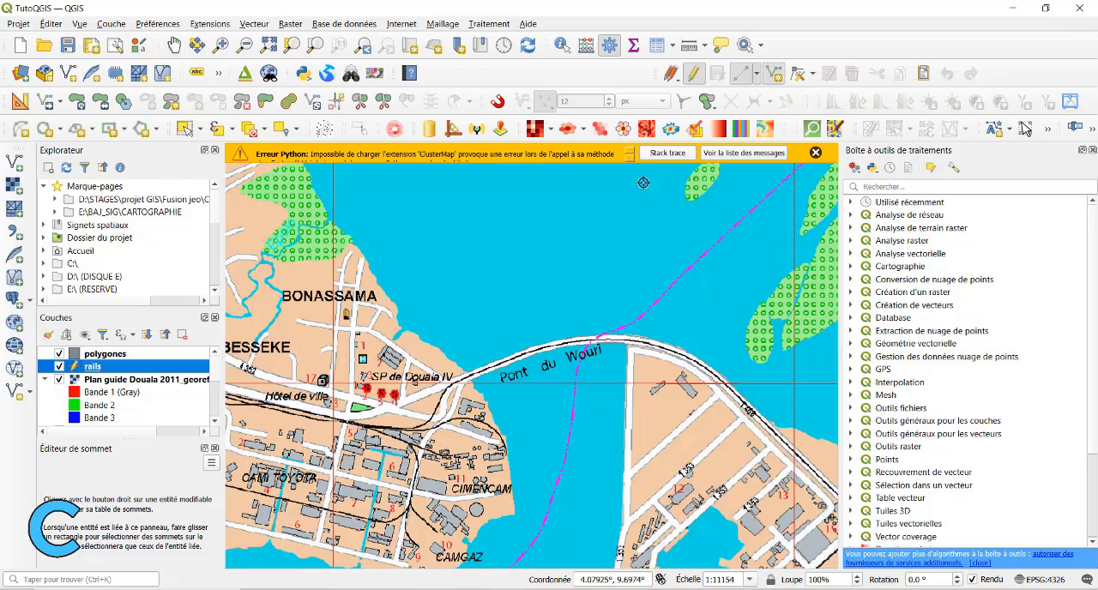
scroll(295, 411, "up", 1)
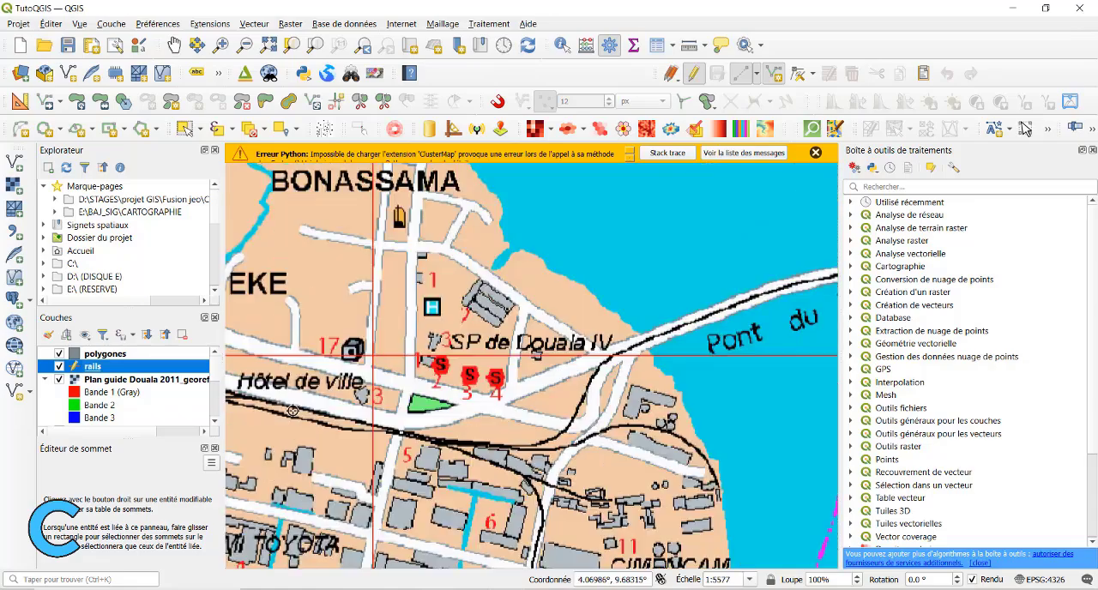
scroll(387, 416, "down", 2)
left_click_drag(329, 401, 563, 433)
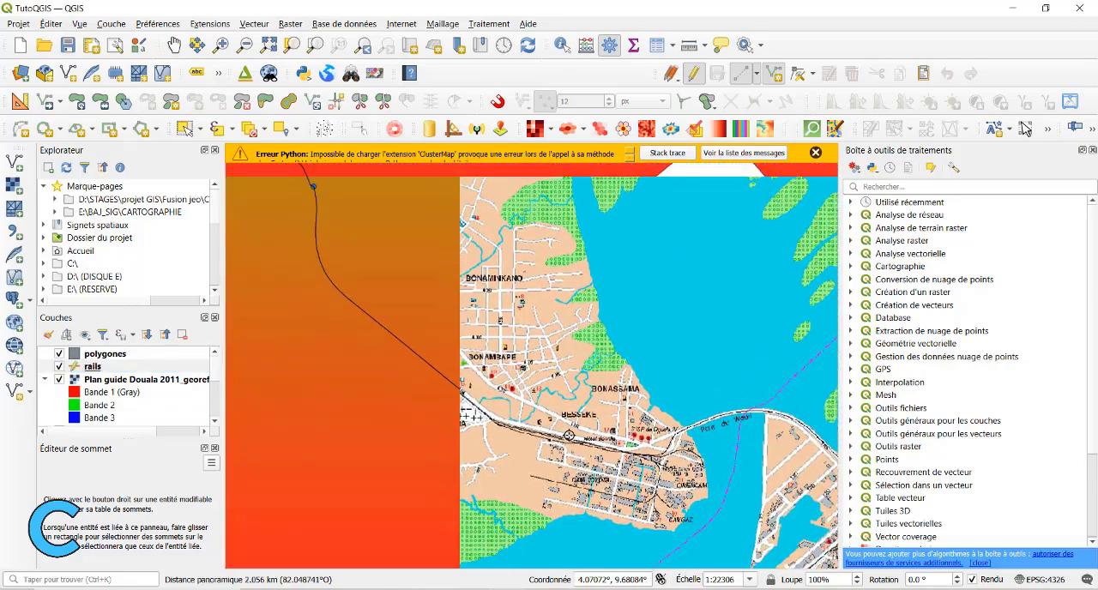
scroll(427, 373, "down", 2)
left_click_drag(271, 253, 421, 372)
scroll(420, 372, "up", 1)
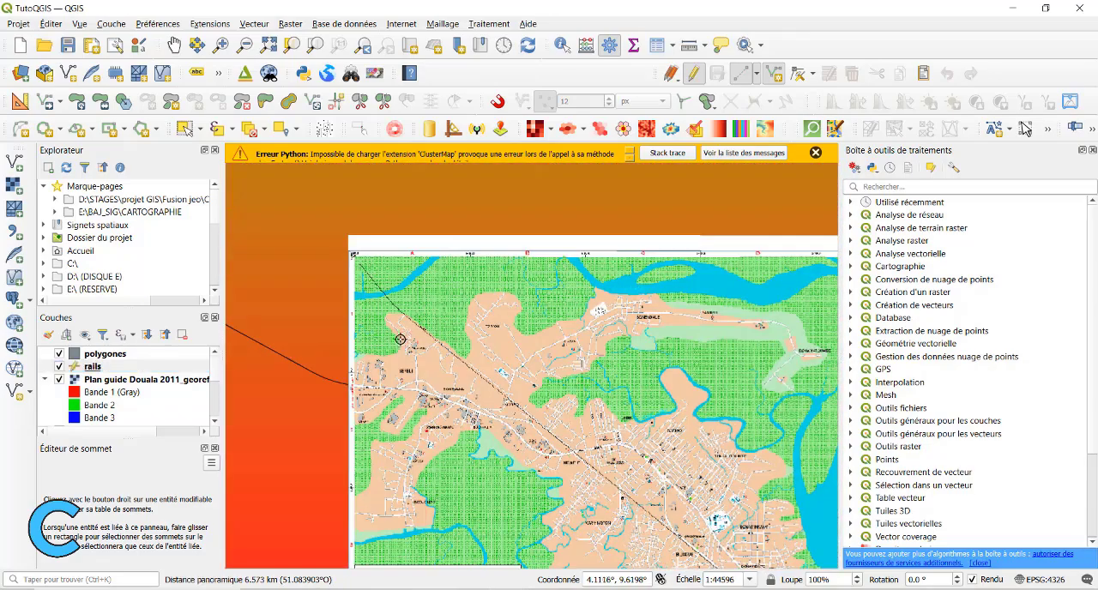
scroll(395, 313, "up", 1)
scroll(355, 263, "up", 1)
scroll(435, 324, "up", 1)
scroll(495, 328, "up", 1)
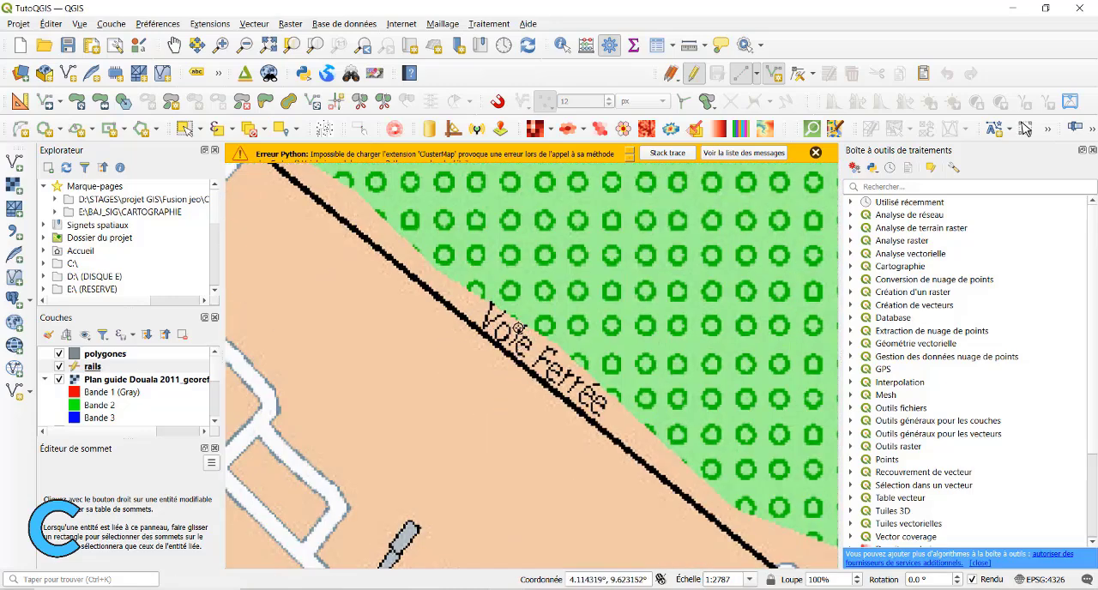
scroll(382, 250, "down", 2)
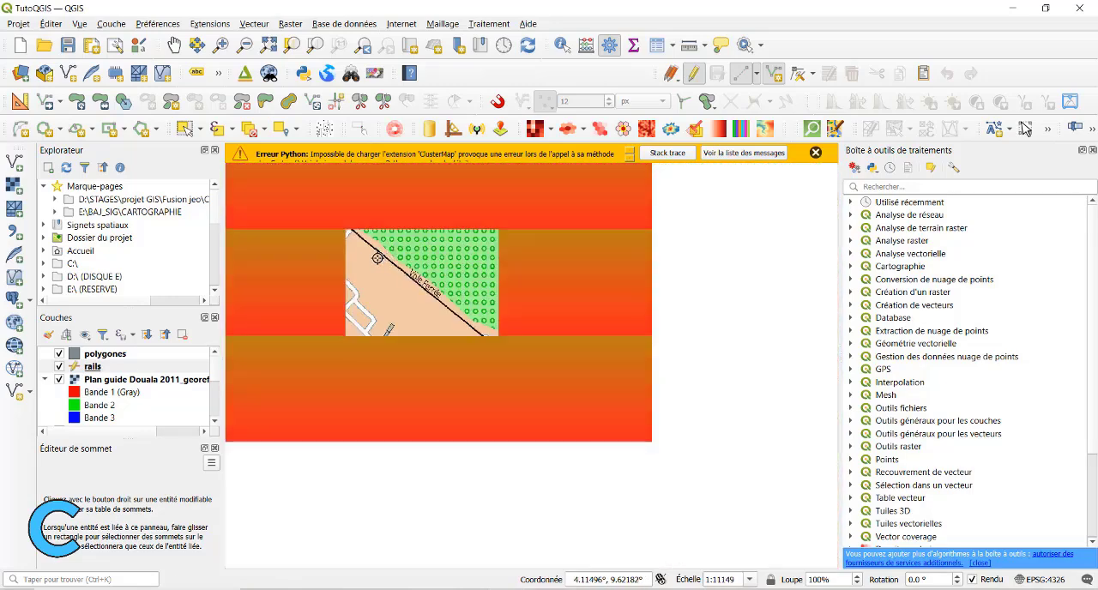
left_click_drag(396, 277, 577, 441)
scroll(385, 220, "up", 2)
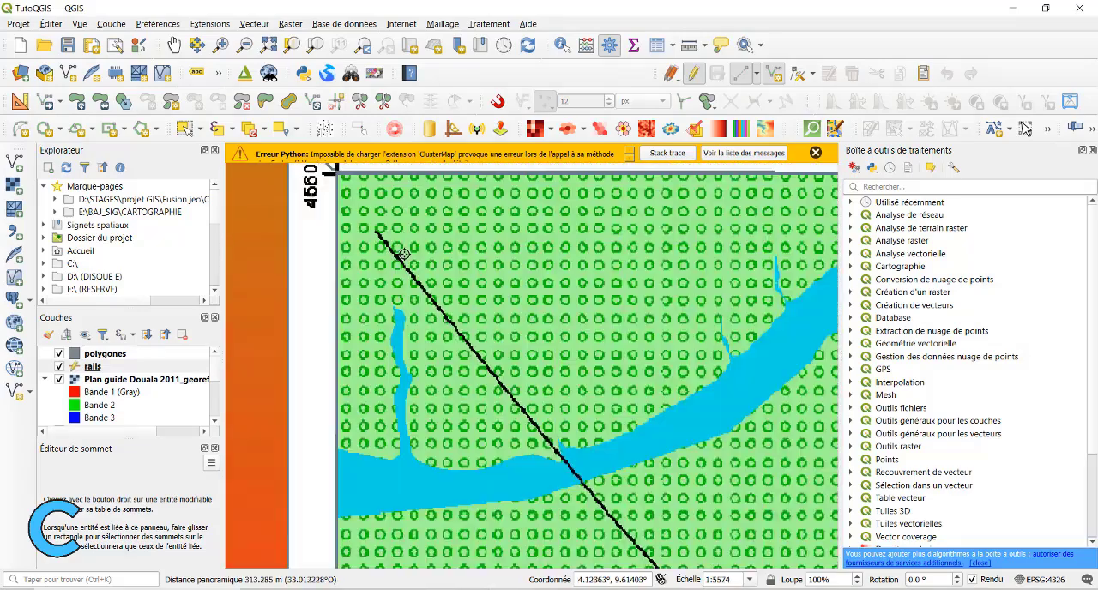
left_click(362, 226)
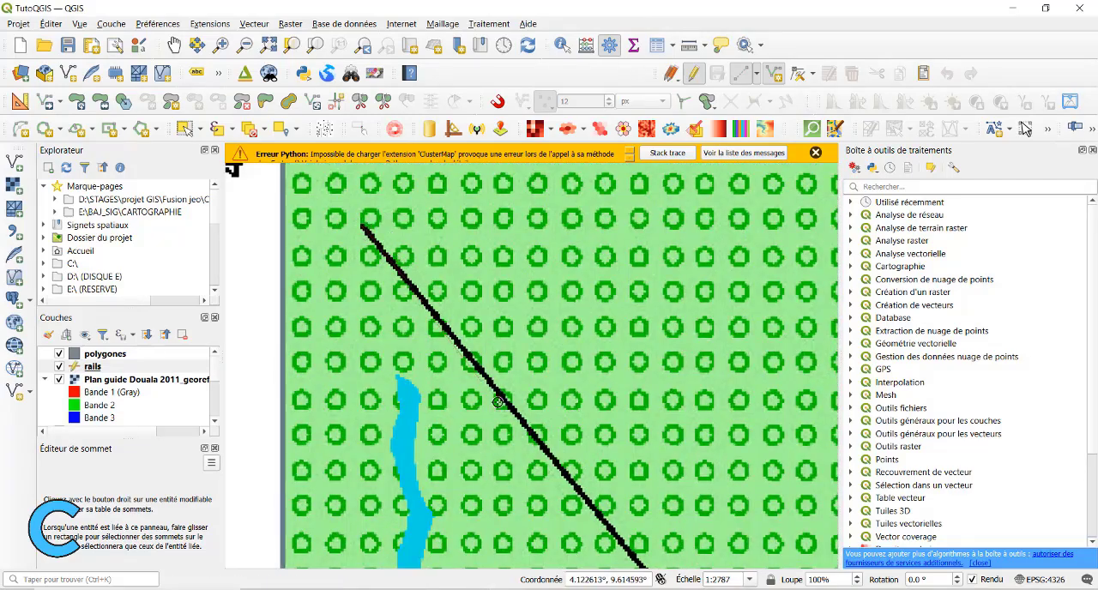
Trace the railway southeastward over the river and past the Voie Ferrée label to Ndobo.
left_click_drag(547, 459, 295, 191)
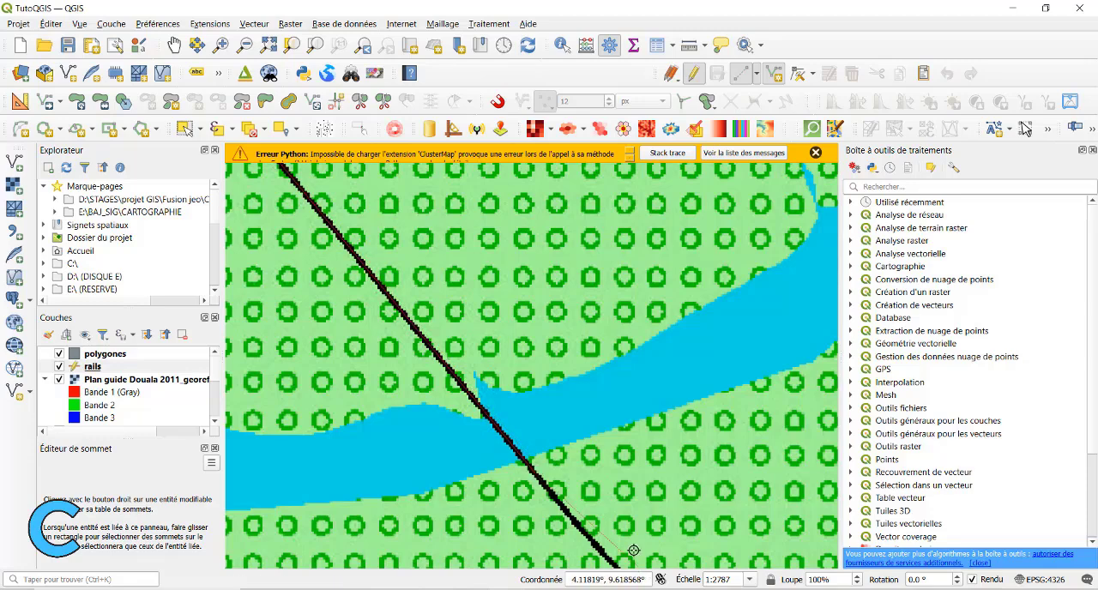
left_click_drag(533, 471, 464, 247)
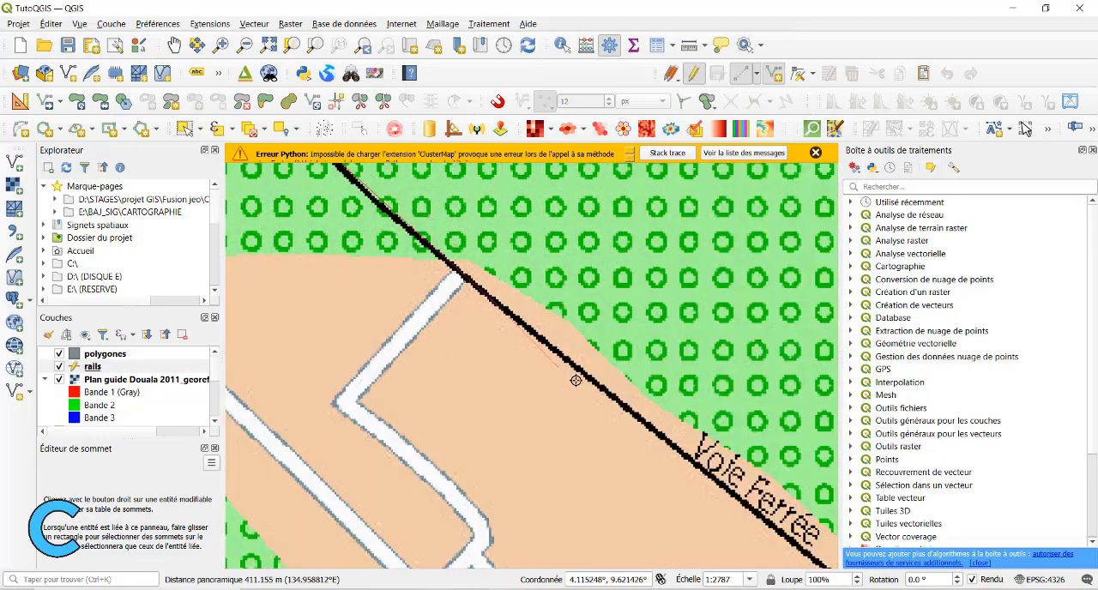
left_click_drag(611, 410, 396, 223)
left_click_drag(485, 344, 481, 325)
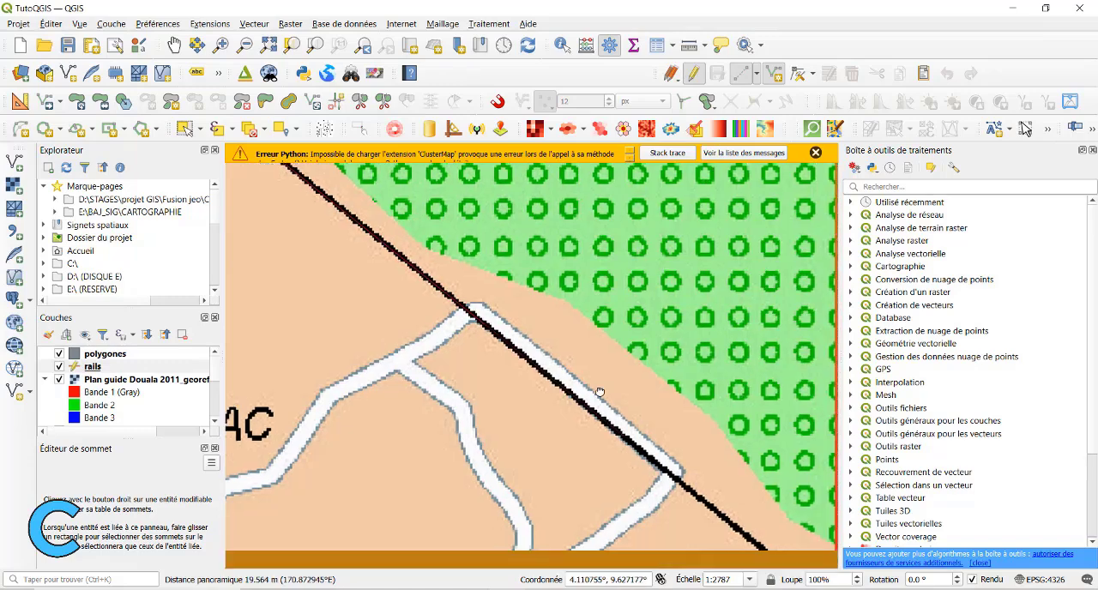
left_click_drag(752, 537, 493, 248)
left_click_drag(738, 446, 383, 242)
left_click_drag(798, 545, 488, 223)
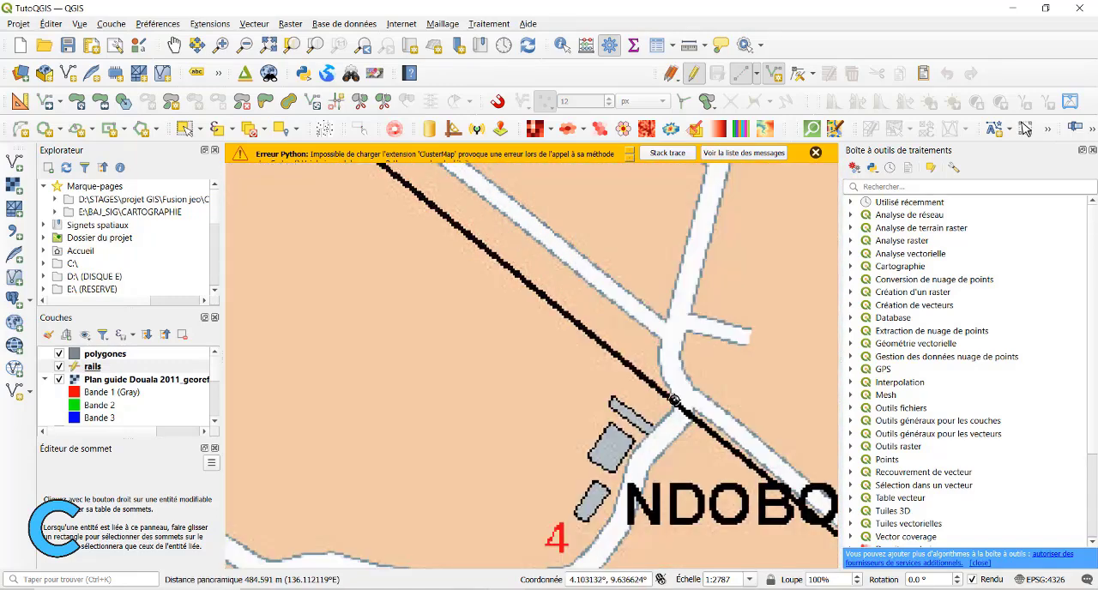
left_click_drag(798, 547, 529, 211)
Continue tracing the railway southeastward from Ndobo, past Michelin, to the cemetery at Nkomba.
left_click_drag(720, 346, 289, 211)
left_click_drag(686, 546, 429, 213)
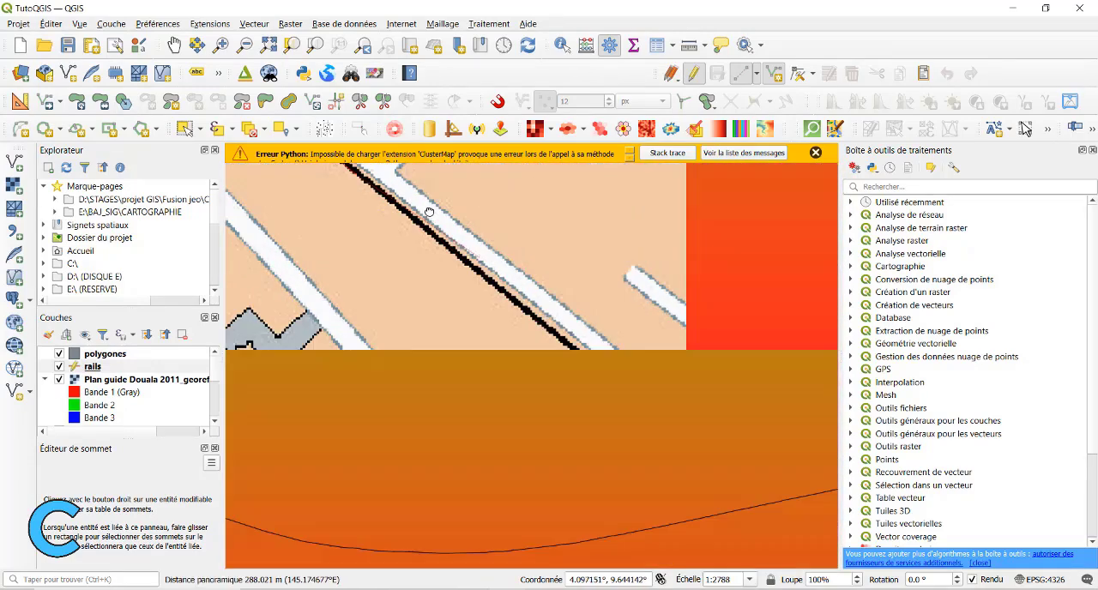
left_click_drag(829, 558, 465, 280)
left_click_drag(747, 491, 394, 225)
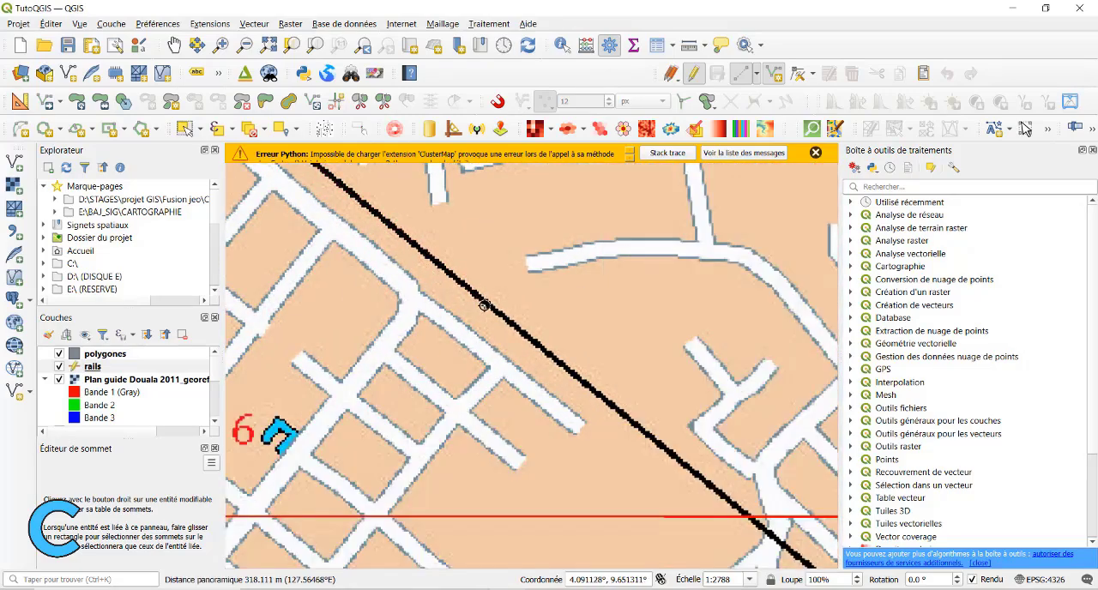
left_click_drag(772, 532, 398, 220)
left_click_drag(763, 509, 426, 249)
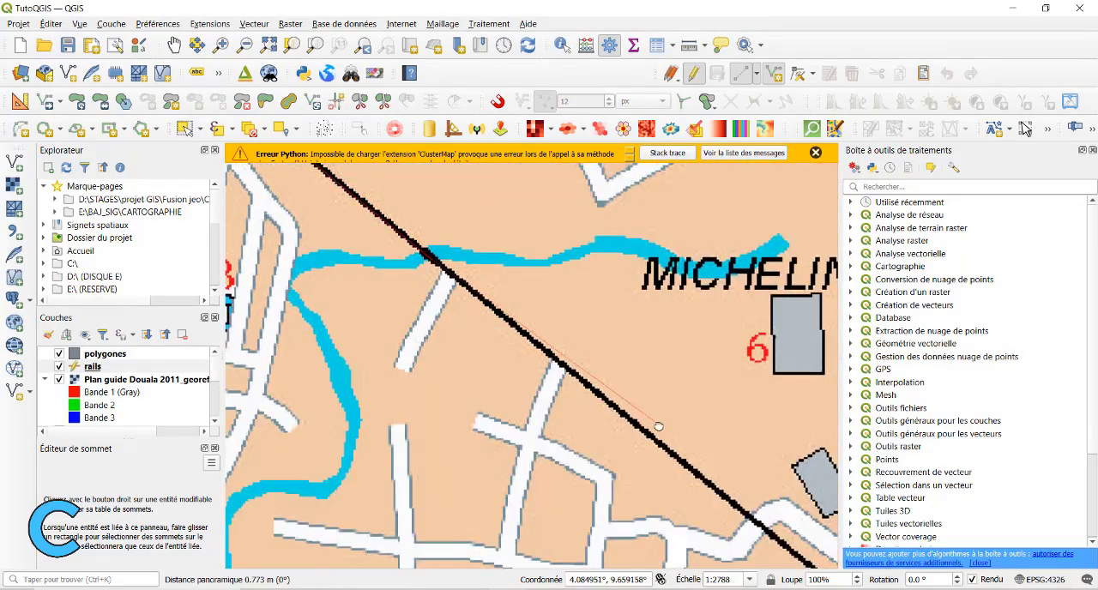
left_click_drag(657, 426, 408, 216)
left_click_drag(761, 503, 466, 262)
left_click_drag(817, 562, 421, 254)
left_click_drag(703, 481, 435, 252)
left_click_drag(766, 515, 420, 226)
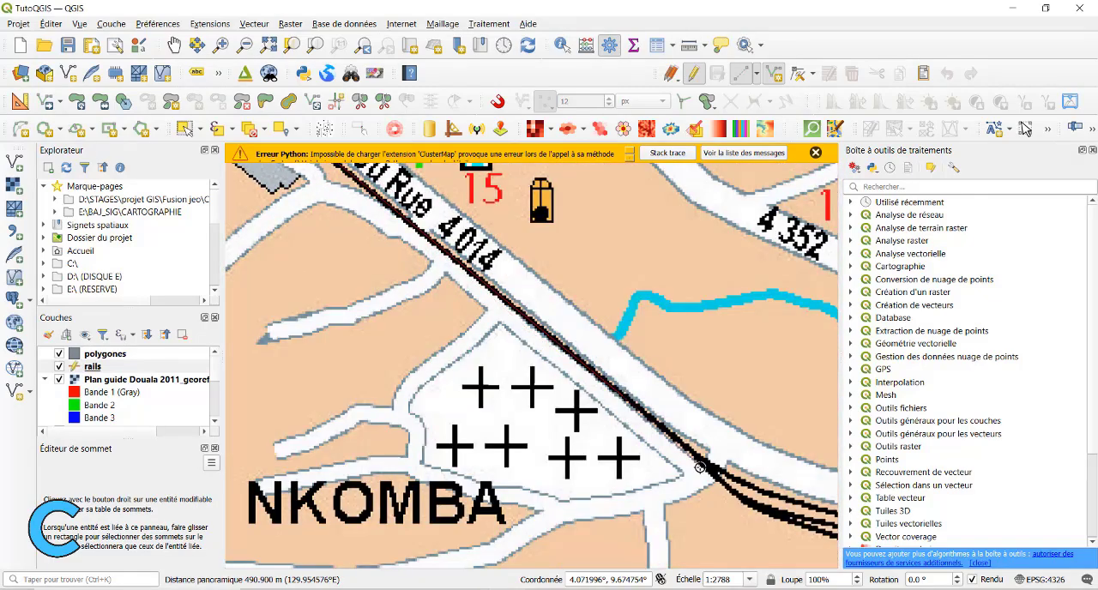
Continue the rail line from Nkomba past the Hôtel de ville to the curve near SP de Douala IV.
left_click_drag(798, 490, 432, 258)
scroll(432, 258, "down", 2)
scroll(442, 251, "up", 2)
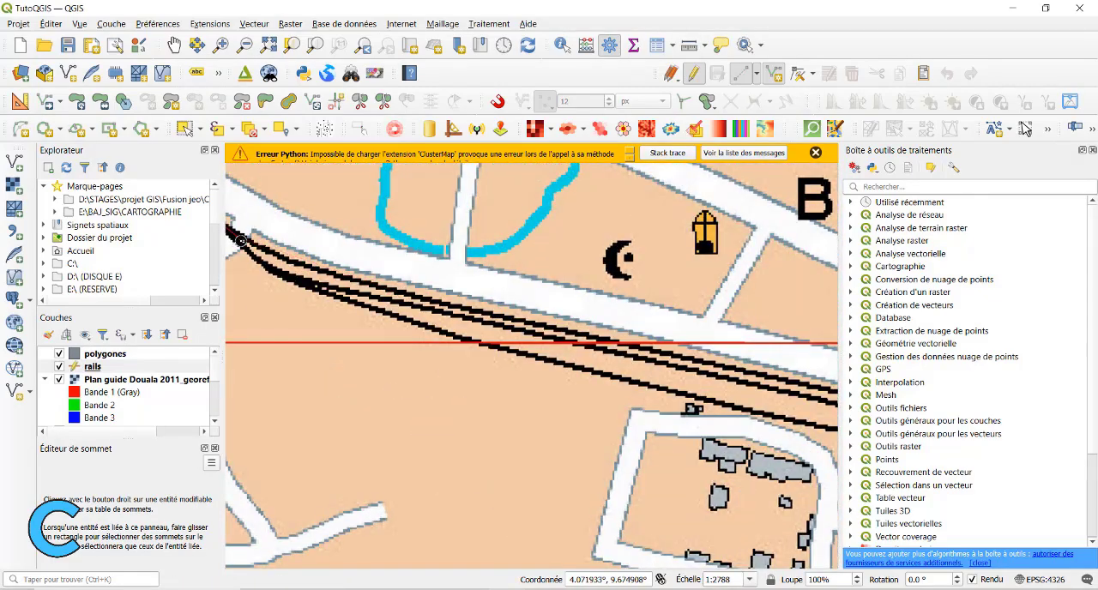
mouse_move(810, 386)
left_mouse_down()
mouse_move(516, 292)
mouse_move(541, 326)
left_mouse_up()
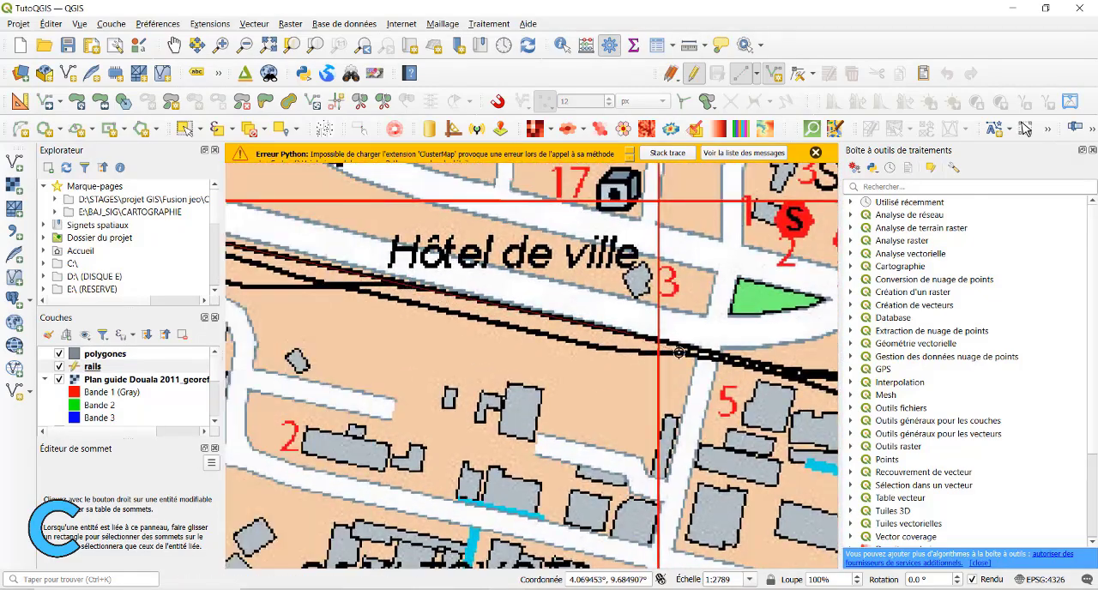
left_click_drag(782, 375, 539, 307)
left_click_drag(738, 314, 549, 387)
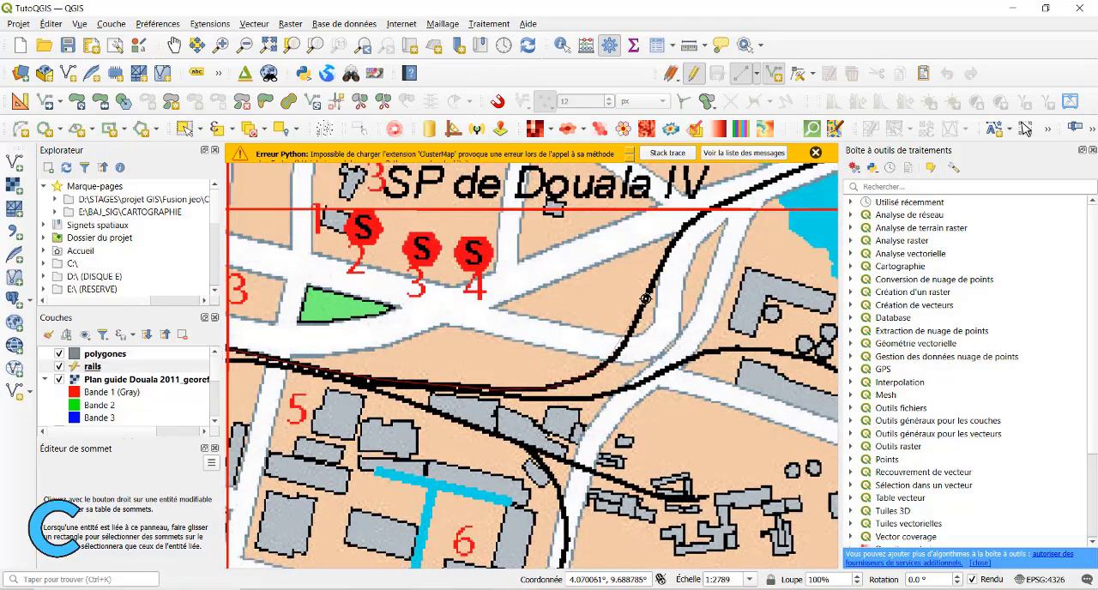
Trace the railway across the Pont du Wouri to the junction near Minee and finish the line with id 01.
left_click_drag(645, 299, 340, 277)
left_click_drag(650, 243, 248, 206)
left_click_drag(693, 453, 594, 318)
scroll(594, 317, "down", 1)
left_click_drag(712, 435, 516, 318)
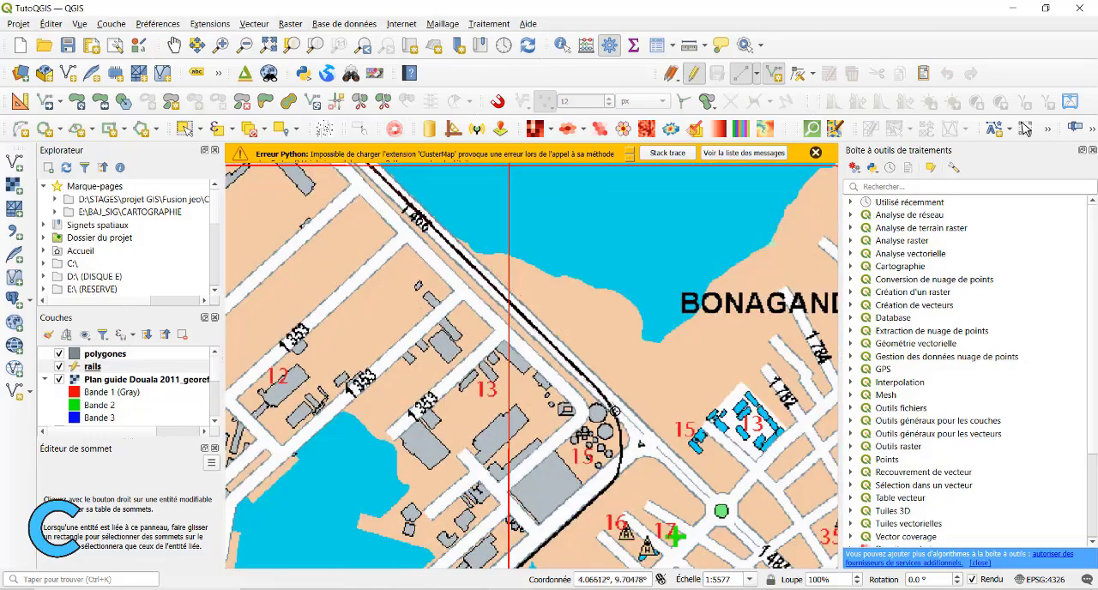
left_click_drag(615, 410, 587, 322)
left_click_drag(514, 512, 516, 262)
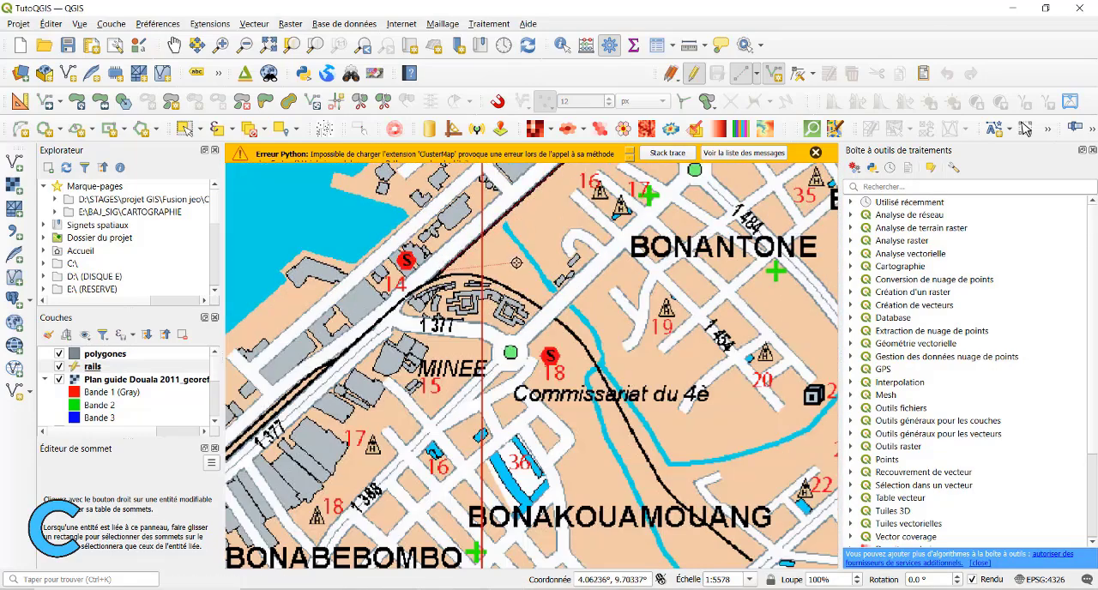
right_click(604, 436)
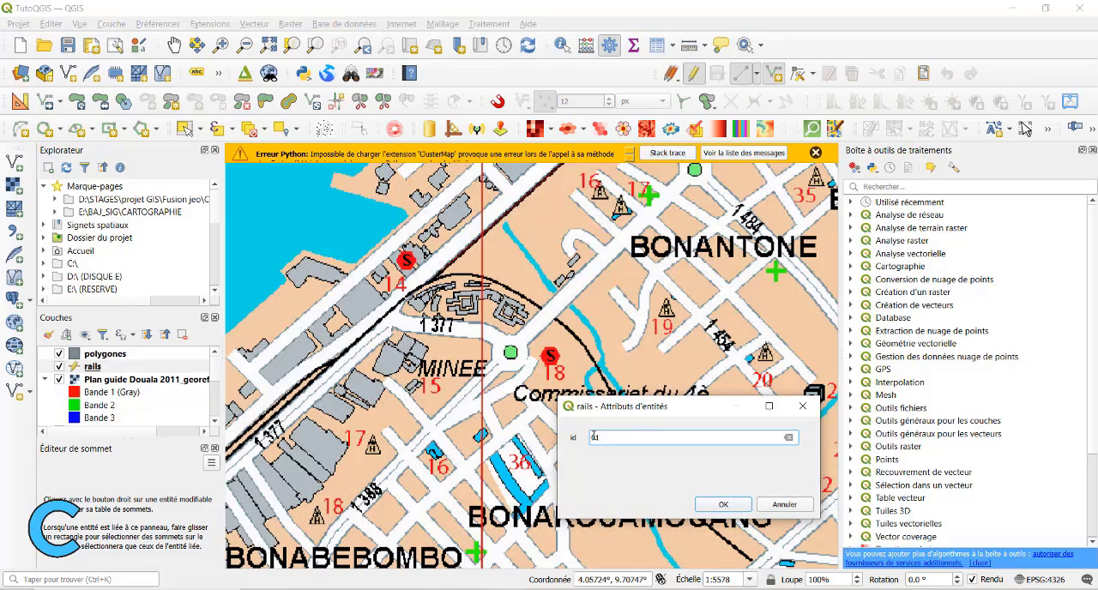
left_click(722, 504)
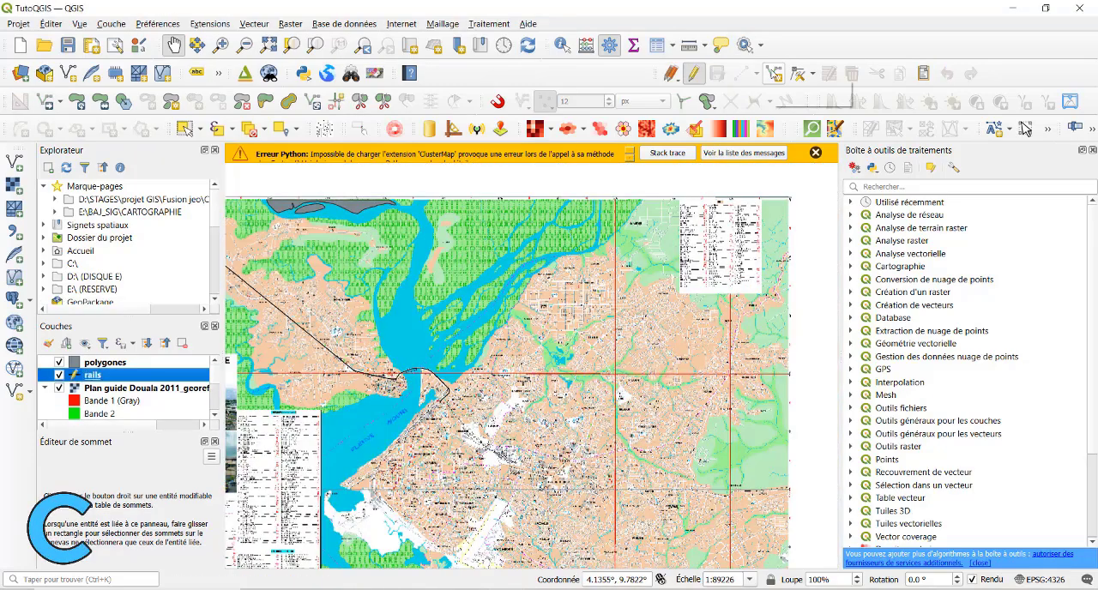
Activate adding another line feature in rails near the Minee junction and hide the Plan guide Douala raster layer.
left_click(774, 73)
left_click_drag(423, 391, 418, 304)
scroll(421, 309, "up", 2)
scroll(450, 337, "down", 1)
left_click_drag(450, 338, 533, 296)
scroll(468, 285, "up", 4)
scroll(468, 284, "down", 1)
left_click(64, 376)
scroll(574, 240, "up", 2)
scroll(574, 240, "down", 2)
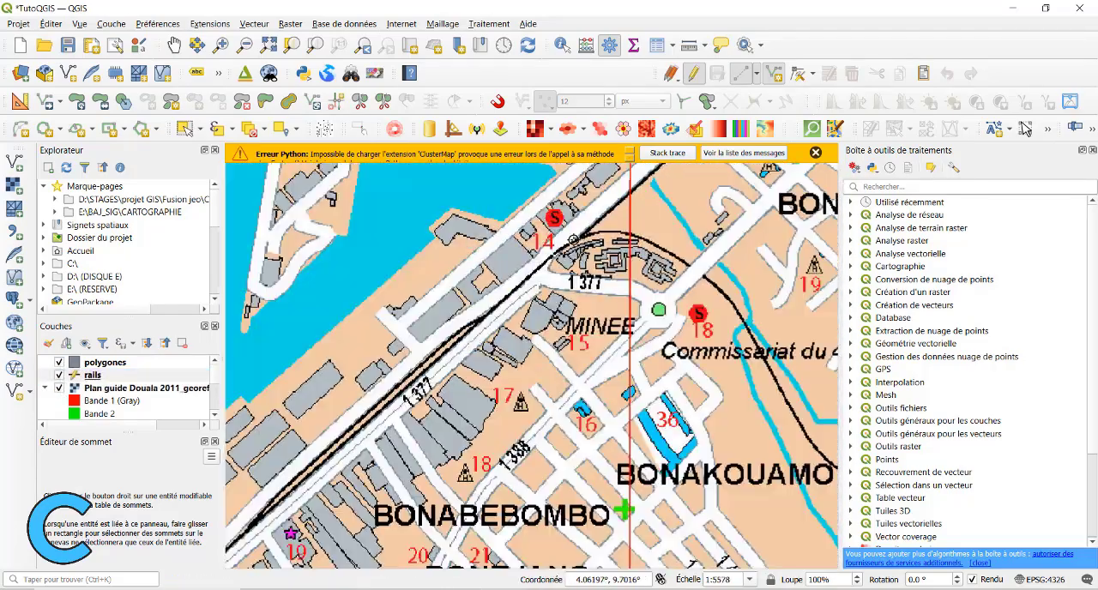
scroll(588, 240, "up", 1)
scroll(592, 229, "down", 1)
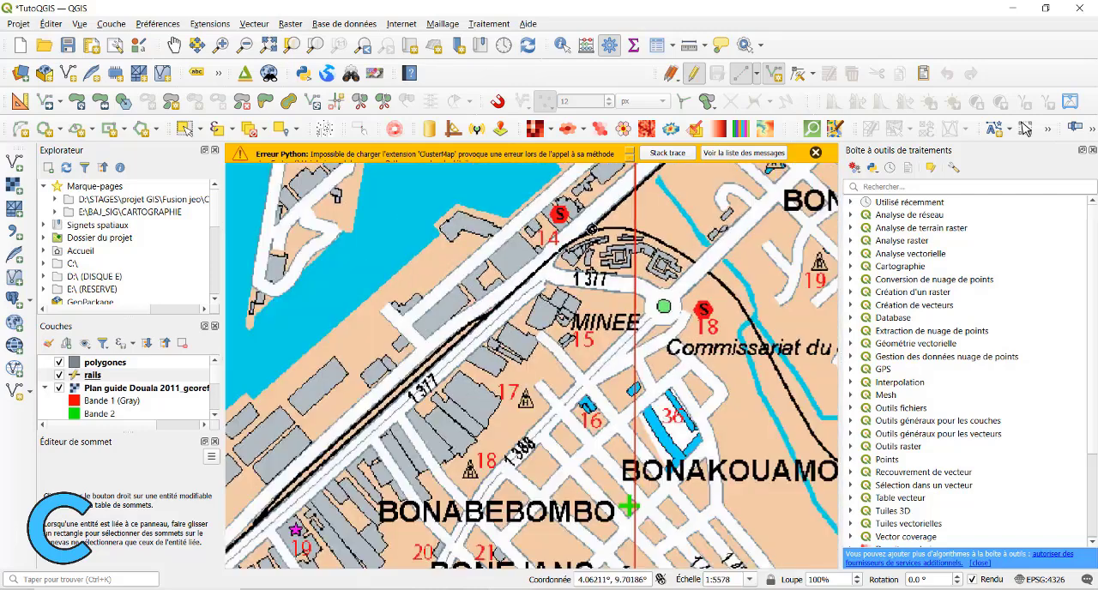
left_click(58, 389)
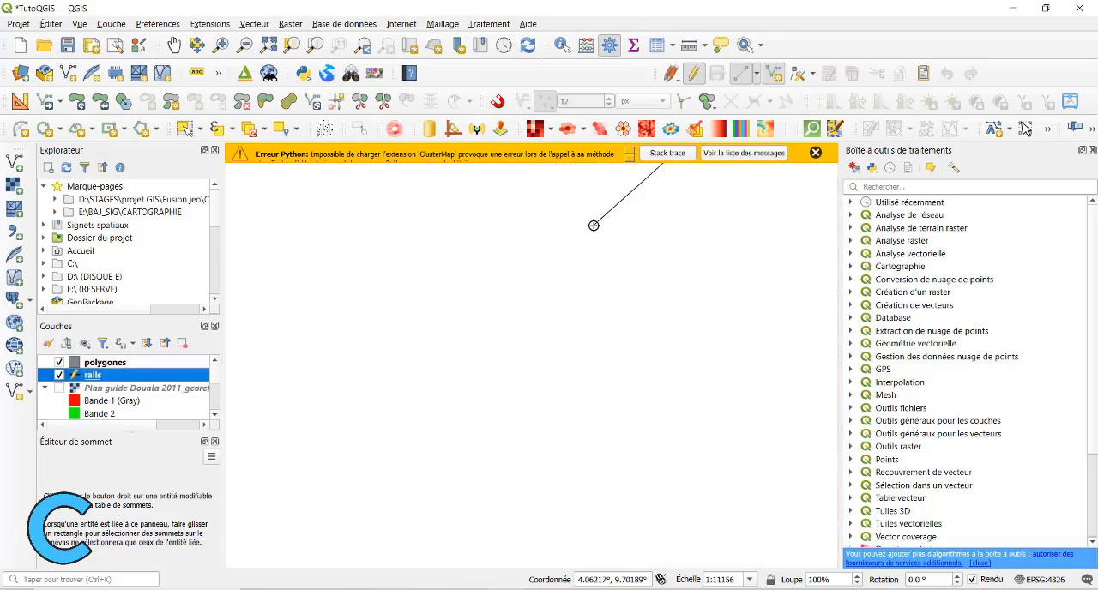
Show the Plan guide Douala raster and trace the railway from the Minee junction southwest past Direction des Douanes to Brigade Maritime.
left_click(59, 388)
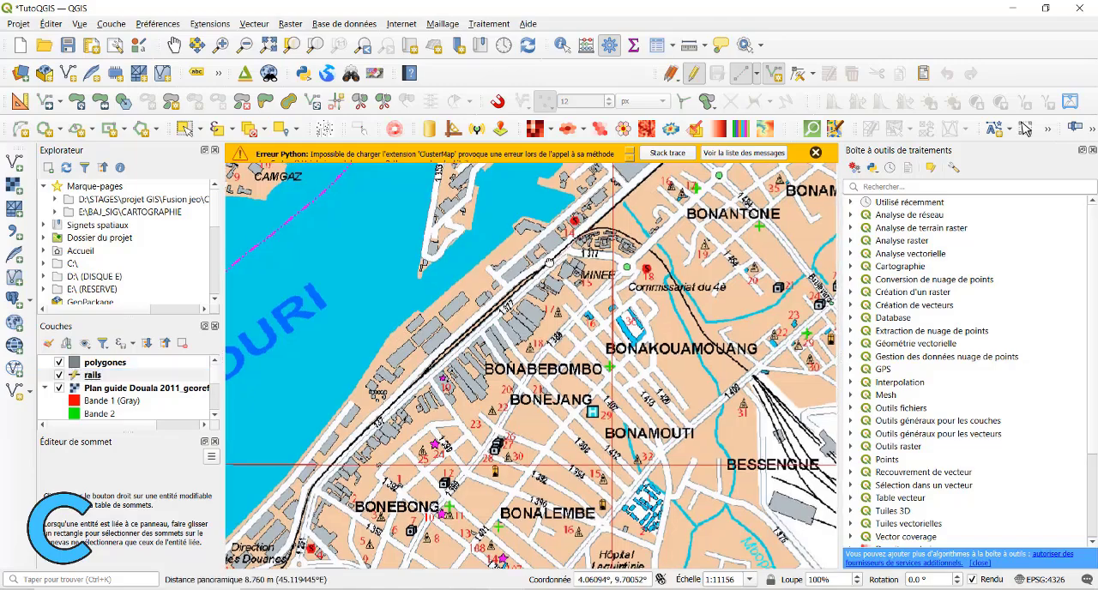
left_click_drag(549, 262, 526, 233)
scroll(249, 448, "up", 2)
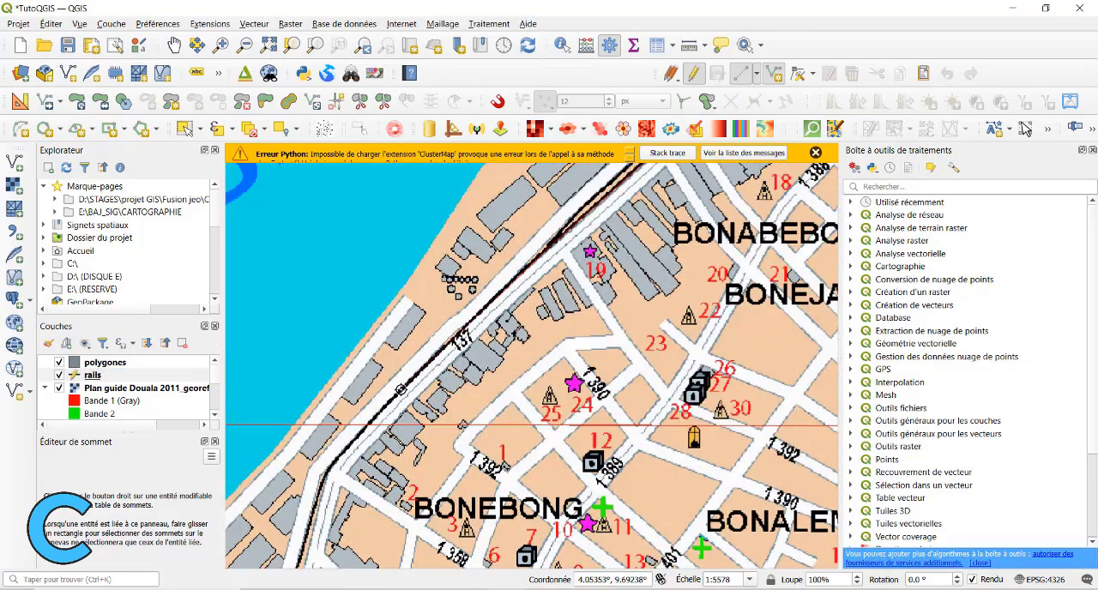
left_click_drag(400, 390, 429, 236)
left_click_drag(292, 465, 466, 293)
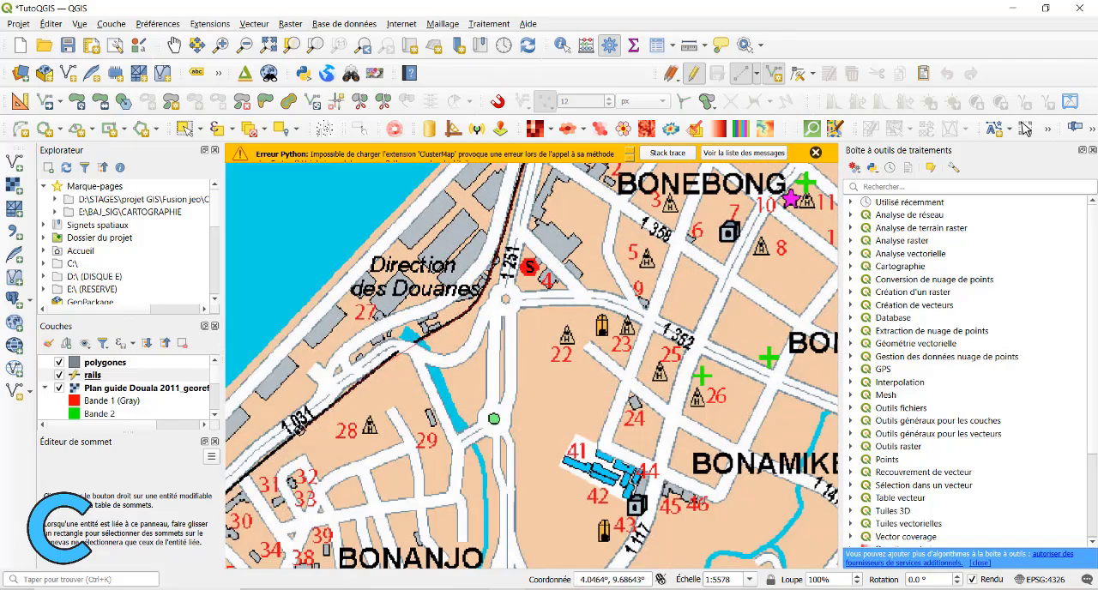
left_click_drag(271, 451, 501, 297)
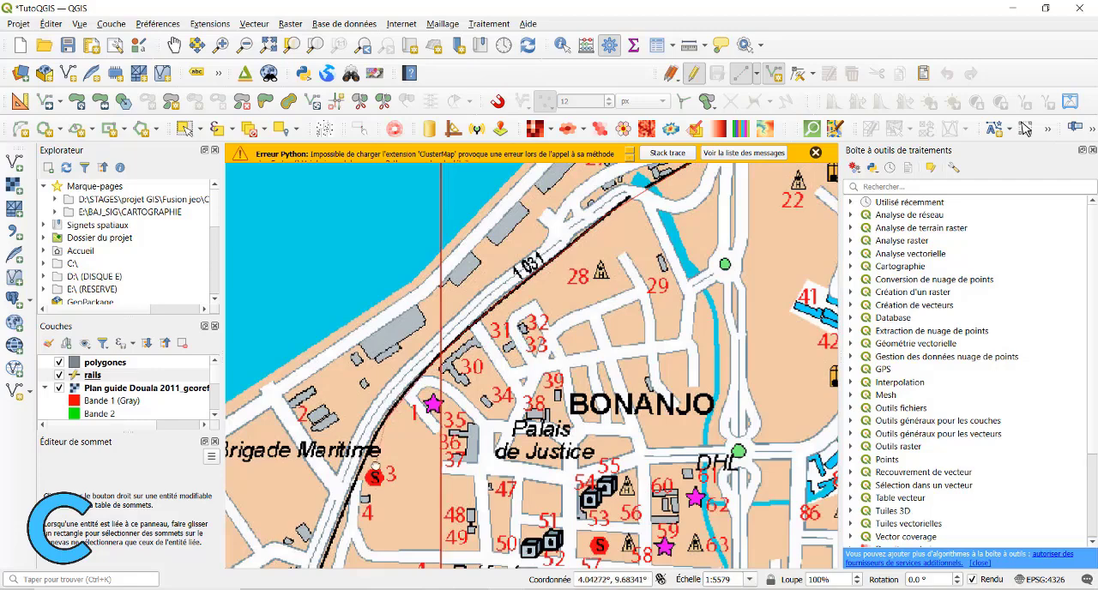
left_click_drag(375, 463, 454, 214)
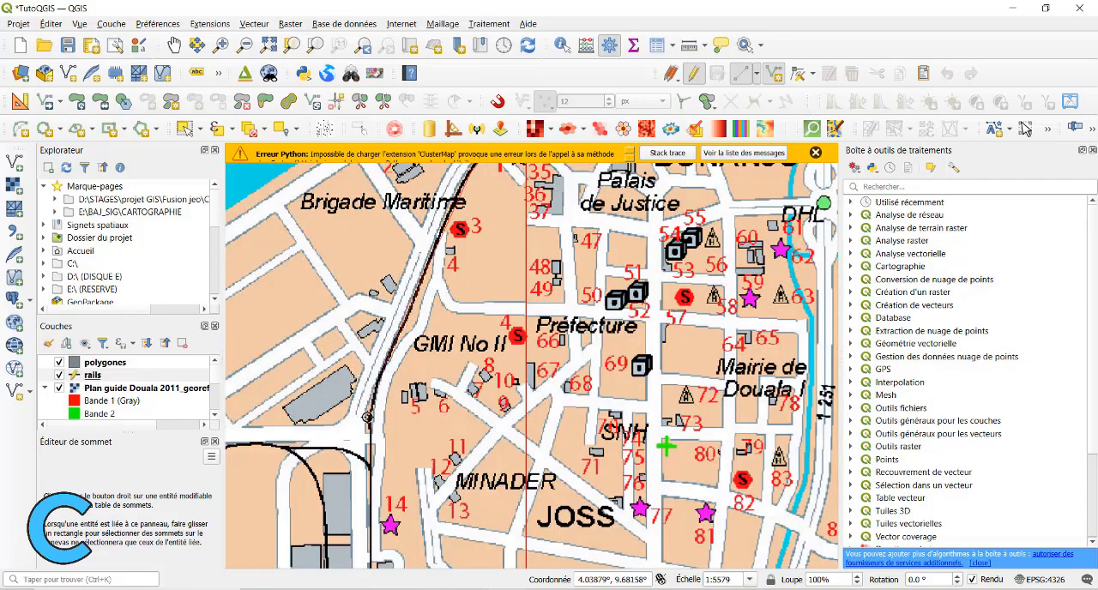
Continue the rail line from Brigade Maritime past Joss to the track's end southeast of Bell and finish it with id 3.
left_click_drag(367, 421, 372, 332)
left_click_drag(396, 549, 405, 290)
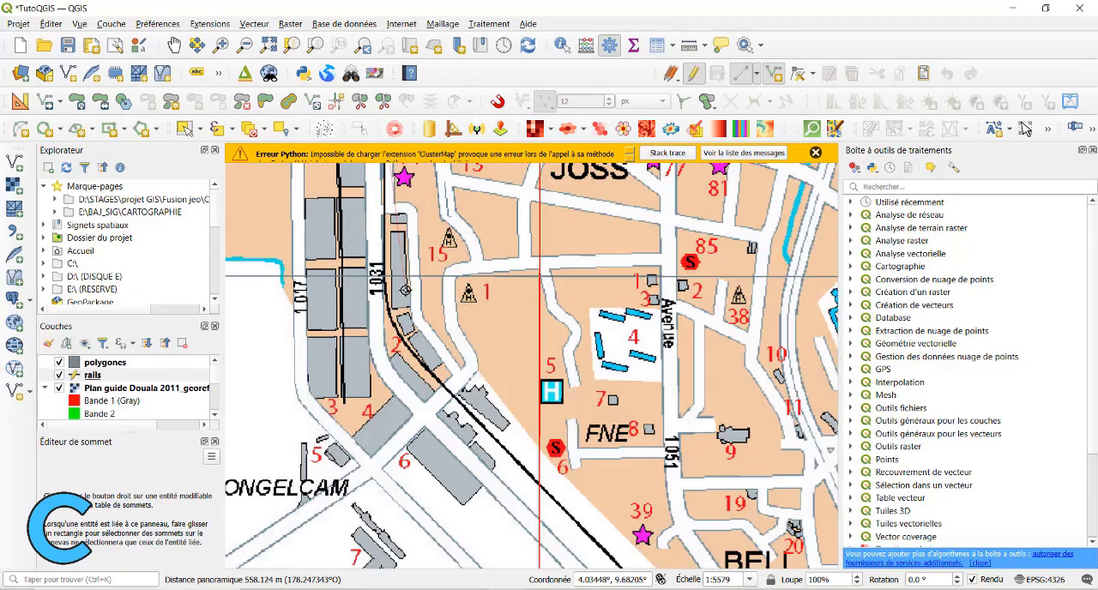
left_click_drag(402, 335, 267, 205)
left_click_drag(461, 403, 363, 263)
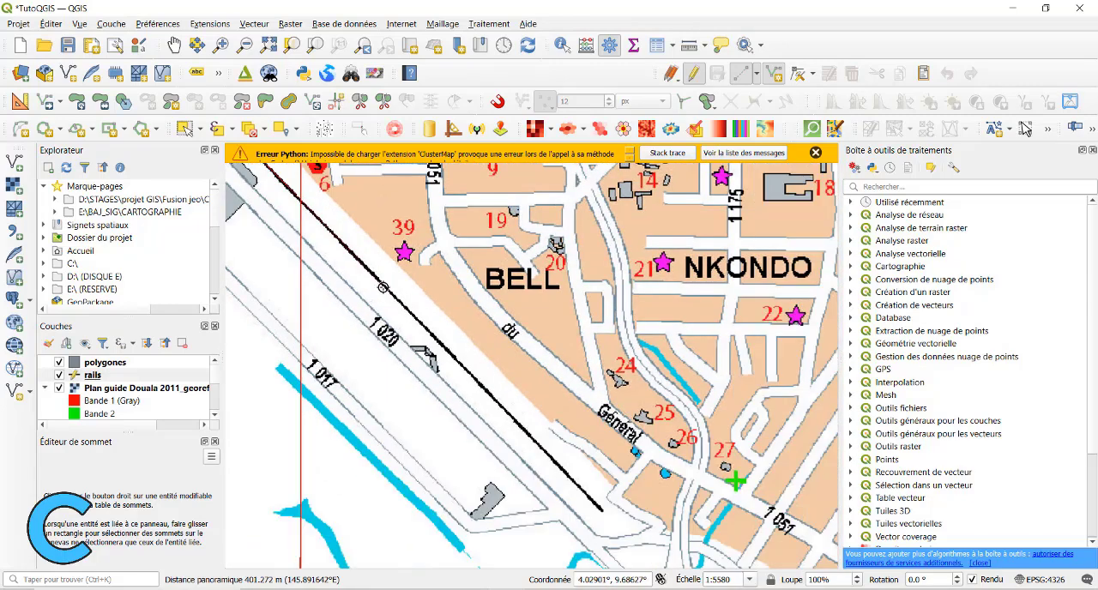
left_click_drag(474, 379, 395, 251)
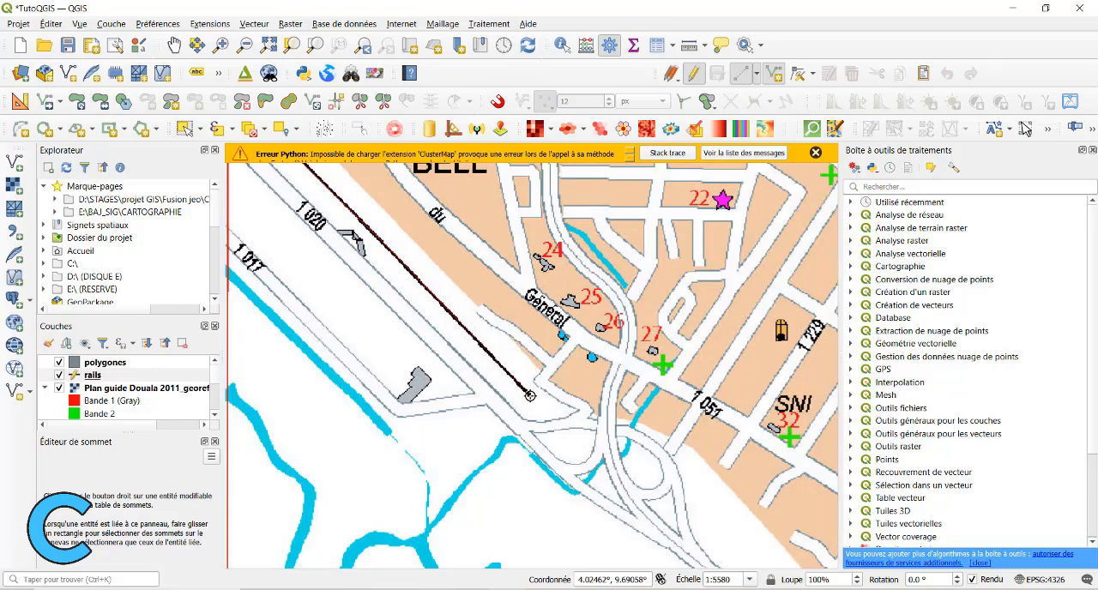
right_click(604, 350)
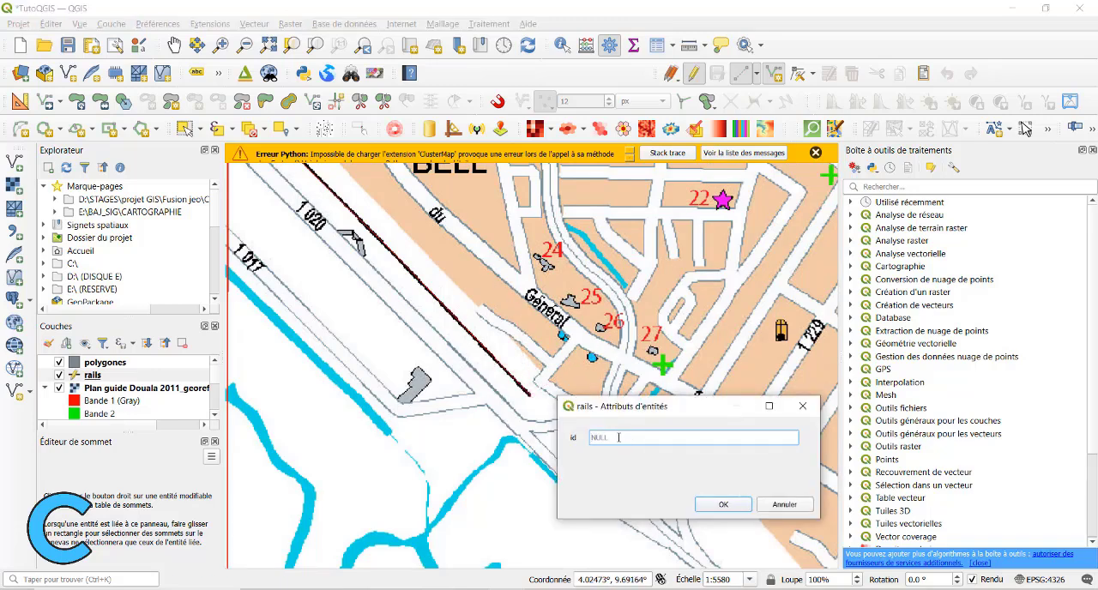
left_click(722, 503)
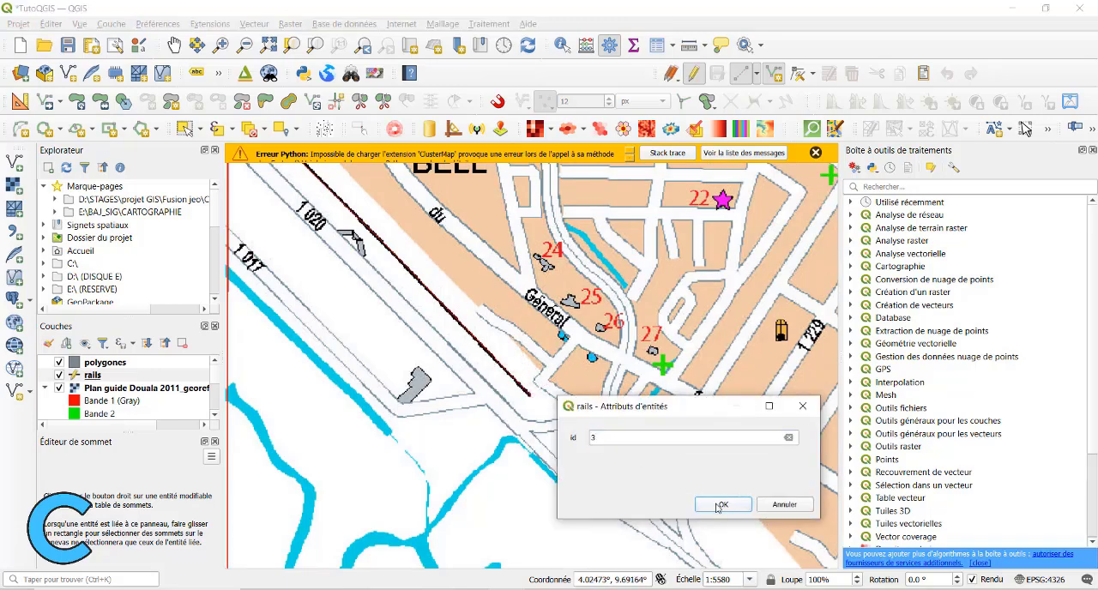
Trace the port siding from its end near road 1 014 along road 1 016 to the junction on the peninsula.
scroll(525, 312, "down", 2)
left_click_drag(388, 178, 432, 339)
scroll(432, 339, "up", 1)
scroll(432, 339, "up", 1)
left_click_drag(362, 331, 409, 311)
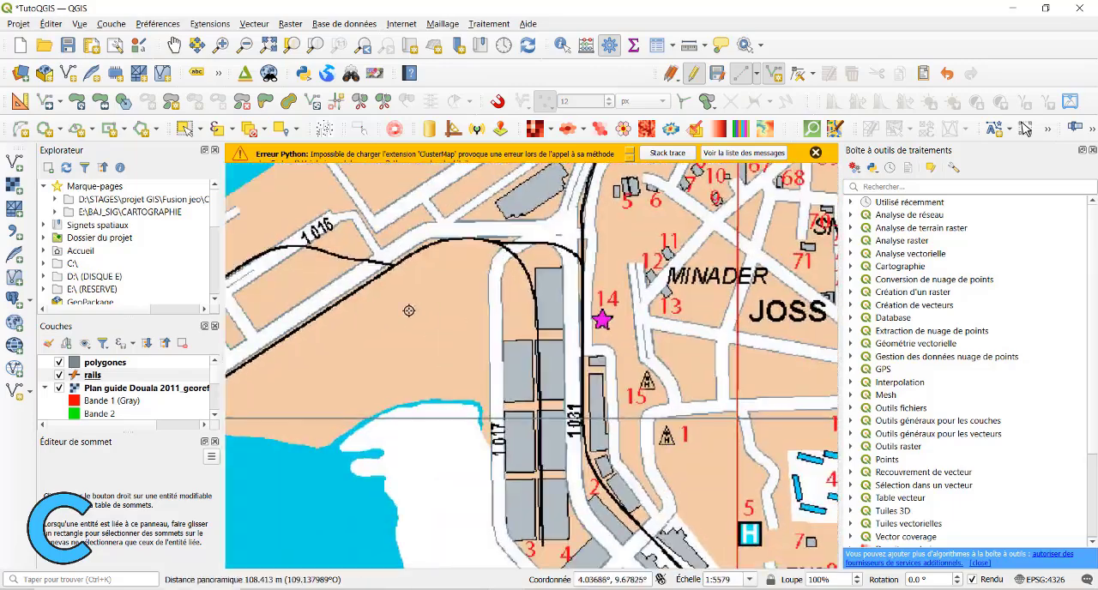
scroll(409, 311, "down", 1)
left_click_drag(247, 326, 504, 325)
scroll(504, 325, "up", 1)
left_click_drag(624, 273, 459, 296)
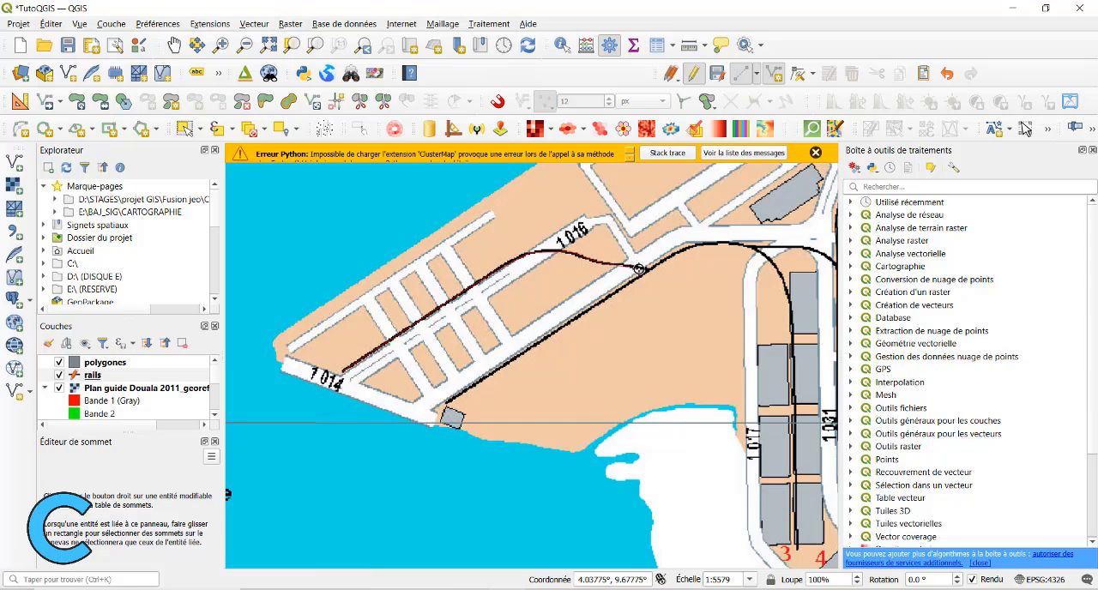
Continue the port siding around the curve to the warehouses beside road 1 017 and finish the line feature.
left_click_drag(684, 259, 541, 221)
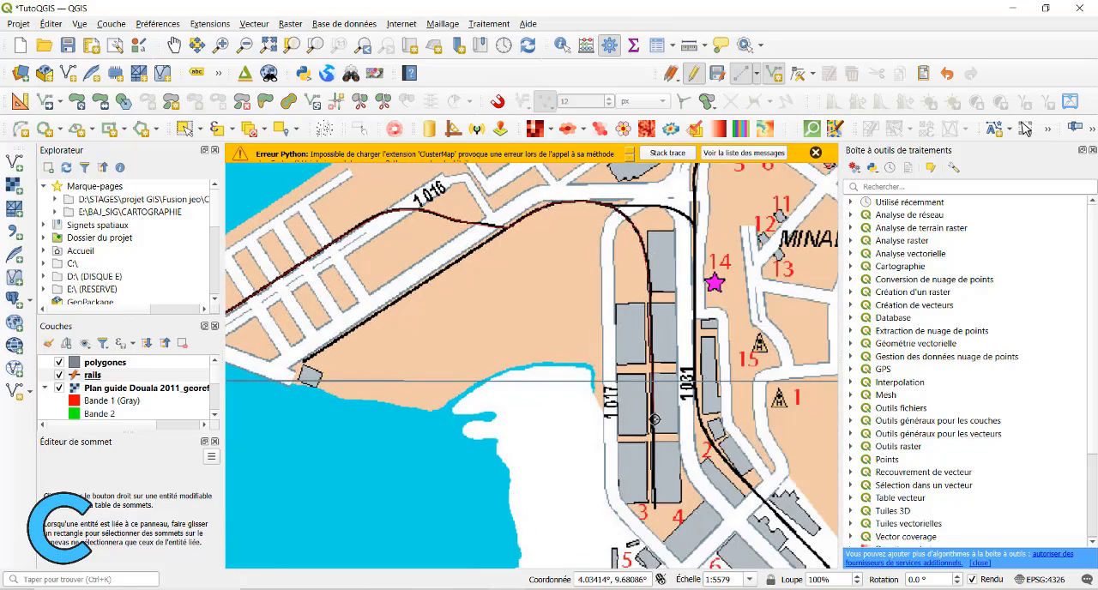
right_click(700, 446)
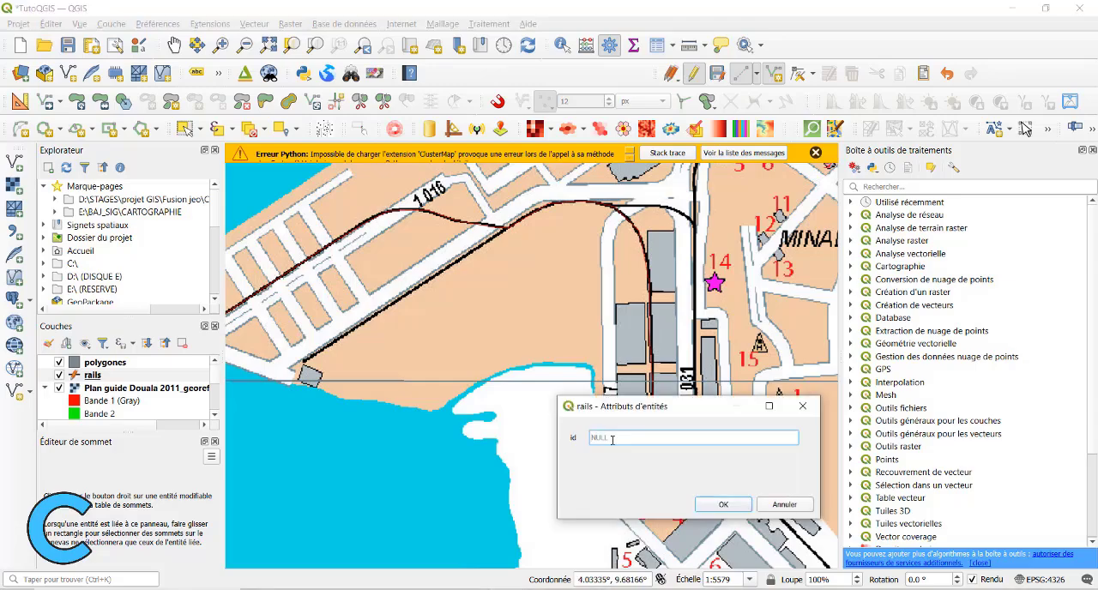
left_click(718, 508)
Compare the rails between the port and Bessengue with the plan by hiding and showing the Plan guide Douala raster.
left_click_drag(468, 243, 607, 253)
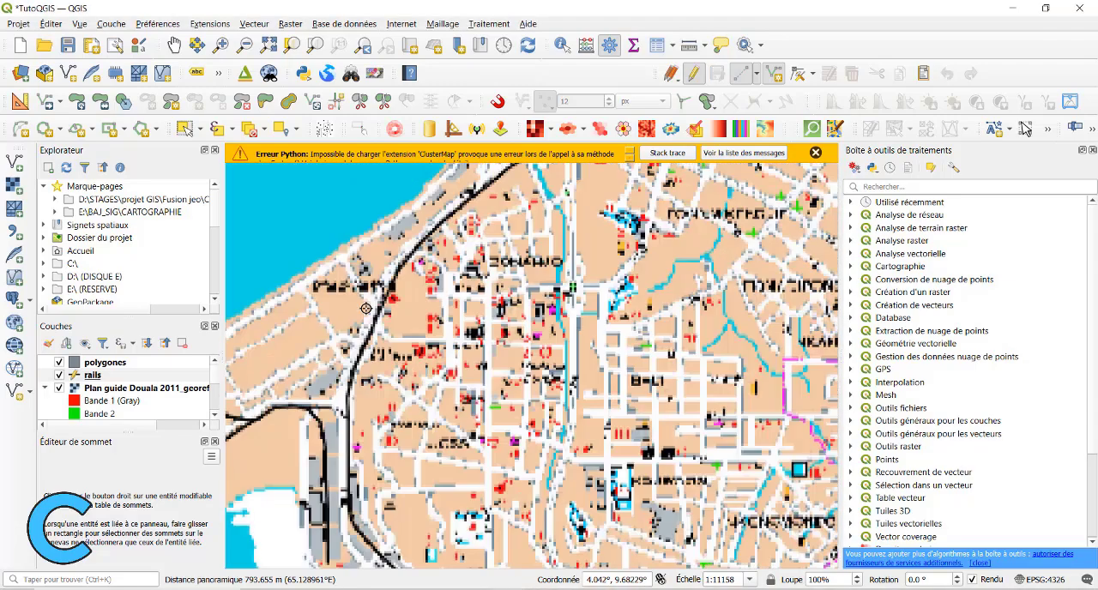
left_click_drag(366, 309, 337, 352)
left_click(59, 389)
left_click_drag(402, 384, 601, 258)
left_click(60, 389)
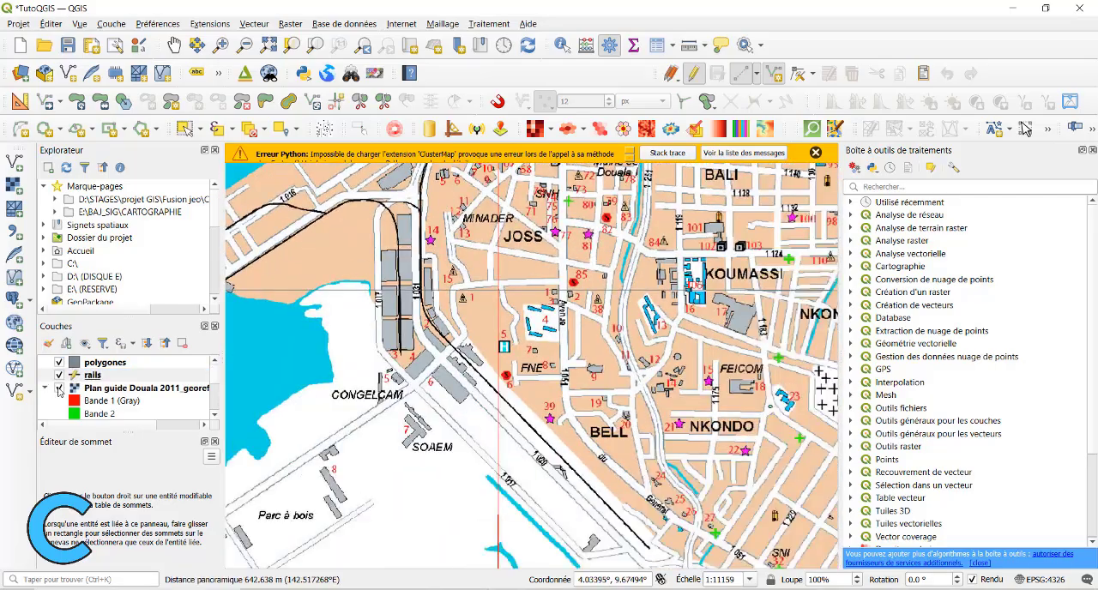
left_click_drag(515, 176, 496, 462)
scroll(497, 463, "up", 1)
scroll(497, 462, "down", 2)
left_click_drag(738, 283, 443, 332)
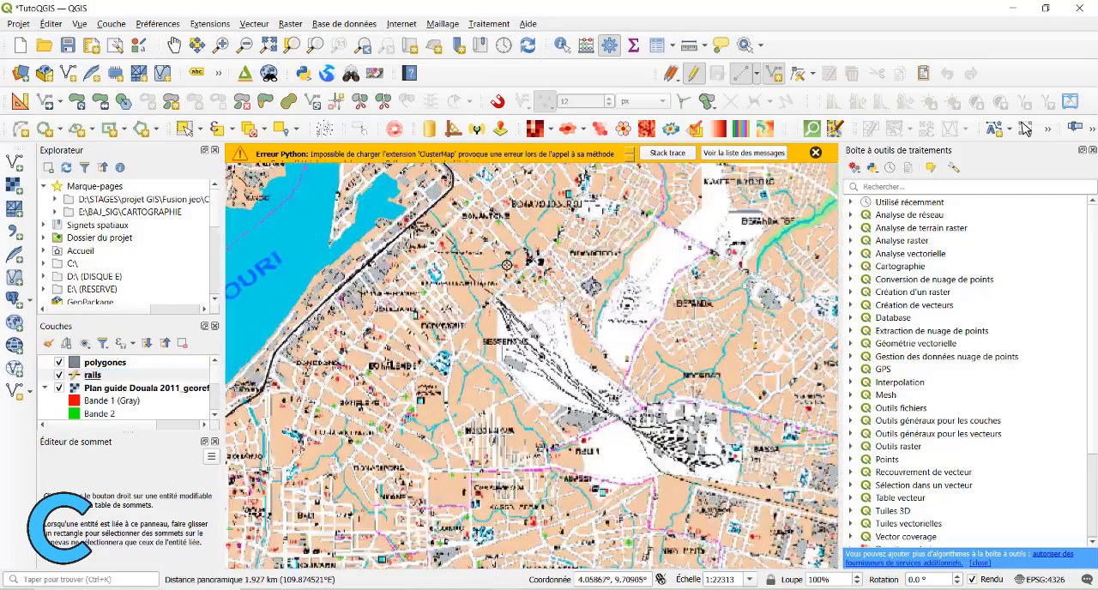
left_click_drag(589, 212, 592, 238)
left_click_drag(450, 255, 354, 284)
left_click(59, 389)
left_click(60, 389)
left_click(59, 389)
left_click(59, 389)
Trace the branch railway from the curve at Minee past Commissariat du 4è to the crossing with road 1 409.
scroll(363, 275, "up", 3)
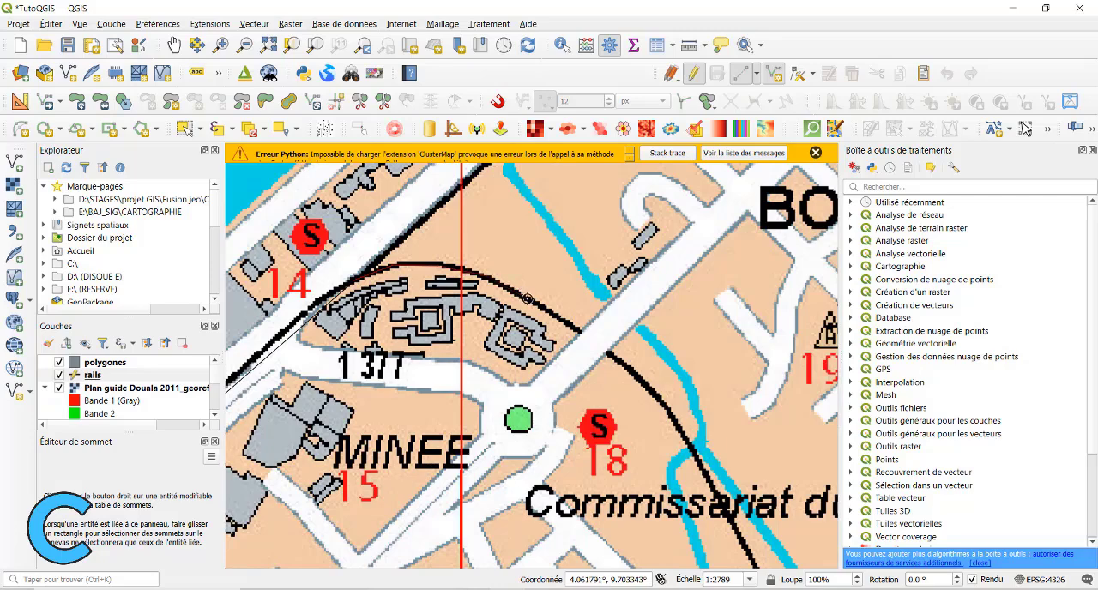
left_click_drag(635, 368, 438, 173)
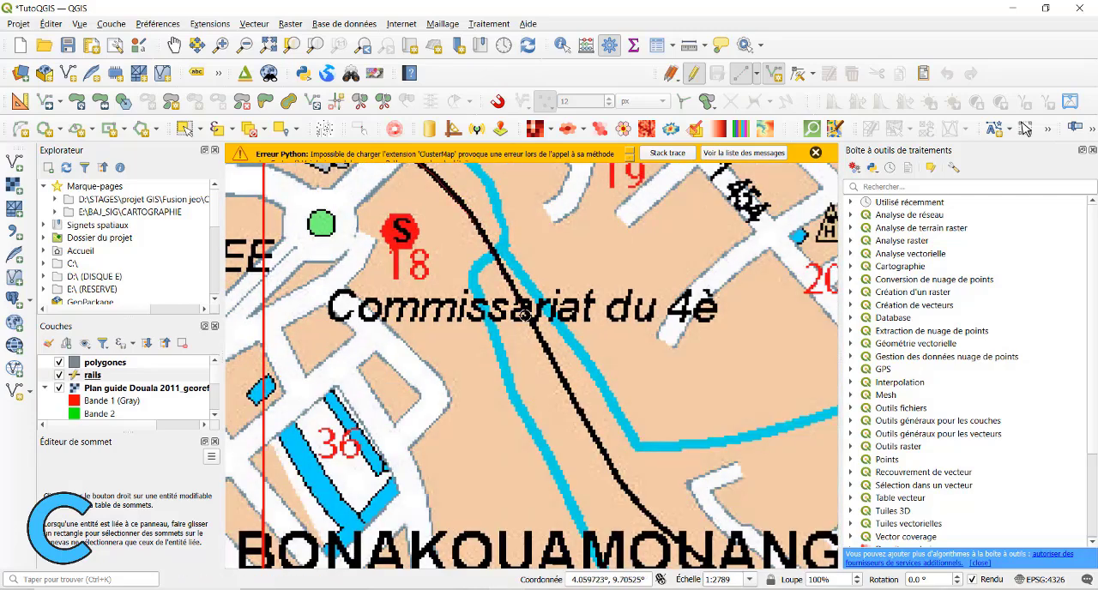
left_click_drag(605, 470, 466, 307)
left_click(485, 326)
left_click_drag(599, 425, 471, 309)
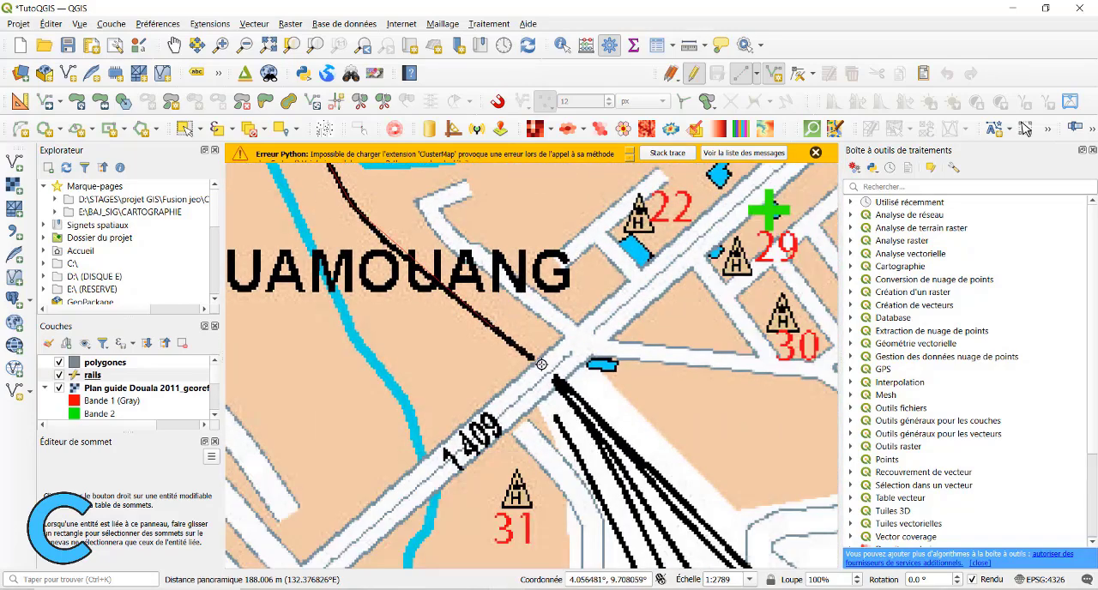
Continue the branch line across road 1 409 and through the Bessengue rail yard toward road 1 376.
left_click_drag(604, 422, 460, 231)
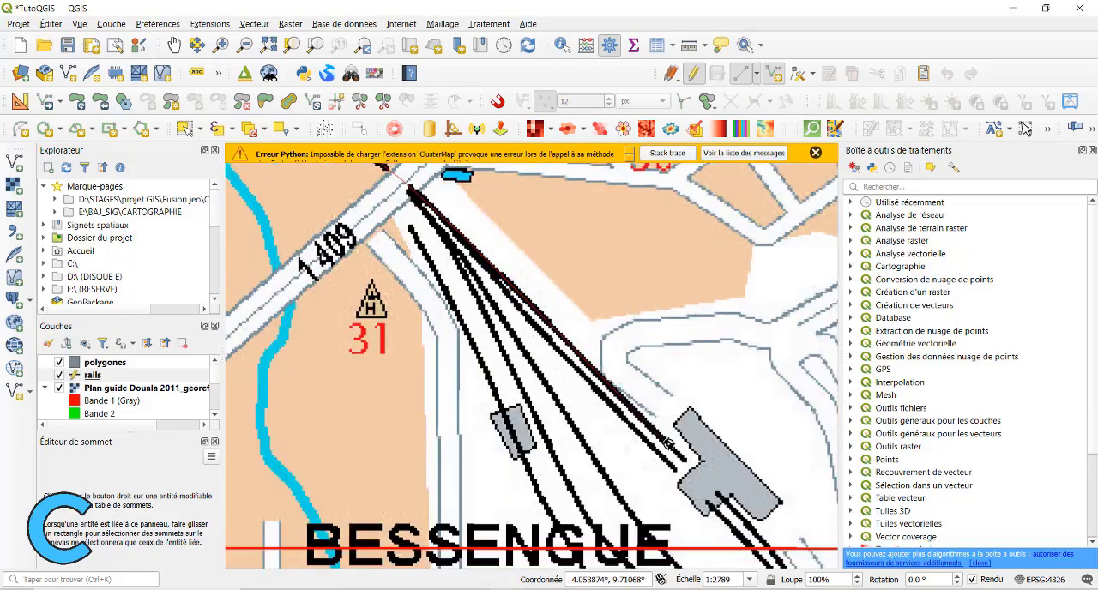
left_click_drag(668, 444, 466, 205)
mouse_move(712, 461)
left_mouse_down()
mouse_move(606, 343)
mouse_move(520, 214)
left_mouse_up()
left_click(594, 352)
left_click_drag(741, 473, 415, 235)
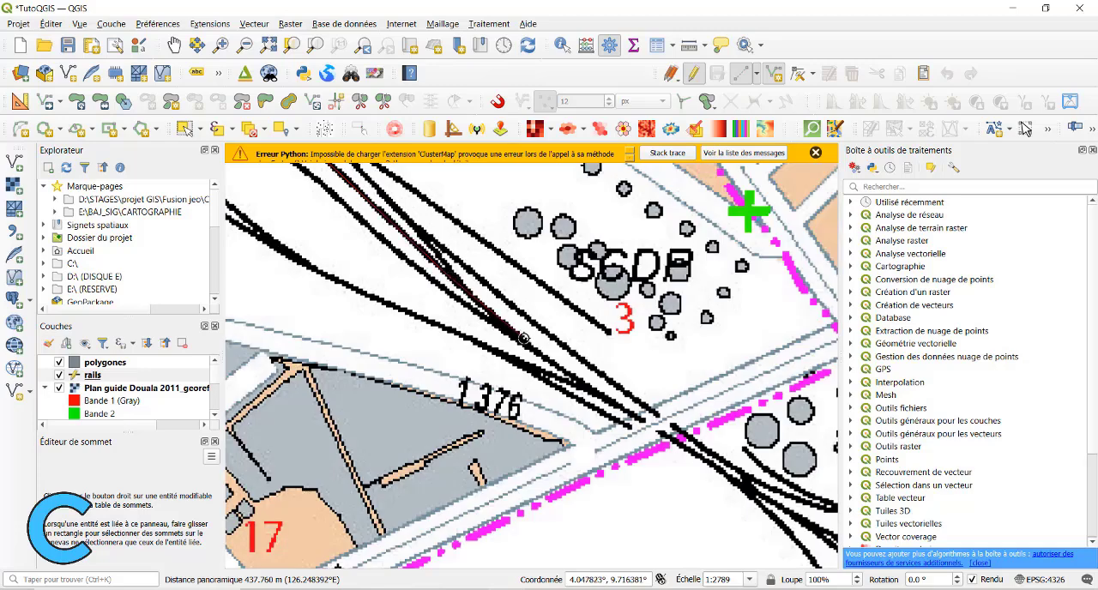
Extend the branch line across the road into the Camrail yard and finish it with id 1.
left_click_drag(804, 516, 574, 370)
left_click(589, 381)
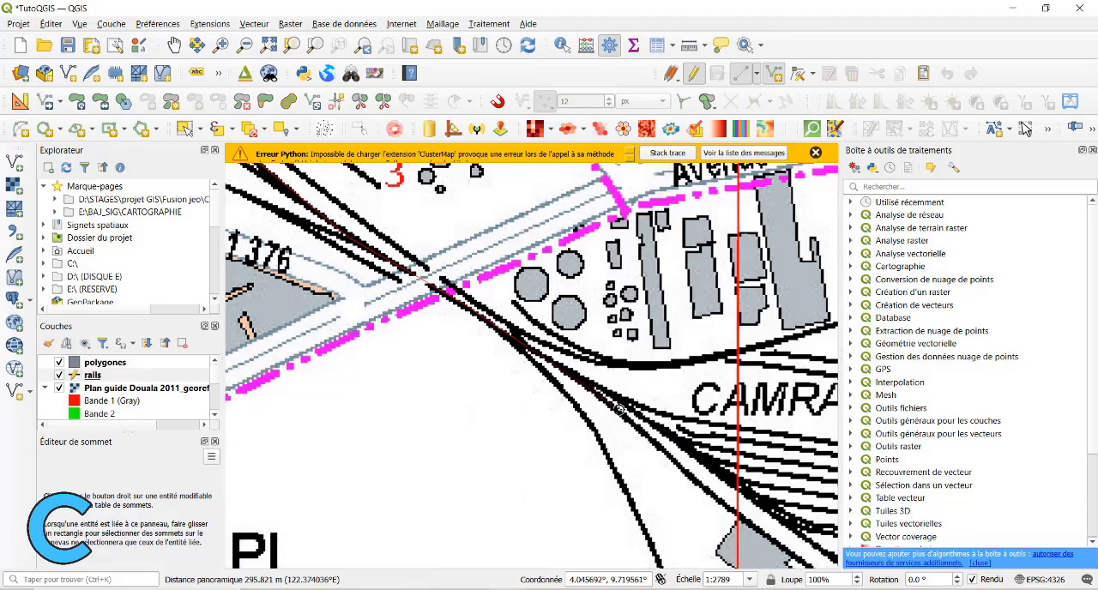
left_click_drag(729, 494, 569, 379)
right_click(656, 461)
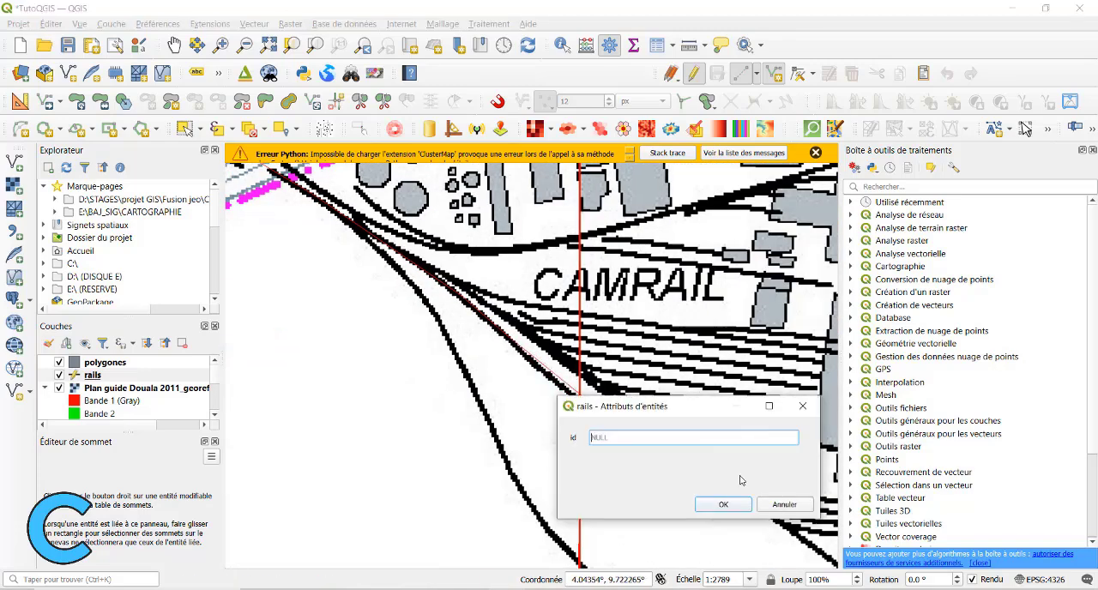
type("1")
key("Return")
Trace the siding from the large building southeast of Bessengue to the main tracks, toggling the plan raster to check the line.
scroll(660, 440, "down", 2)
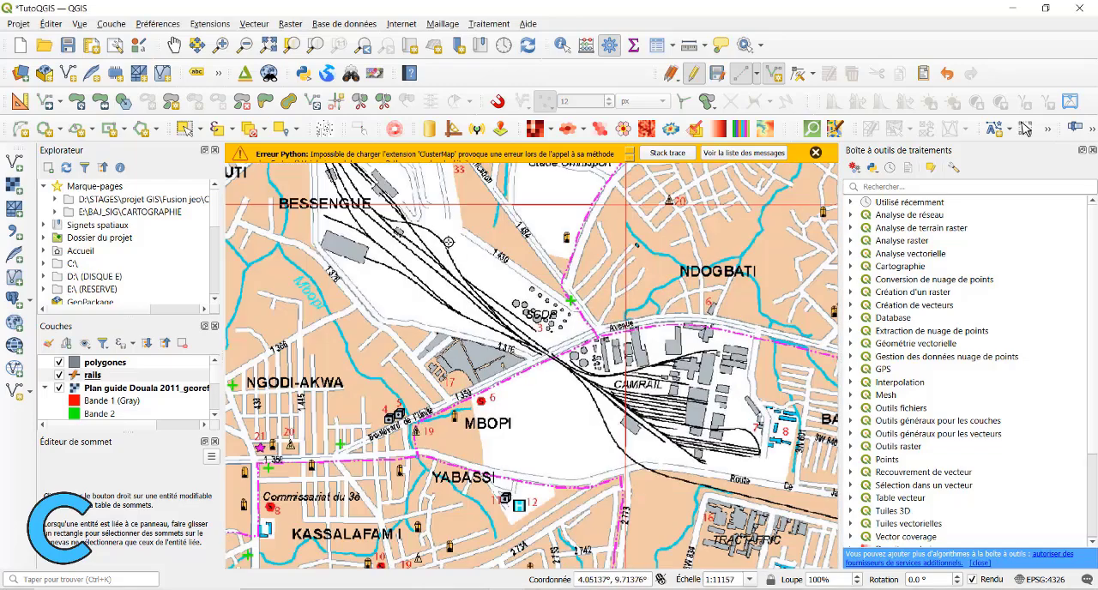
left_click_drag(454, 230, 439, 271)
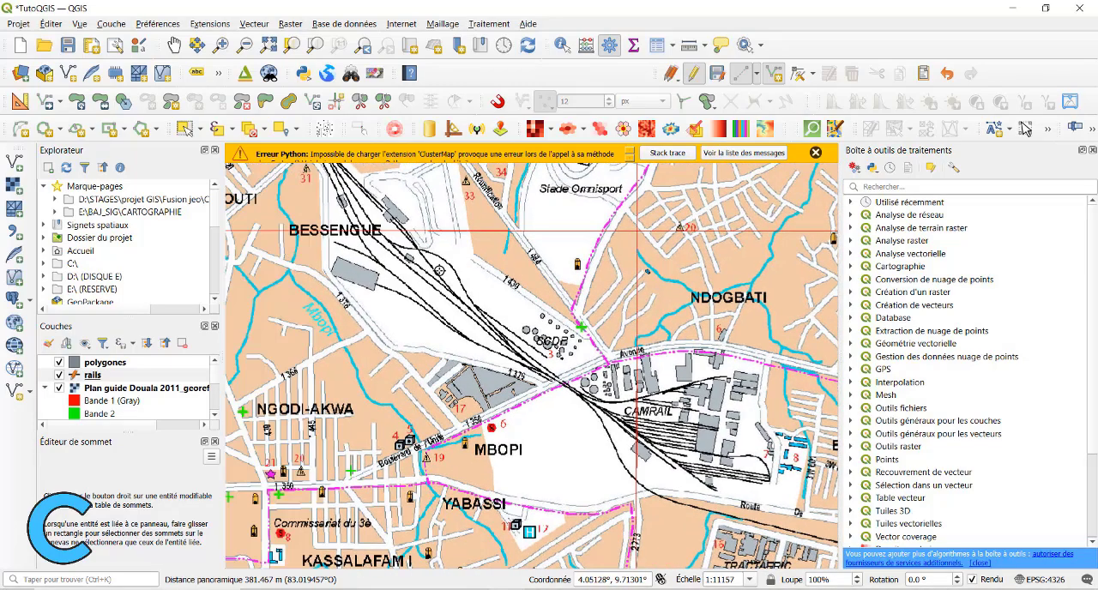
left_click(67, 375)
scroll(375, 282, "up", 1)
left_click_drag(374, 282, 315, 258)
left_click(315, 258)
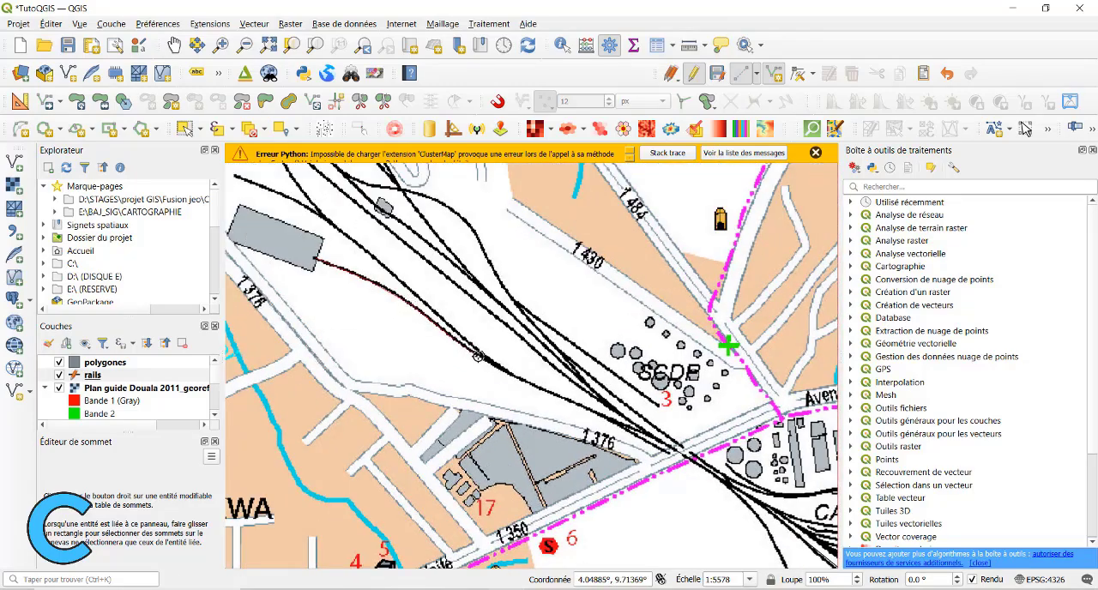
left_click(58, 390)
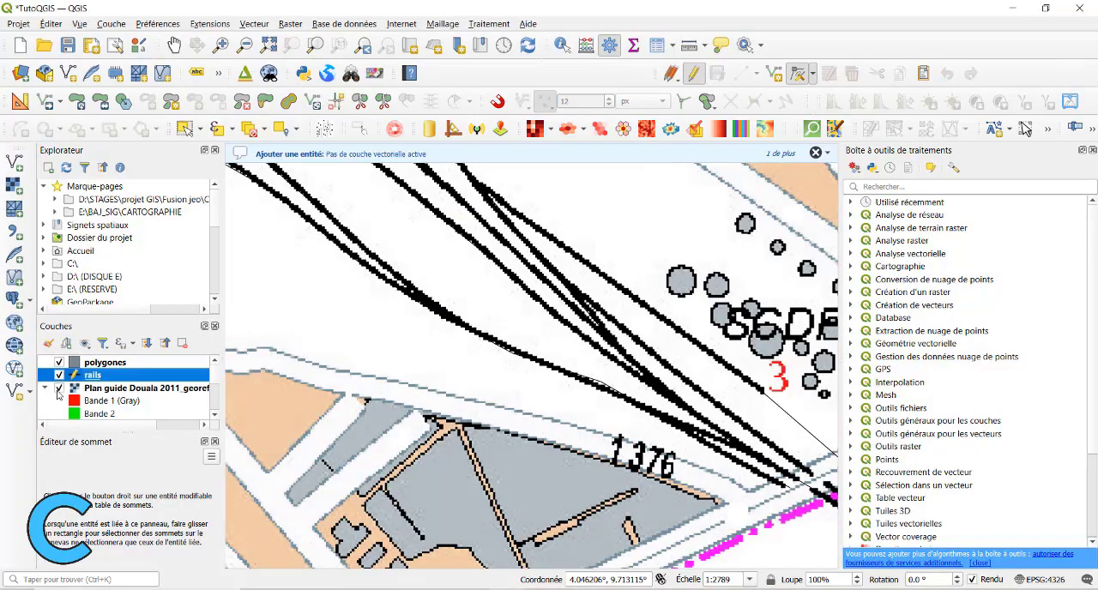
left_click(58, 390)
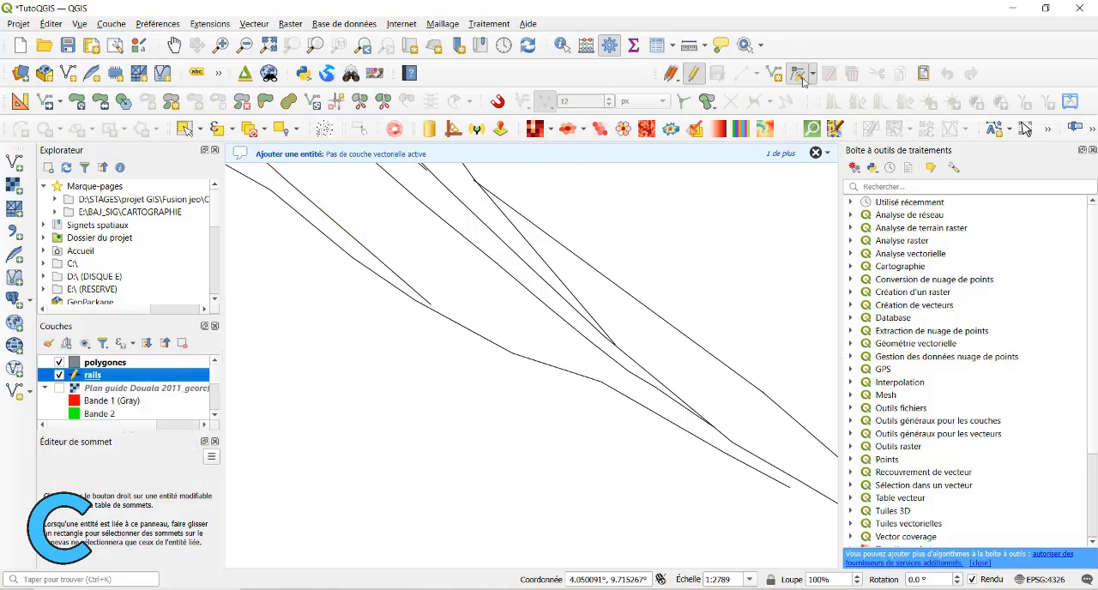
Use the Vertex tool to move the end of the westernmost Bessengue track onto the branch line's end at road 1 409.
left_click(813, 75)
left_click(865, 112)
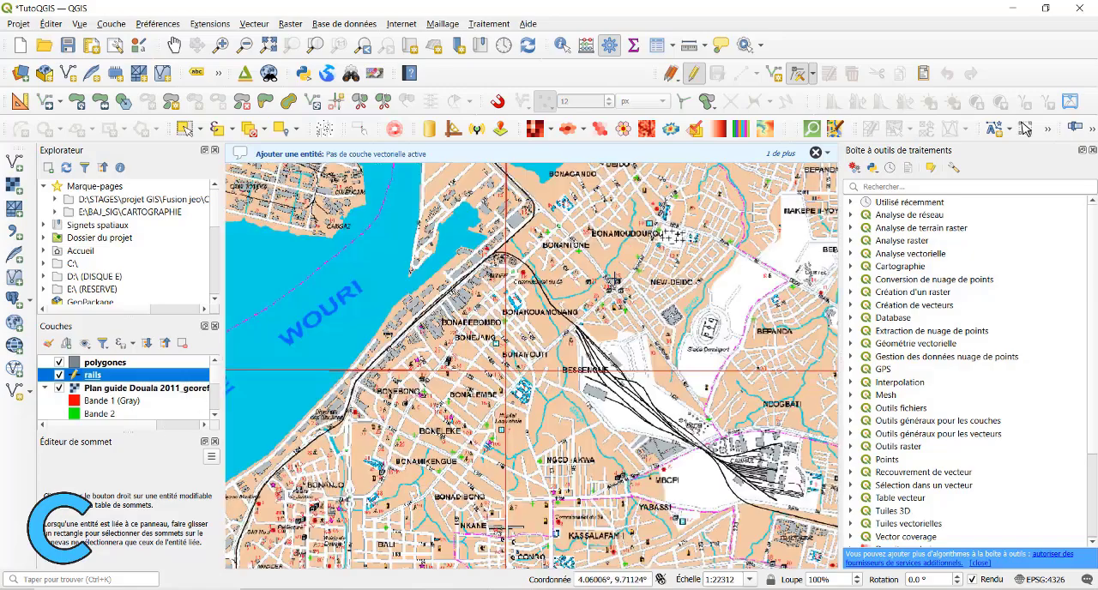
left_click_drag(292, 223, 429, 335)
scroll(375, 229, "up", 2)
left_click_drag(257, 315, 501, 263)
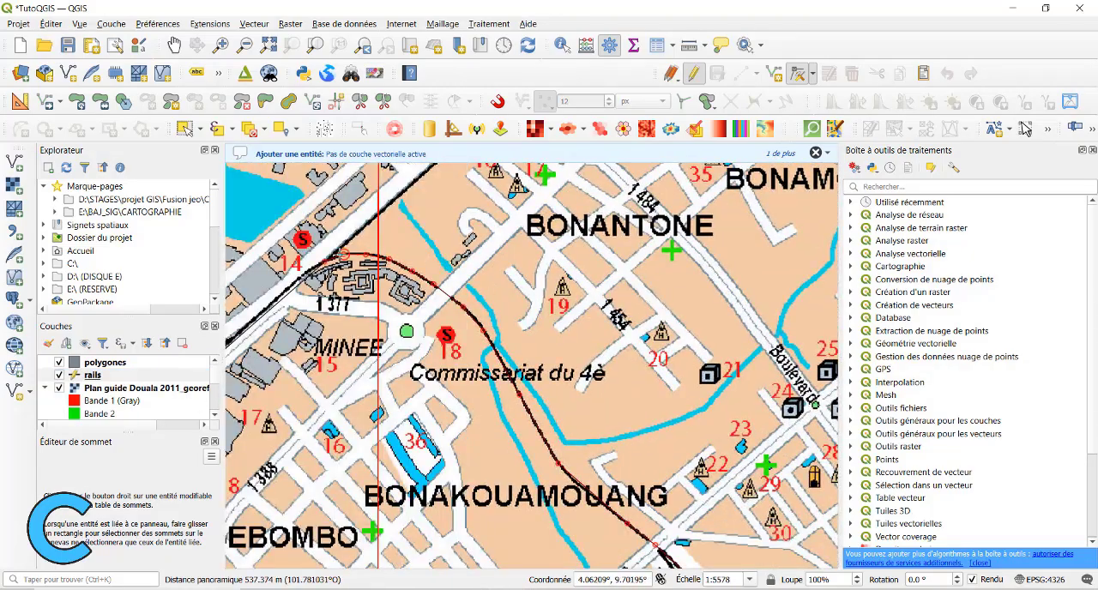
left_click_drag(364, 231, 366, 311)
scroll(383, 300, "down", 1)
left_click_drag(443, 292, 450, 381)
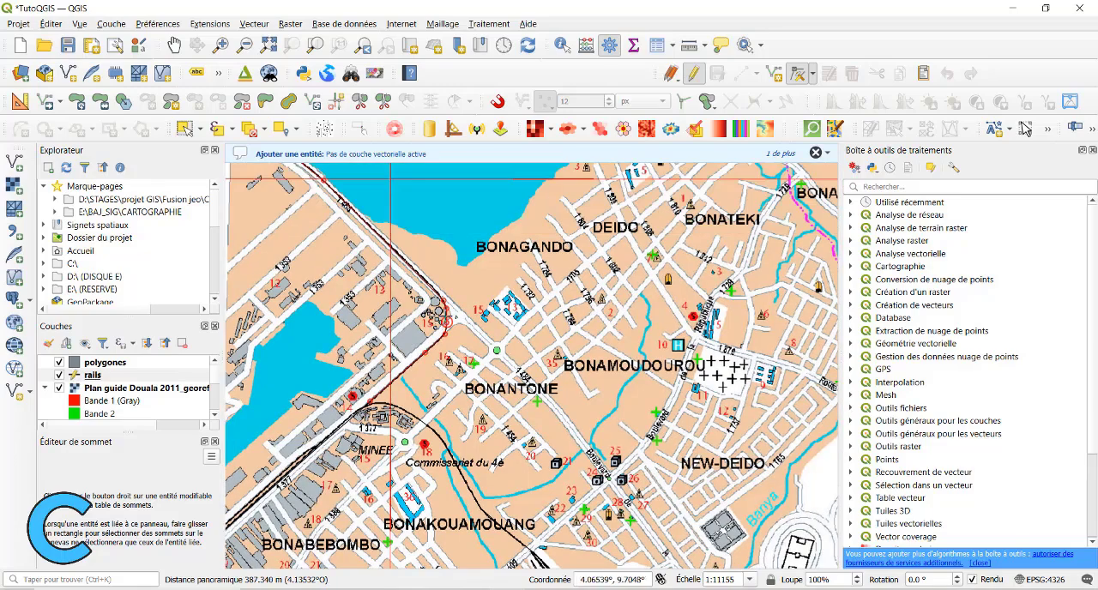
scroll(447, 314, "up", 1)
scroll(392, 411, "down", 1)
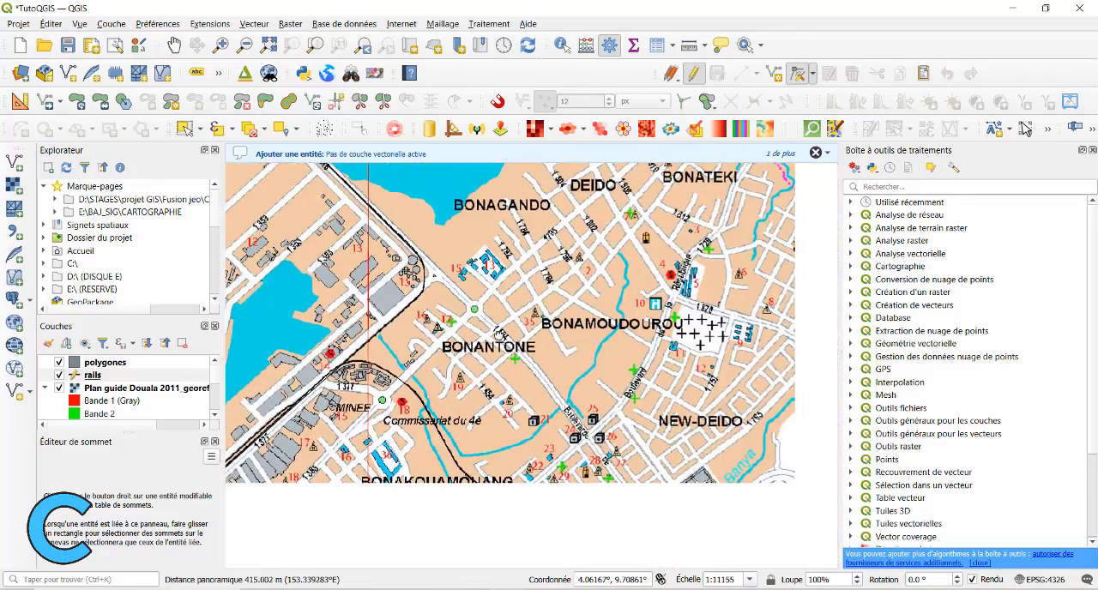
left_click_drag(392, 411, 387, 296)
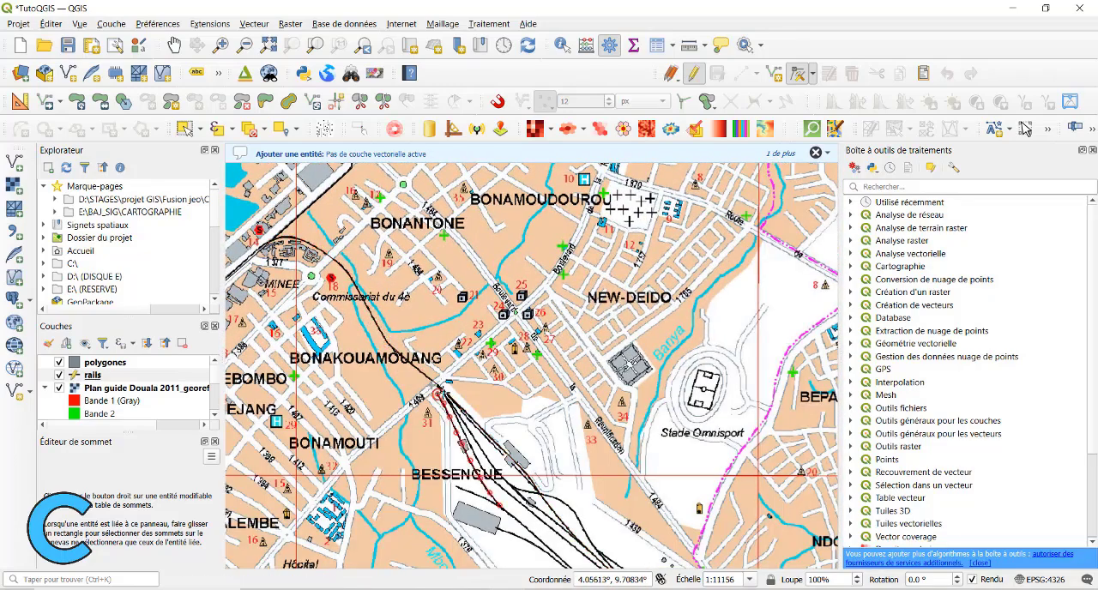
scroll(440, 393, "up", 3)
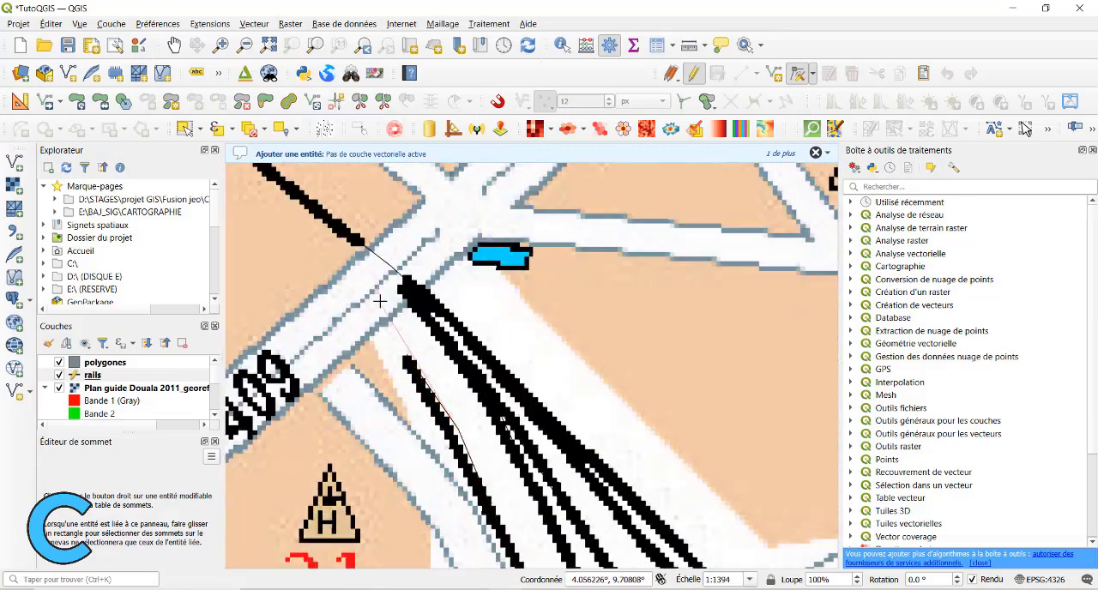
right_click(362, 244)
scroll(402, 248, "down", 1)
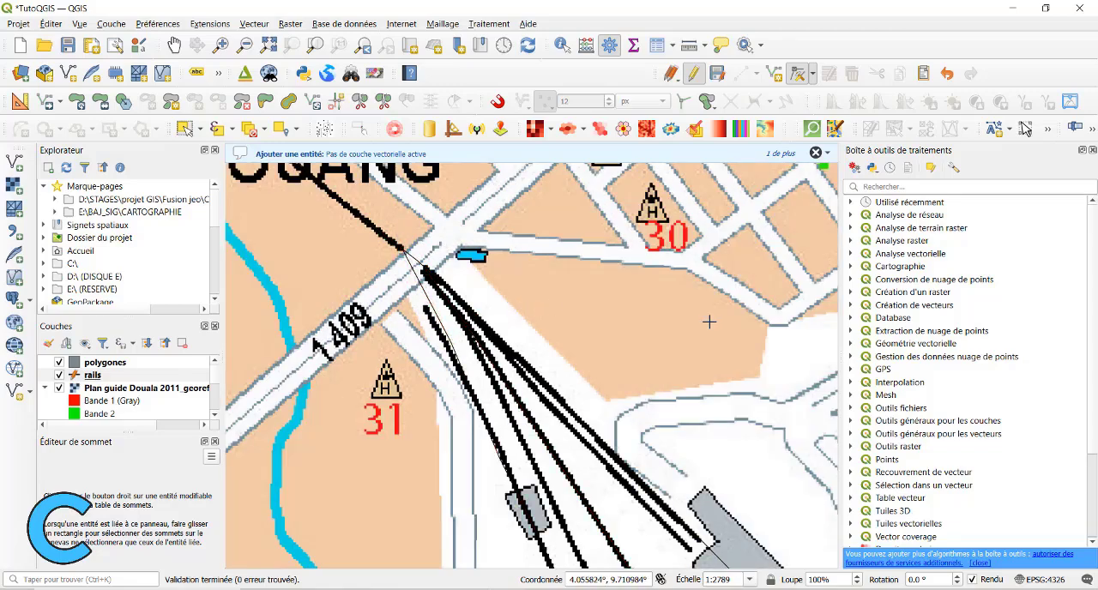
Check the digitized tracks from Bessengue to the Camrail yard against the plan, and hide the Plan guide Douala 2011 raster.
scroll(629, 245, "down", 2)
left_click_drag(619, 238, 464, 345)
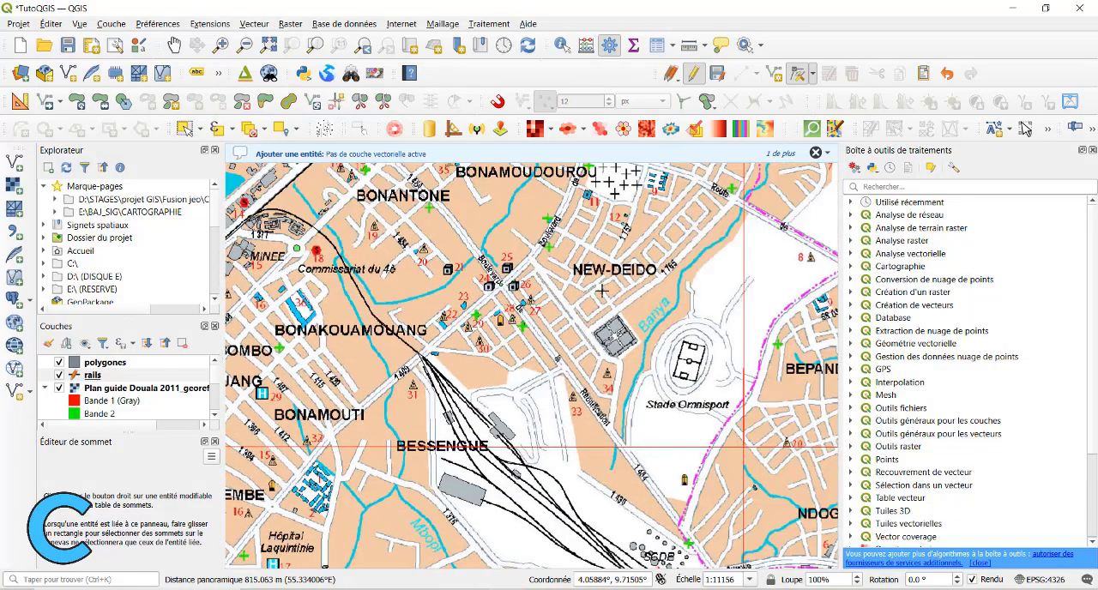
left_click_drag(603, 290, 612, 374)
left_click_drag(637, 460, 522, 277)
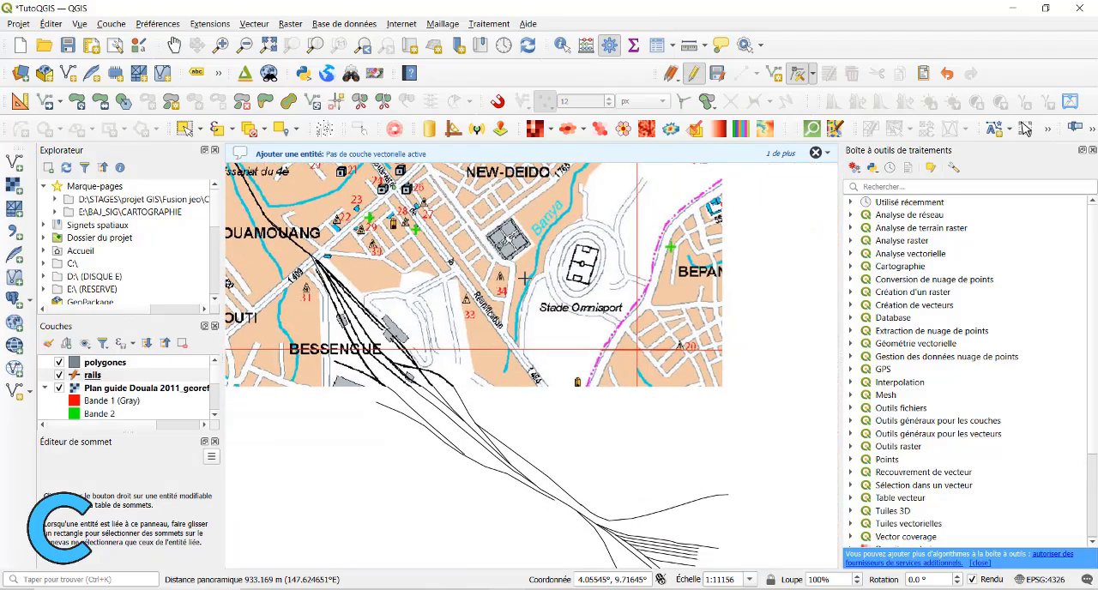
left_click_drag(542, 399, 480, 264)
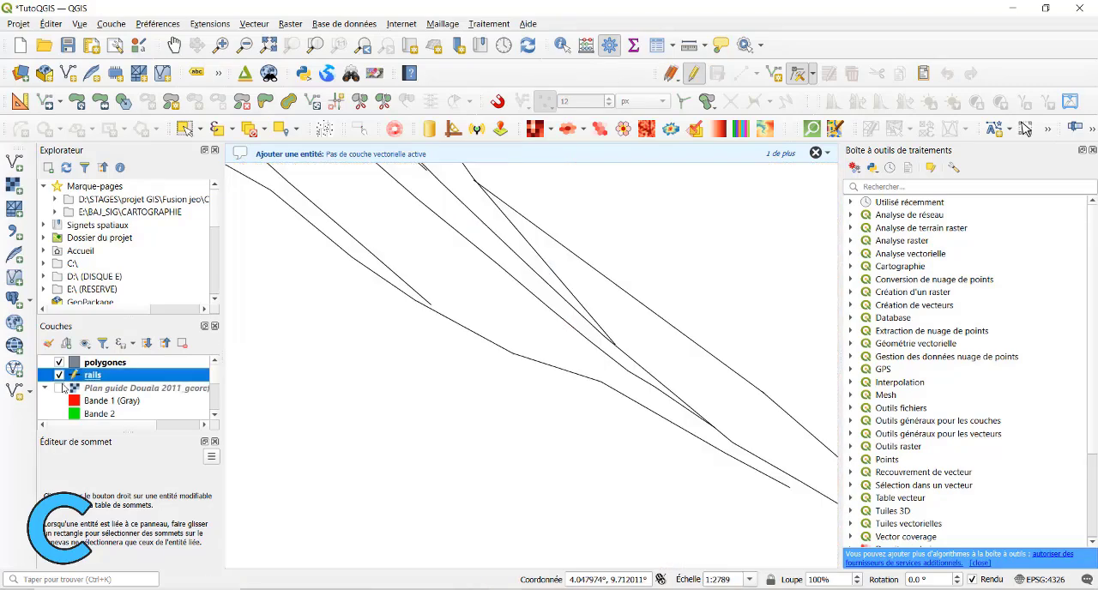
left_click(59, 389)
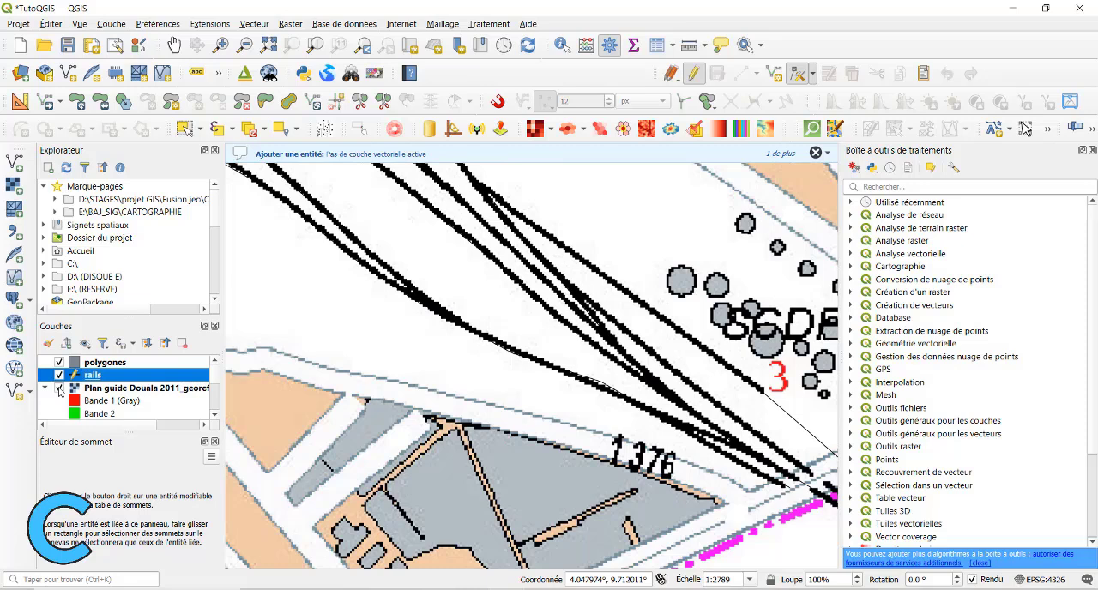
left_click(59, 389)
left_click(59, 388)
left_click(59, 388)
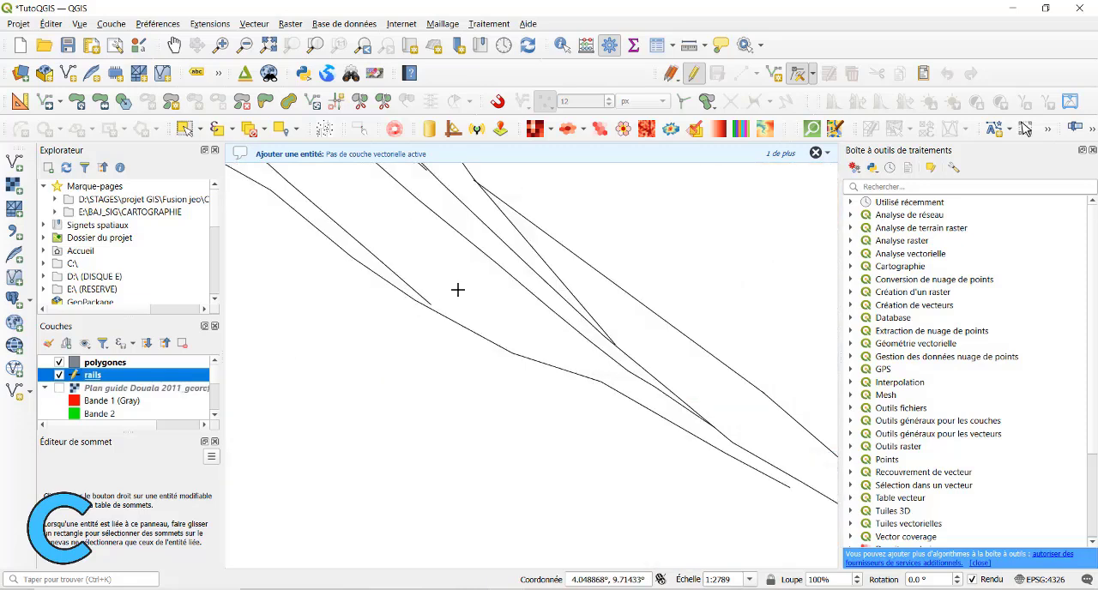
Examine the junctions and ends of the digitized tracks from Bessengue through the Camrail yard without the plan raster.
left_click(431, 304)
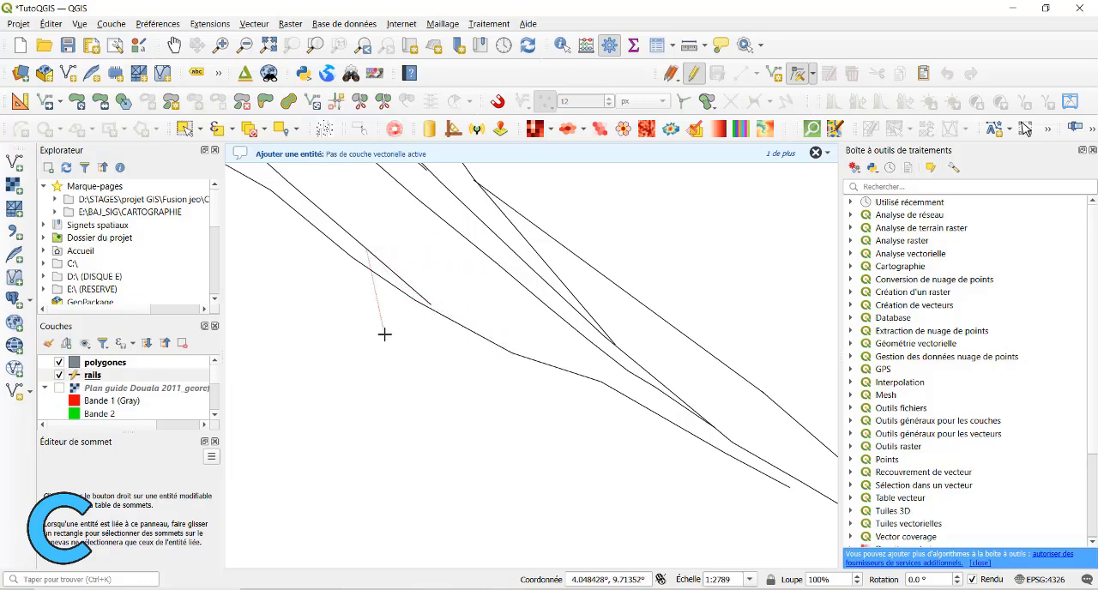
scroll(446, 363, "down", 1)
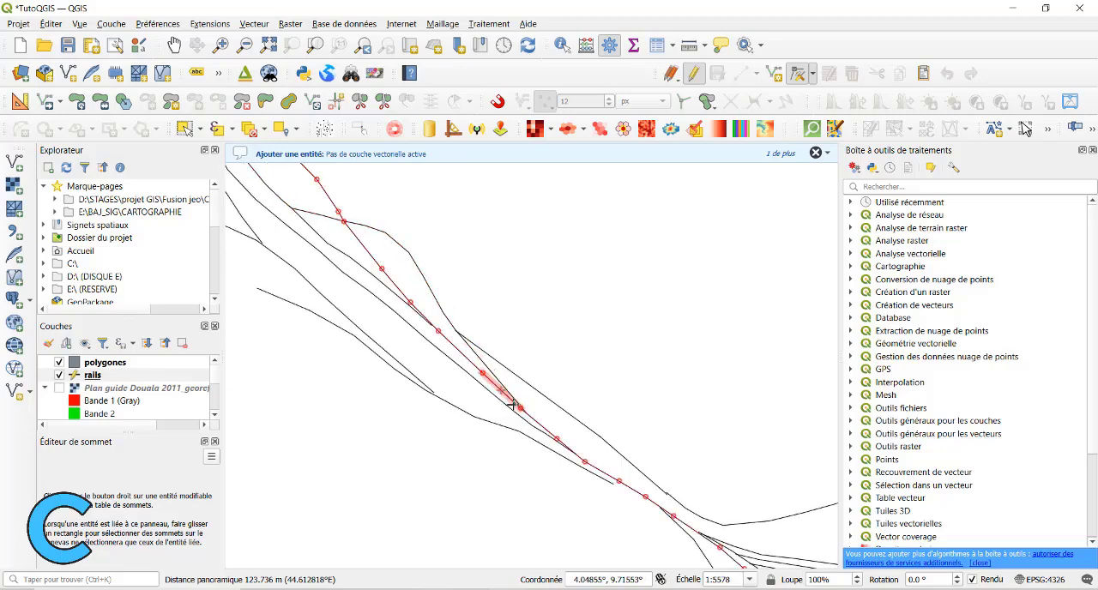
scroll(549, 386, "down", 1)
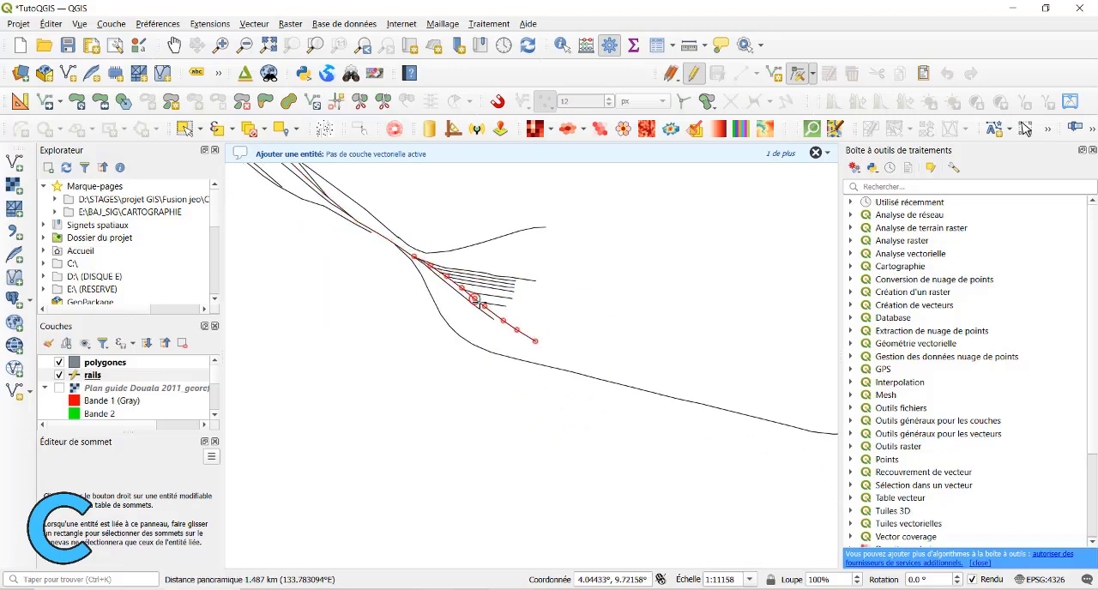
left_click_drag(593, 342, 415, 322)
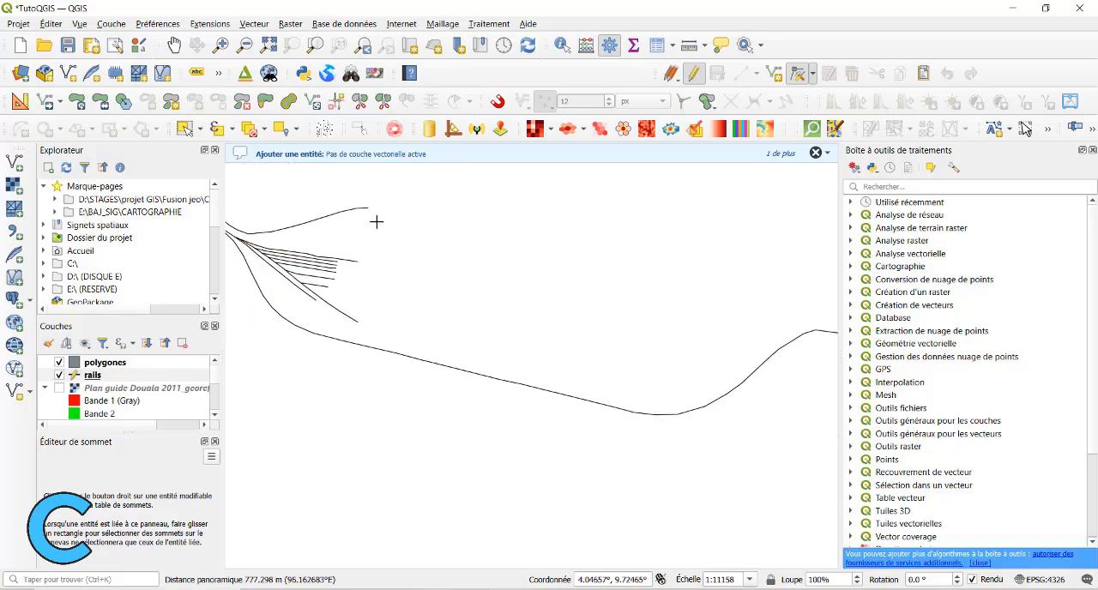
left_click_drag(375, 222, 421, 297)
scroll(413, 338, "up", 2)
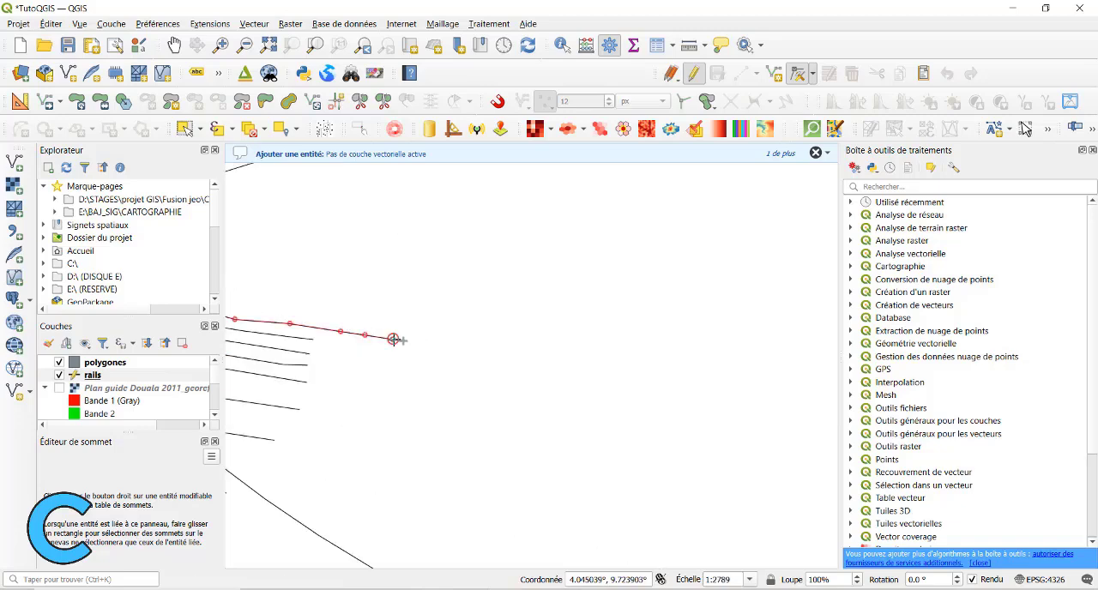
scroll(388, 314, "down", 2)
left_click_drag(485, 346, 716, 418)
scroll(658, 412, "down", 1)
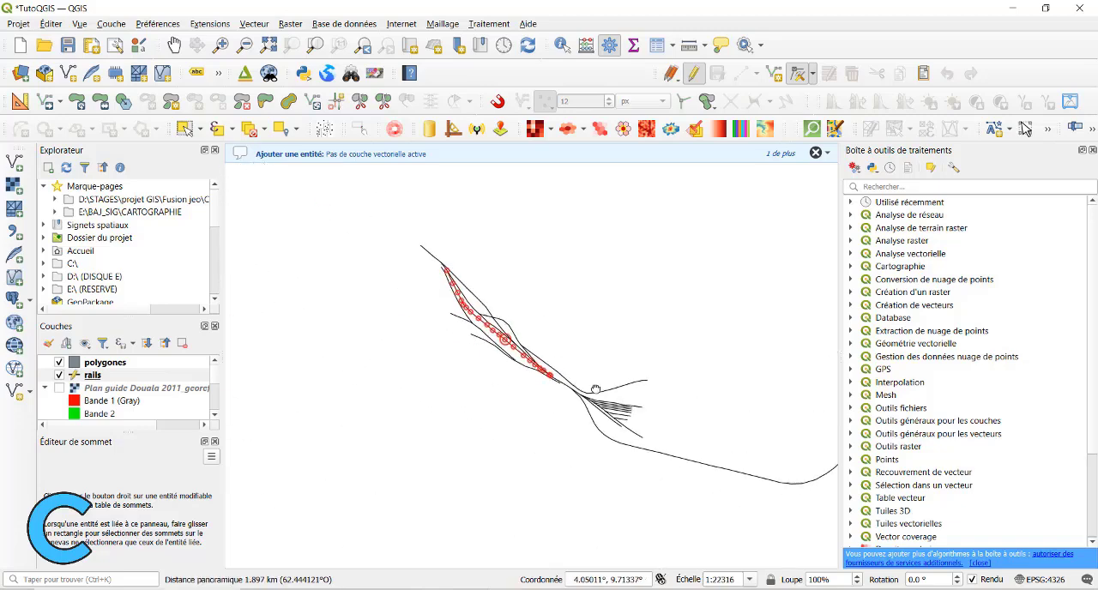
left_click_drag(593, 387, 727, 455)
Examine the full extent of the digitized railway network, including its western and eastern branches, with the plan raster hidden.
left_click(59, 388)
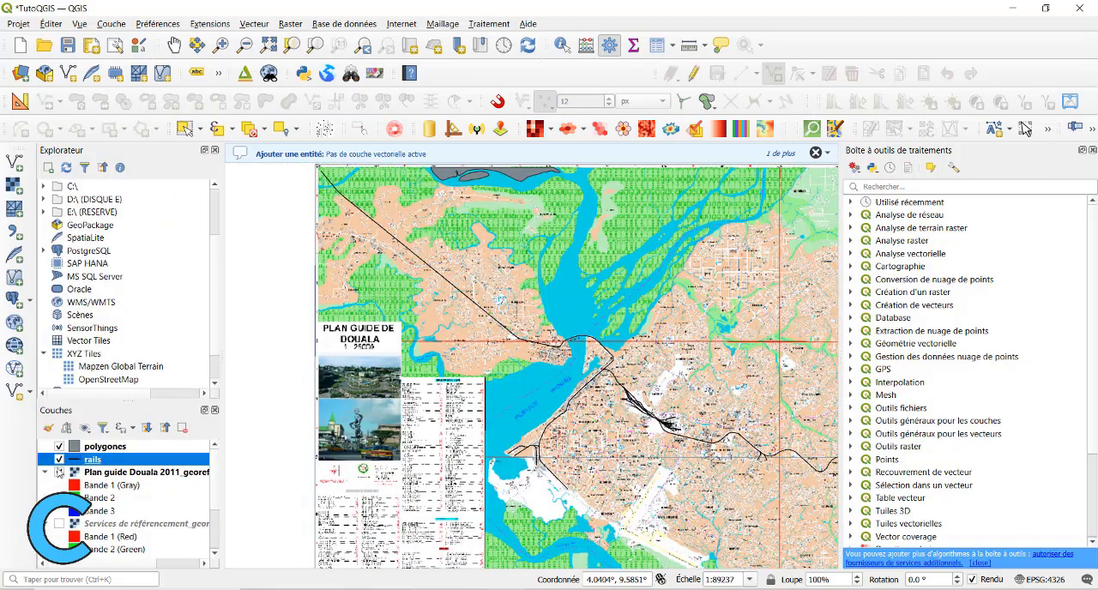
left_click(59, 472)
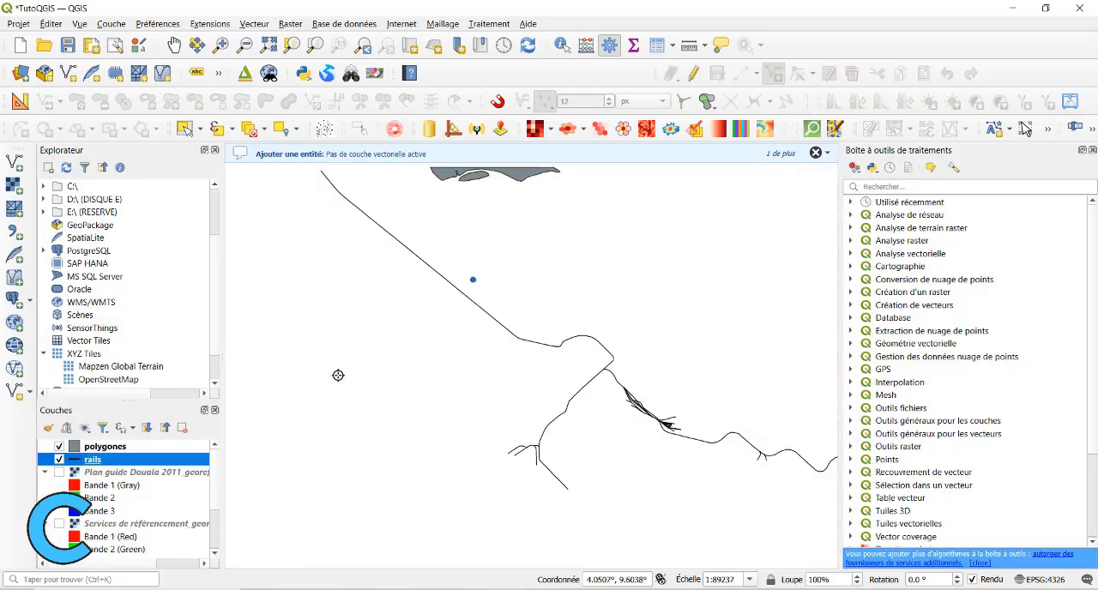
scroll(364, 345, "down", 1)
left_click_drag(365, 312, 441, 309)
scroll(407, 292, "up", 2)
scroll(513, 383, "down", 2)
left_click_drag(639, 452, 445, 336)
scroll(452, 351, "up", 4)
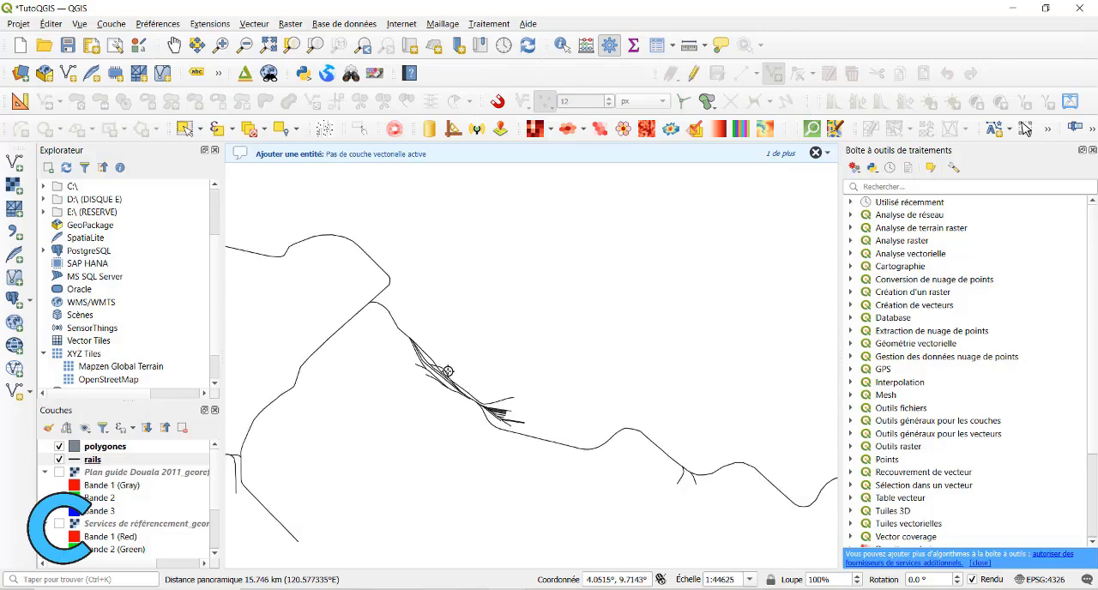
left_click_drag(647, 483, 343, 320)
scroll(606, 380, "down", 2)
left_click_drag(714, 454, 755, 467)
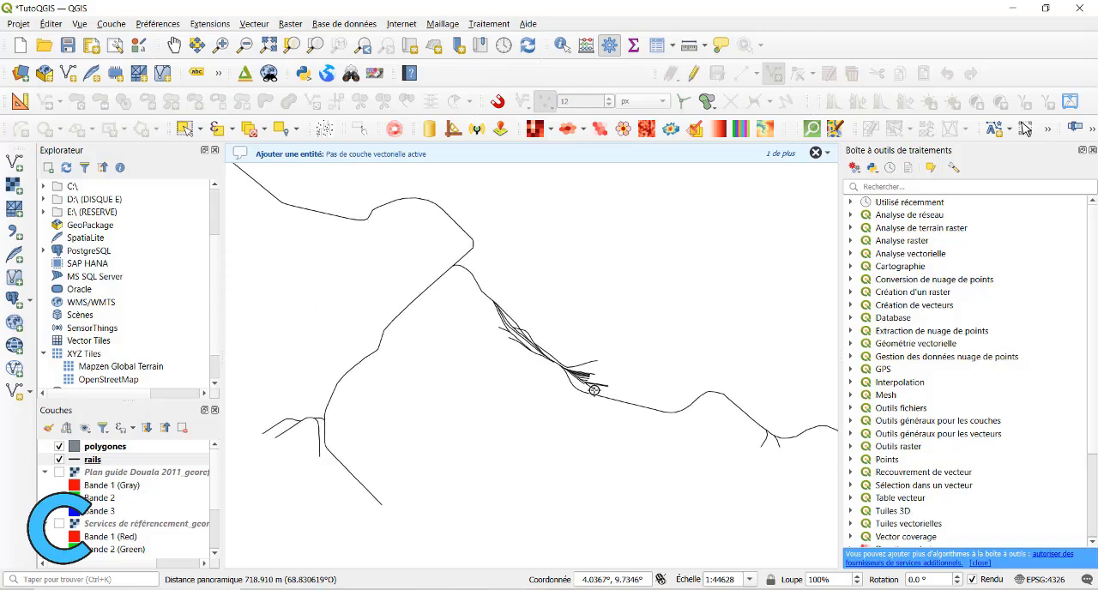
scroll(566, 375, "down", 2)
left_click_drag(377, 255, 458, 321)
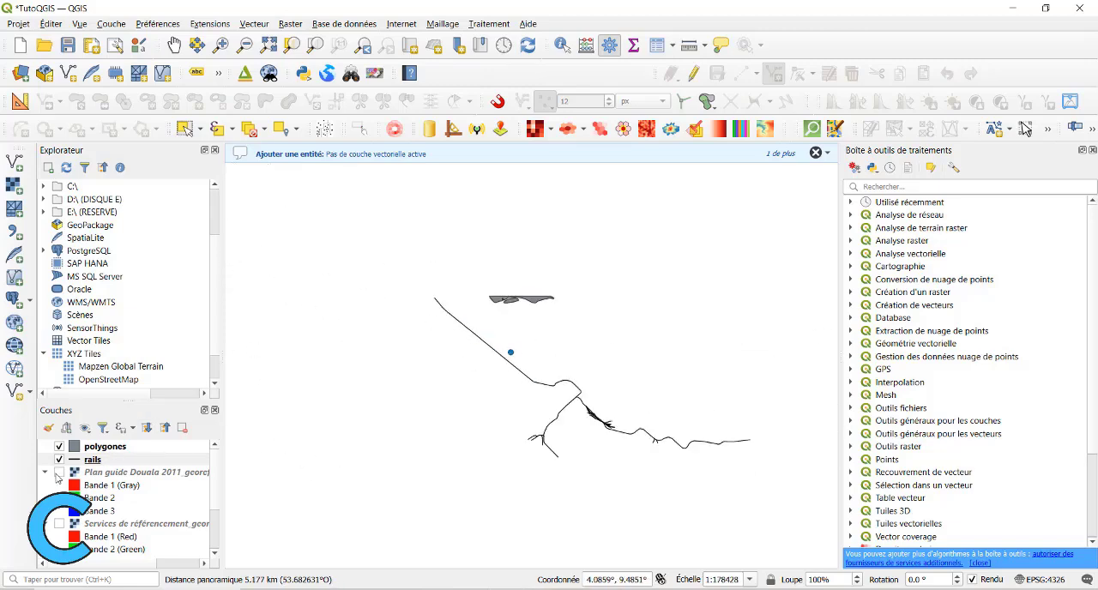
Keep the Douala plan raster hidden and display the Cameroun_arrondissements layer beneath the rails.
left_click(59, 473)
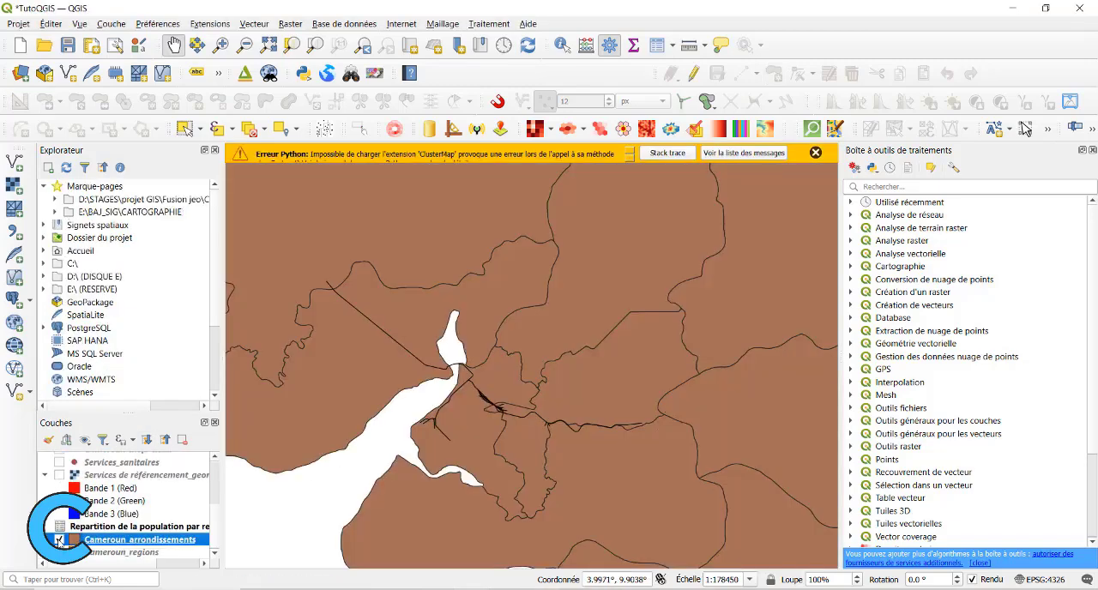
left_click(58, 472)
scroll(58, 463, "down", 5)
left_click(59, 540)
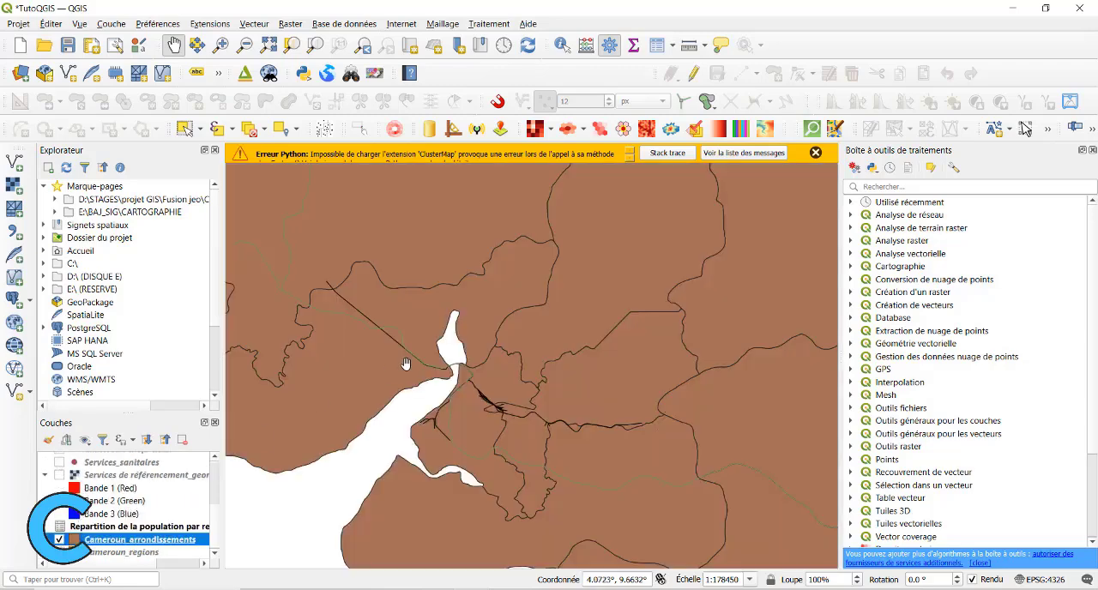
Apply simple labels (Étiquettes simples) to Cameroun_arrondissements using the Nom_Arro_1 field.
right_click(137, 539)
left_click(214, 537)
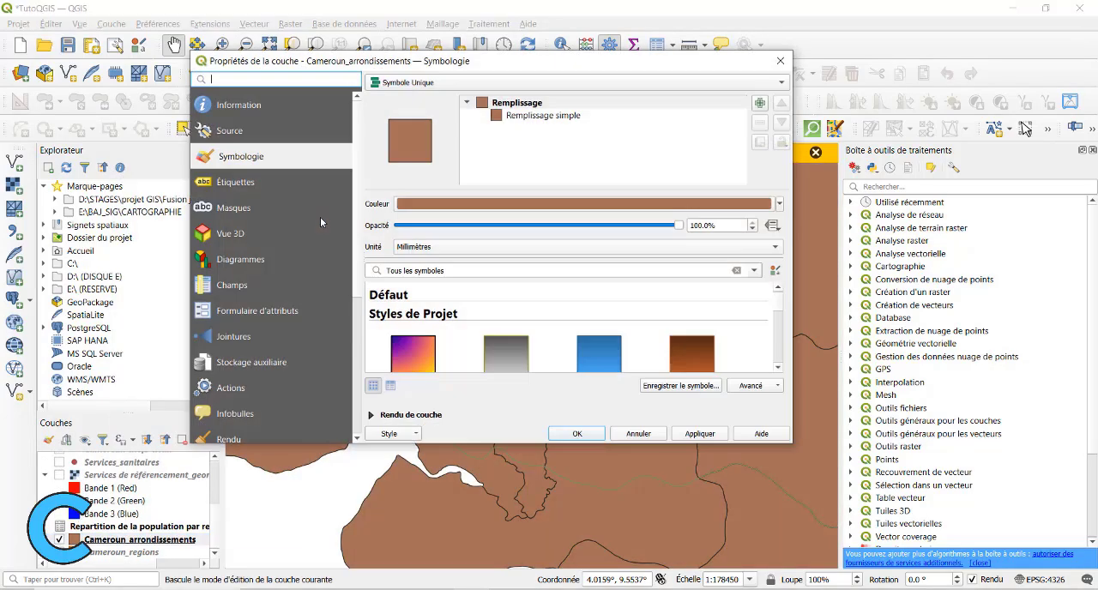
left_click(576, 117)
left_click(221, 183)
left_click(567, 82)
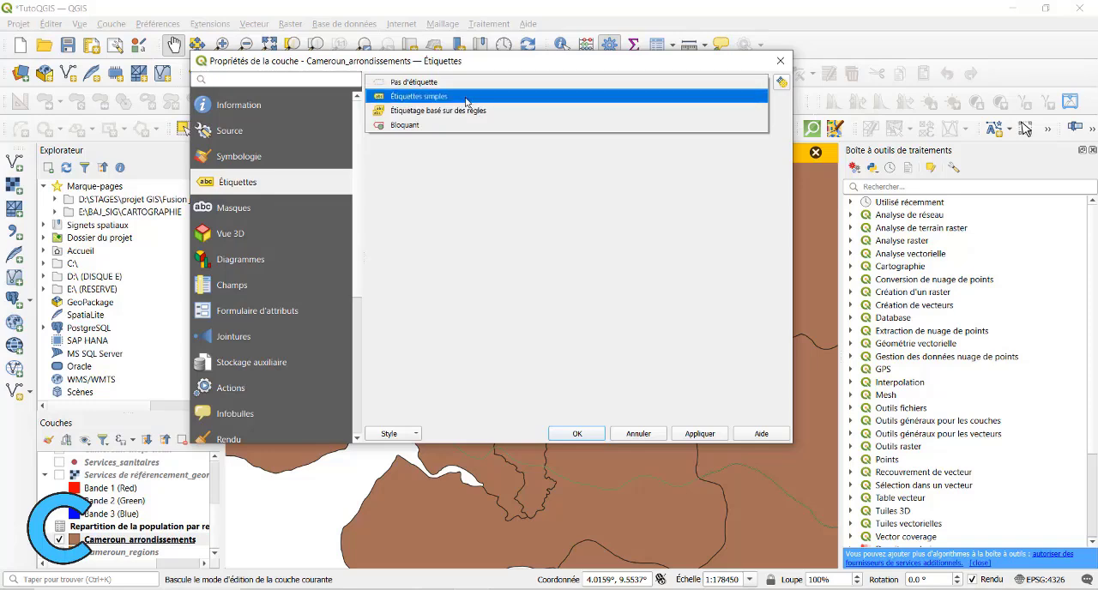
left_click(421, 93)
left_click(567, 103)
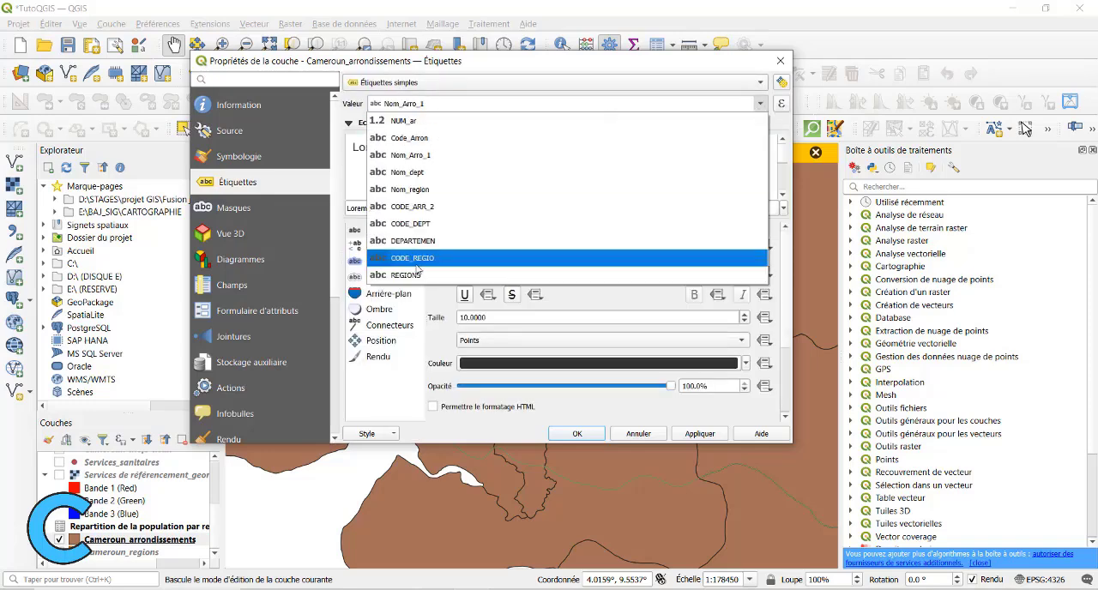
left_click(423, 156)
left_click(700, 433)
left_click_drag(344, 61, 731, 102)
left_click_drag(856, 102, 435, 63)
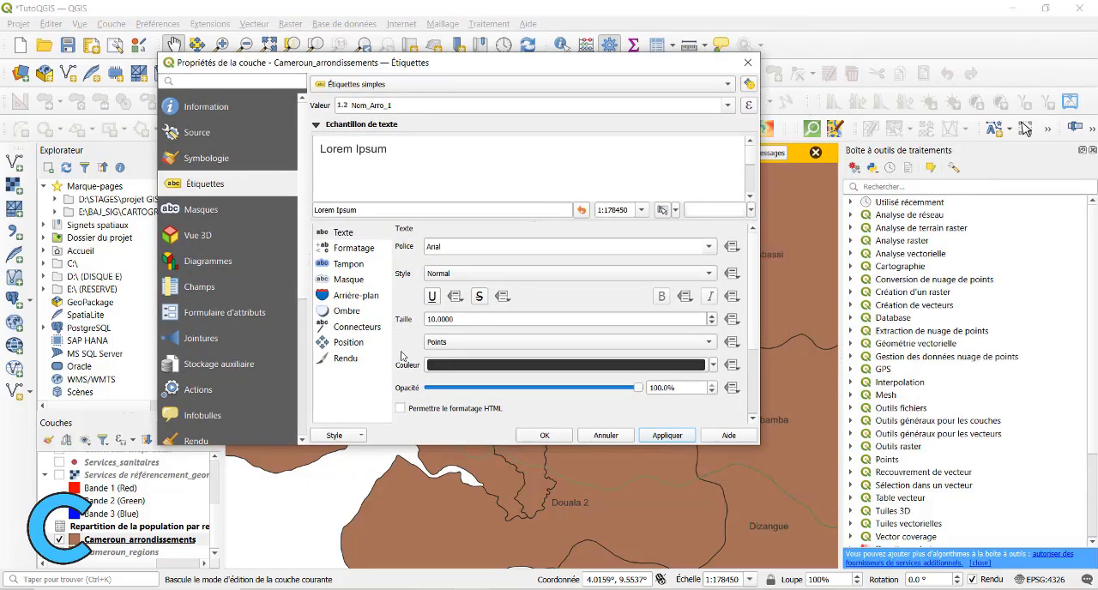
left_click(440, 246)
left_click(420, 379)
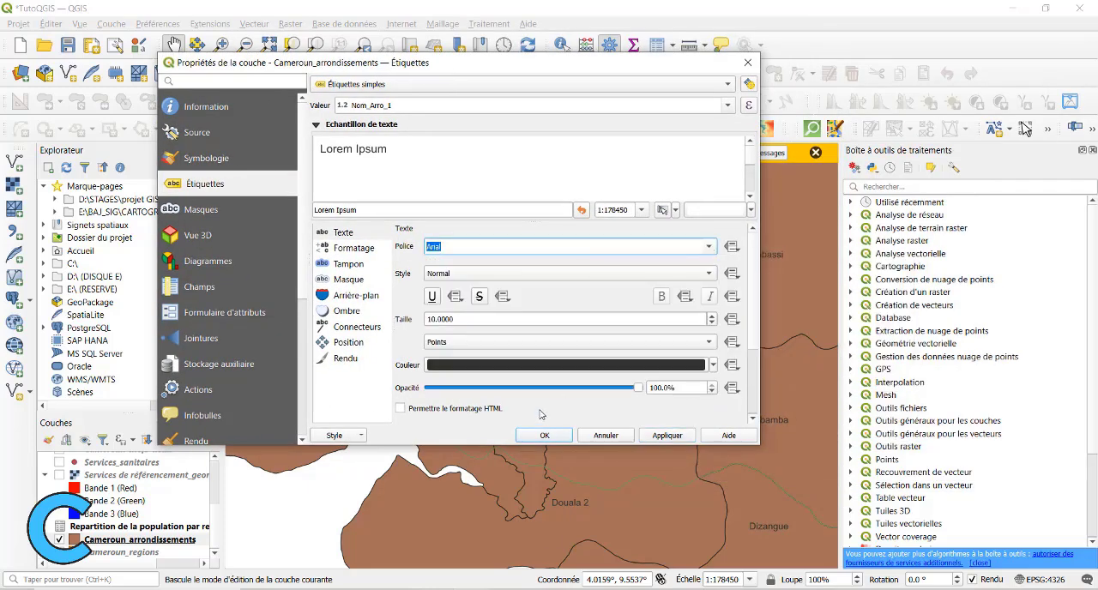
scroll(410, 339, "down", 3)
left_click(204, 159)
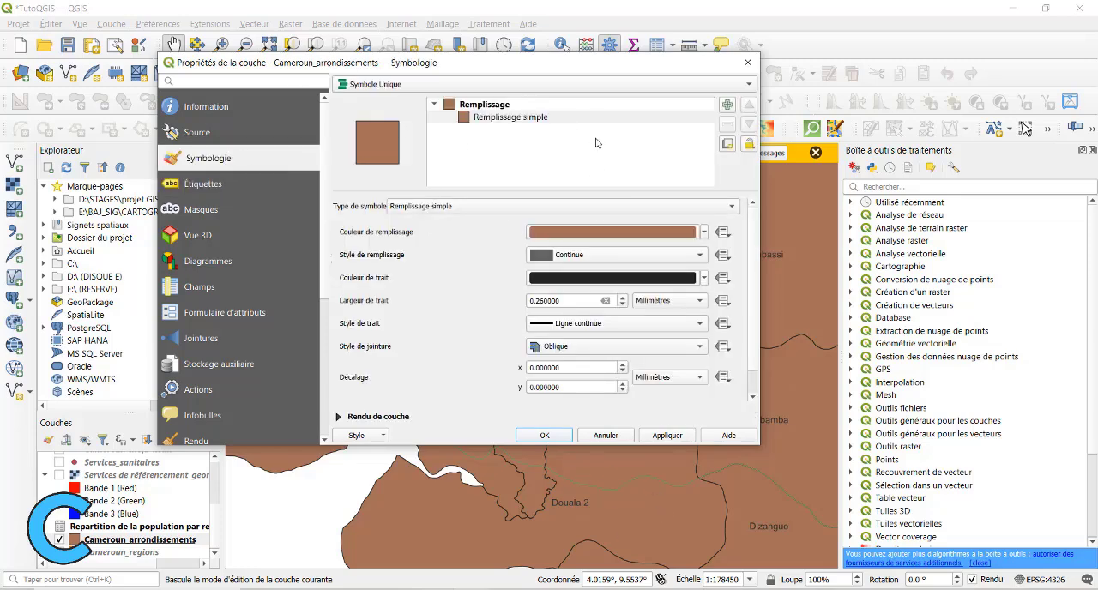
left_click(705, 232)
left_click(500, 230)
left_click(606, 435)
Open the Cameroun_arrondissements attribute table, sort it by Nom_Arro_1 and find the Douala arrondissements.
left_click_drag(313, 389, 395, 361)
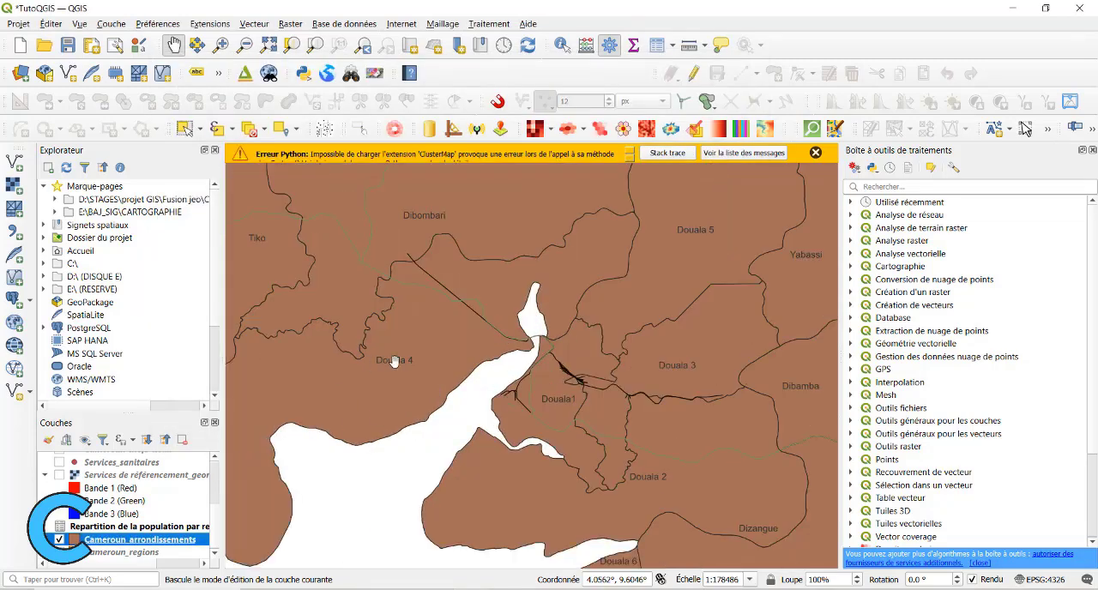
scroll(538, 419, "down", 1)
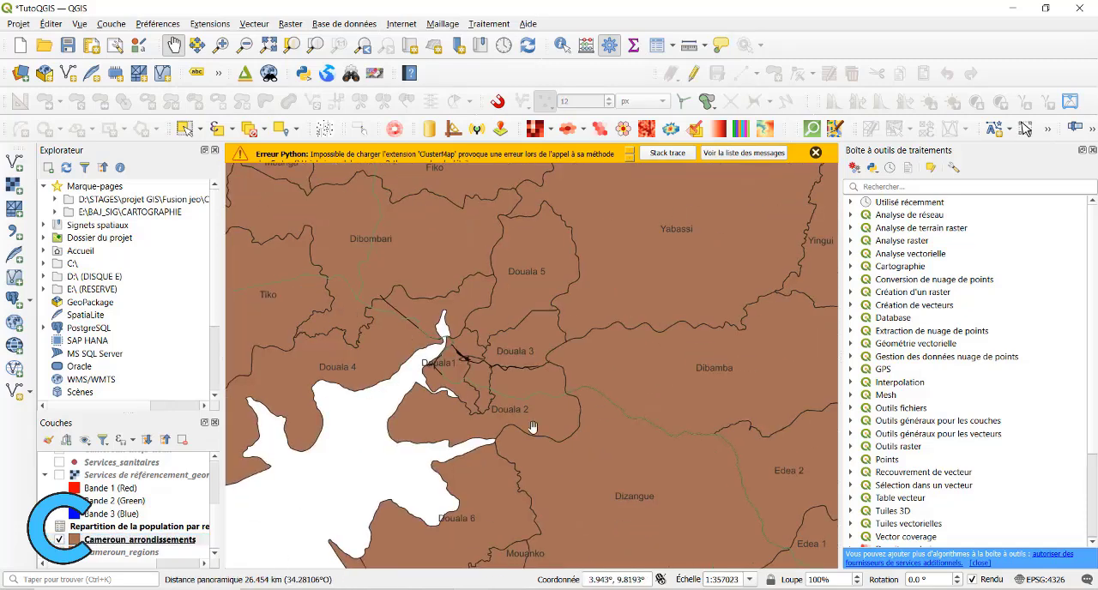
left_click_drag(533, 427, 579, 483)
right_click(116, 540)
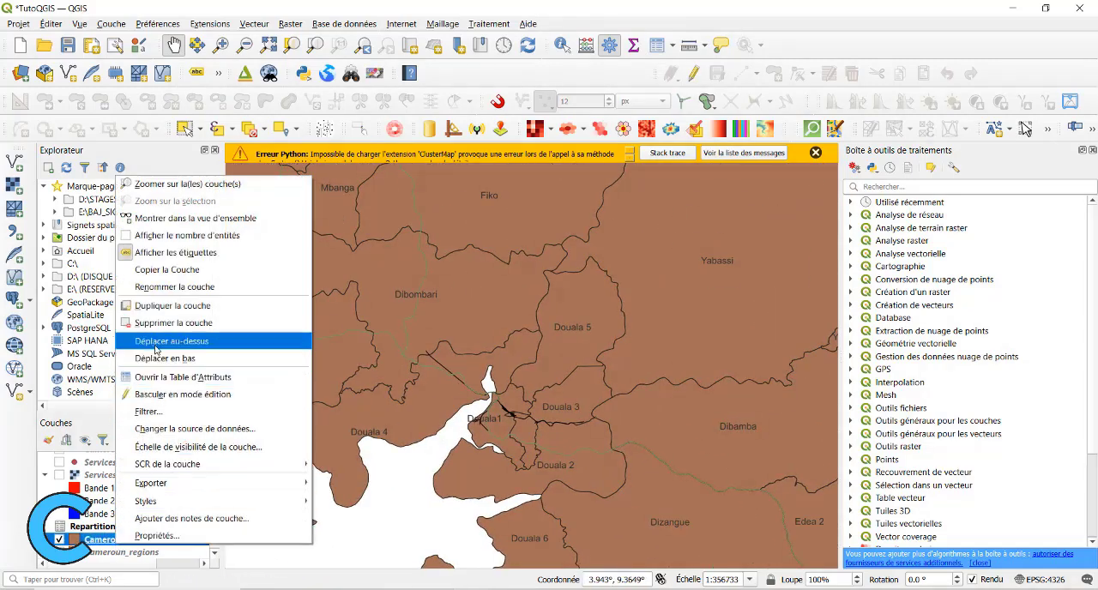
left_click(176, 376)
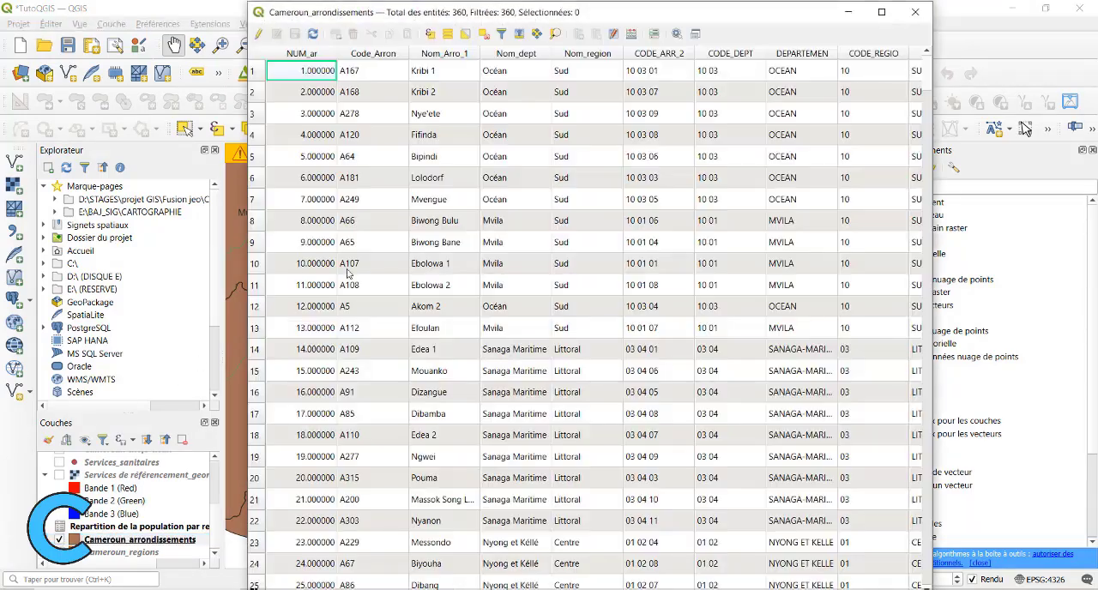
left_click(446, 54)
scroll(438, 283, "down", 14)
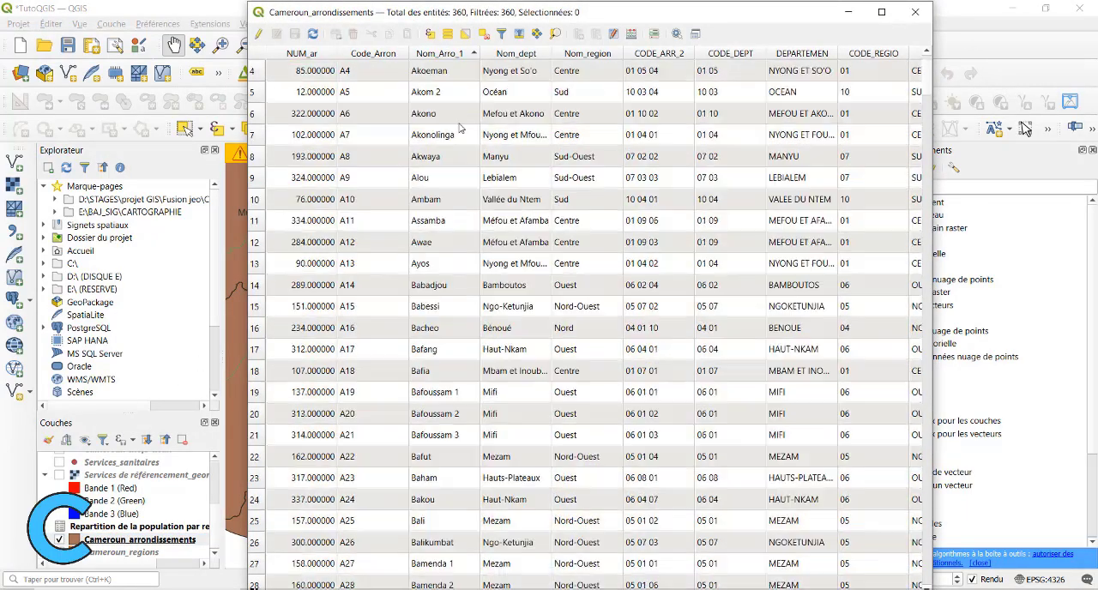
scroll(438, 283, "down", 18)
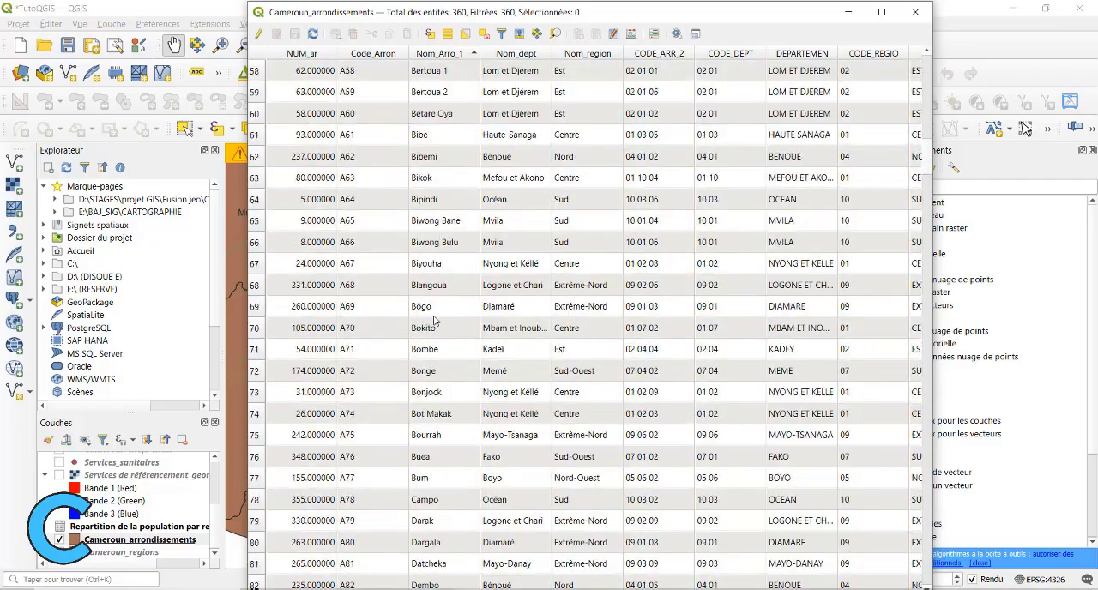
scroll(435, 321, "up", 1)
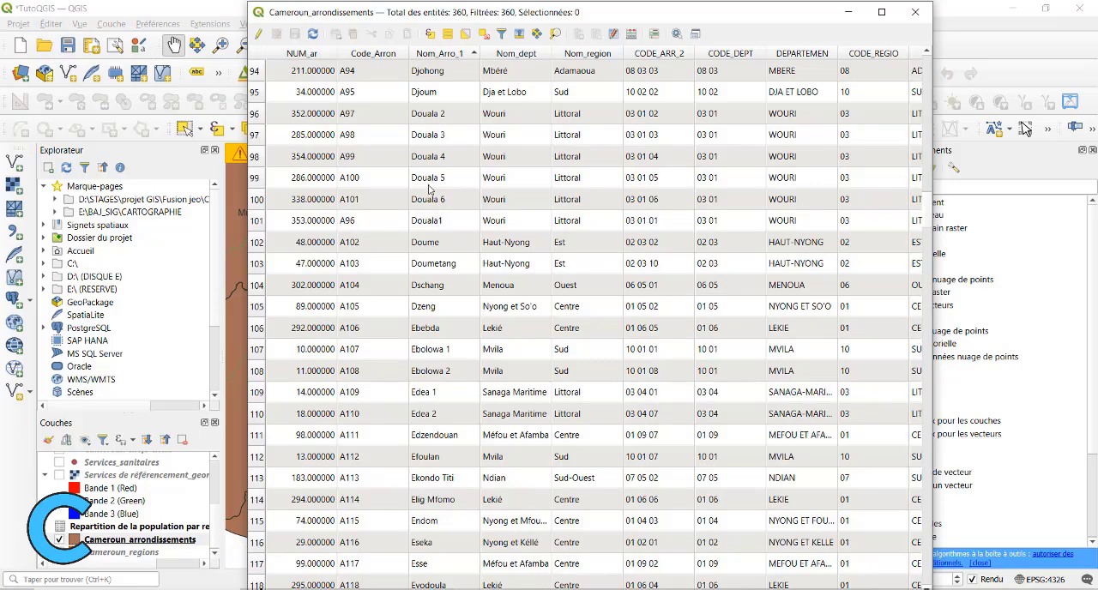
scroll(433, 192, "up", 1)
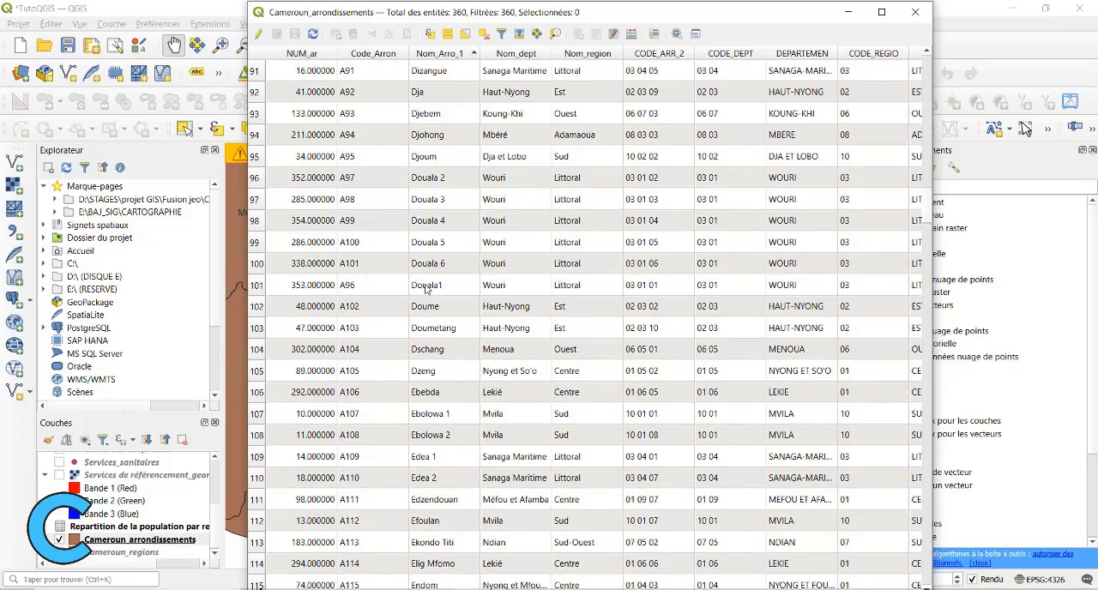
Select all six Douala arrondissement rows, Douala 2 through Douala1, in the attribute table and minimize the table.
left_click(256, 285)
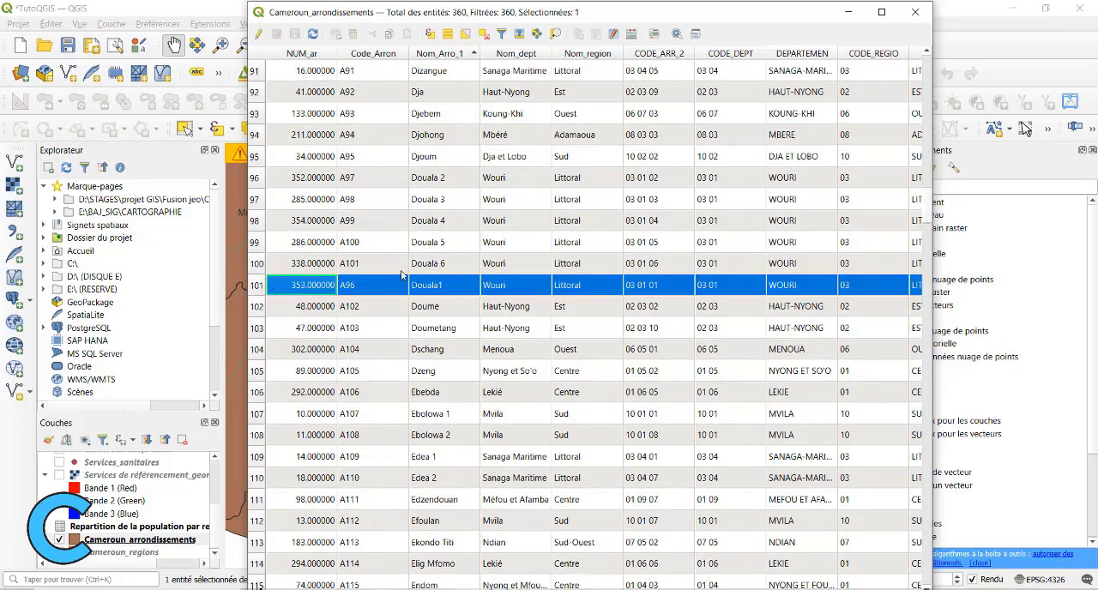
left_click(257, 264)
left_click(441, 284)
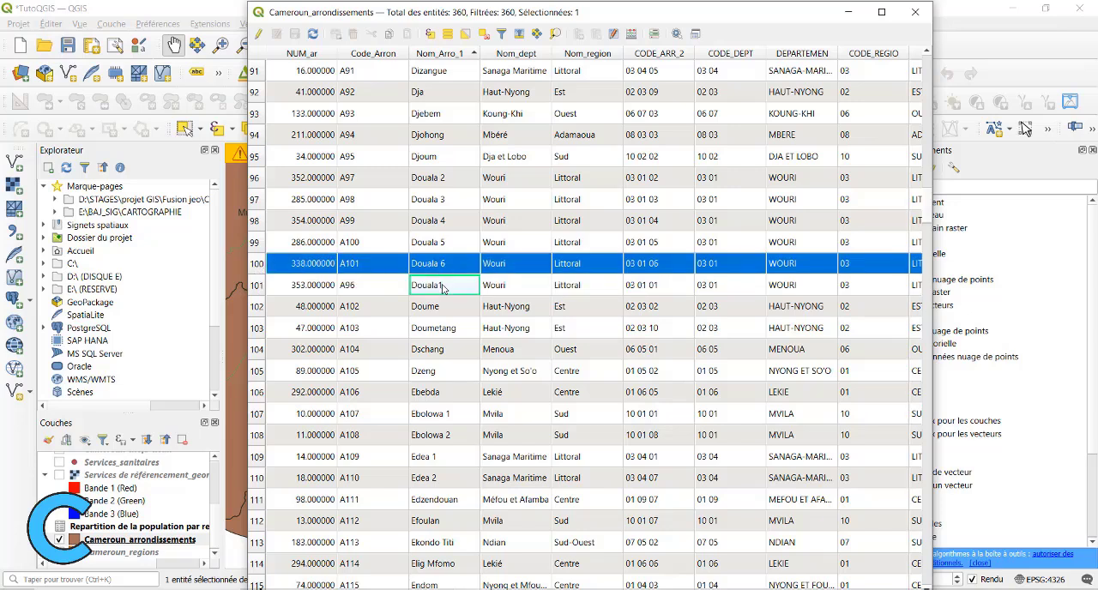
left_click(443, 257)
left_click(443, 240)
left_click(441, 222)
left_click(441, 198)
left_click(447, 175)
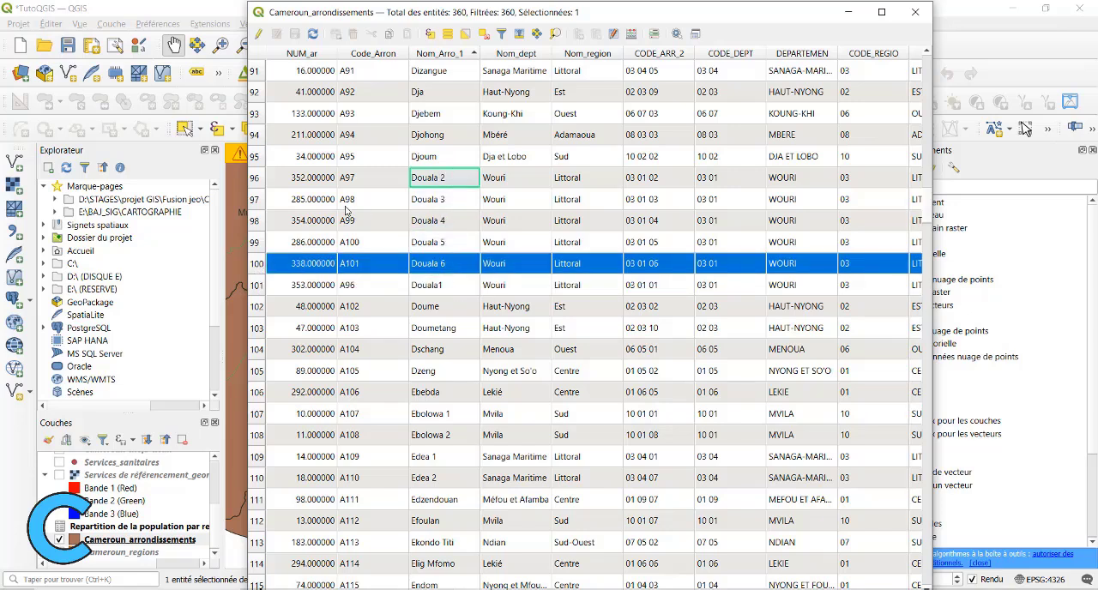
left_click(256, 180)
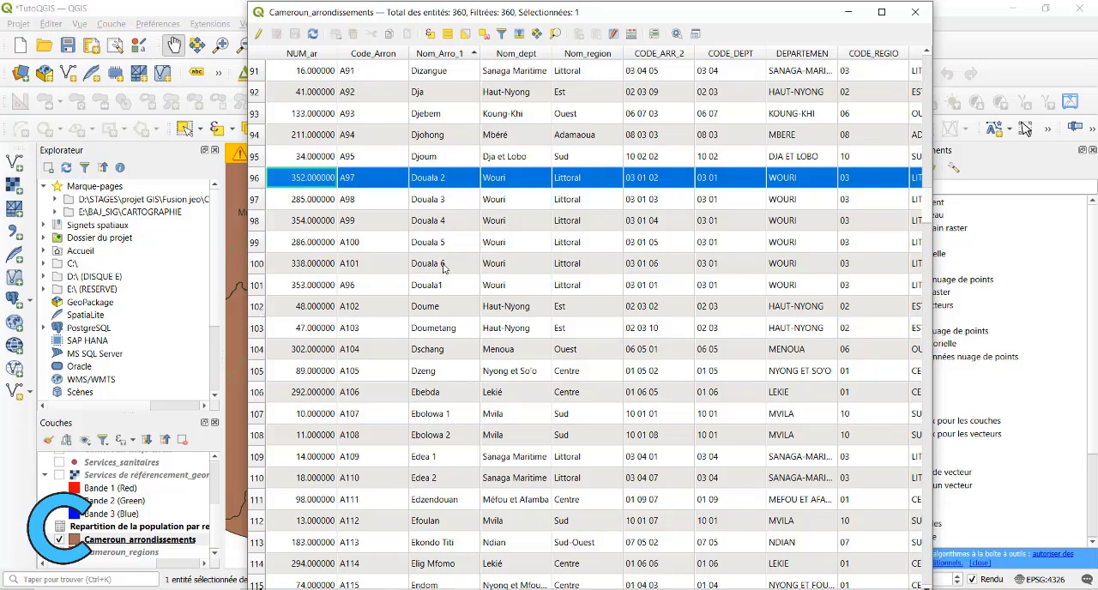
left_click(260, 288, "shift")
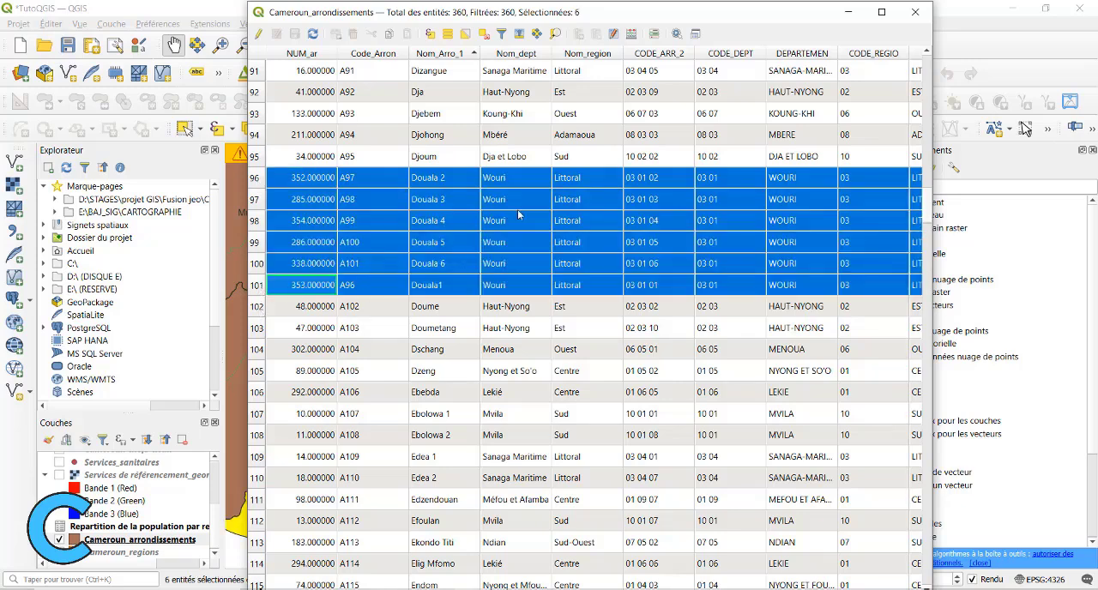
left_click_drag(594, 18, 517, 94)
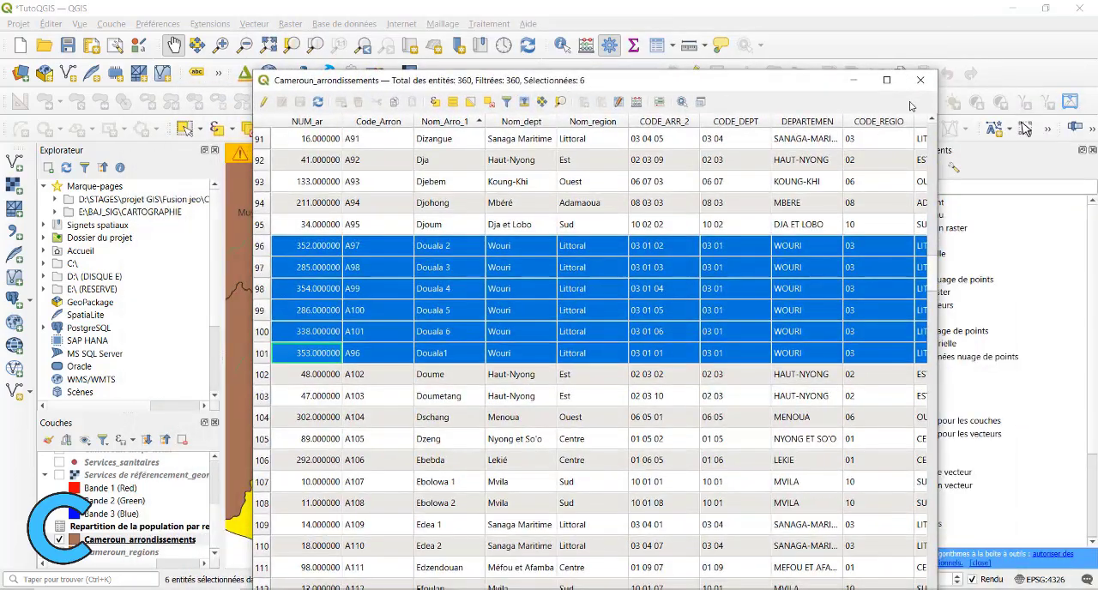
left_click(855, 80)
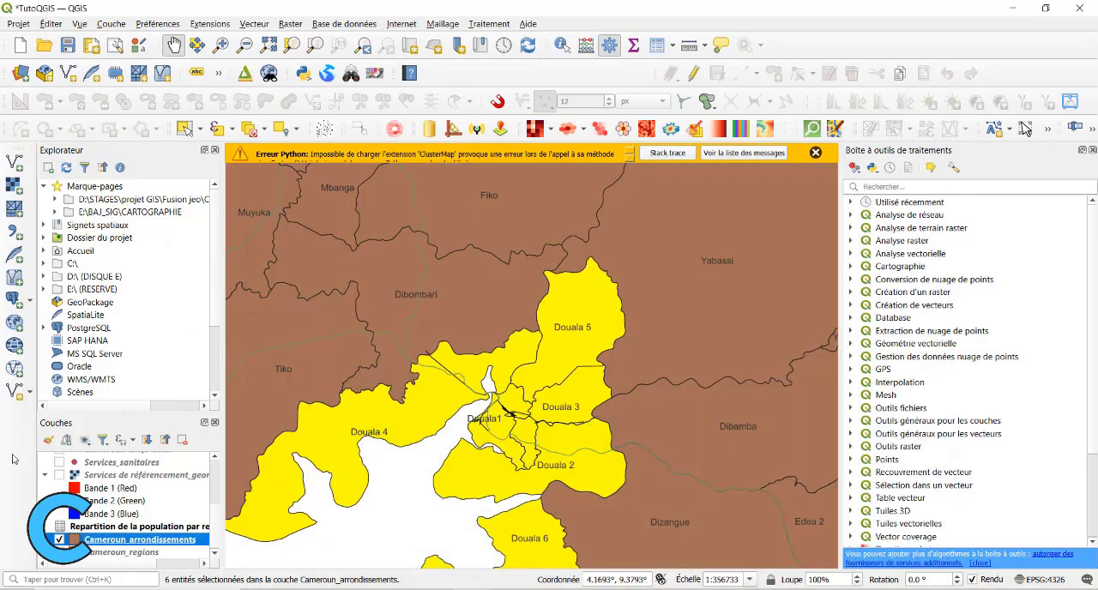
Export only the selected Cameroun_arrondissements features as an ESRI Shapefile named Douala in the Vecteurs folder, adding it to the map.
right_click(134, 540)
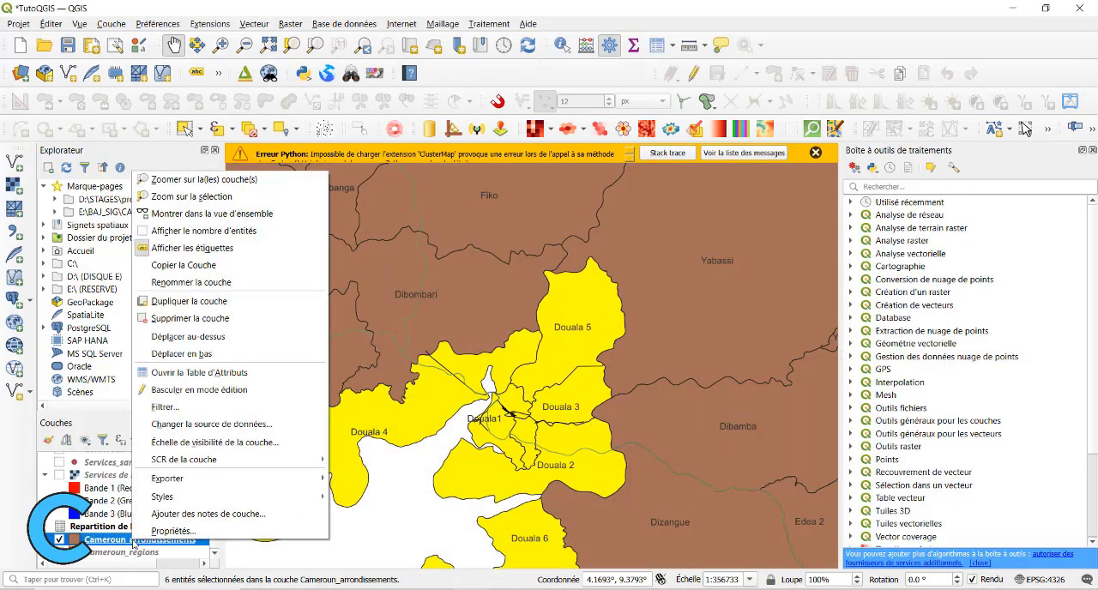
mouse_move(318, 479)
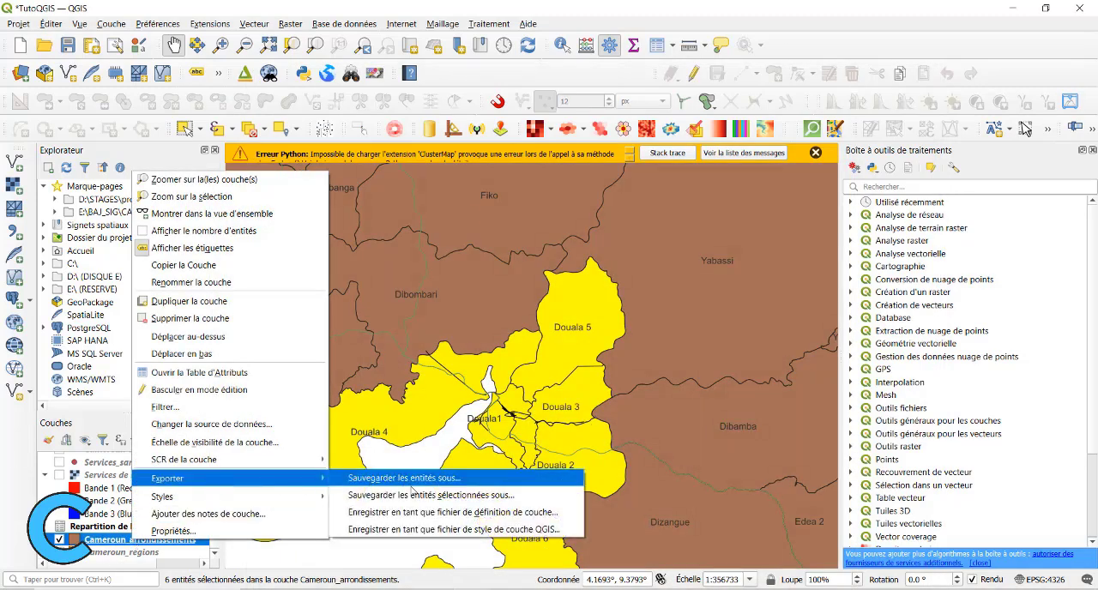
left_click(482, 496)
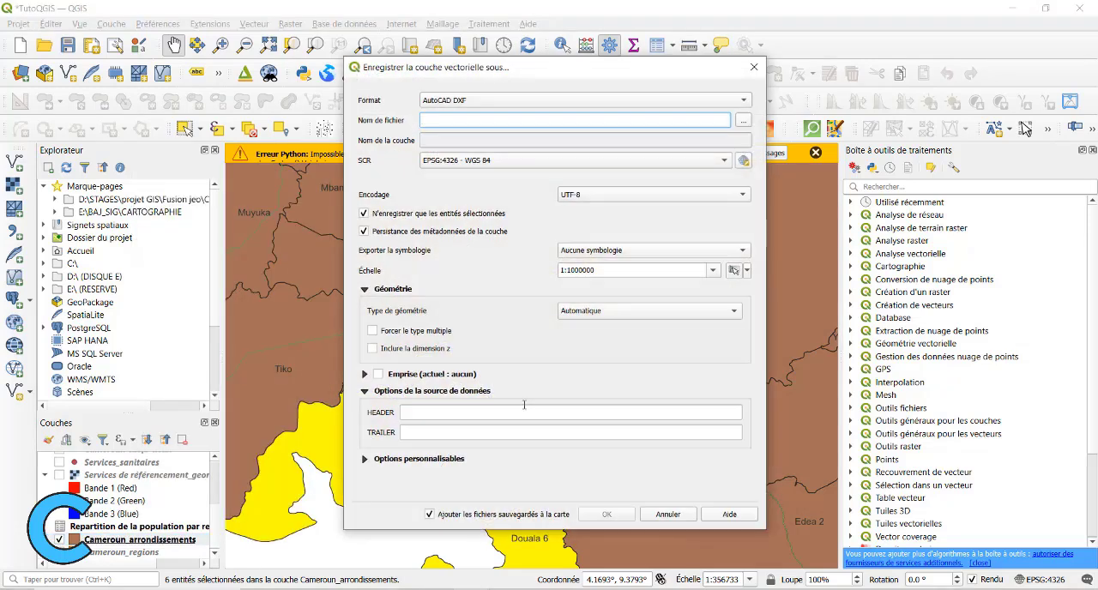
left_click(658, 99)
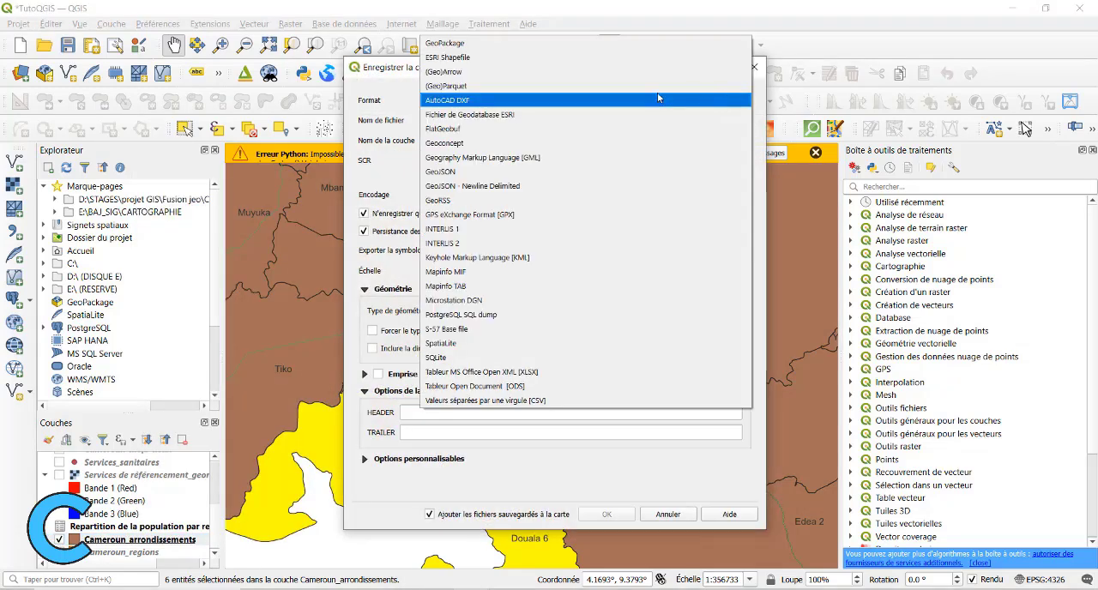
left_click(454, 57)
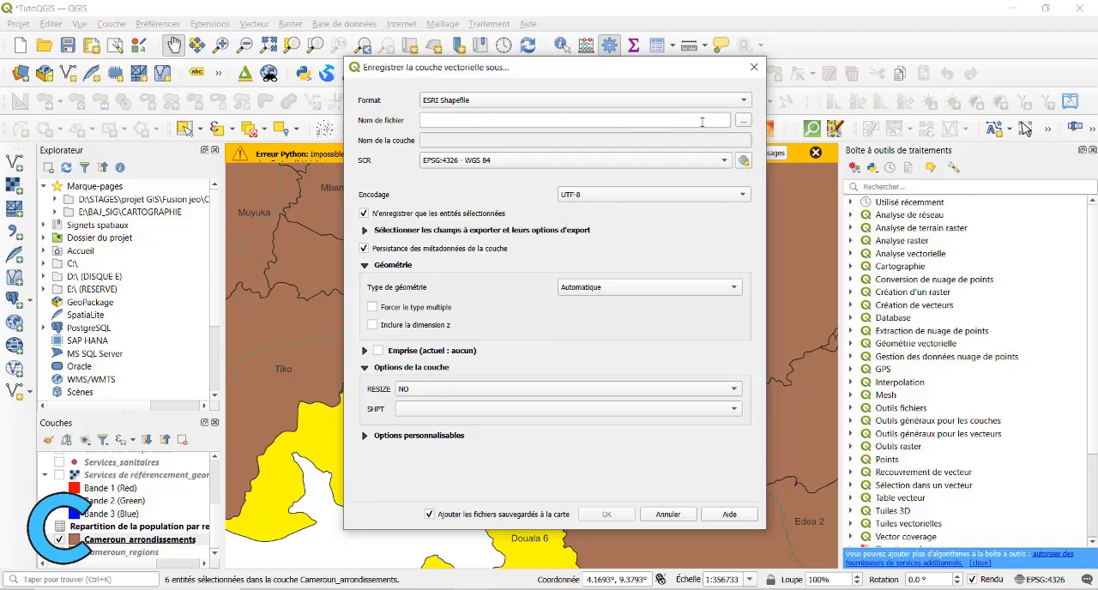
left_click(743, 120)
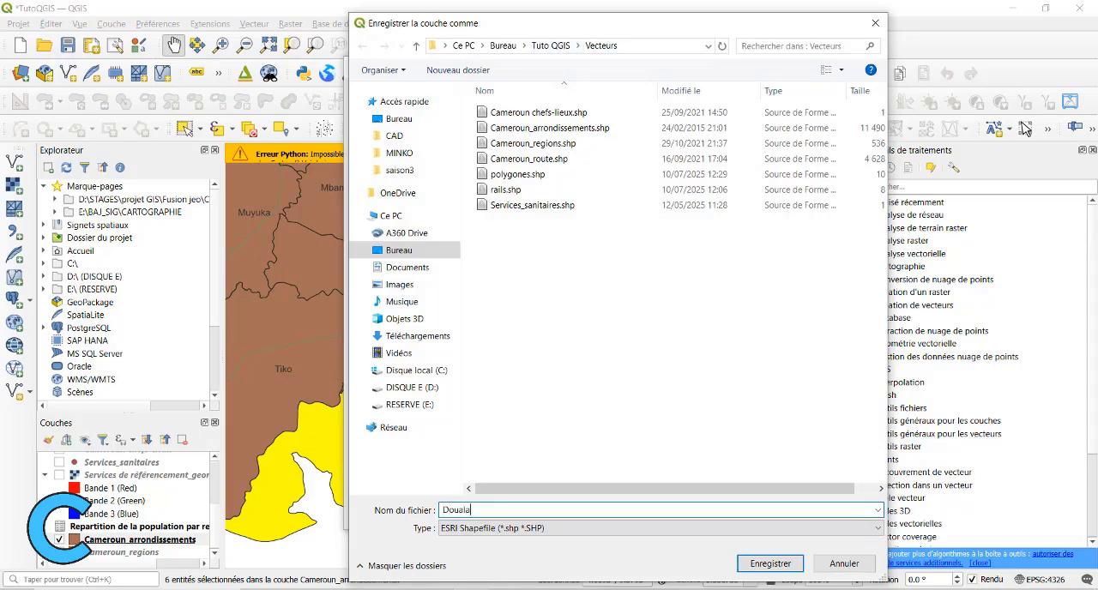
type("Douala")
left_click(757, 566)
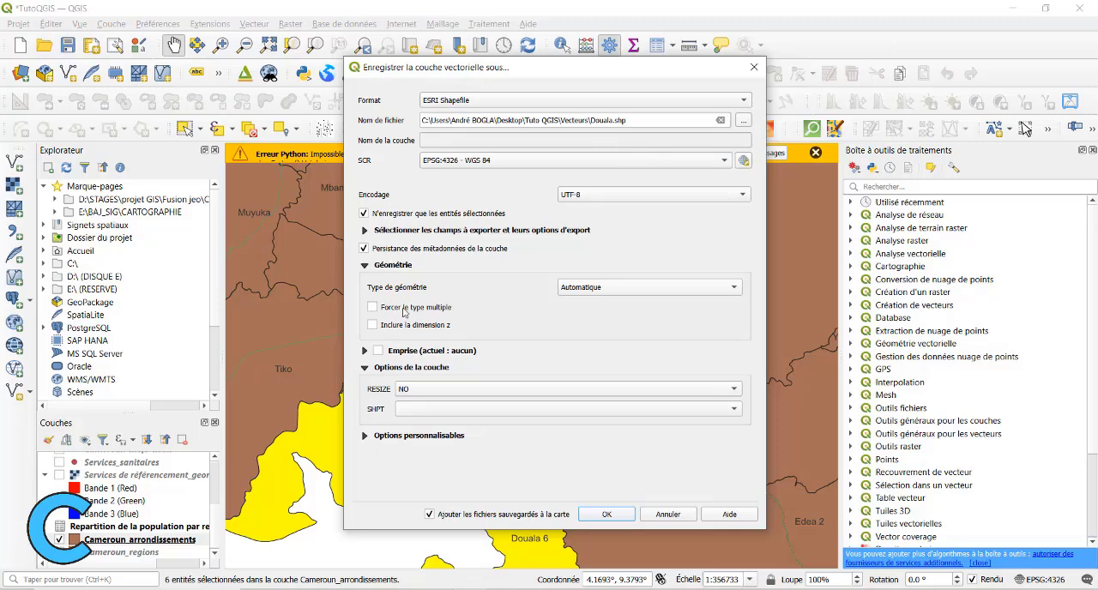
left_click(611, 514)
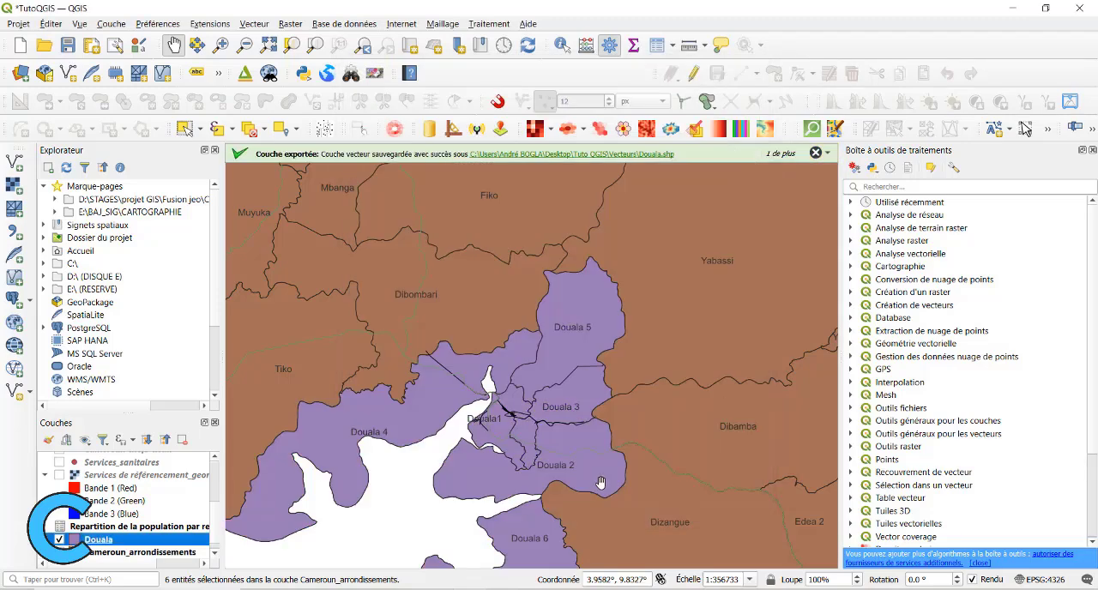
Deselect all features of Cameroun_arrondissements from its attribute table and put the table away.
scroll(503, 375, "down", 1)
scroll(513, 404, "up", 1)
left_click_drag(523, 392, 567, 350)
scroll(568, 299, "down", 1)
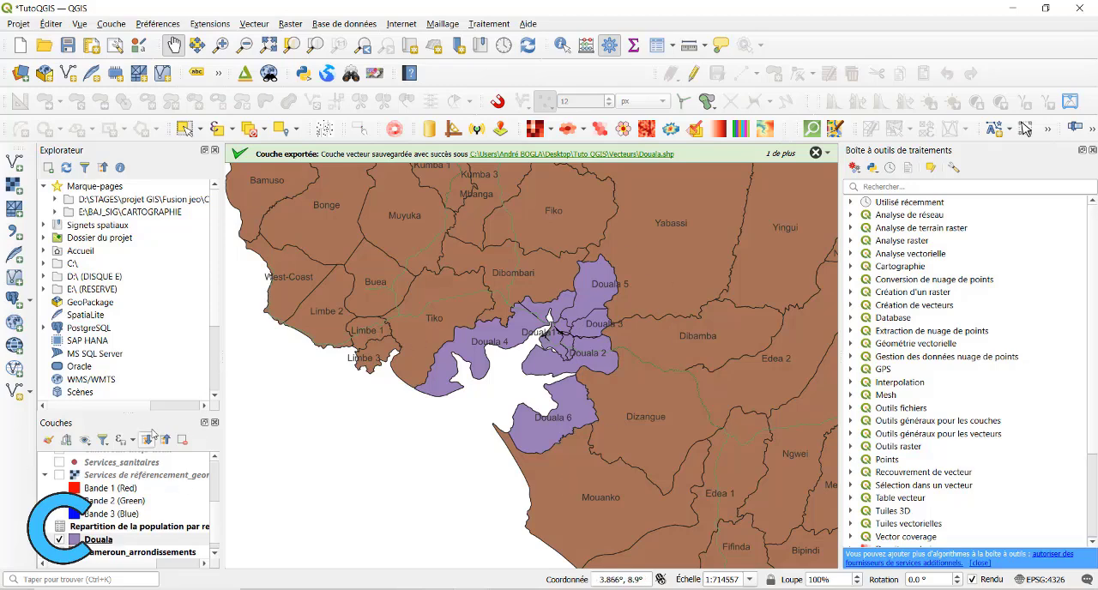
key("F6")
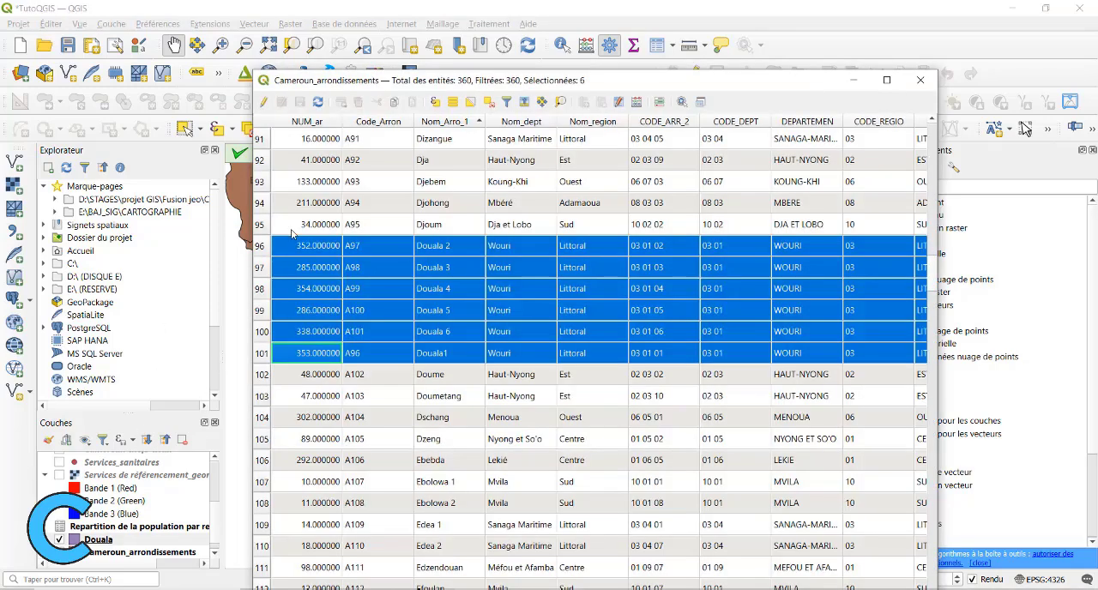
left_click(488, 102)
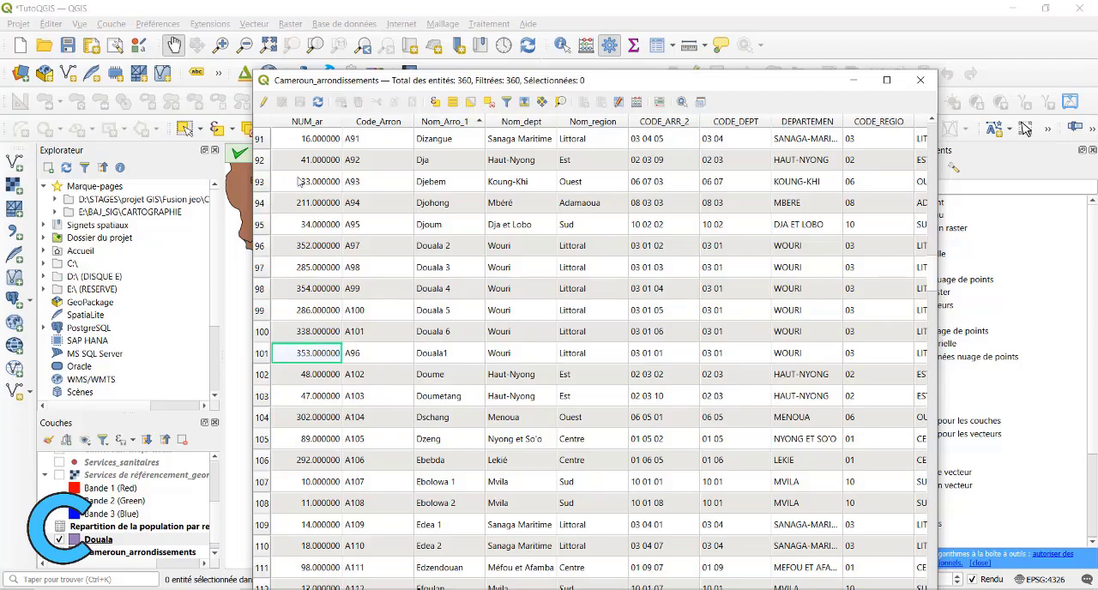
left_click_drag(491, 79, 601, 162)
left_click(1019, 153)
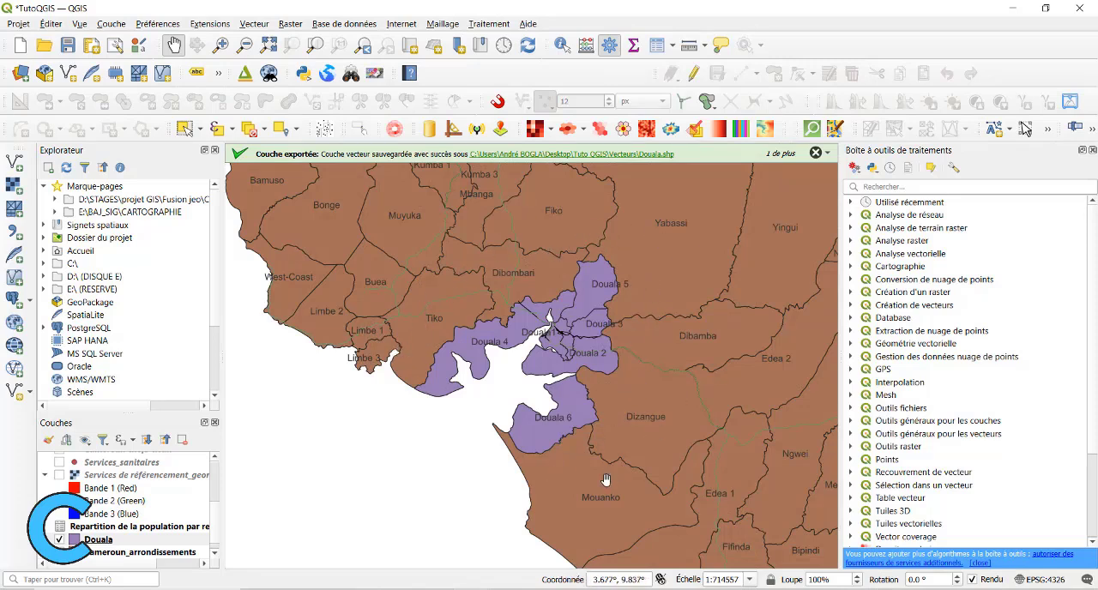
Set the simple fill (Remplissage simple) of Cameroun_arrondissements to transparent and apply the symbology.
left_click(104, 553)
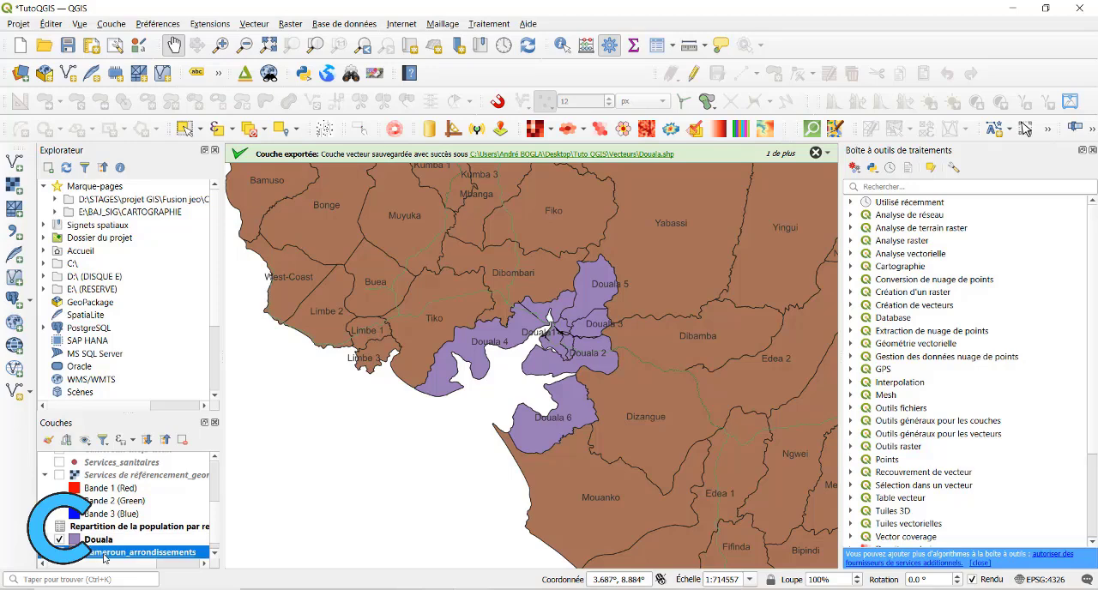
double_click(106, 554)
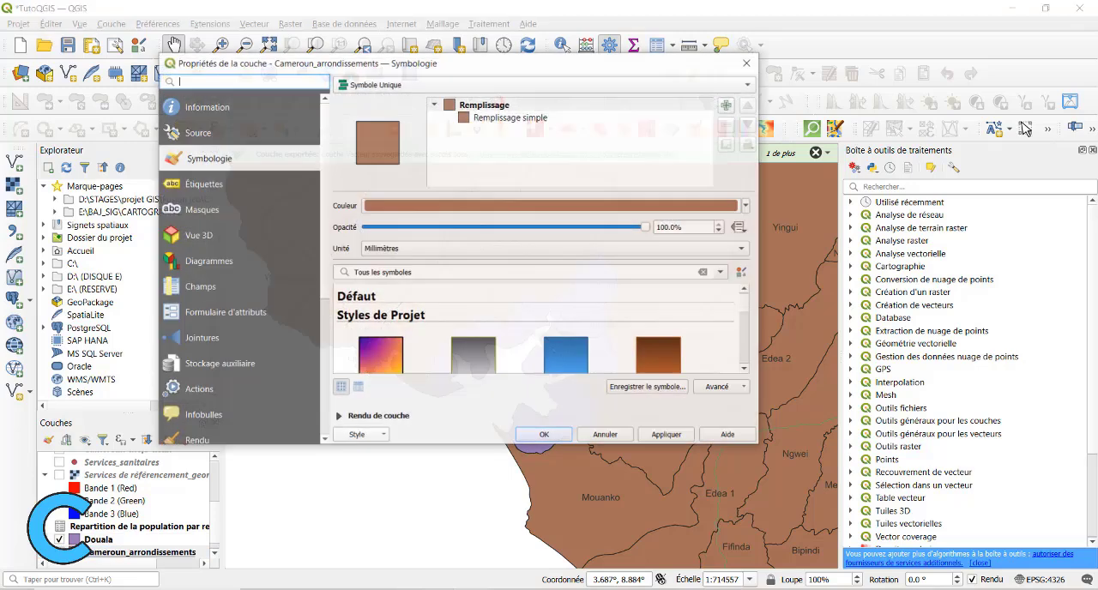
left_click(747, 207)
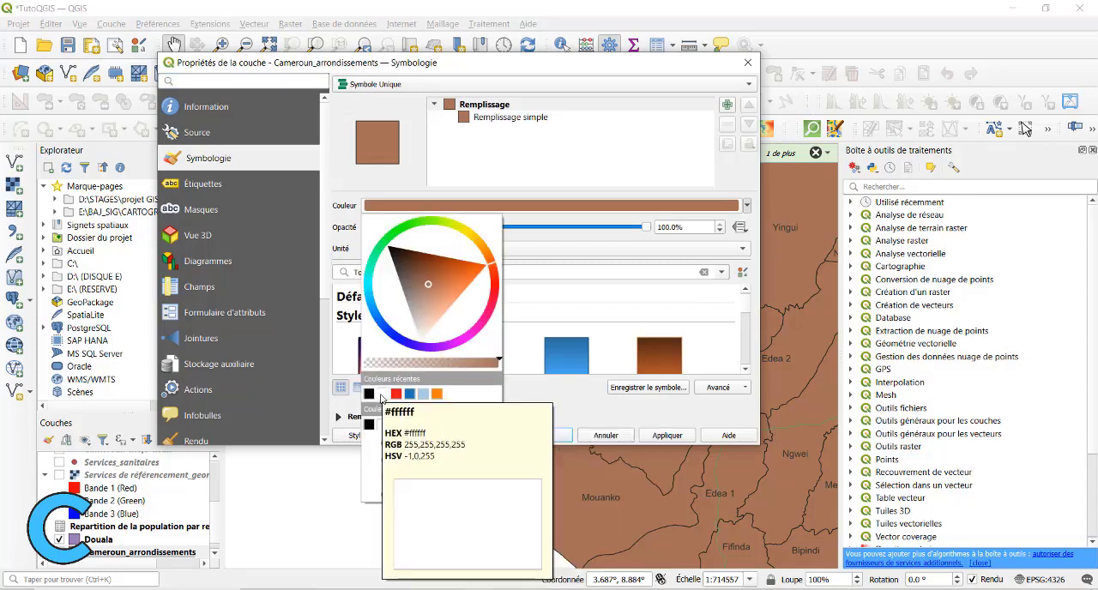
left_click(571, 393)
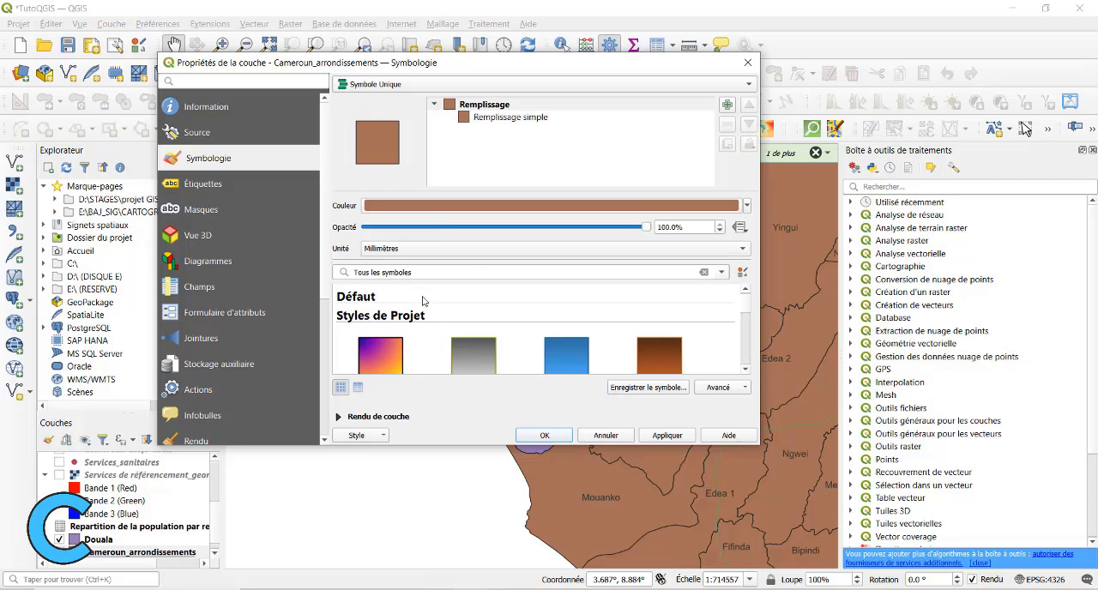
scroll(422, 301, "down", 1)
scroll(416, 300, "up", 1)
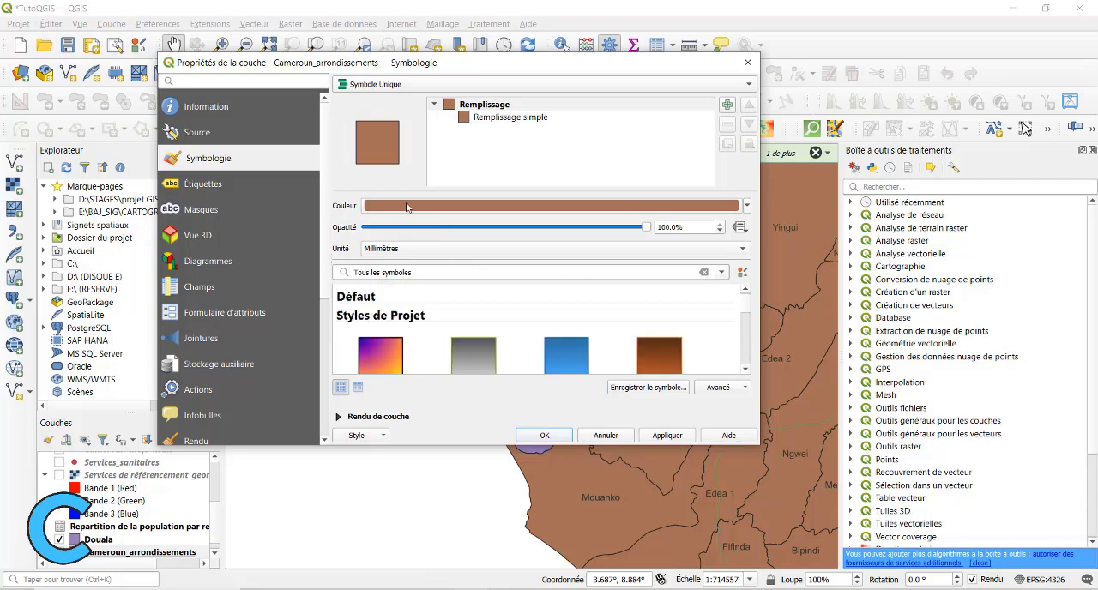
left_click(583, 118)
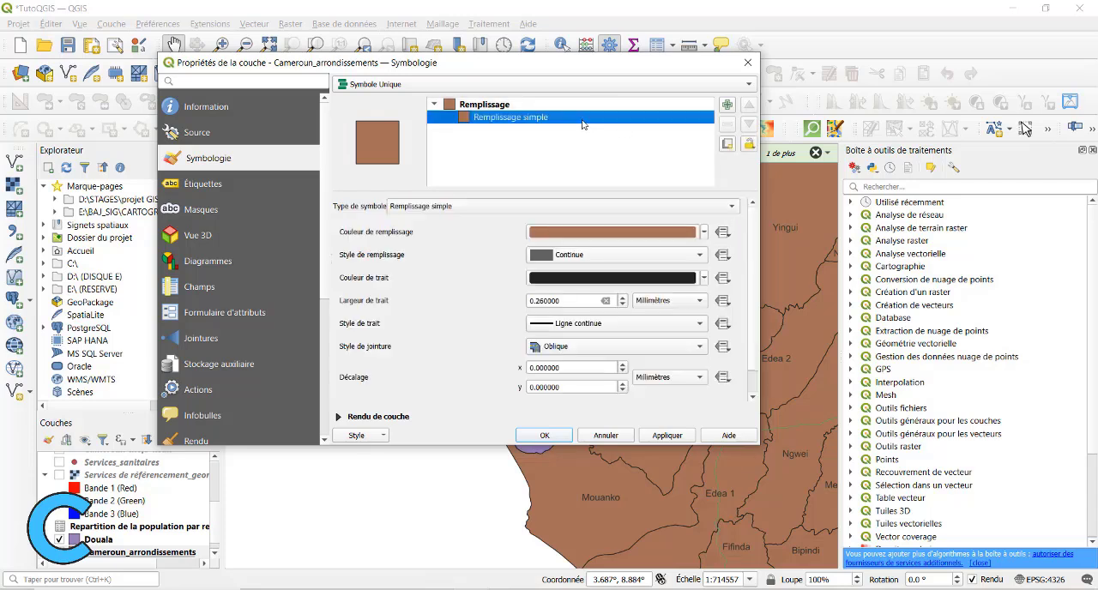
left_click(703, 233)
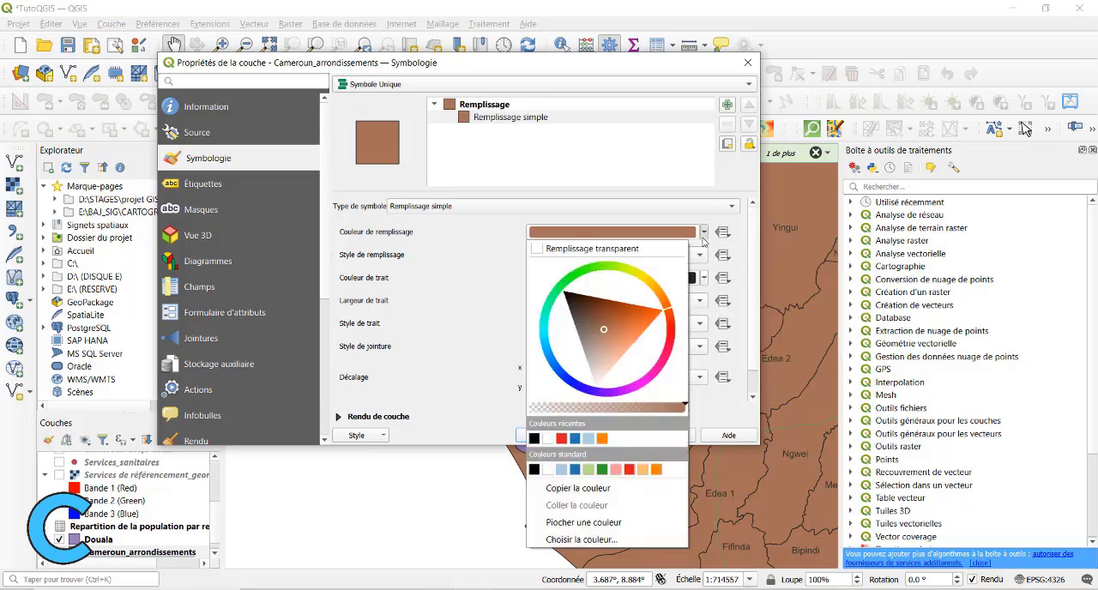
left_click(580, 248)
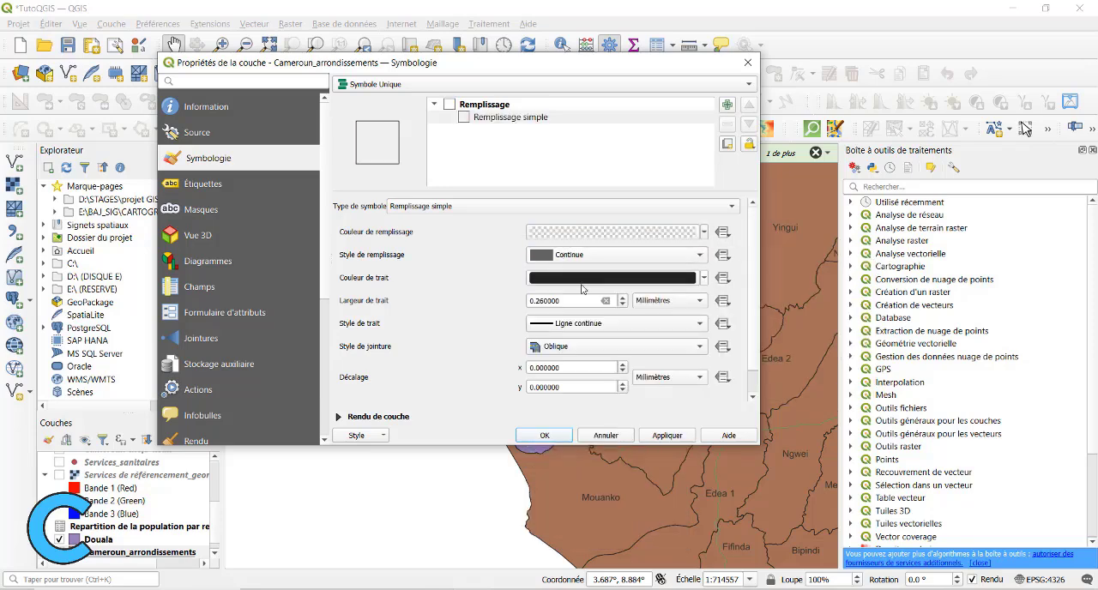
left_click(668, 436)
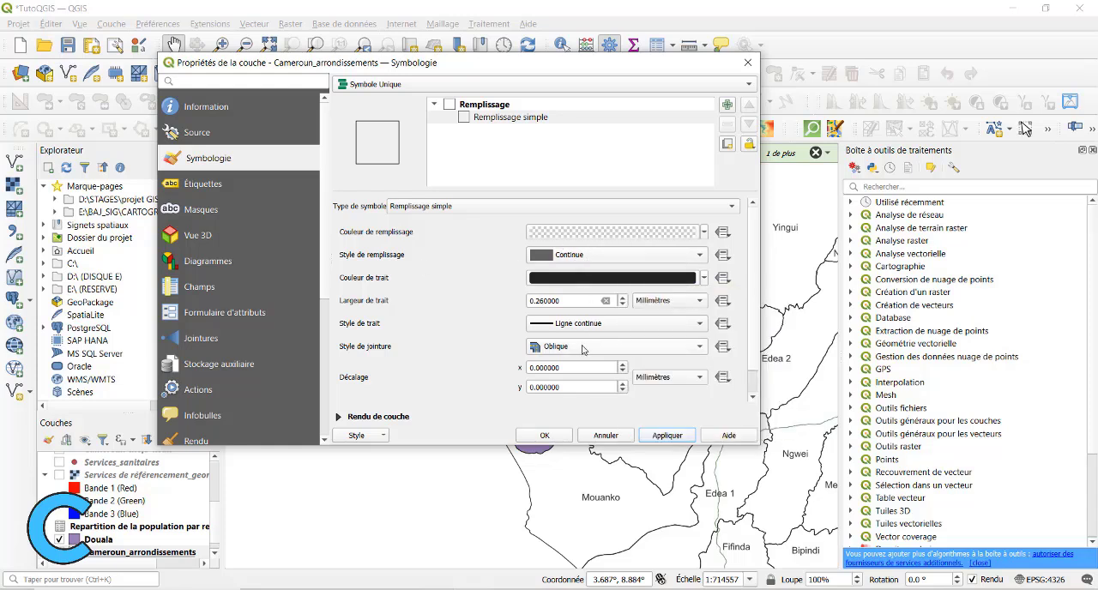
left_click(543, 436)
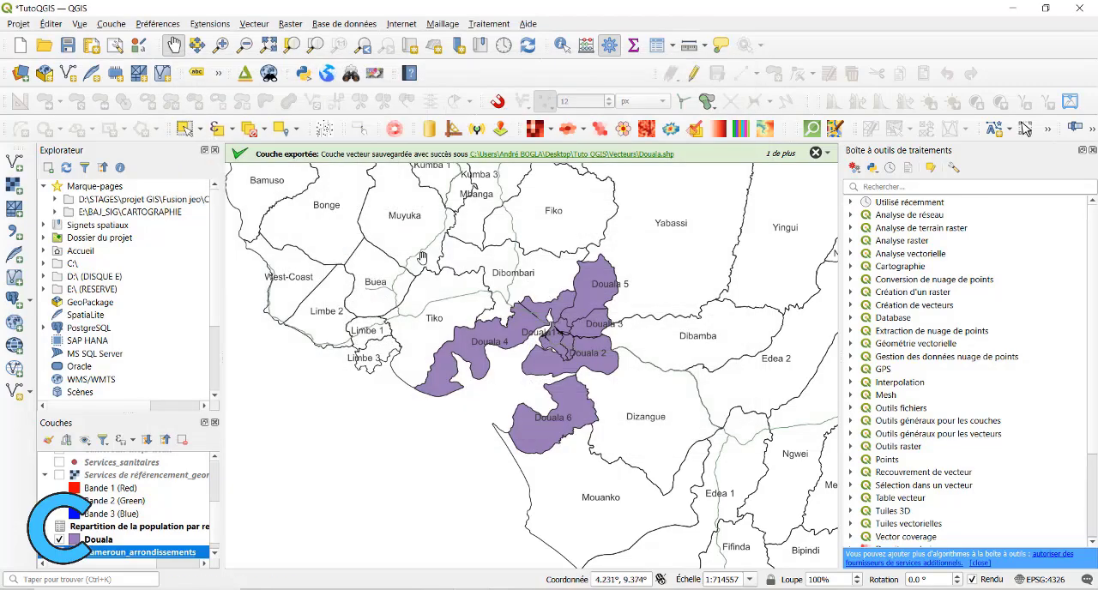
Assign the topo road preset symbol to the Cameroun_route layer and apply the symbology.
left_click_drag(473, 356, 469, 300)
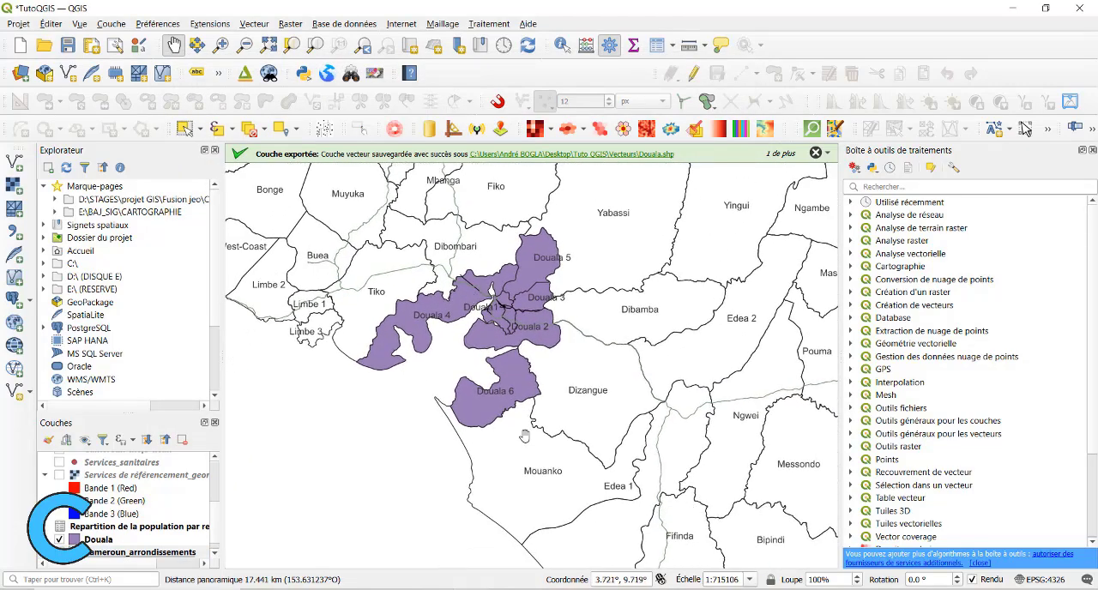
left_click_drag(524, 436, 518, 436)
scroll(90, 464, "down", 3)
double_click(90, 461)
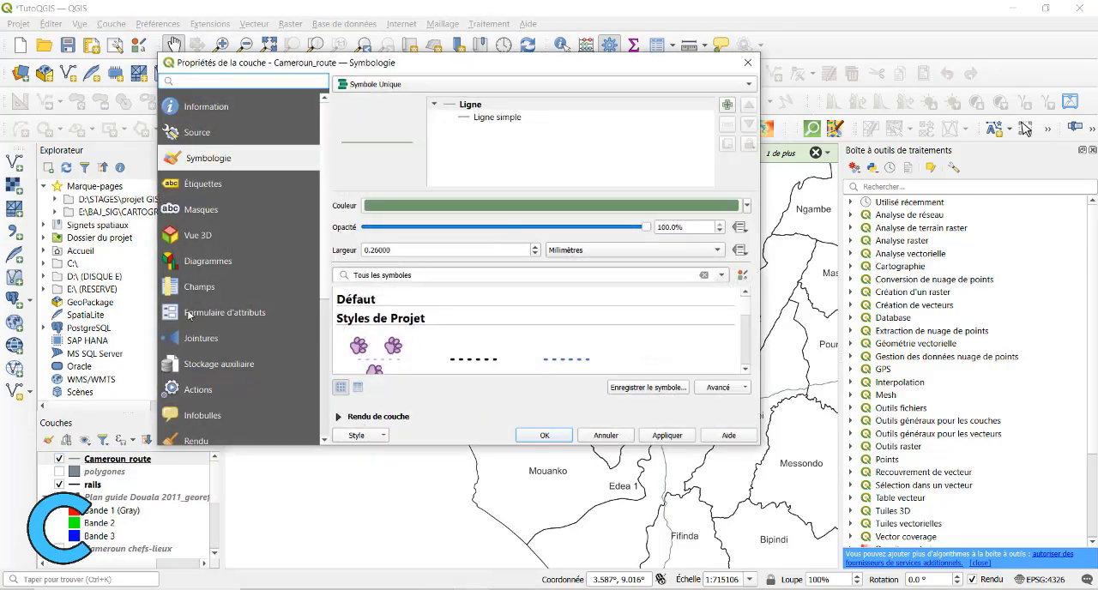
left_click_drag(457, 67, 481, 77)
scroll(468, 356, "down", 6)
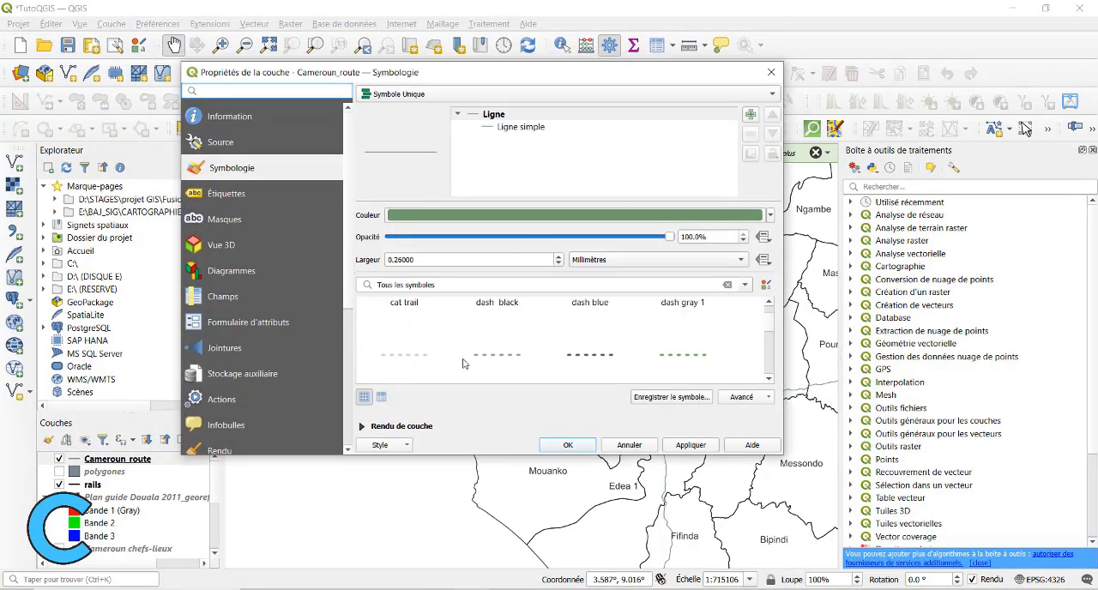
left_click(747, 288)
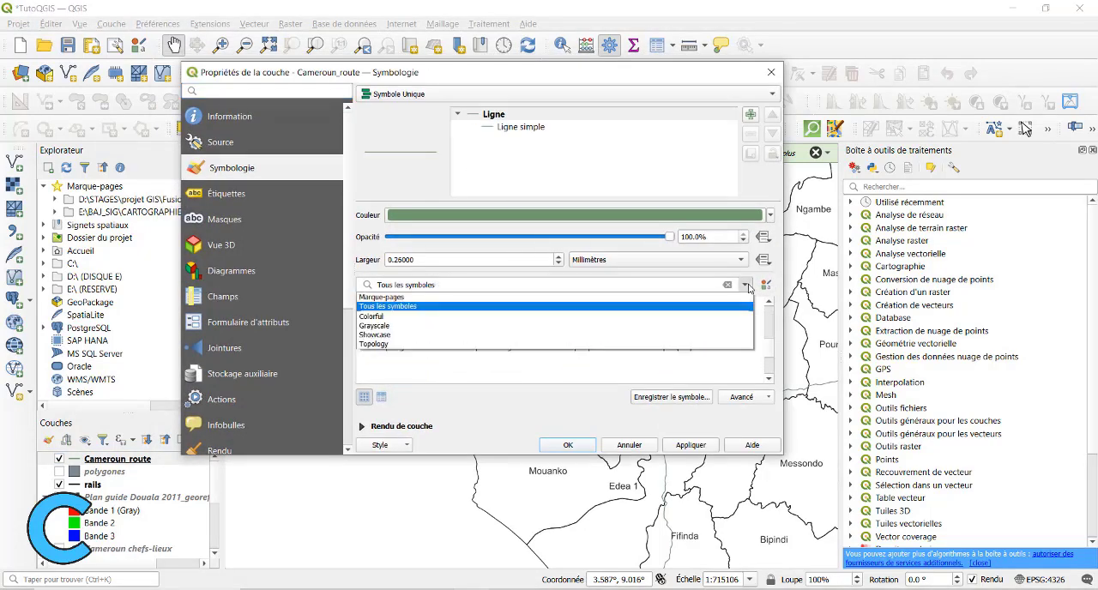
left_click(749, 286)
scroll(599, 343, "down", 3)
scroll(599, 347, "up", 1)
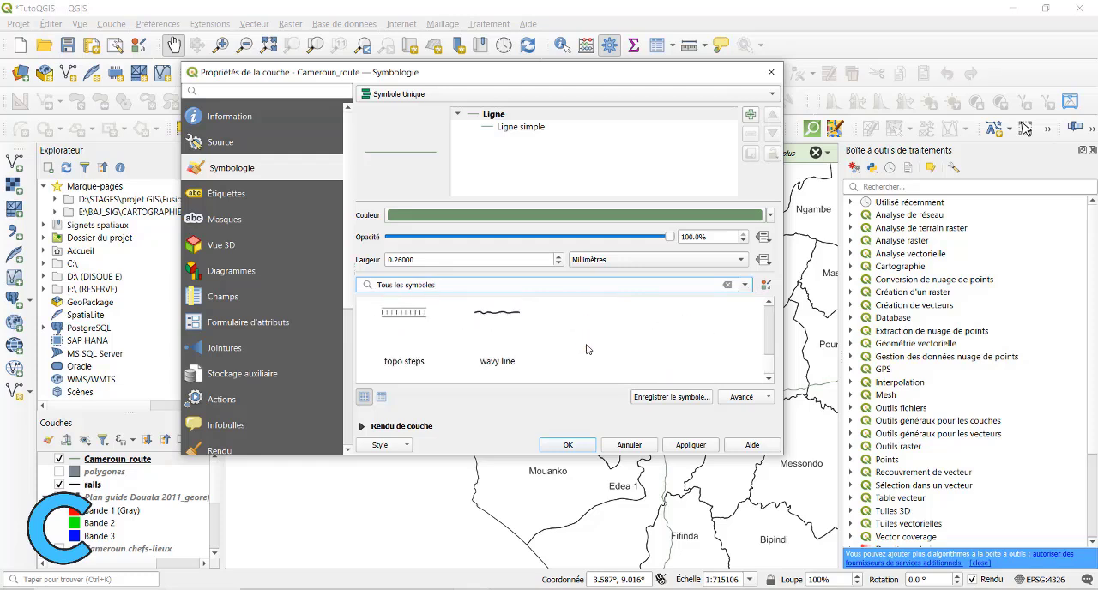
scroll(600, 348, "down", 1)
left_click(690, 320)
scroll(558, 358, "down", 1)
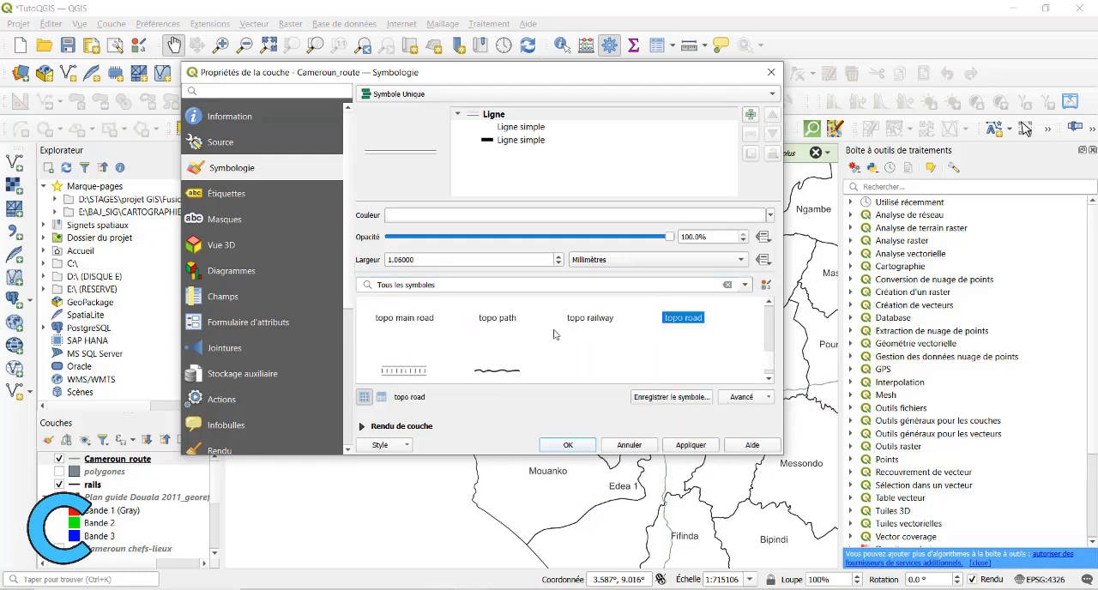
scroll(618, 343, "up", 1)
scroll(686, 320, "down", 1)
scroll(449, 341, "down", 1)
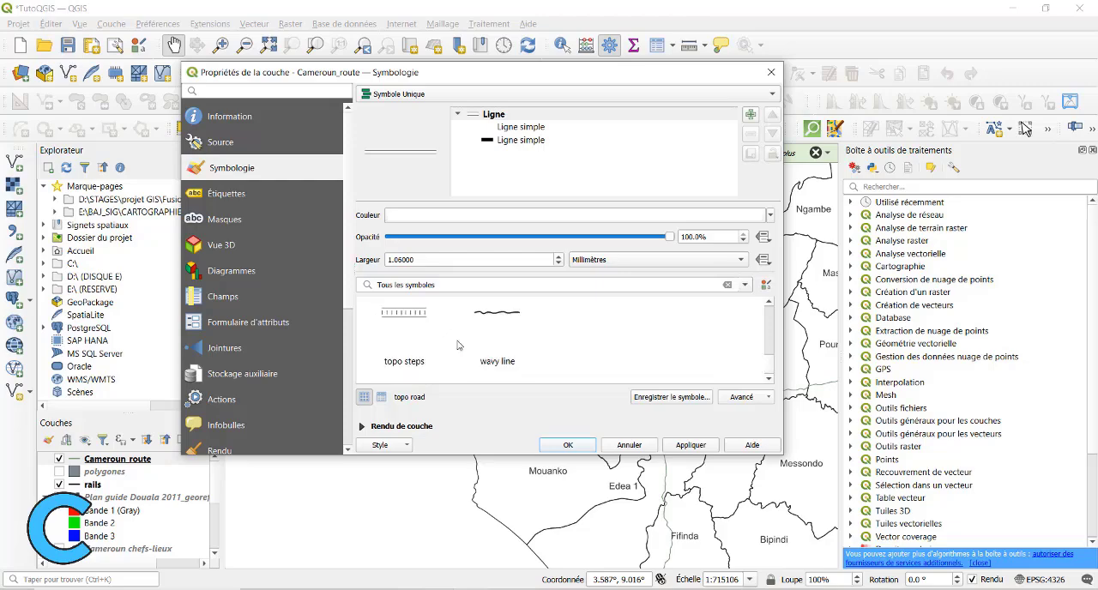
scroll(459, 335, "up", 2)
scroll(445, 334, "down", 1)
left_click(689, 448)
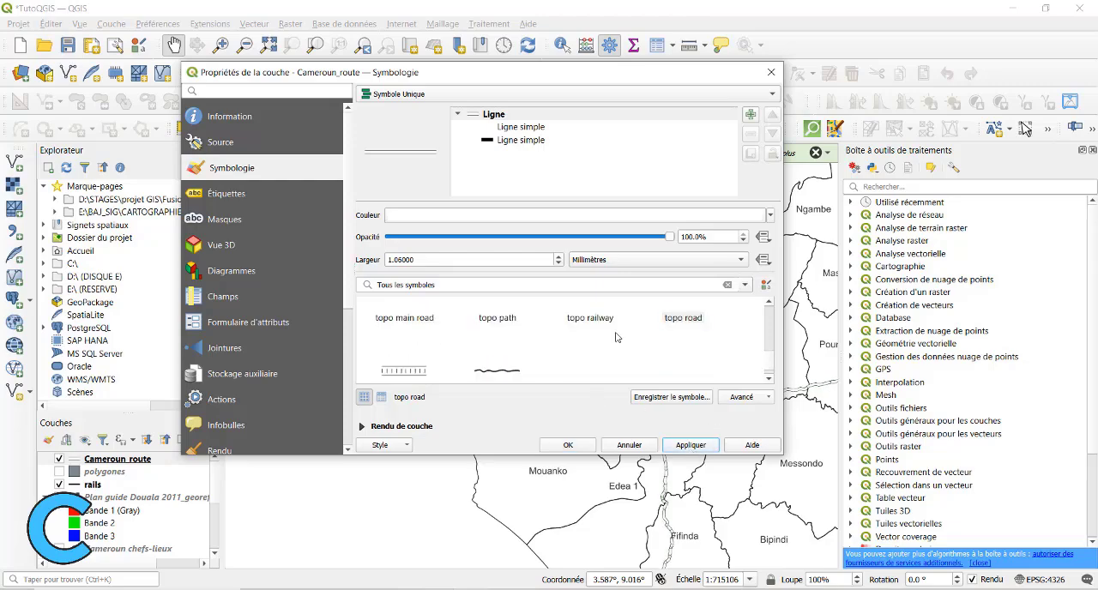
Colour the Cameroun_route line symbol red, apply it, and close the layer properties.
left_click_drag(566, 78, 821, 408)
left_click_drag(738, 408, 434, 101)
left_click(775, 246)
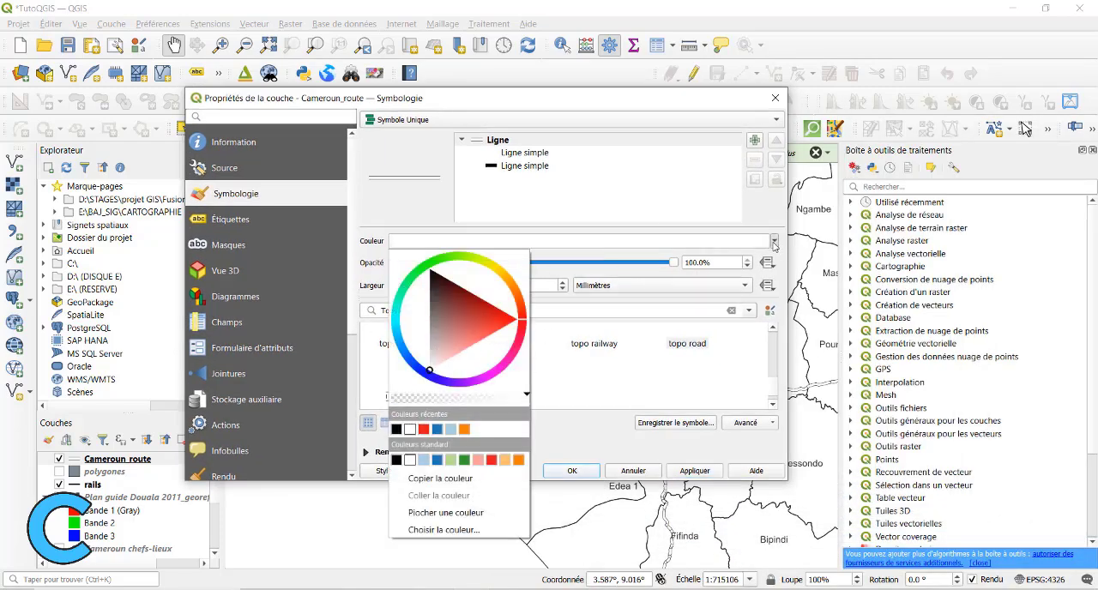
left_click(491, 460)
left_click(695, 471)
left_click_drag(539, 101, 557, 130)
left_click(605, 497)
Inspect the restyled roads over the Douala arrondissements at several zoom levels.
scroll(514, 324, "up", 2)
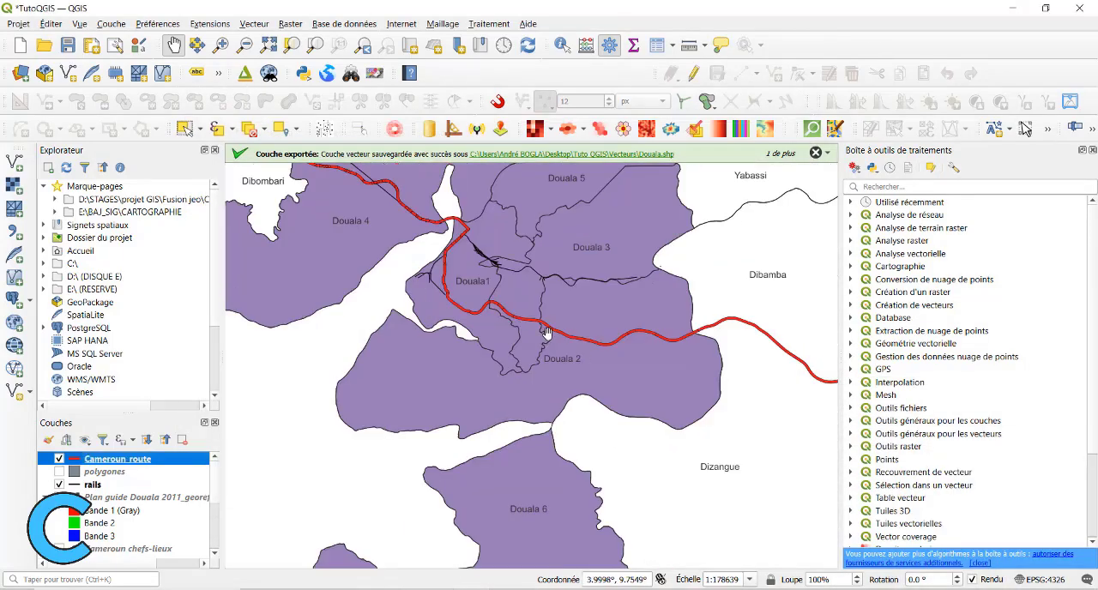
scroll(546, 333, "down", 2)
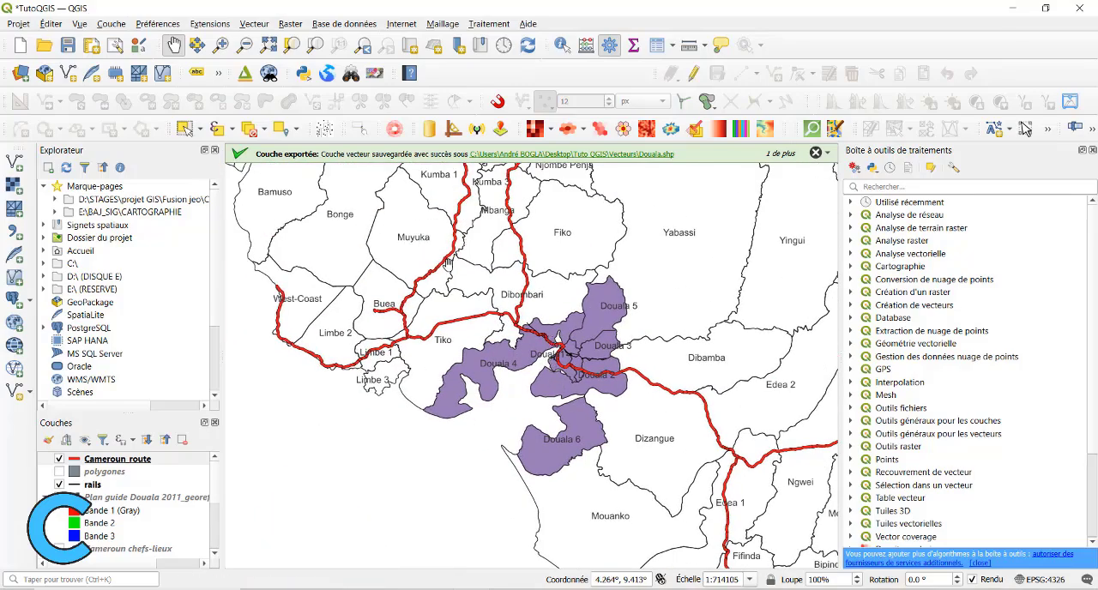
left_click_drag(447, 261, 446, 364)
left_click_drag(579, 469, 567, 337)
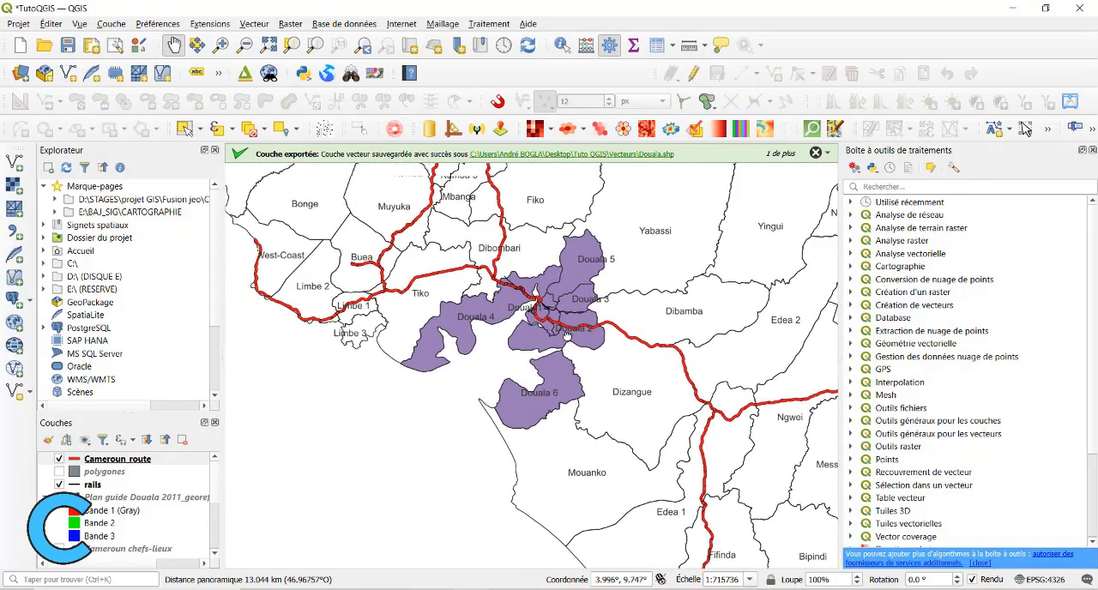
scroll(558, 334, "up", 2)
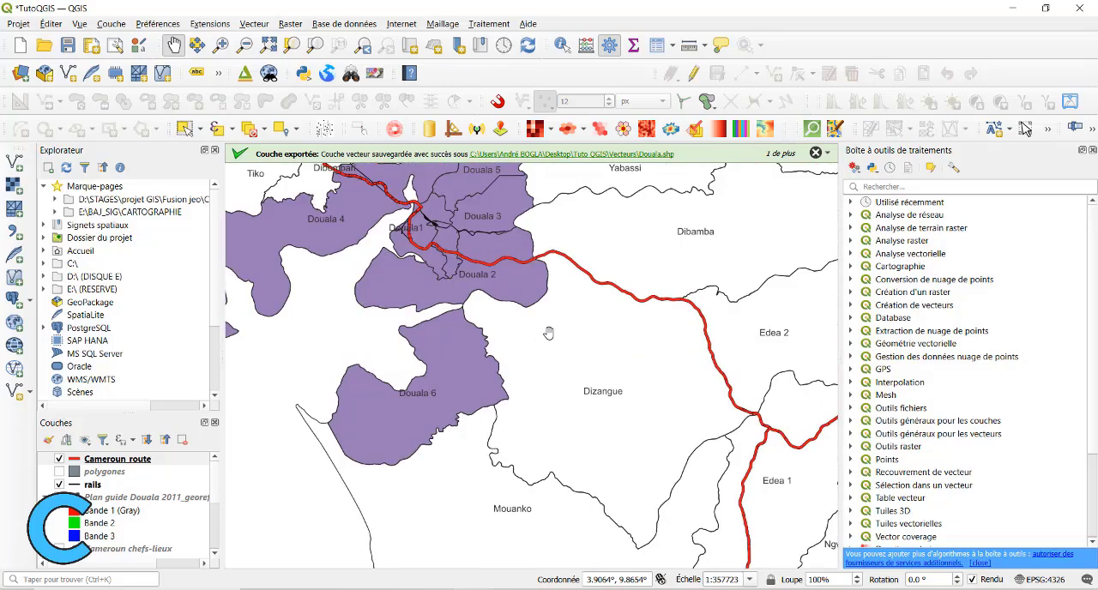
scroll(548, 333, "up", 2)
scroll(548, 333, "down", 3)
Assign the topo railway preset symbol to the rails layer and apply the symbology.
left_click(98, 486)
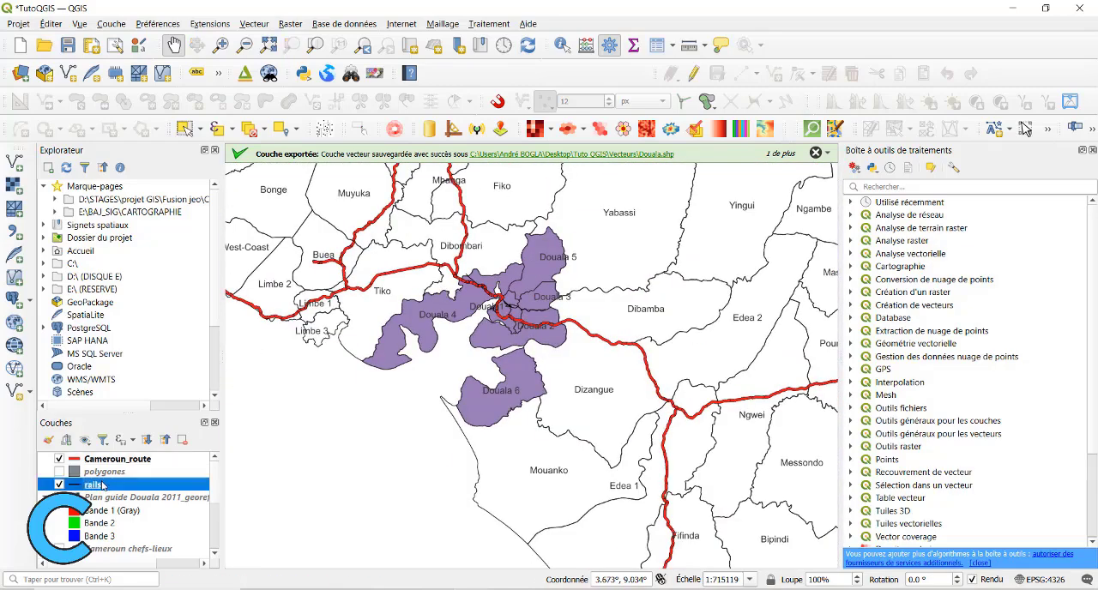
double_click(99, 486)
scroll(455, 378, "down", 10)
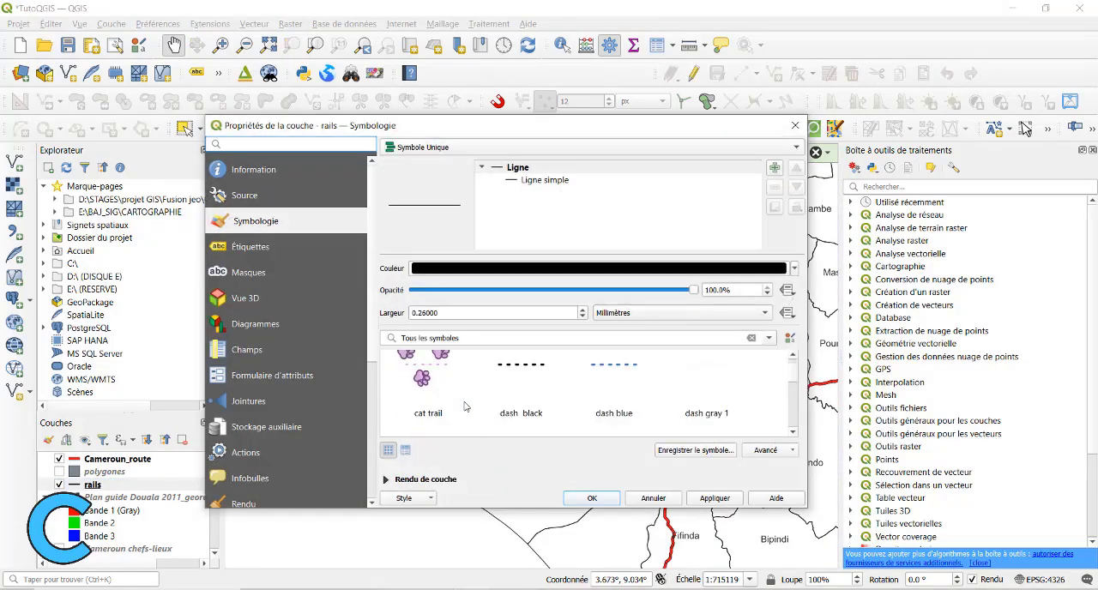
left_click(546, 181)
scroll(566, 360, "down", 4)
scroll(566, 360, "up", 2)
left_click(525, 168)
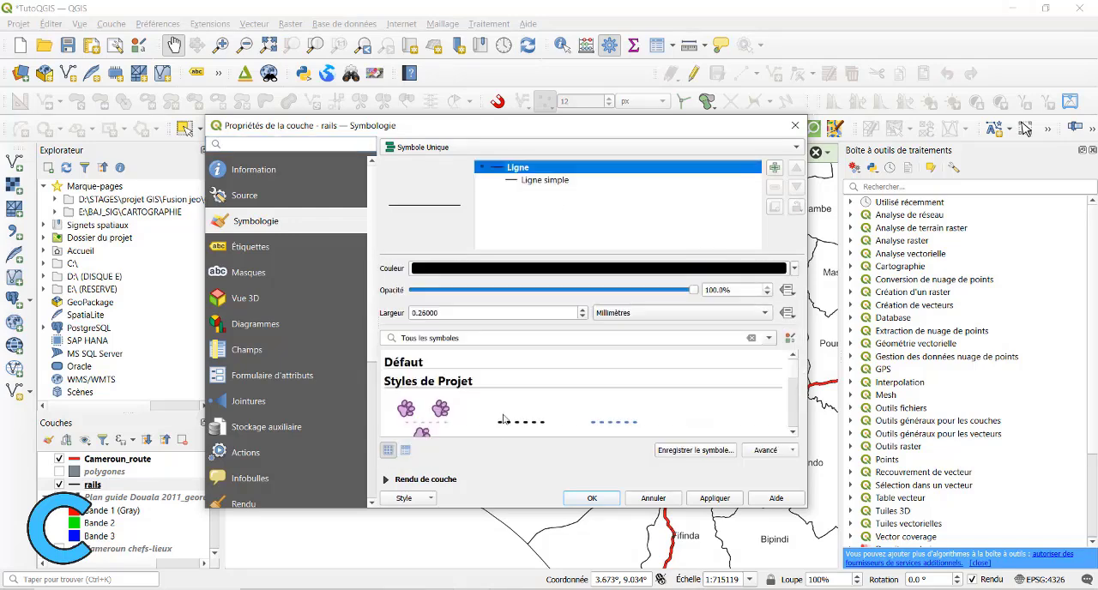
scroll(506, 395, "down", 8)
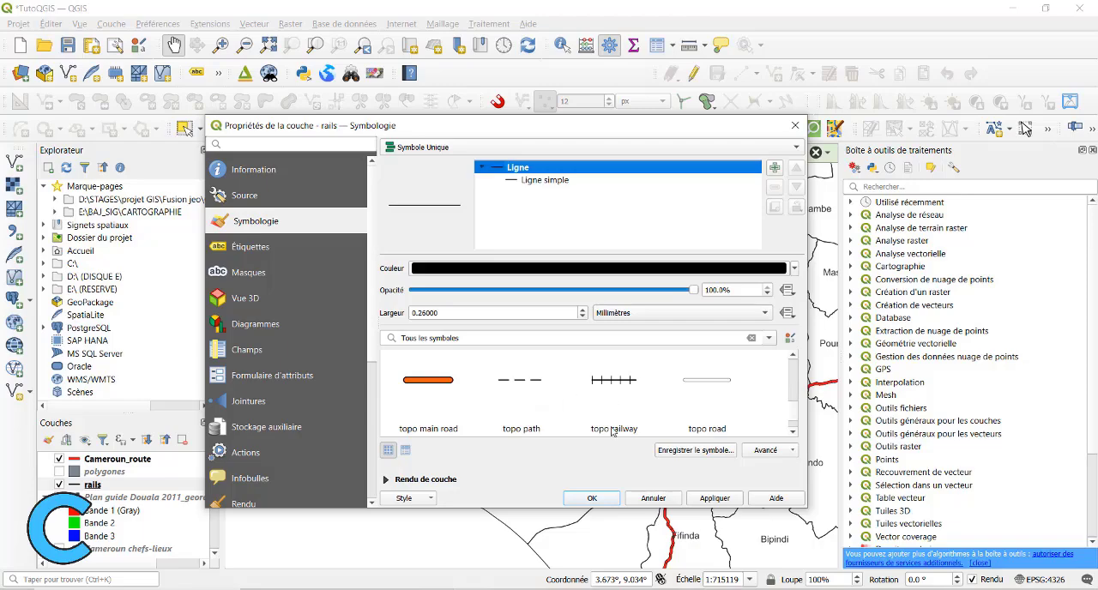
left_click(612, 429)
left_click(715, 498)
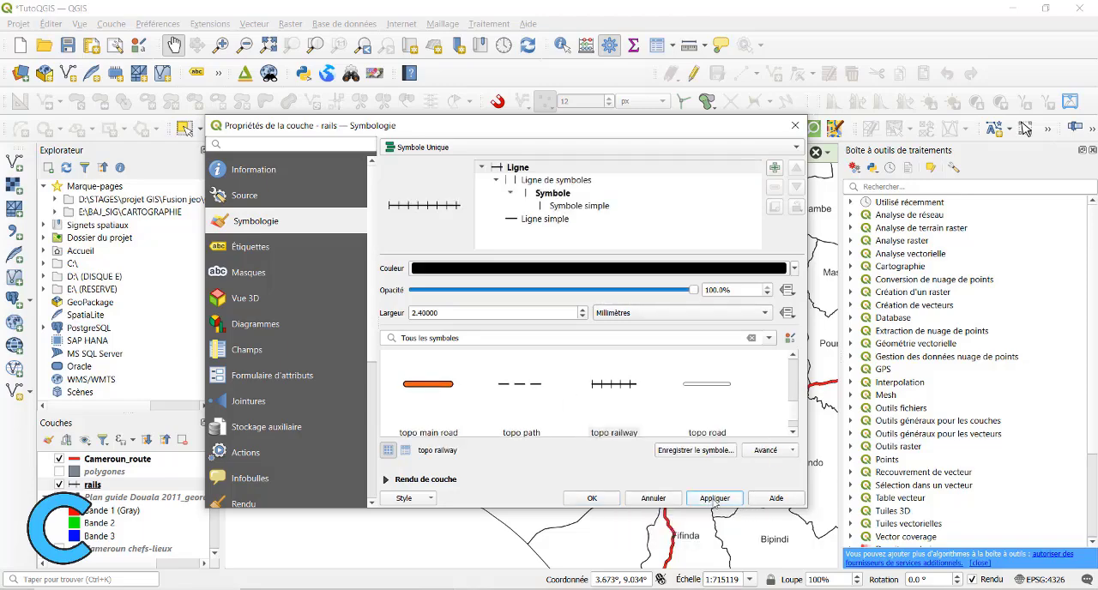
Set the rails symbol width to 2 mm, apply it, and close the layer properties.
left_click_drag(460, 126, 478, 79)
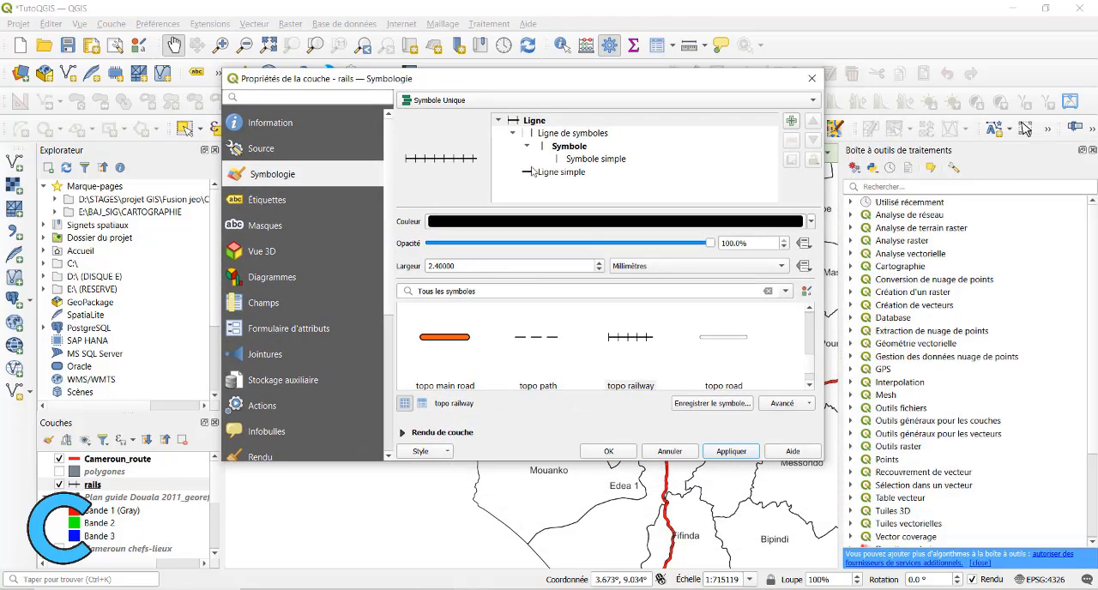
left_click(598, 269)
left_click(598, 269)
left_click(750, 461)
left_click_drag(573, 93, 593, 198)
left_click(627, 556)
Reapply the topo railway preset to the rails layer, set its width to 1.2 mm, and accept the symbology.
scroll(521, 297, "up", 5)
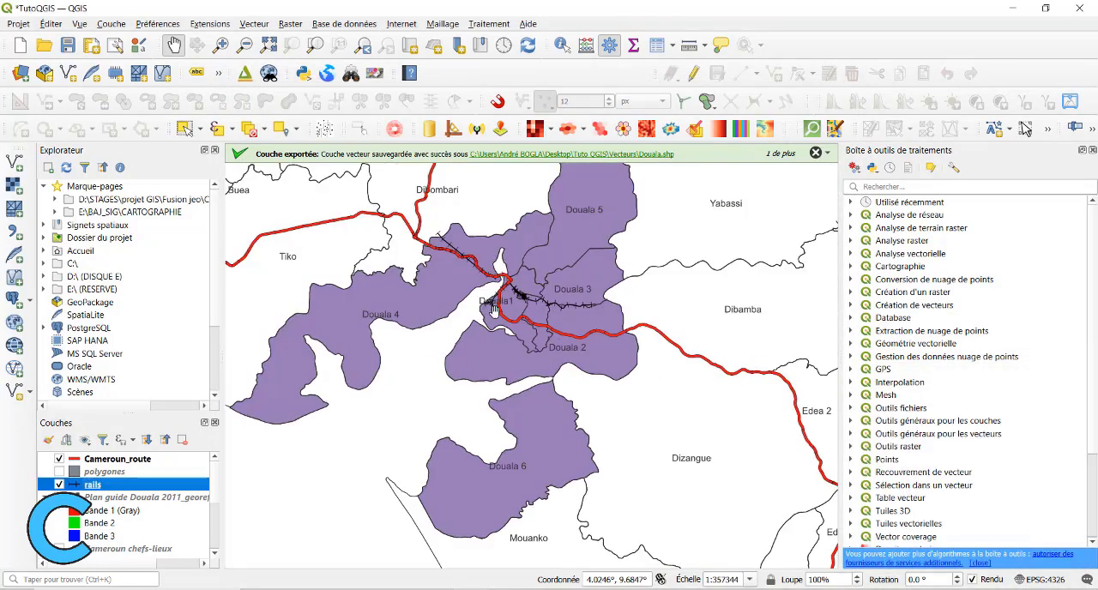
scroll(584, 273, "up", 3)
left_click_drag(584, 278, 600, 502)
scroll(557, 369, "up", 1)
scroll(427, 285, "down", 2)
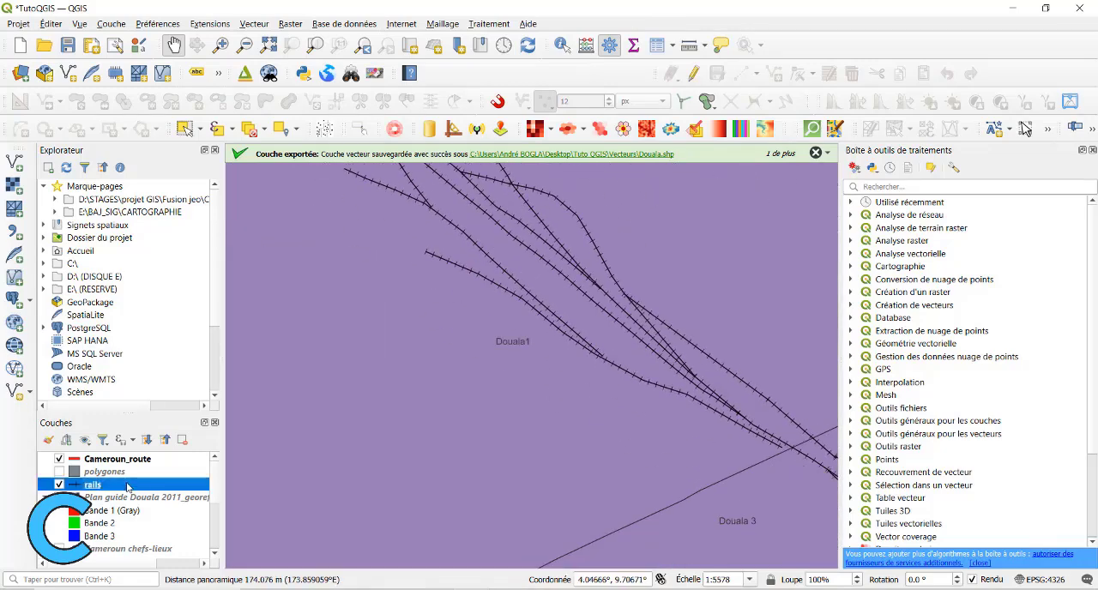
double_click(129, 486)
scroll(603, 483, "down", 6)
scroll(605, 482, "up", 1)
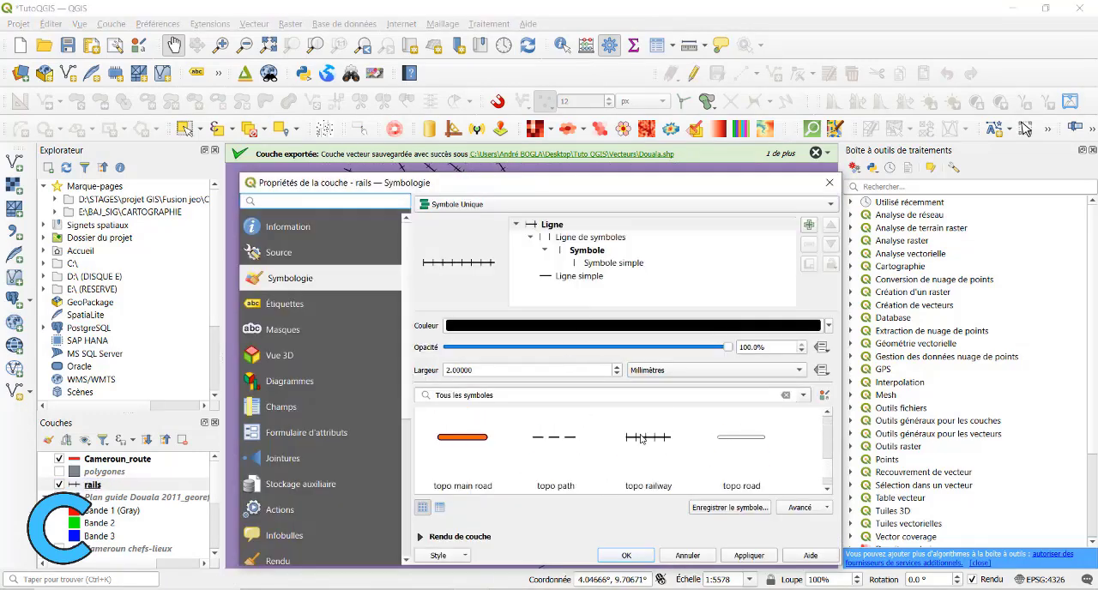
left_click(642, 442)
scroll(624, 449, "down", 2)
scroll(622, 450, "up", 3)
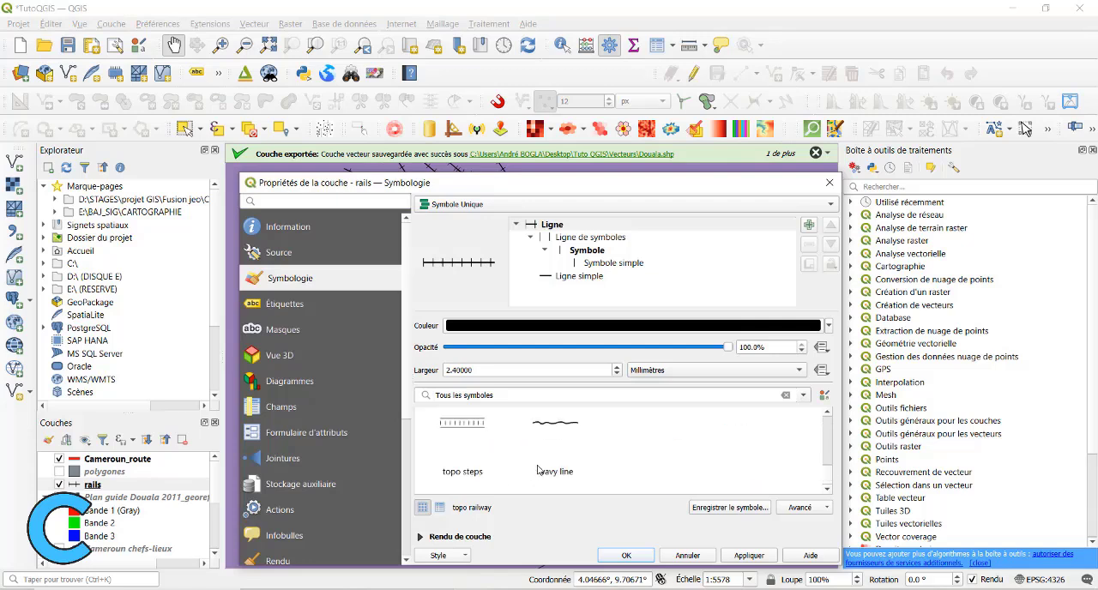
left_click(615, 374)
left_click(615, 374)
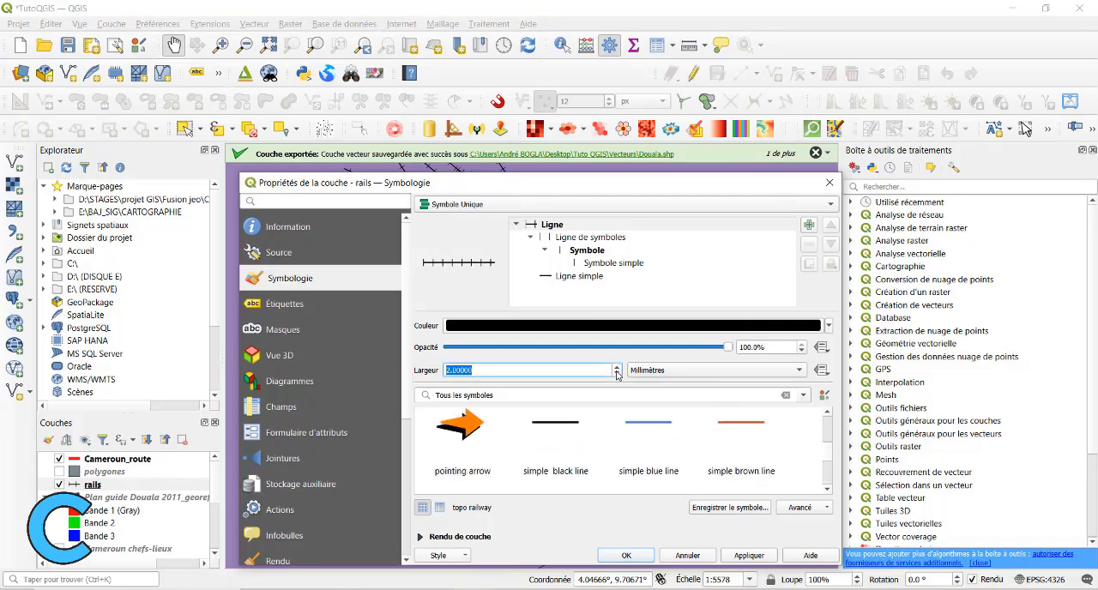
left_click(626, 555)
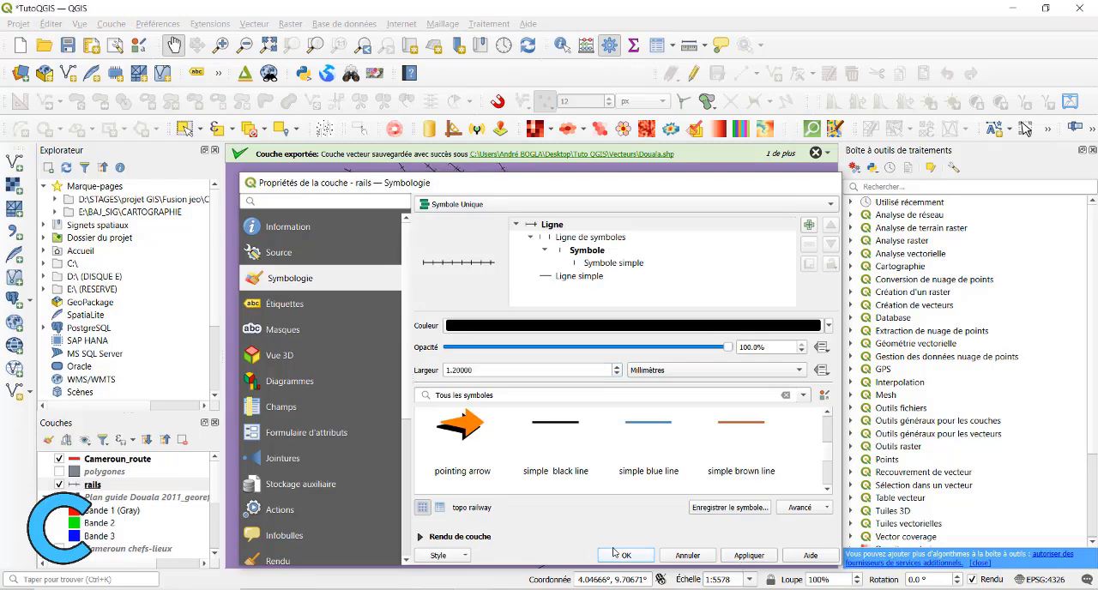
View the Douala railways and set the map scale to 1:25000.
scroll(558, 318, "down", 1)
left_click_drag(699, 472, 671, 404)
scroll(674, 434, "down", 2)
scroll(668, 445, "down", 1)
scroll(669, 410, "down", 1)
scroll(621, 368, "up", 2)
left_click_drag(621, 368, 492, 443)
left_click_drag(625, 397, 619, 351)
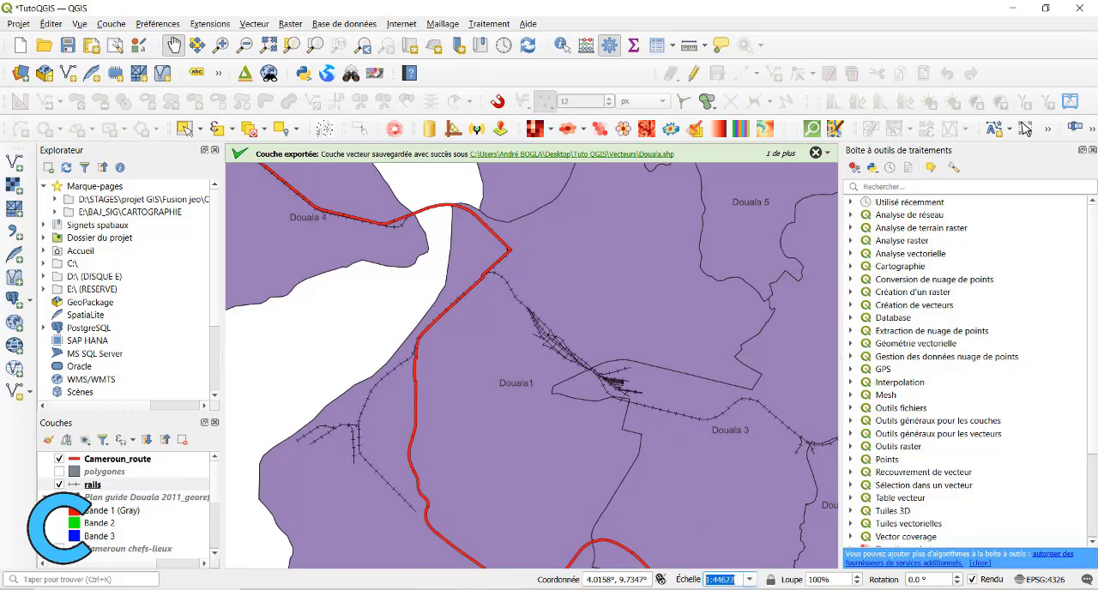
left_click(751, 581)
left_click(725, 529)
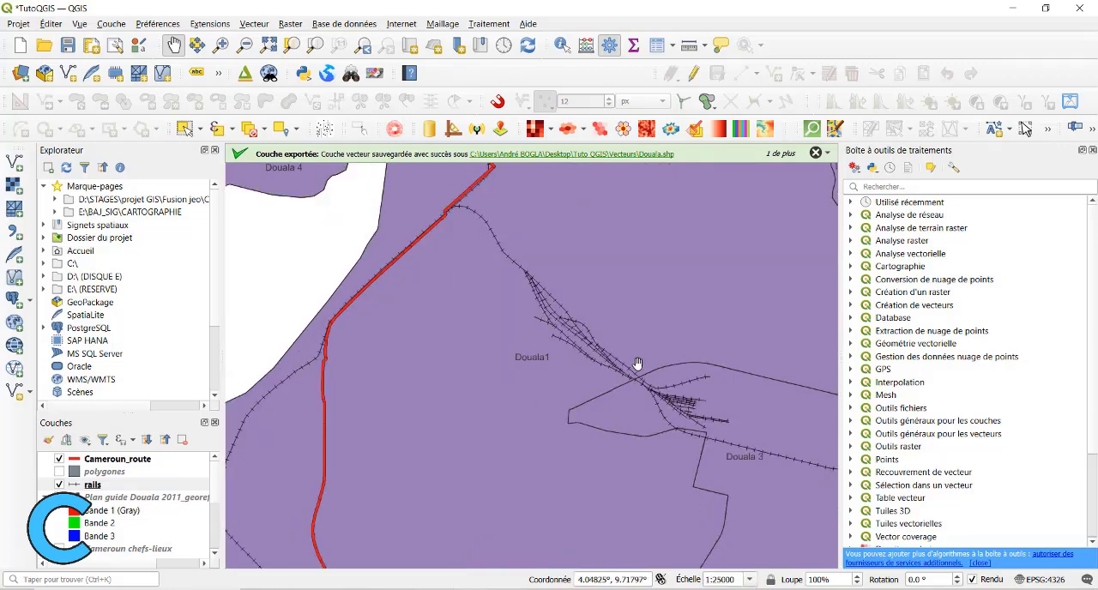
Examine the railway and road styling across Douala 1, 3 and 4, from close up out to the whole city.
left_click_drag(637, 364, 729, 507)
left_click_drag(525, 407, 660, 446)
left_click_drag(331, 334, 497, 321)
scroll(625, 372, "down", 3)
scroll(546, 335, "up", 2)
scroll(482, 299, "up", 2)
left_click_drag(411, 265, 526, 392)
left_click_drag(479, 281, 574, 340)
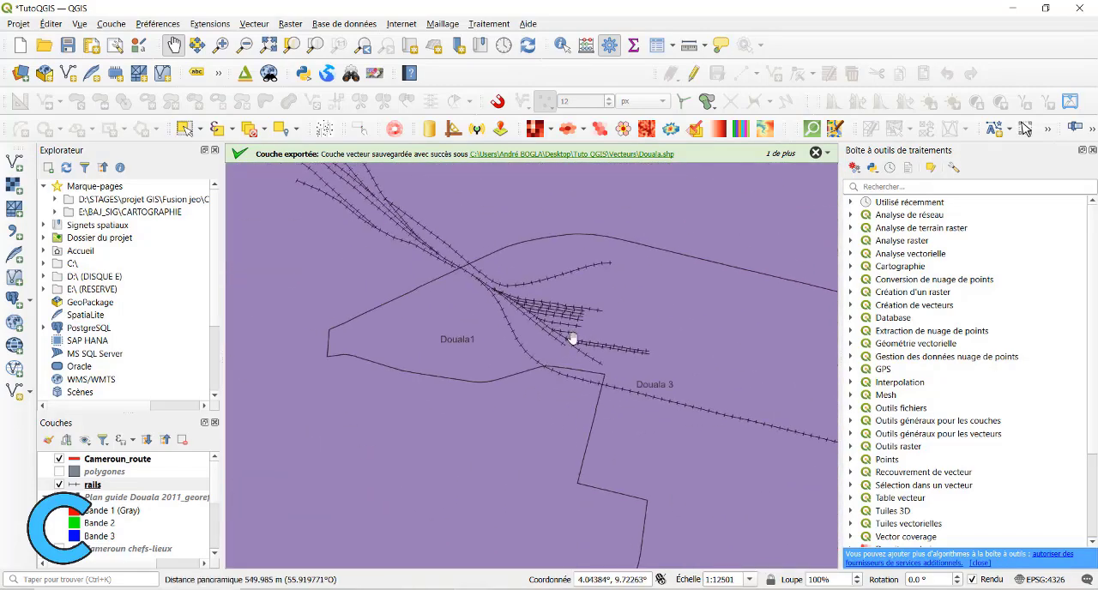
scroll(574, 340, "down", 4)
left_click_drag(592, 386, 535, 360)
scroll(542, 363, "up", 1)
left_click_drag(419, 279, 500, 392)
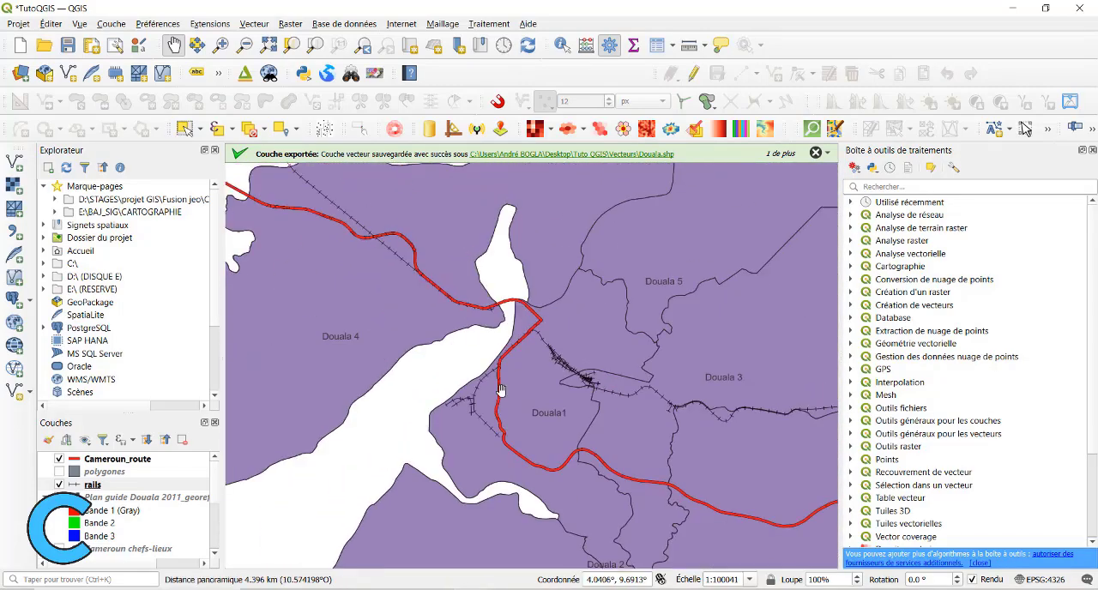
left_click_drag(470, 292, 558, 298)
scroll(449, 365, "down", 1)
left_click_drag(412, 308, 343, 528)
left_click_drag(543, 429, 447, 321)
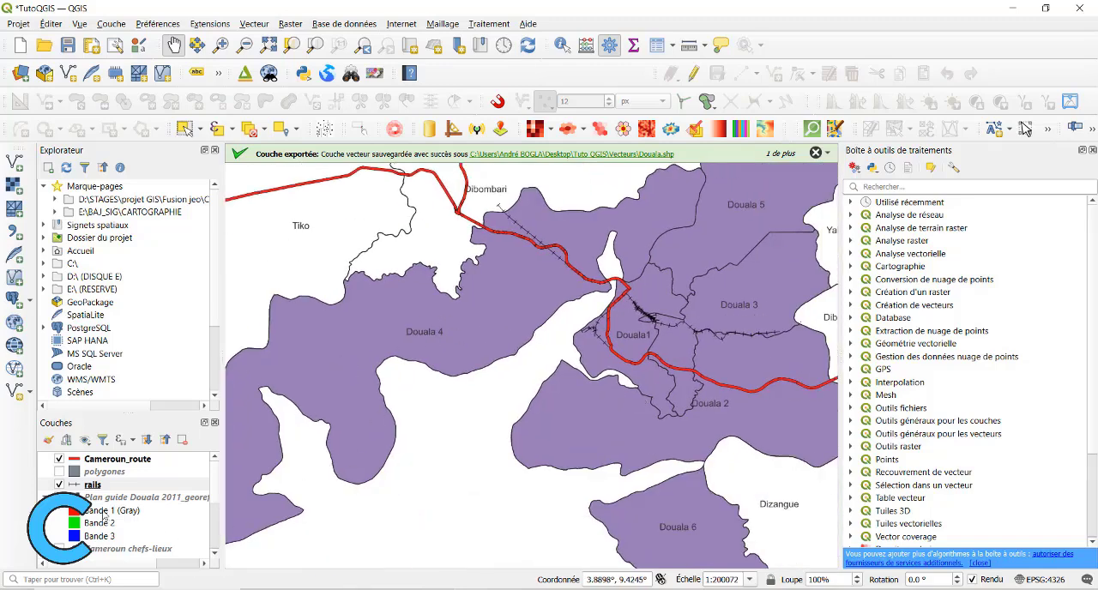
Create a new print layout titled "ma carte Tuto".
scroll(103, 512, "down", 3)
scroll(103, 512, "up", 3)
left_click(19, 24)
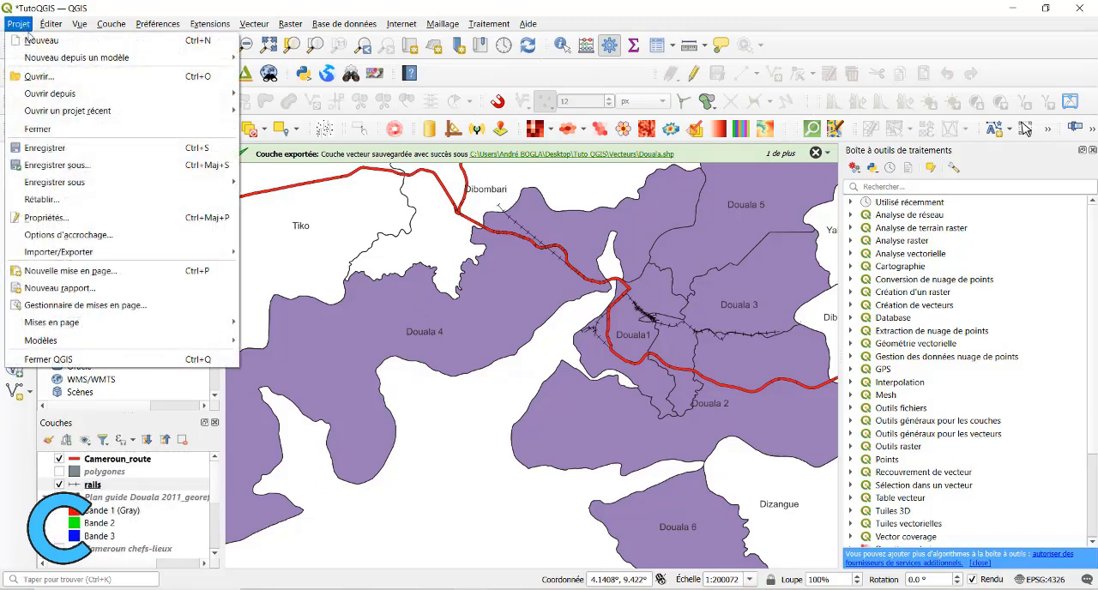
left_click(134, 277)
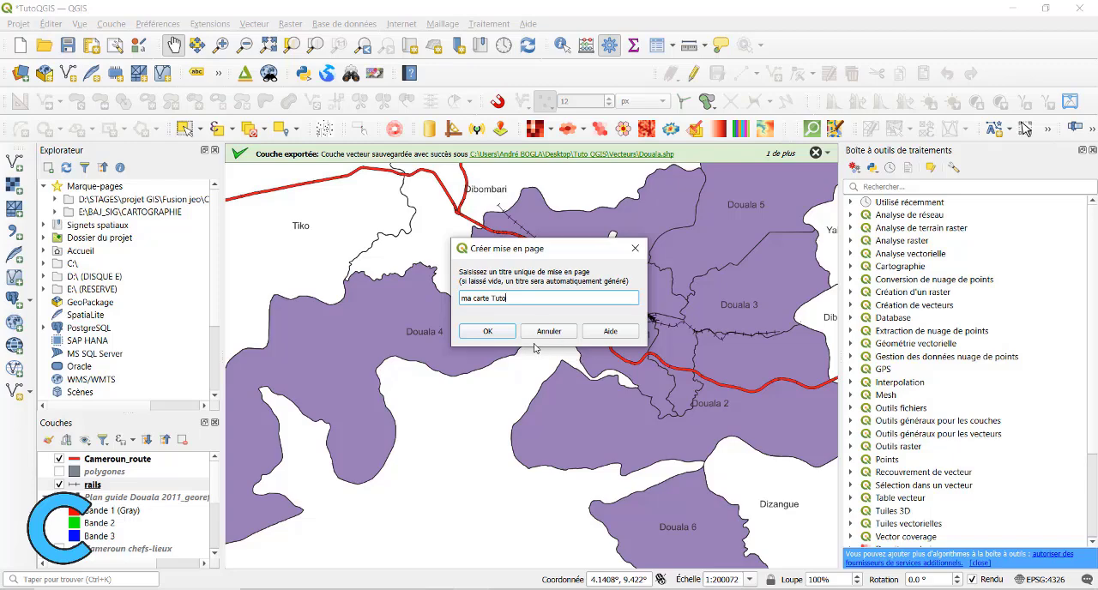
left_click(483, 332)
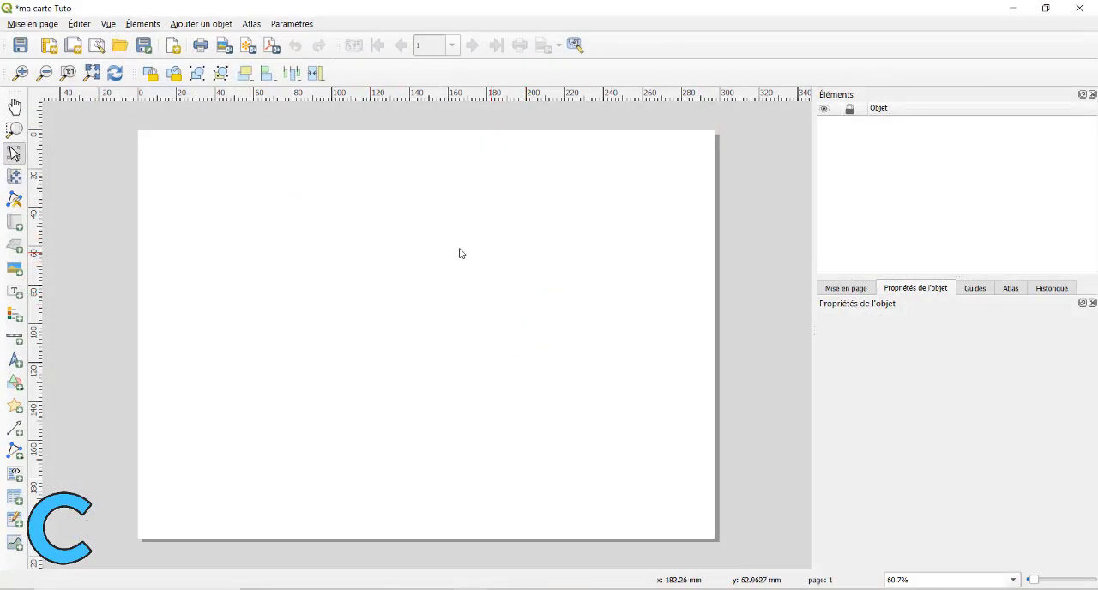
Display the page's size and orientation properties in the new layout.
left_click(863, 290)
left_click(948, 290)
left_click(581, 263)
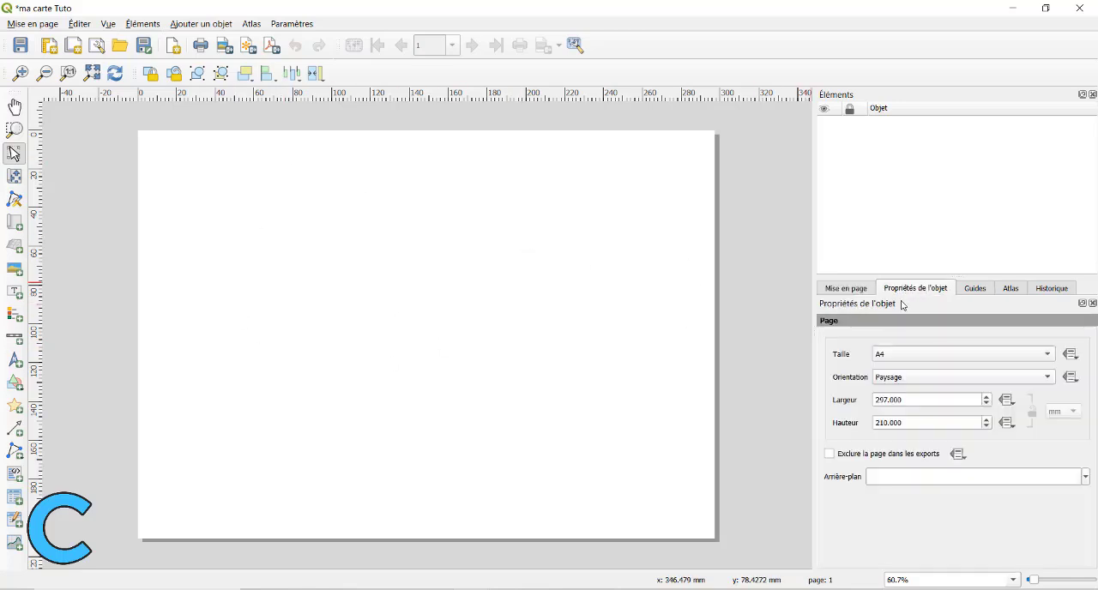
Set the layout page size to A3 in landscape (Paysage) orientation.
left_click(975, 355)
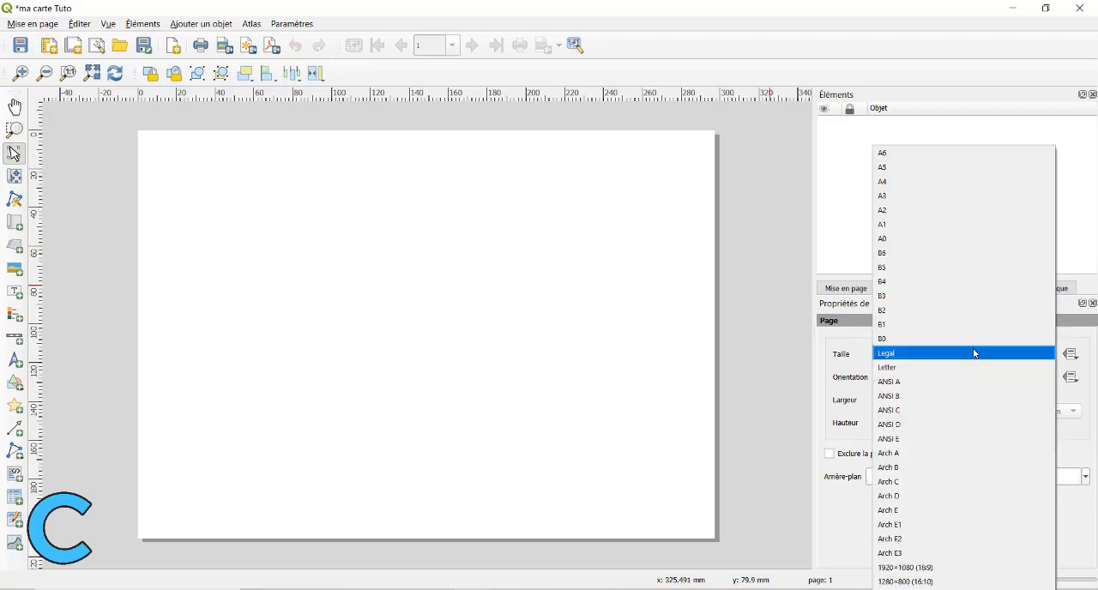
left_click(919, 197)
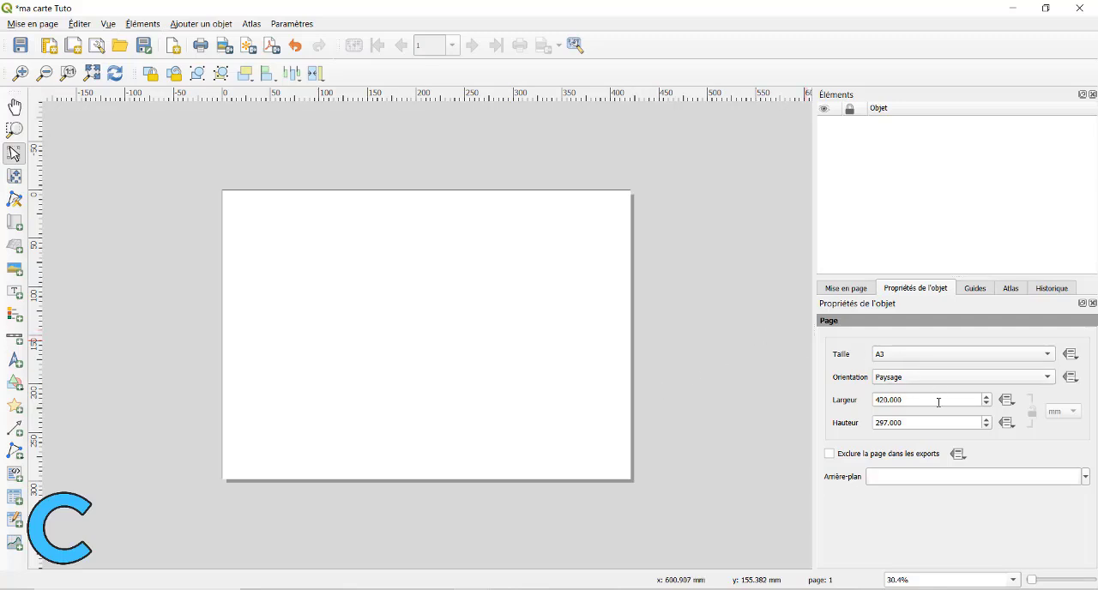
left_click(1002, 376)
left_click(986, 363)
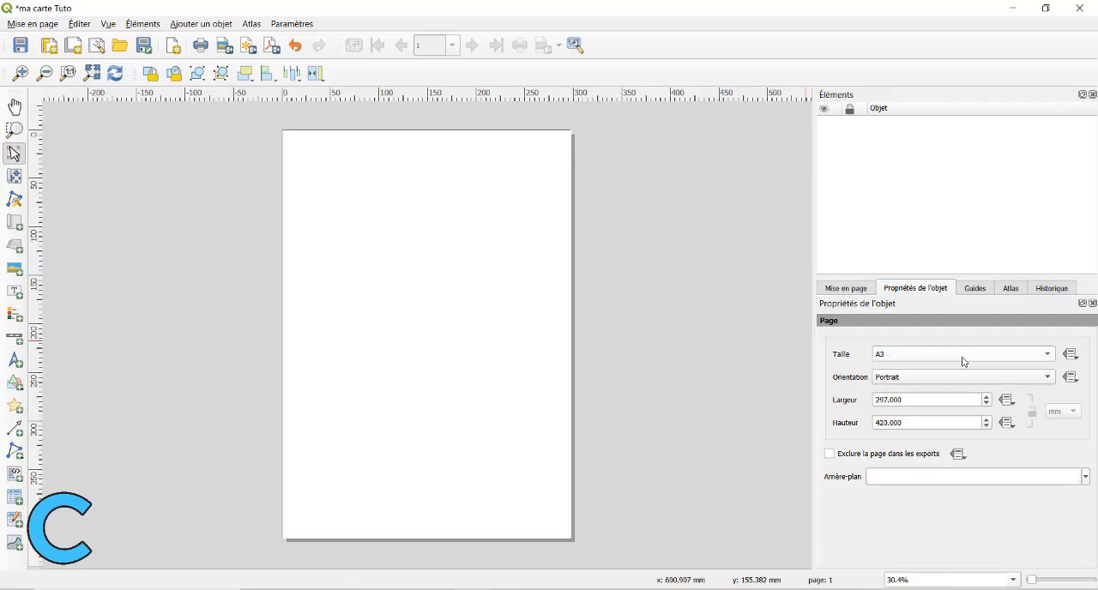
left_click(905, 391)
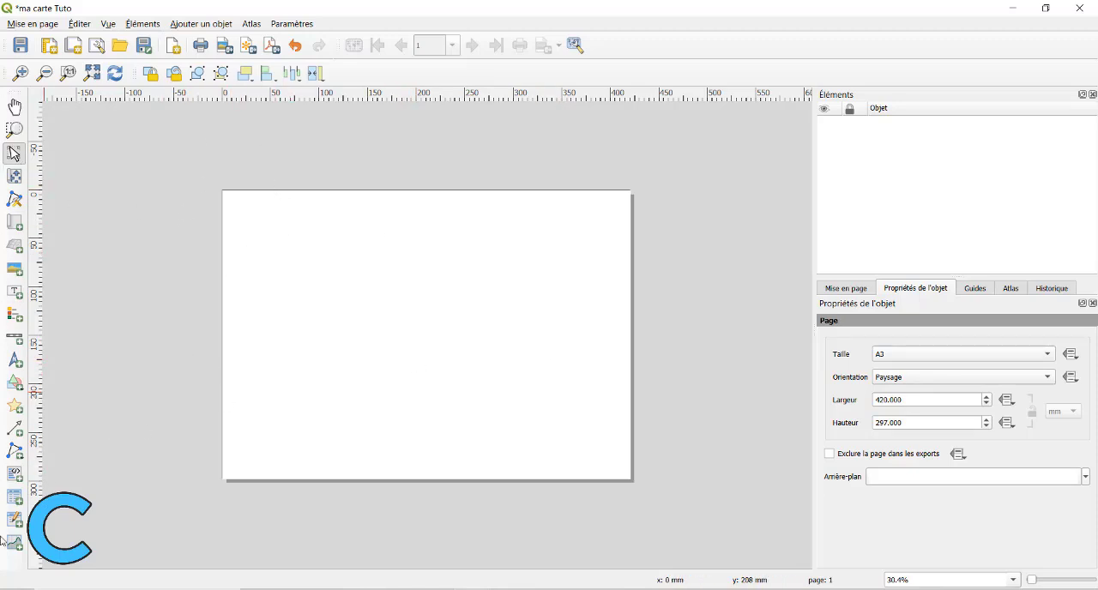
left_click(200, 24)
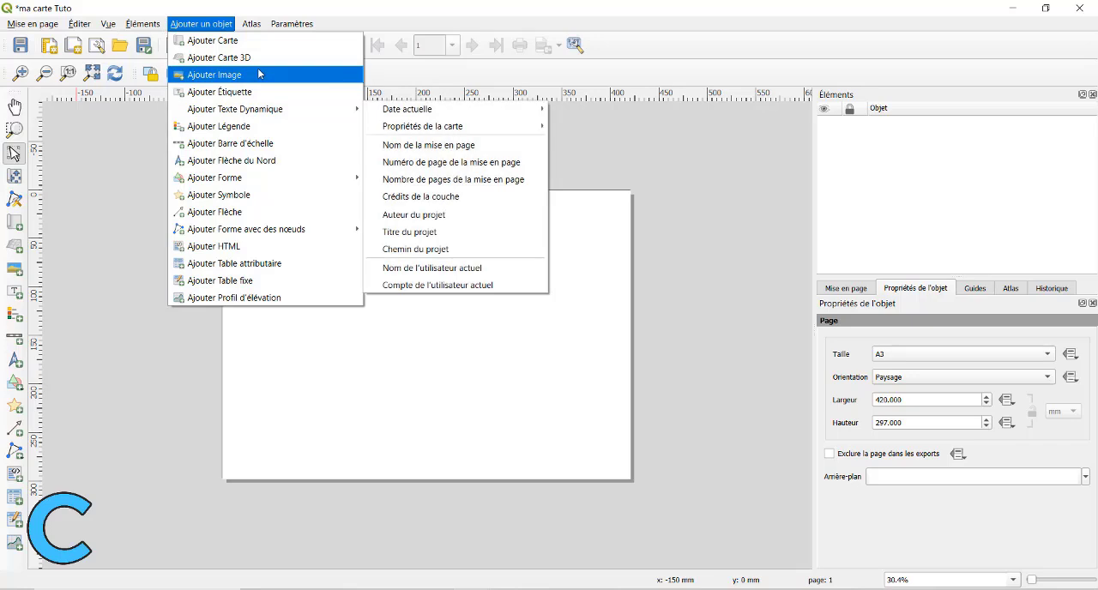
mouse_move(249, 177)
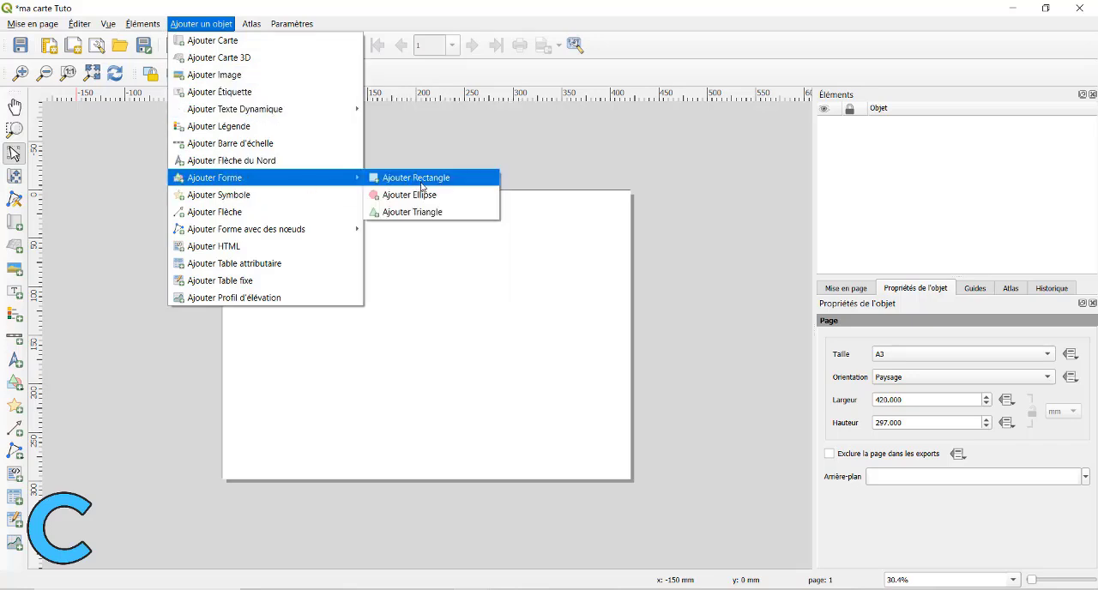
left_click(422, 182)
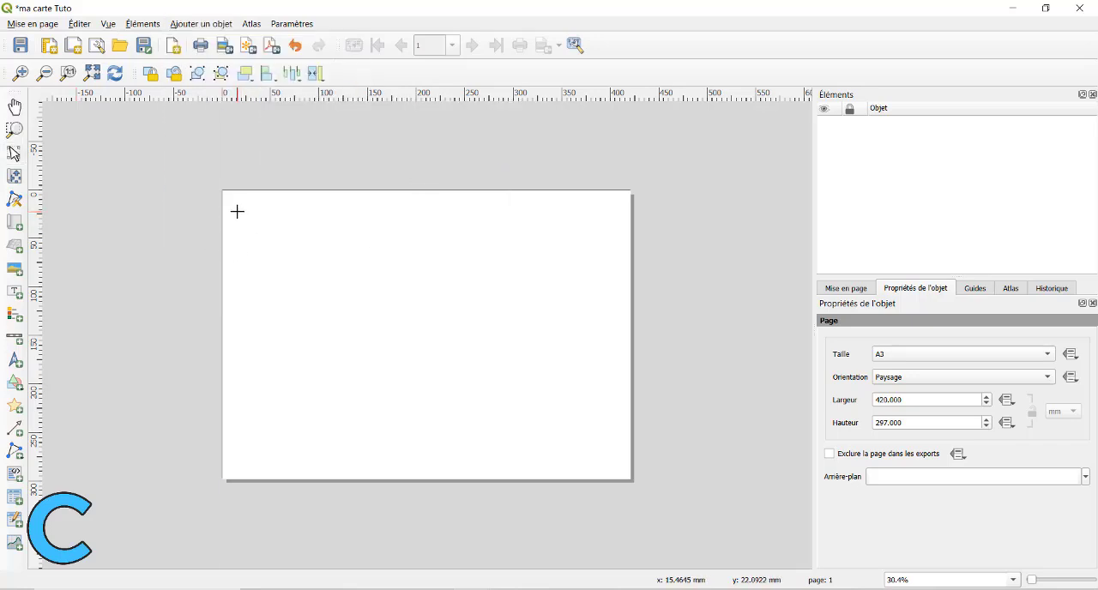
left_click(238, 211)
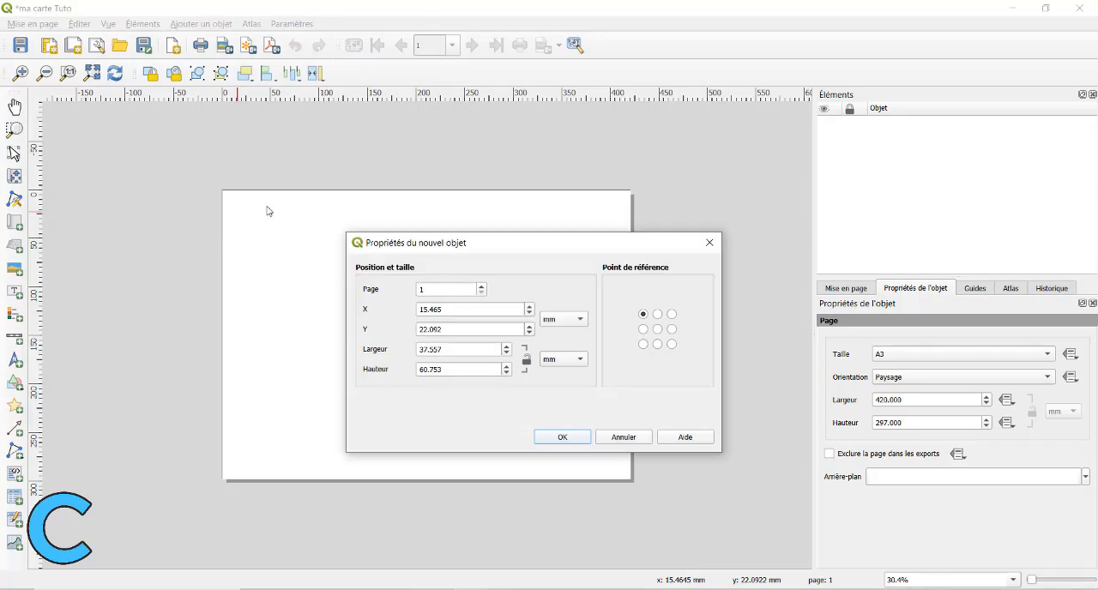
left_click(709, 243)
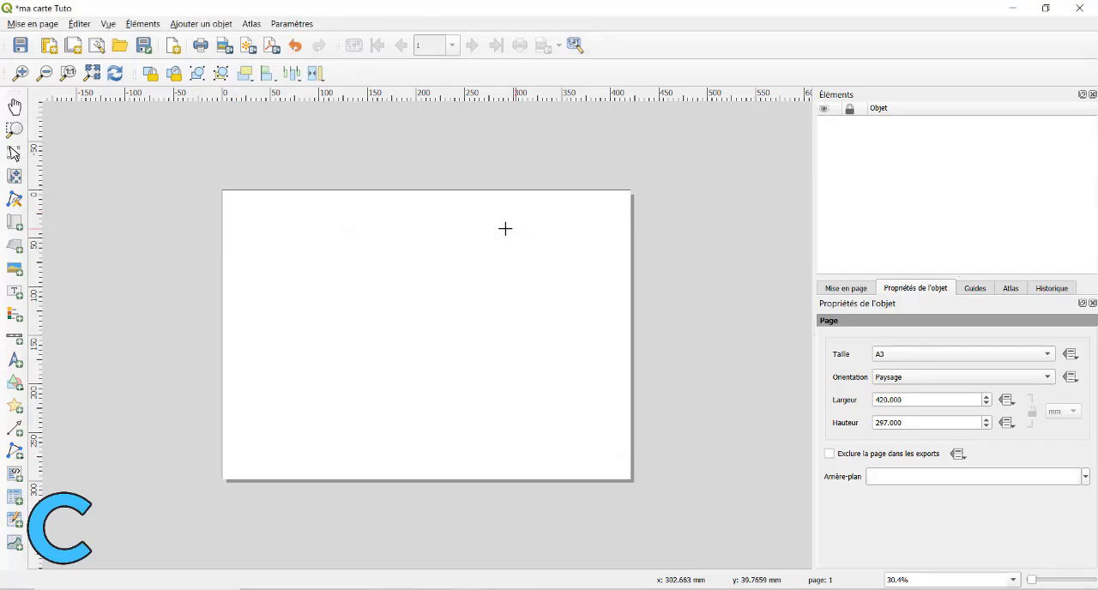
left_click_drag(239, 209, 569, 471)
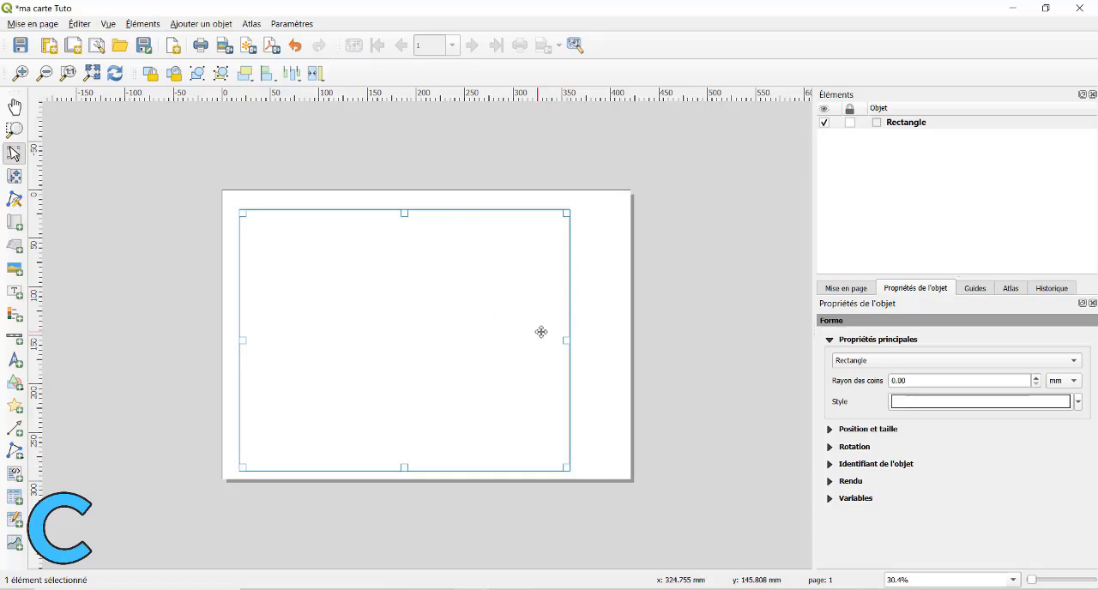
key("Delete")
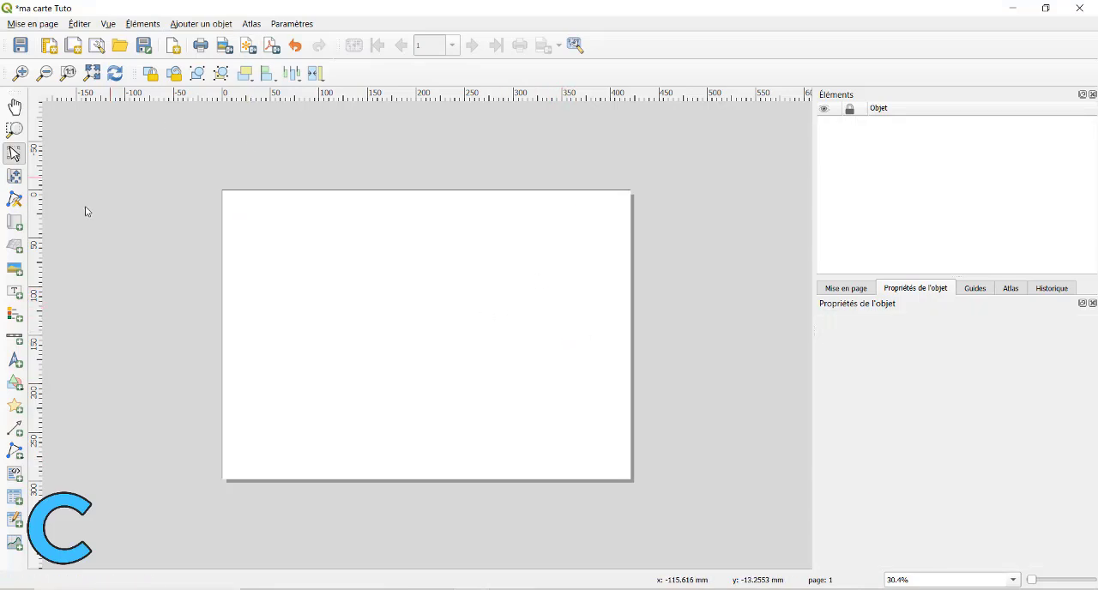
Add a rectangle to page 1 at X 10 mm and Y 10 mm, 400 mm wide and 200 mm high.
left_click(15, 382)
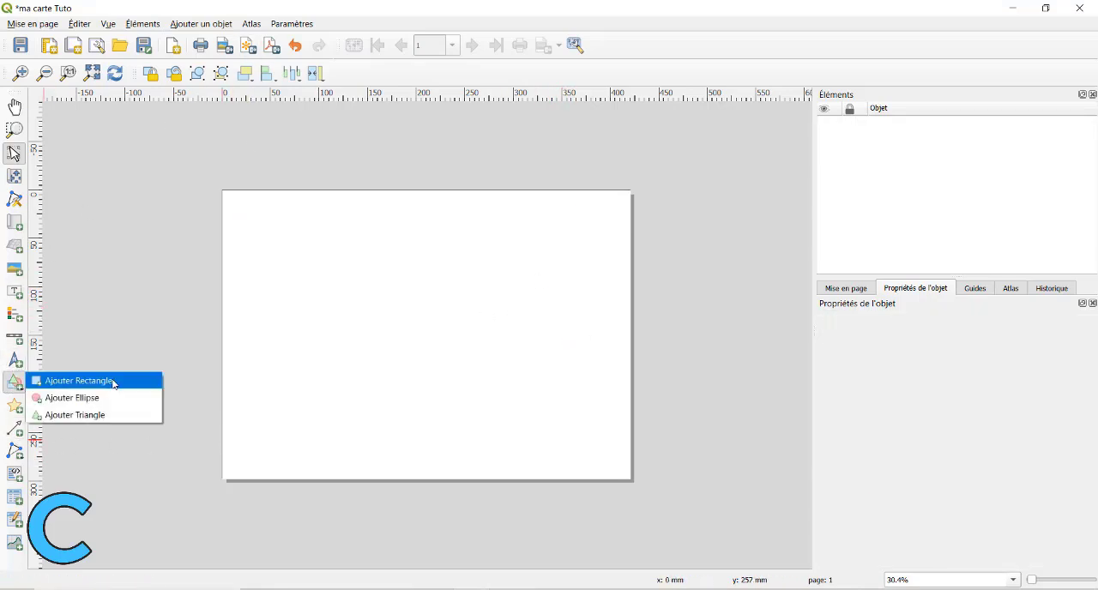
left_click(113, 384)
left_click(251, 216)
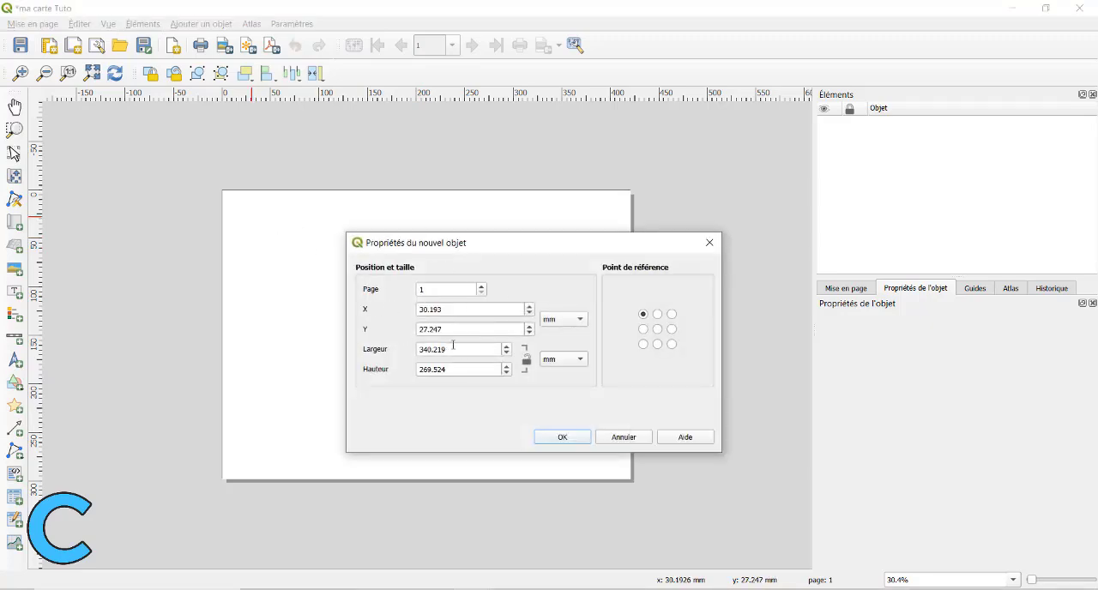
left_click(442, 310)
key("Tab")
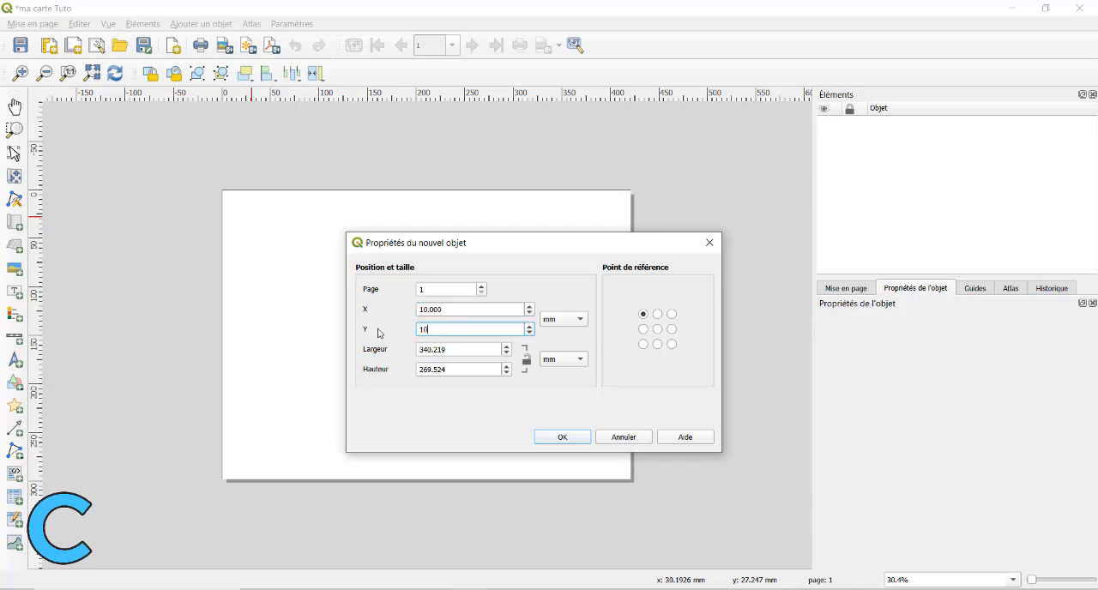
left_click(460, 351)
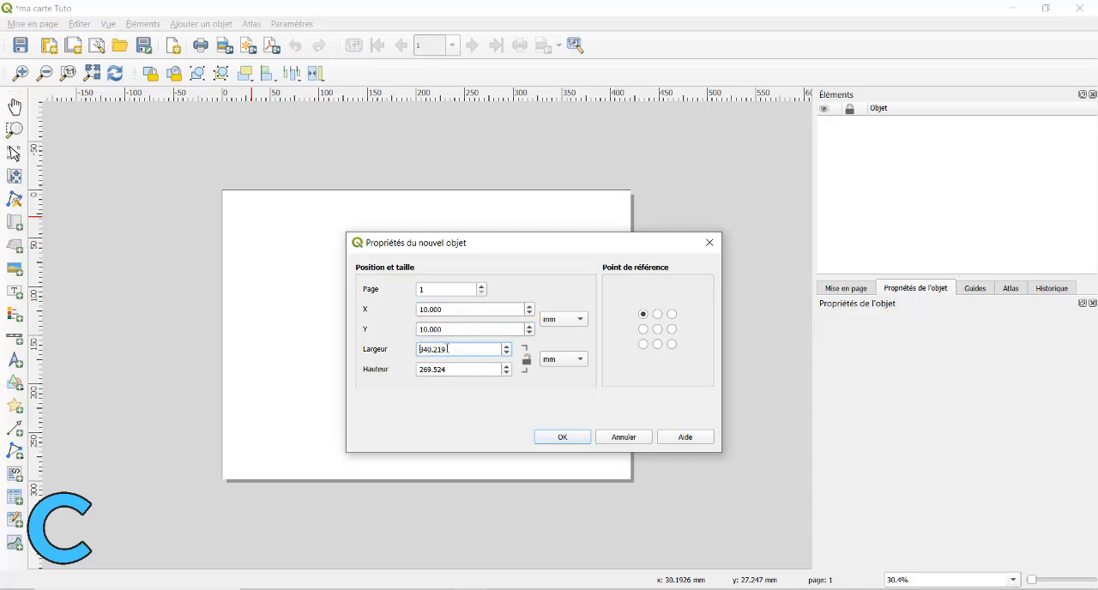
left_click_drag(398, 247, 477, 235)
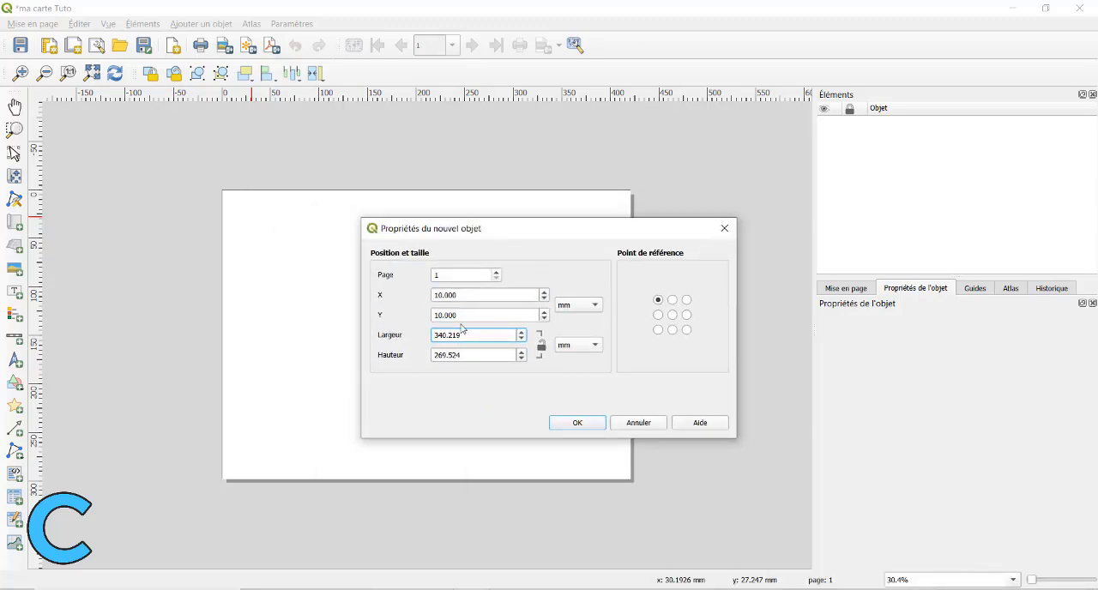
left_click_drag(461, 329, 430, 339)
type("400")
key("Tab")
type("200")
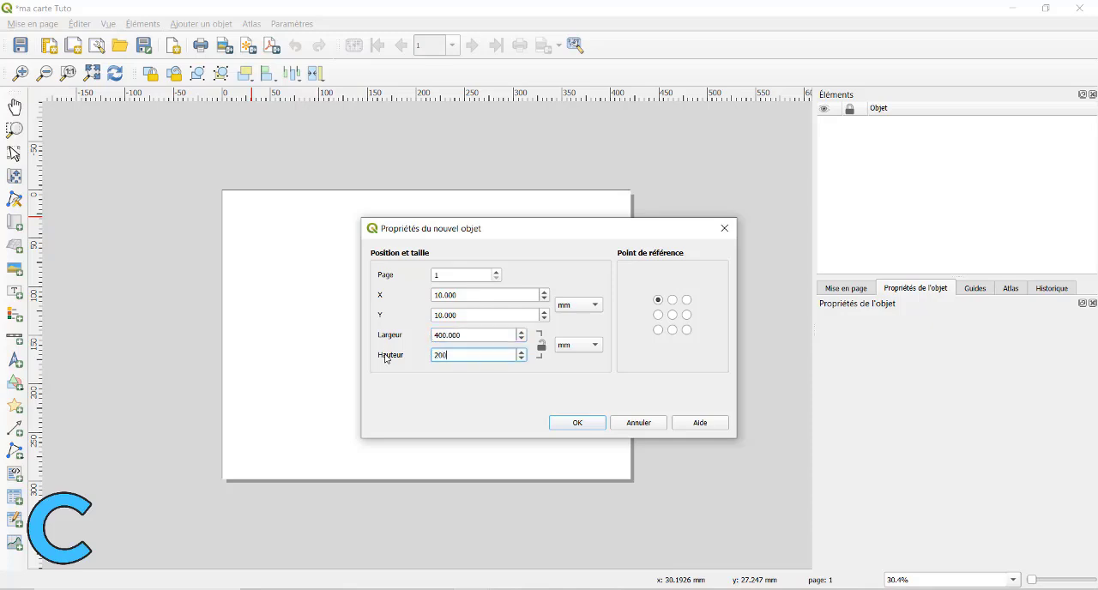
left_click(590, 423)
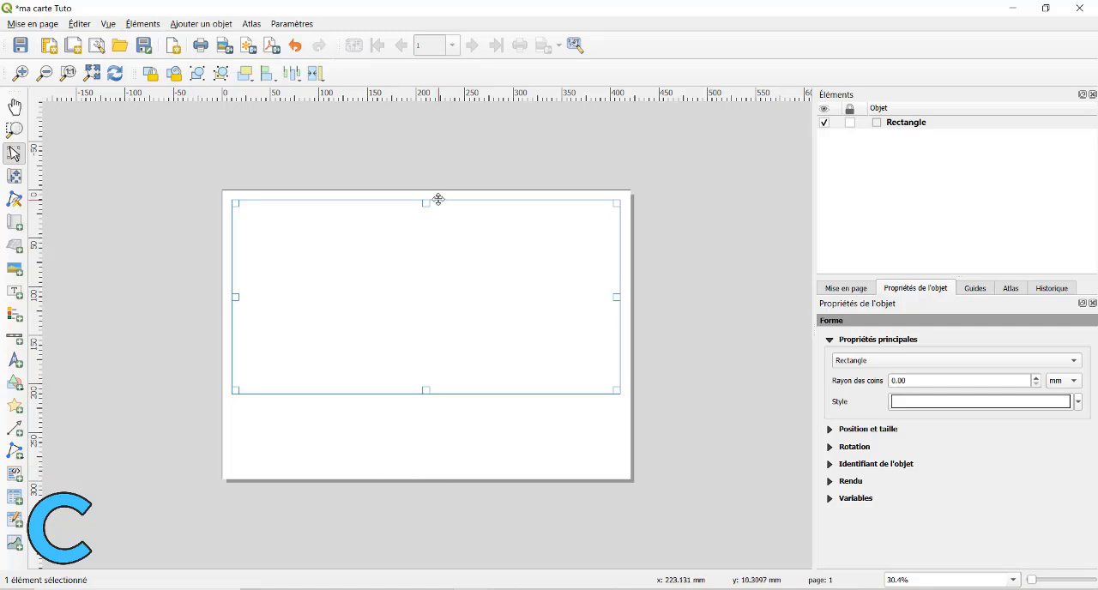
Set the rectangle's height to 277 mm.
left_click(604, 455)
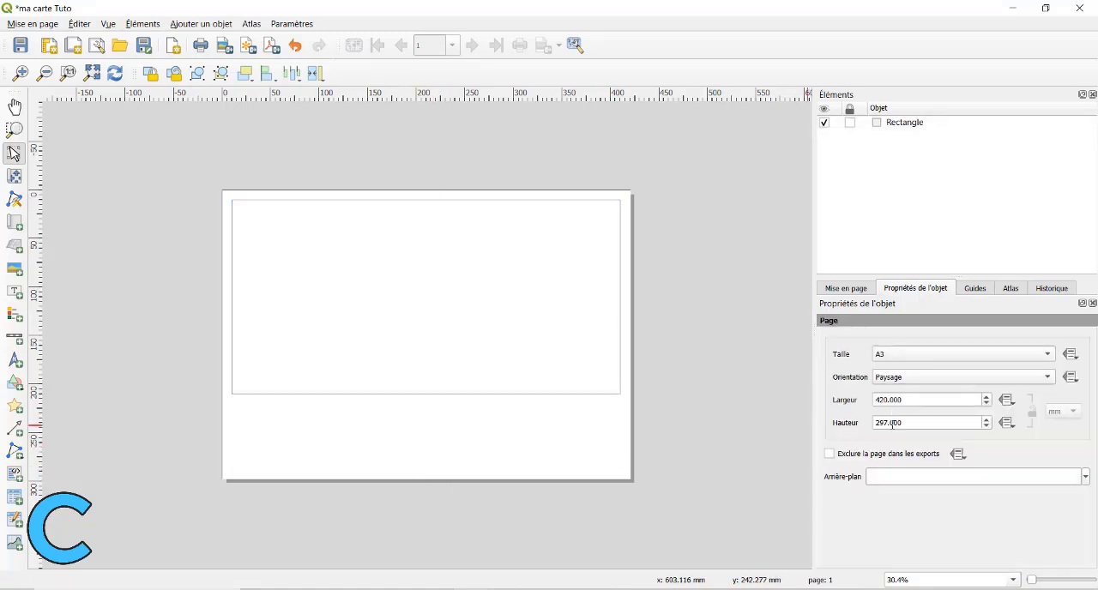
left_click(405, 368)
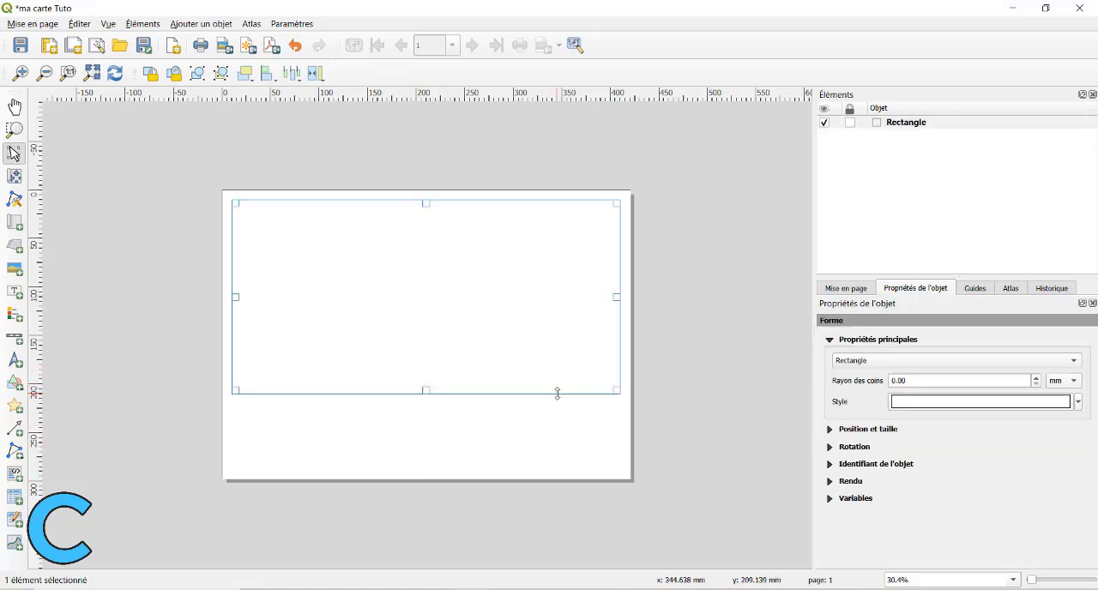
scroll(909, 497, "down", 1)
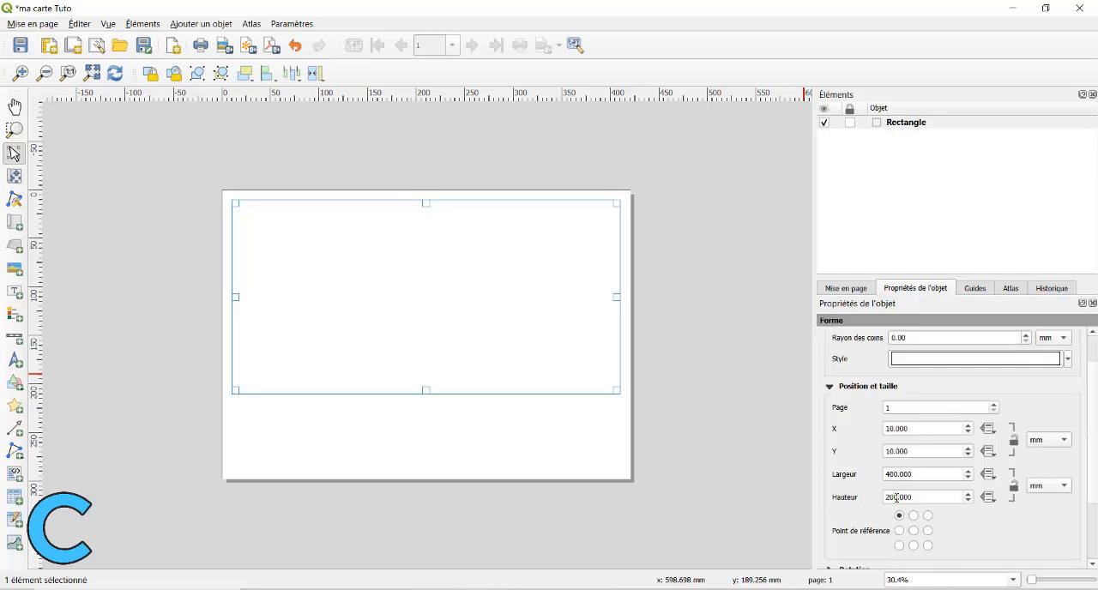
left_click(897, 498)
key("BackSpace")
key("BackSpace")
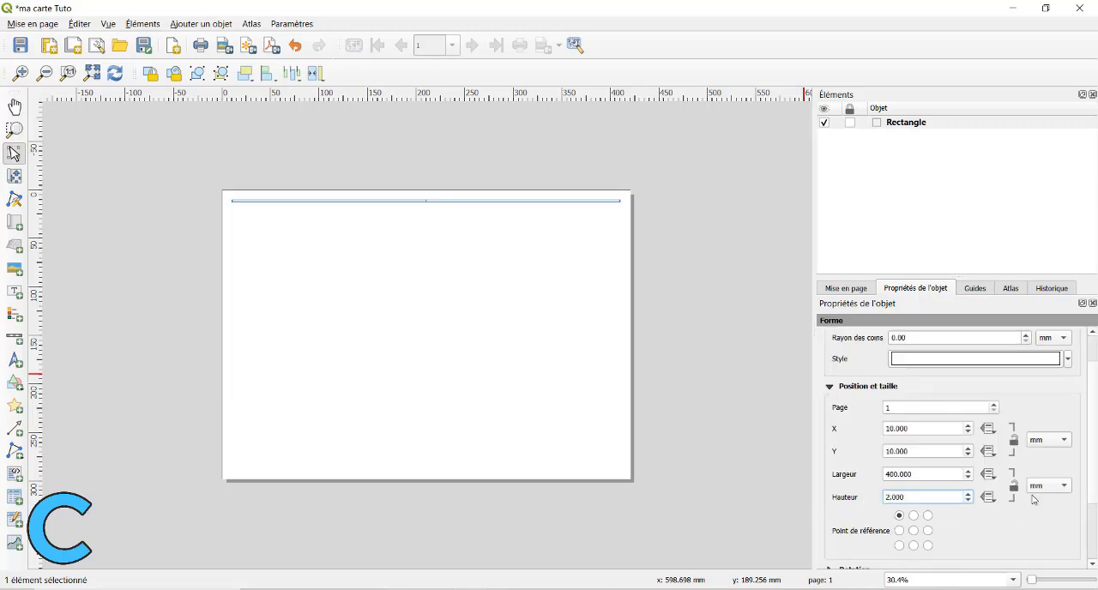
type("77")
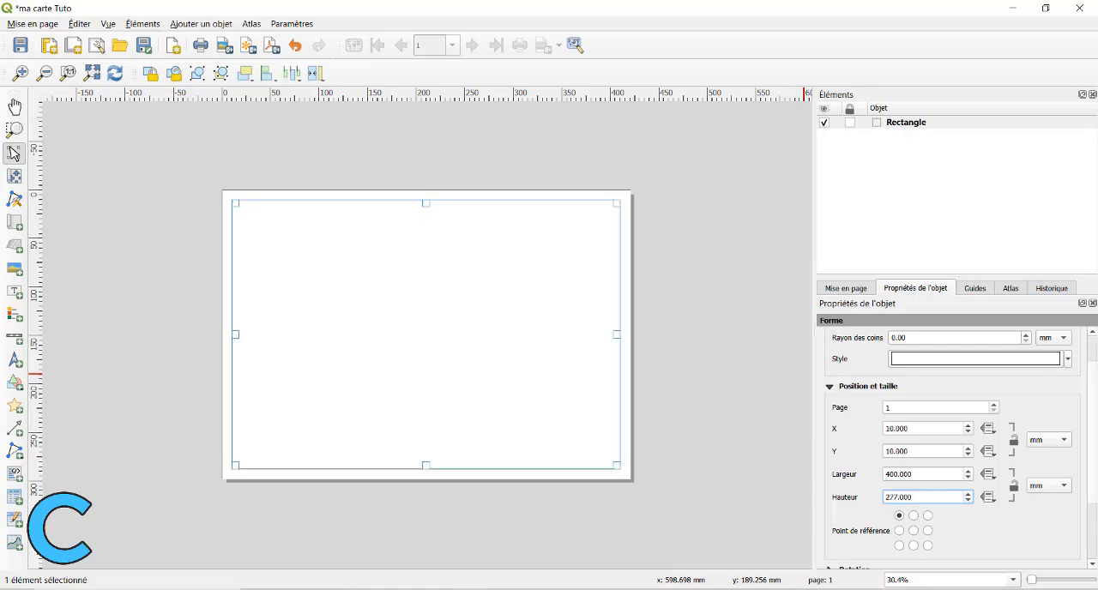
left_click(838, 389)
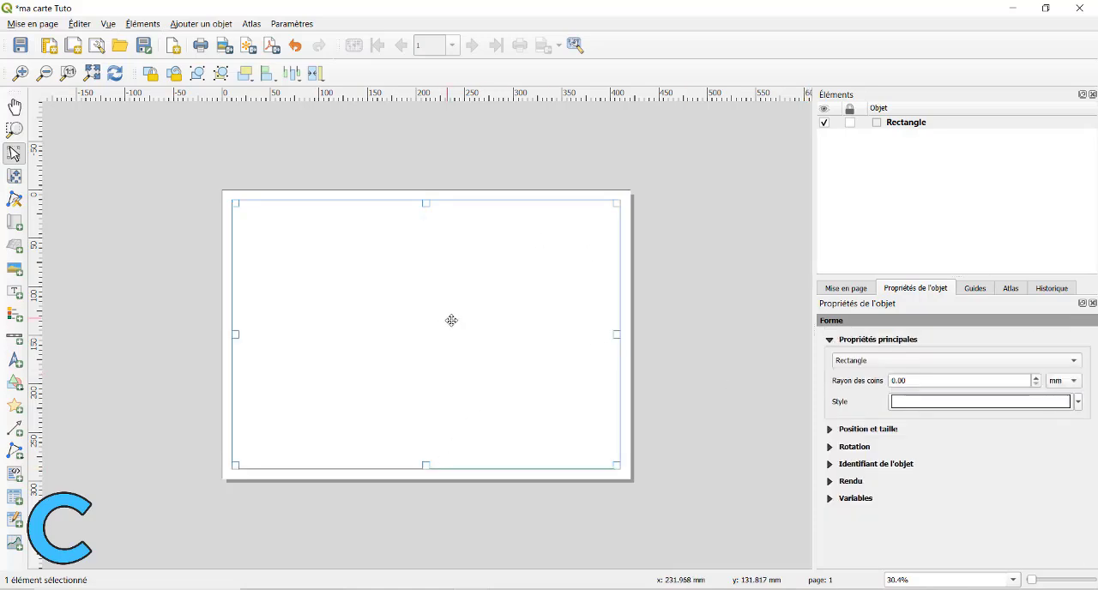
left_click(1078, 402)
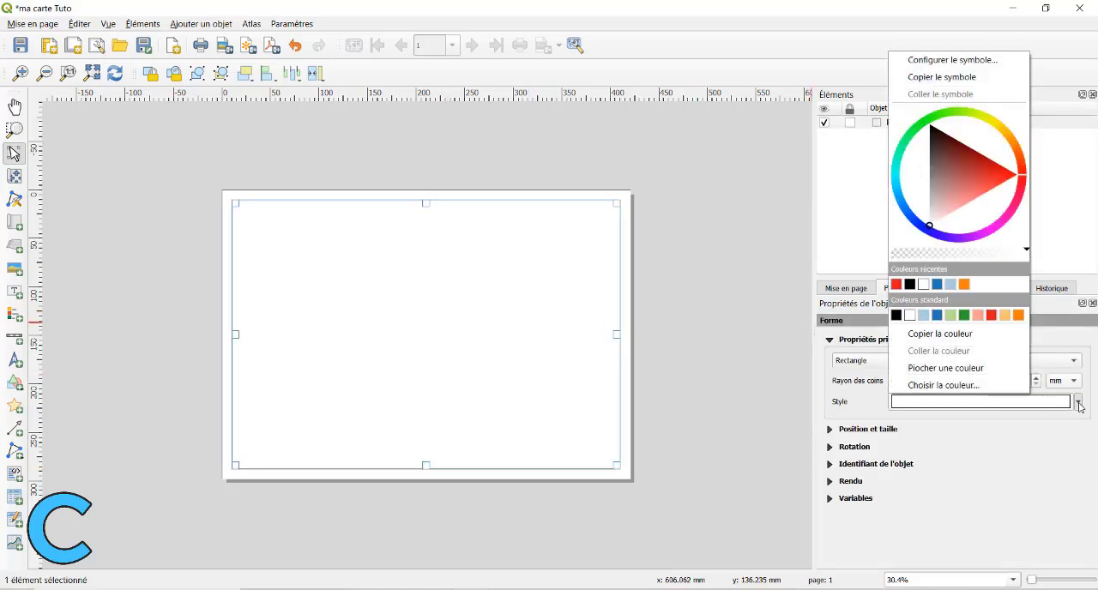
left_click(1080, 407)
left_click(834, 340)
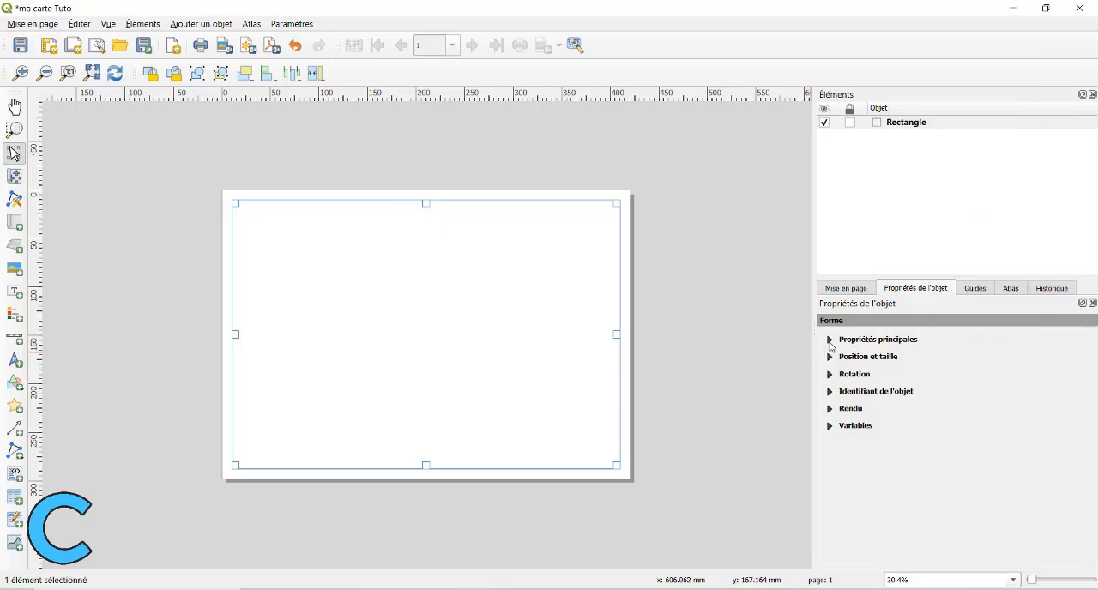
left_click(831, 293)
left_click(914, 290)
left_click(837, 340)
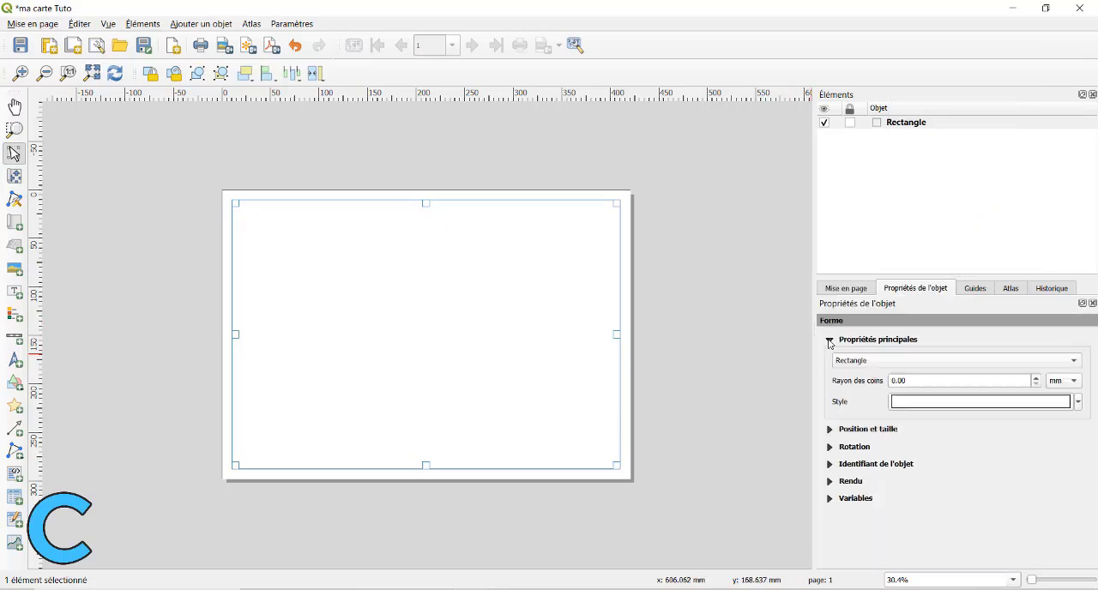
Set the stroke width of the rectangle's simple fill (Remplissage simple) to 0.6 mm.
left_click(952, 401)
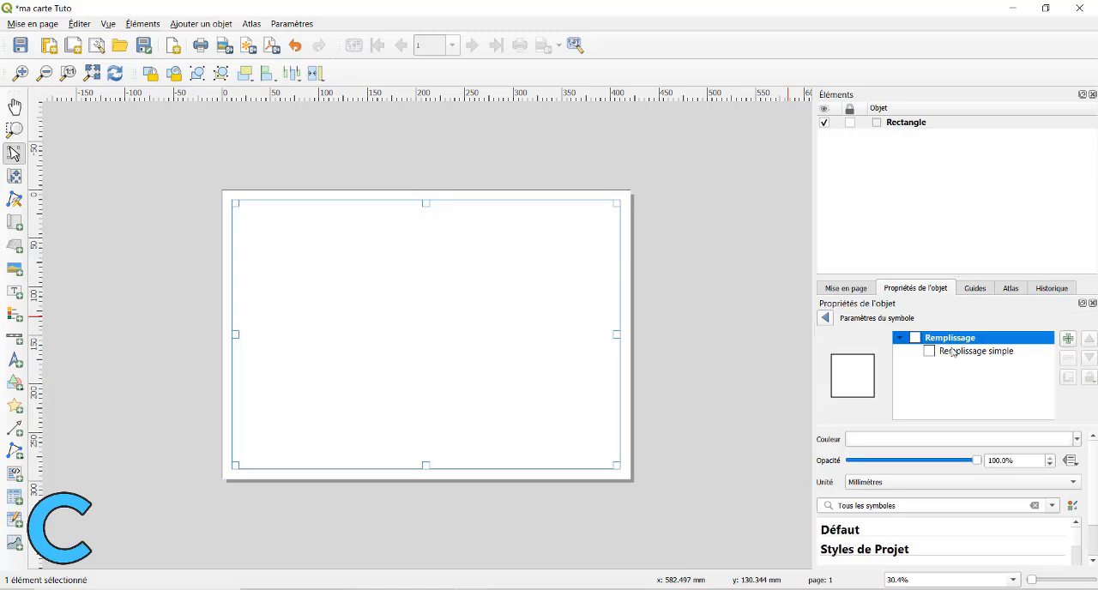
left_click(954, 351)
scroll(887, 474, "down", 2)
scroll(893, 467, "up", 1)
left_click(916, 492)
key("BackSpace")
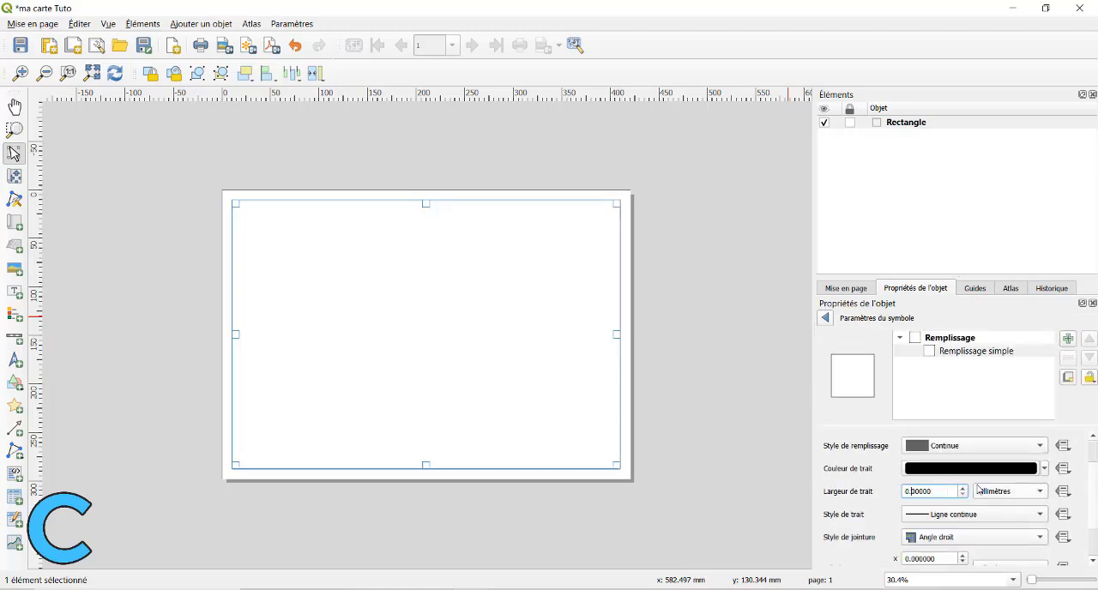
type("6")
left_click(709, 289)
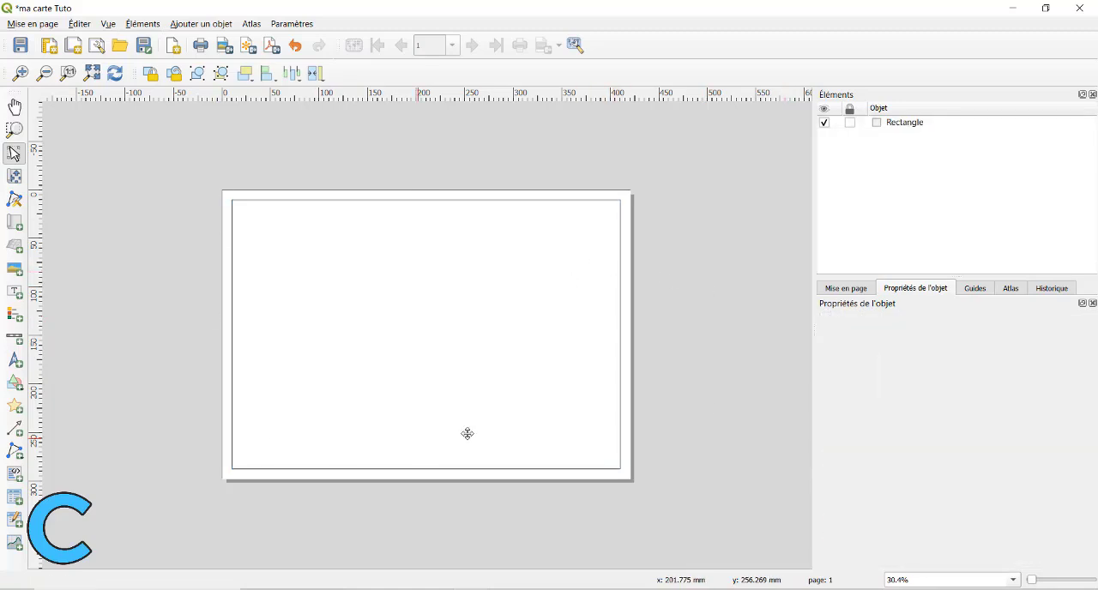
Select the rectangle frame to display its shape properties.
left_click(880, 123)
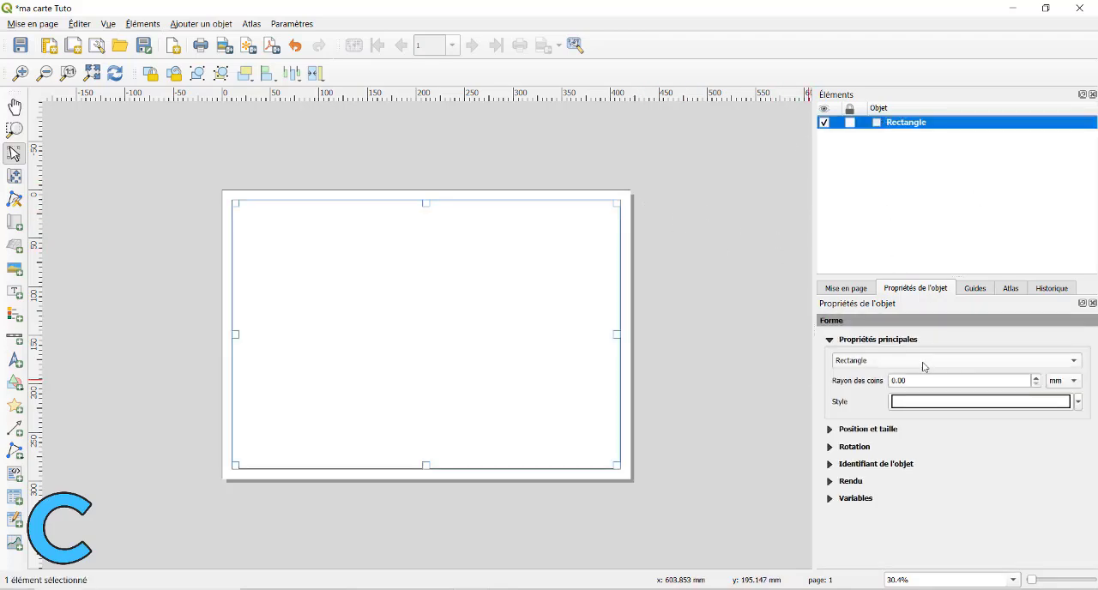
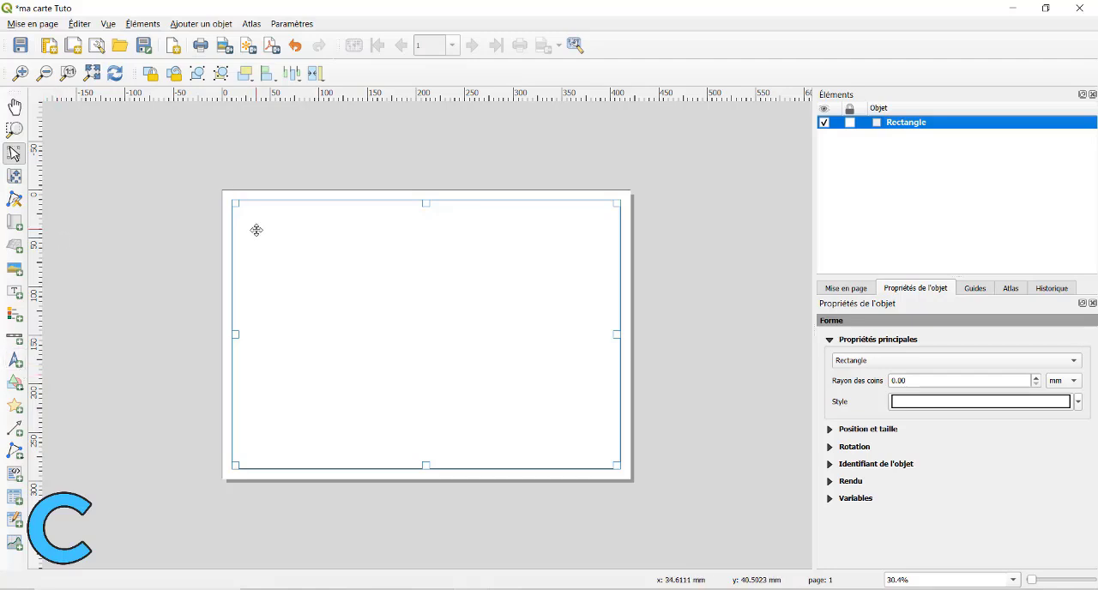
Add a title label across the top of the frame with the text CARTE FERROVIAIRE DE LA VILLE DE DOUALA.
left_click(14, 292)
left_click_drag(286, 209, 564, 236)
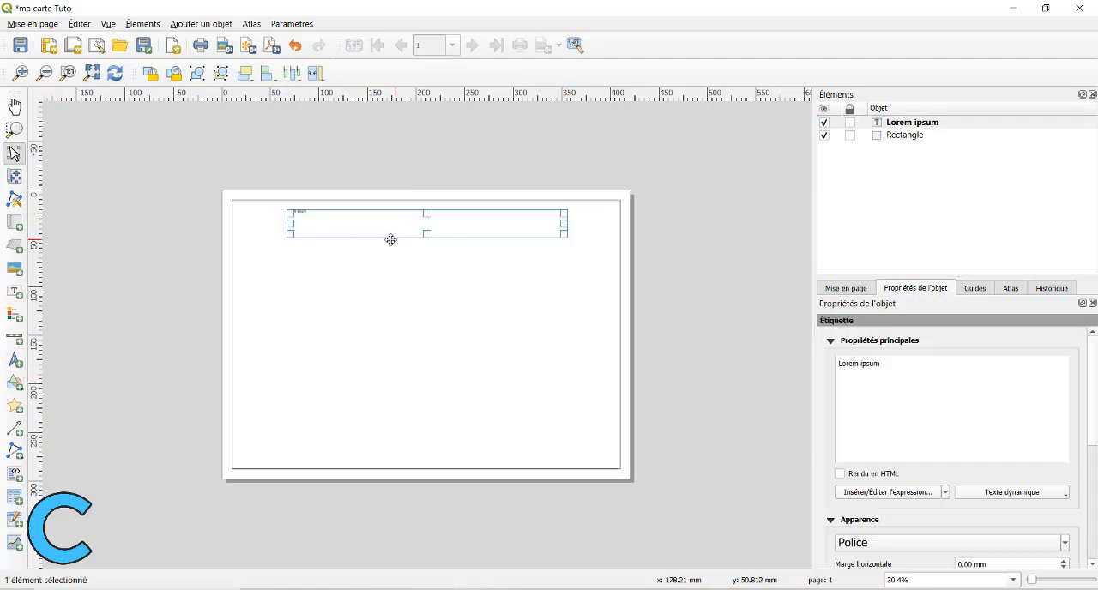
left_click_drag(883, 364, 798, 363)
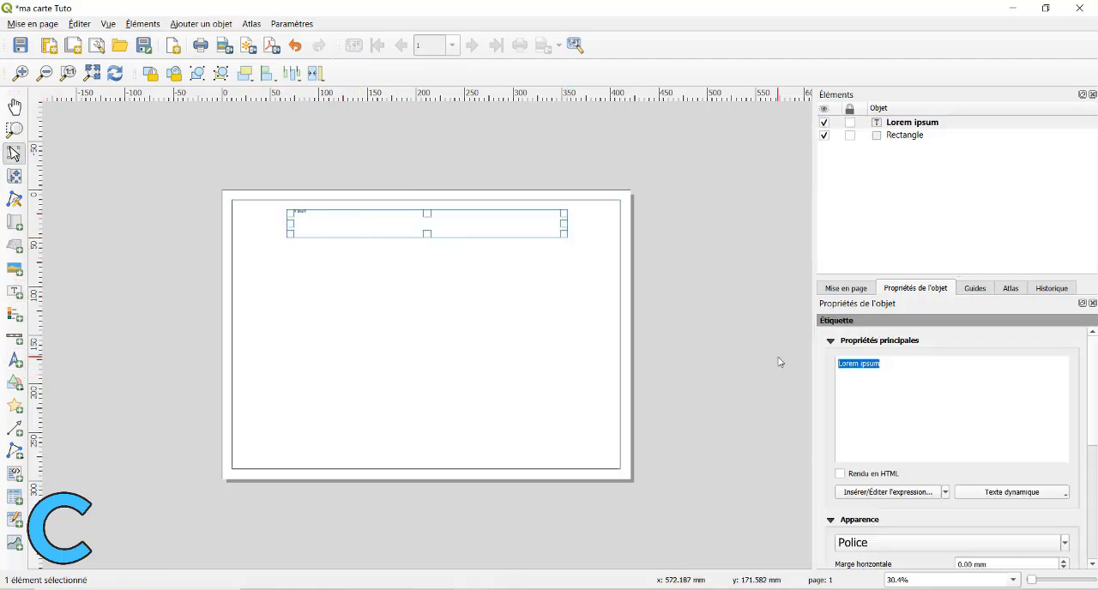
type("CAR")
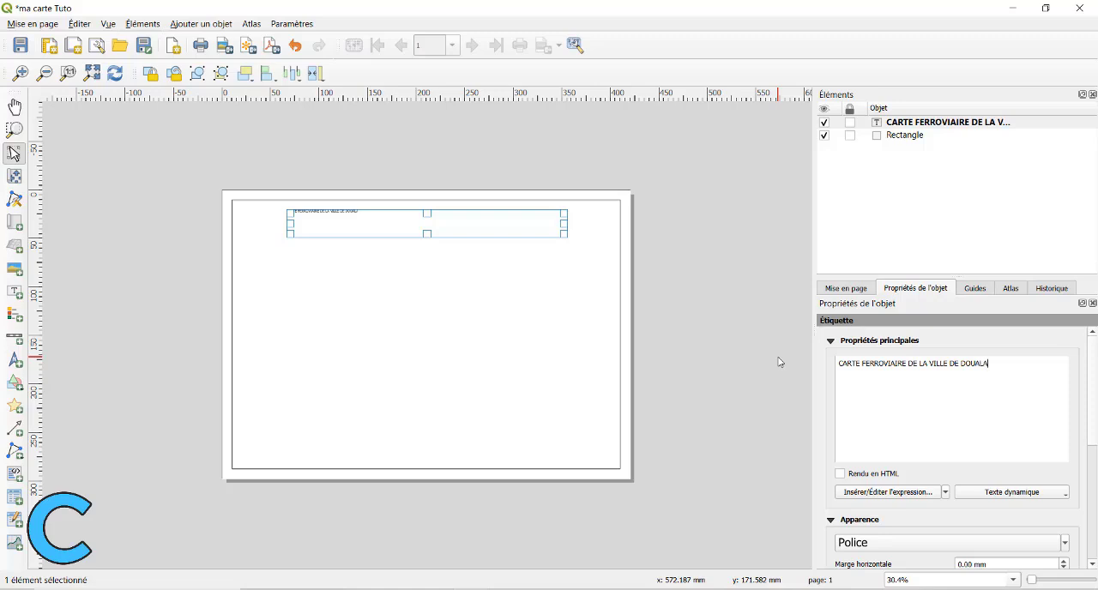
Set the title label's font to Arial in the Gras (bold) style.
scroll(911, 388, "down", 4)
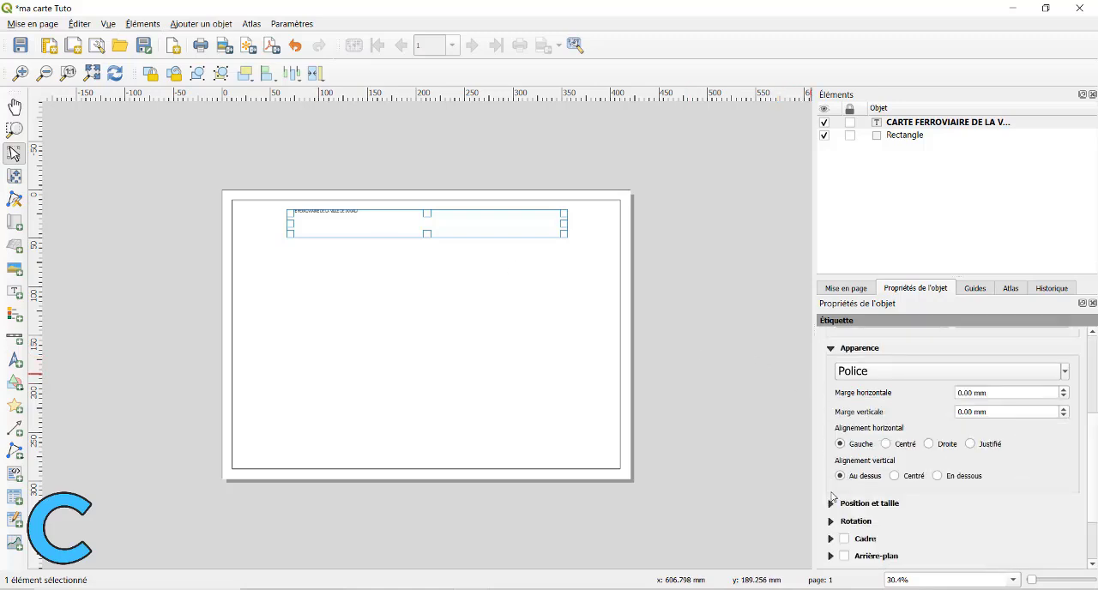
left_click(1065, 372)
left_click(1001, 374)
left_click(1001, 377)
left_click(1050, 383)
key("a")
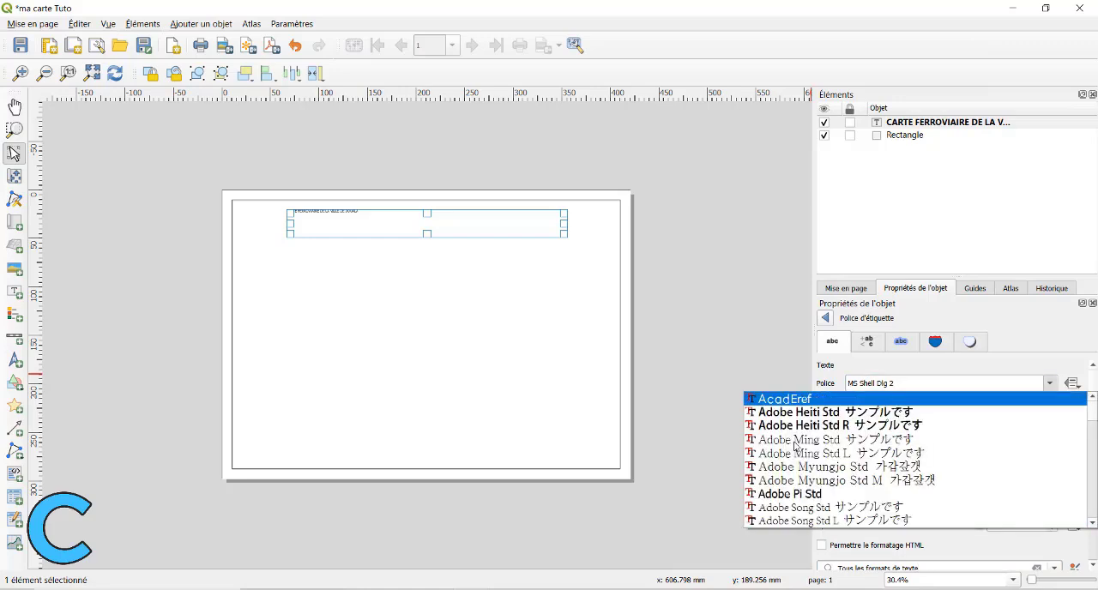
scroll(796, 445, "down", 4)
left_click(797, 443)
left_click(952, 412)
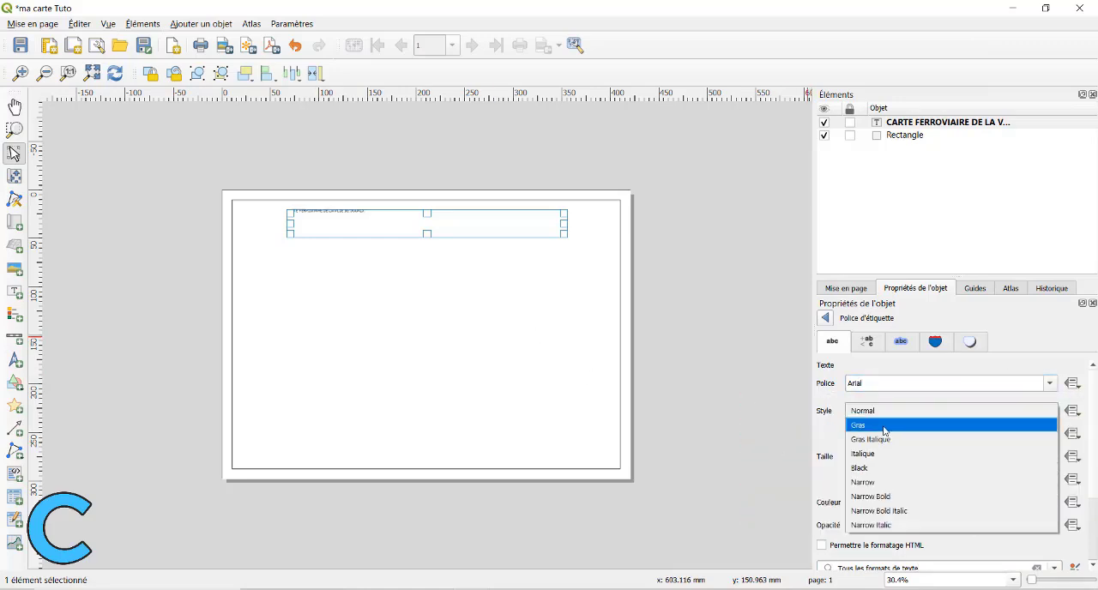
left_click(954, 422)
Set the title's font size to 20 points and its Arial style to Normal.
left_click_drag(892, 456, 812, 456)
type("16")
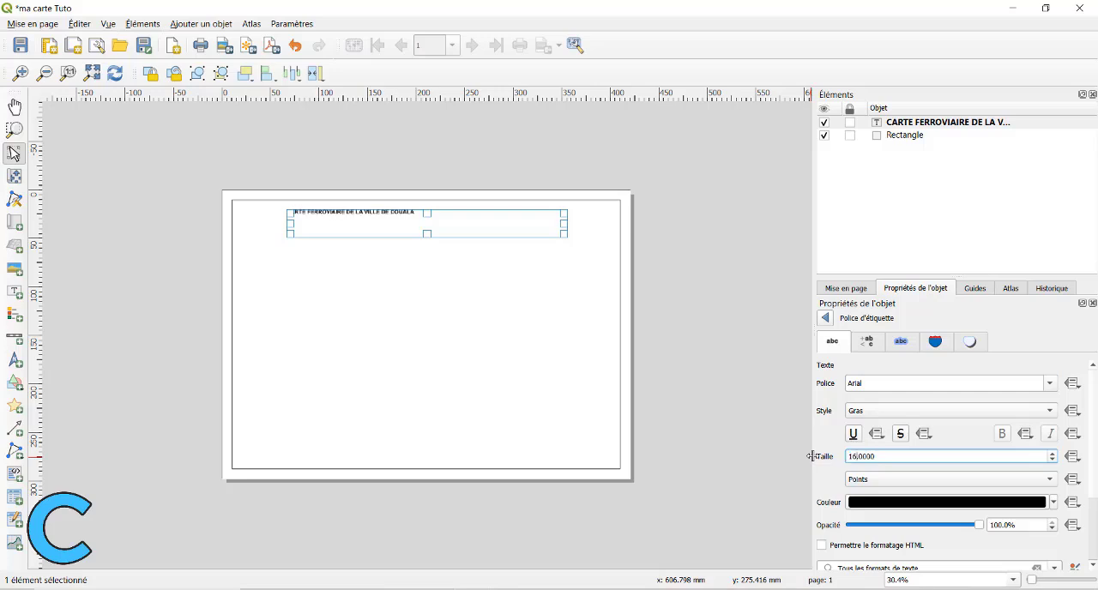
left_click_drag(883, 457, 784, 458)
type("20")
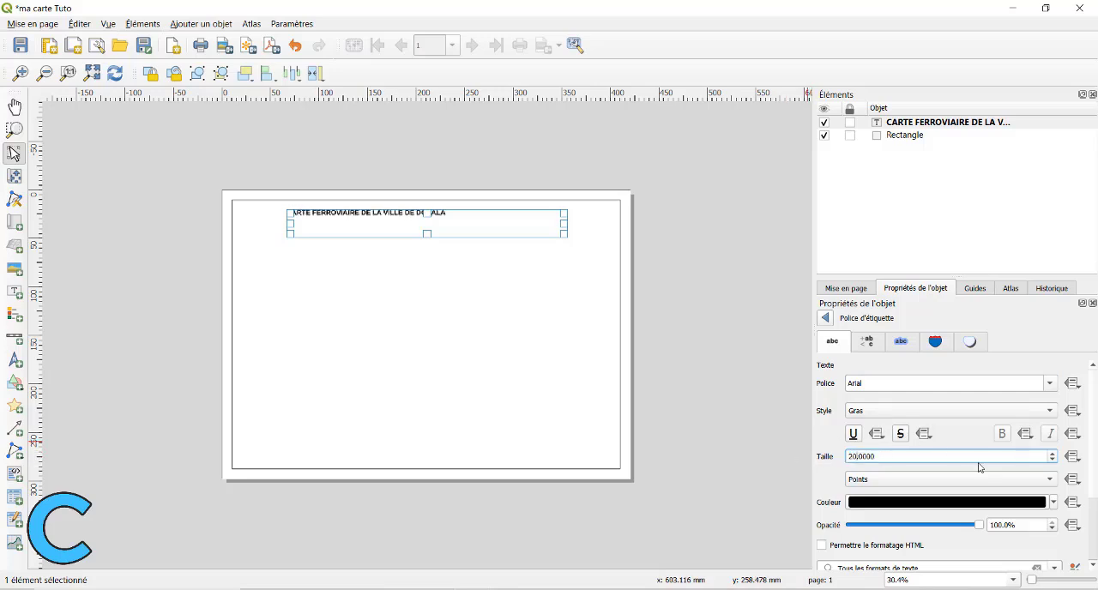
scroll(870, 471, "down", 2)
scroll(836, 443, "up", 2)
scroll(868, 384, "up", 1)
scroll(874, 384, "down", 1)
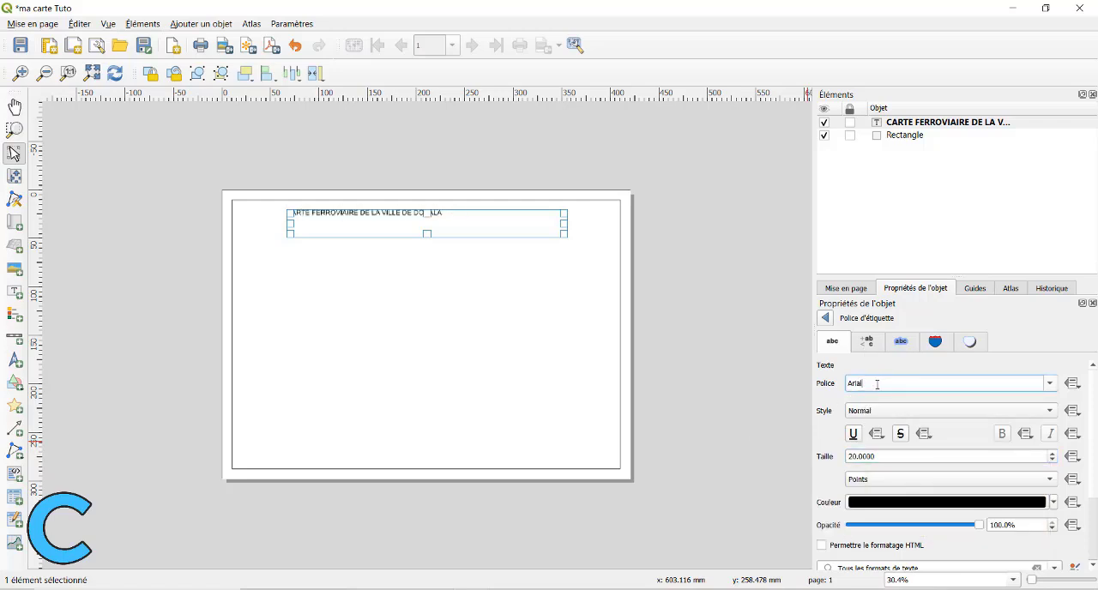
scroll(831, 414, "down", 2)
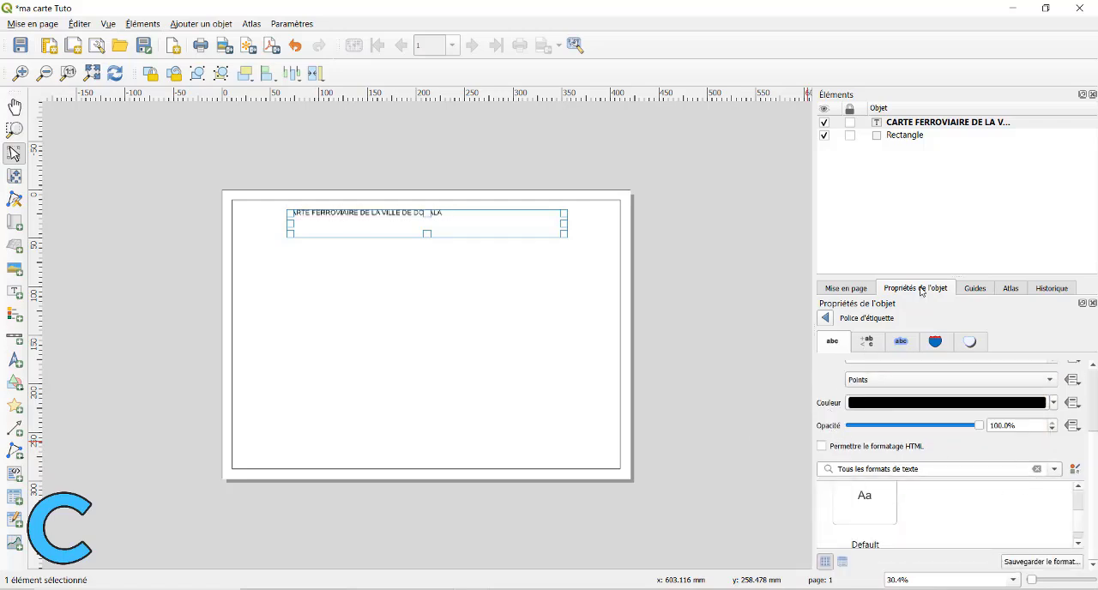
Centre the title text both horizontally and vertically within its label.
left_click(913, 125)
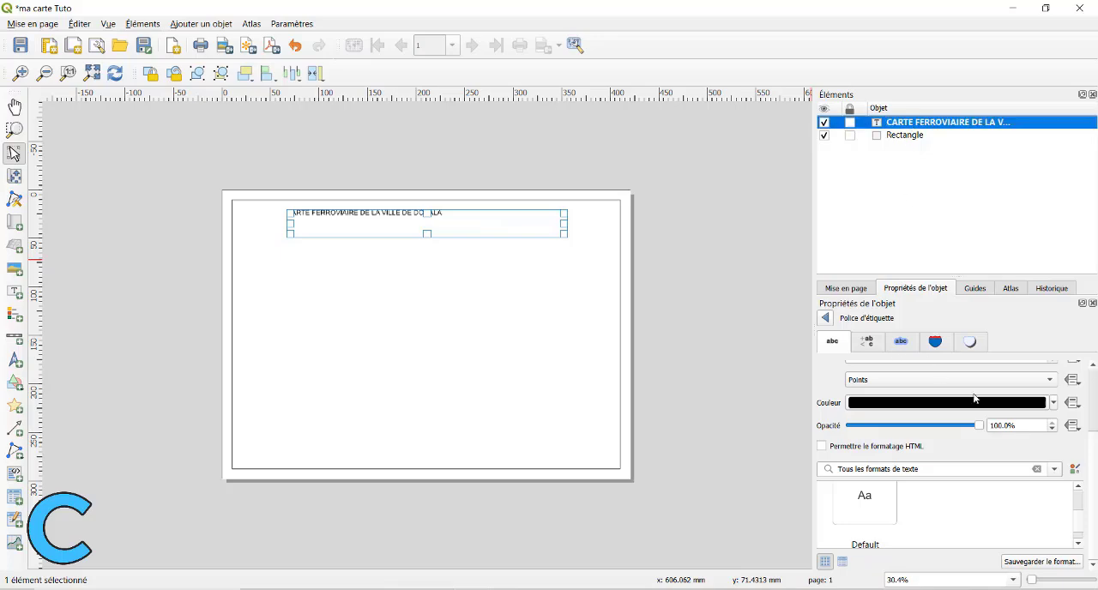
scroll(830, 515, "down", 1)
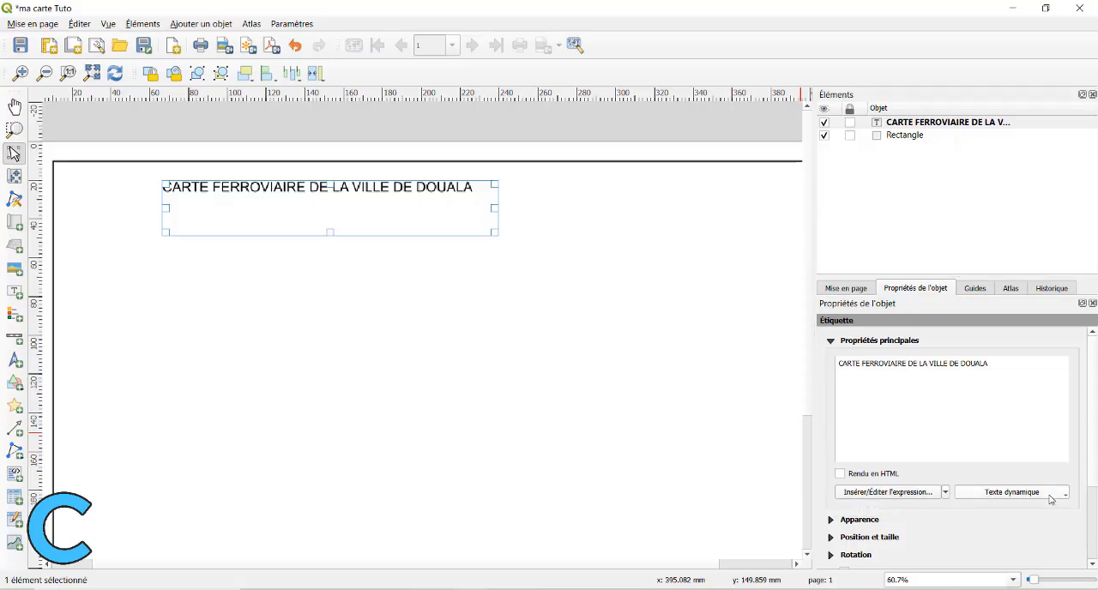
scroll(836, 402, "down", 2)
left_click(834, 403)
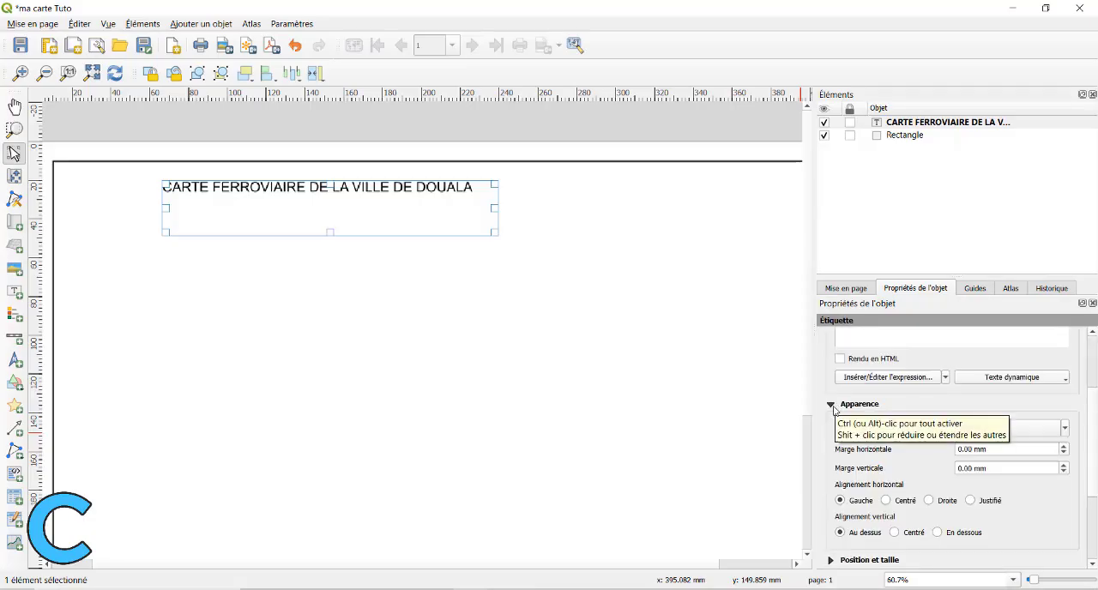
left_click(886, 501)
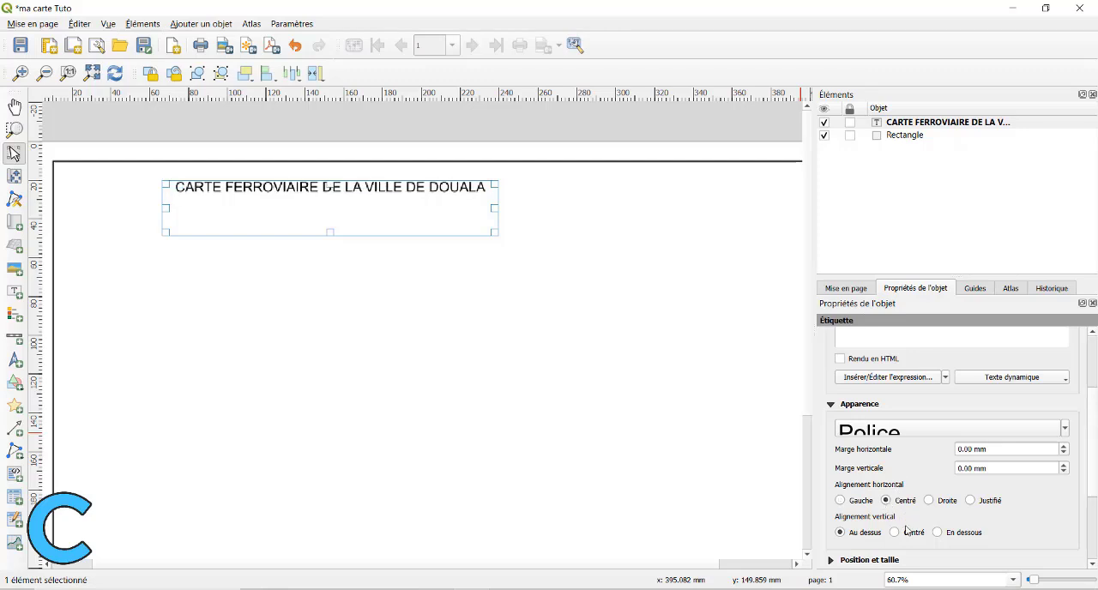
left_click(894, 533)
Move the title label to the top centre of the frame and reduce its height to about 19 mm.
scroll(862, 506, "down", 2)
left_click_drag(269, 202, 385, 195)
key("Up")
key("Up")
key("Up")
key("Up")
key("Up")
key("Up")
key("Up")
key("Down")
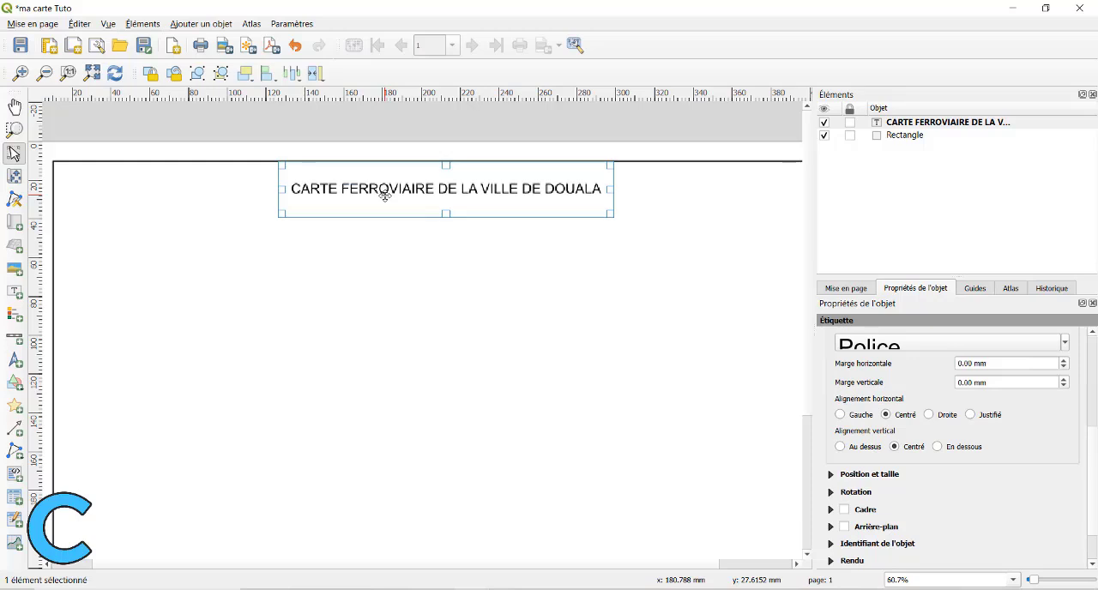
left_click_drag(448, 163, 450, 179)
key("Up")
key("Up")
key("Up")
key("Up")
key("Up")
key("Up")
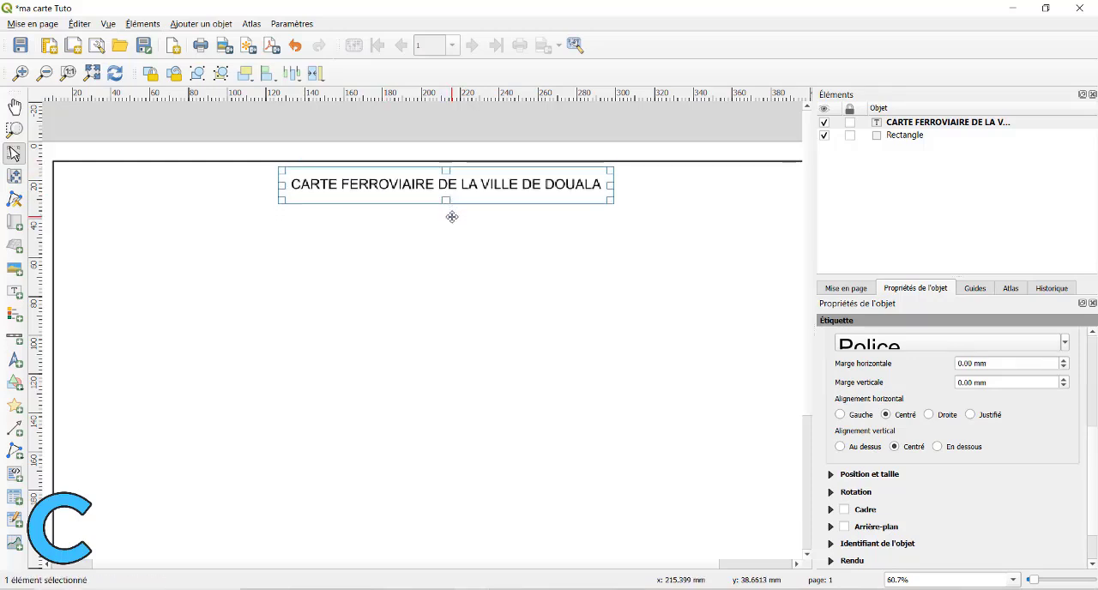
Add a north arrow inside the frame's upper-right corner, beside the title.
scroll(451, 217, "down", 1)
left_click(892, 134)
left_click(14, 360)
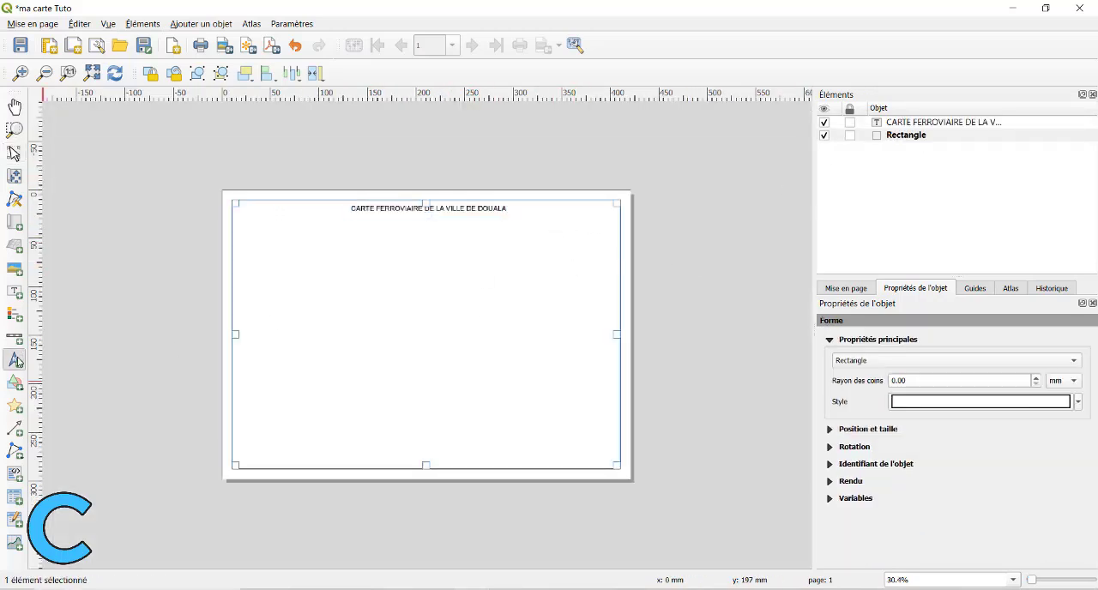
mouse_move(561, 217)
left_mouse_down()
mouse_move(592, 275)
mouse_move(577, 232)
left_mouse_up()
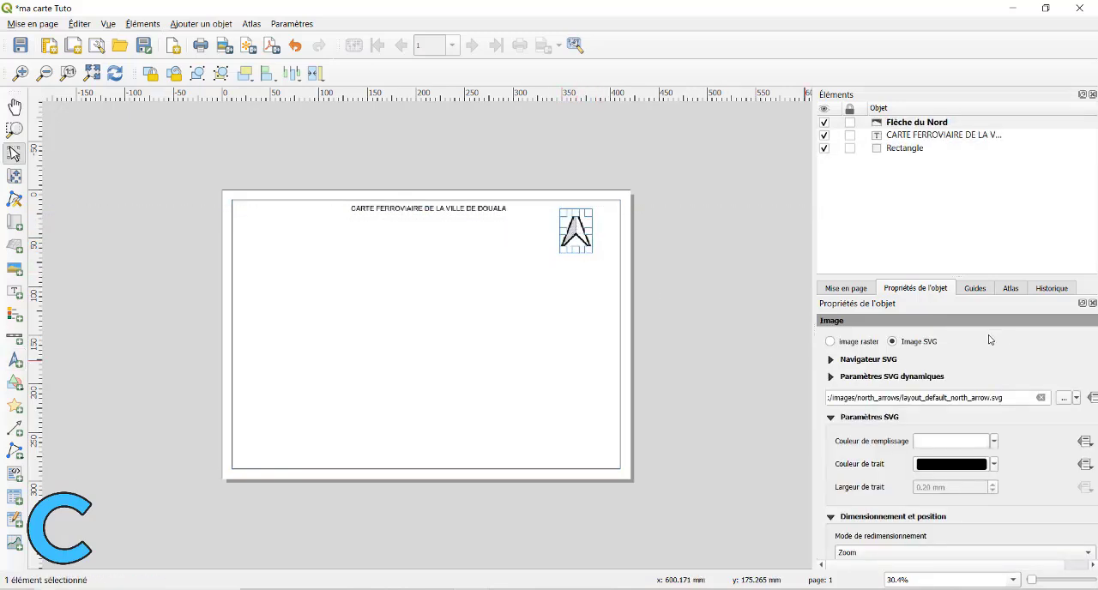
Examine the north arrow's SVG image library, fill and stroke colours, placement and rotation settings.
left_click(832, 363)
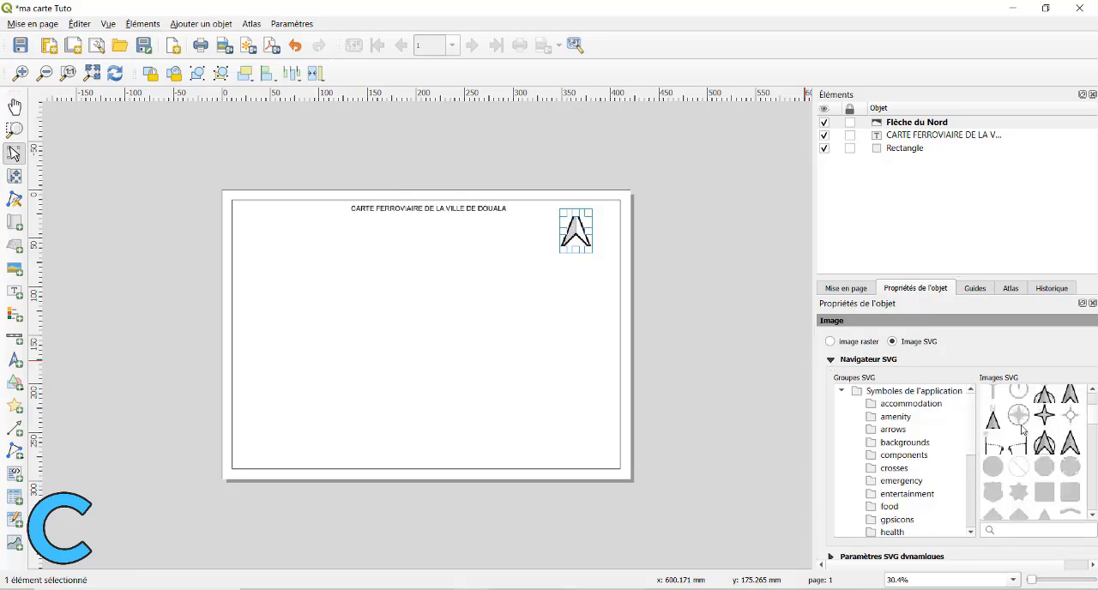
left_click(830, 360)
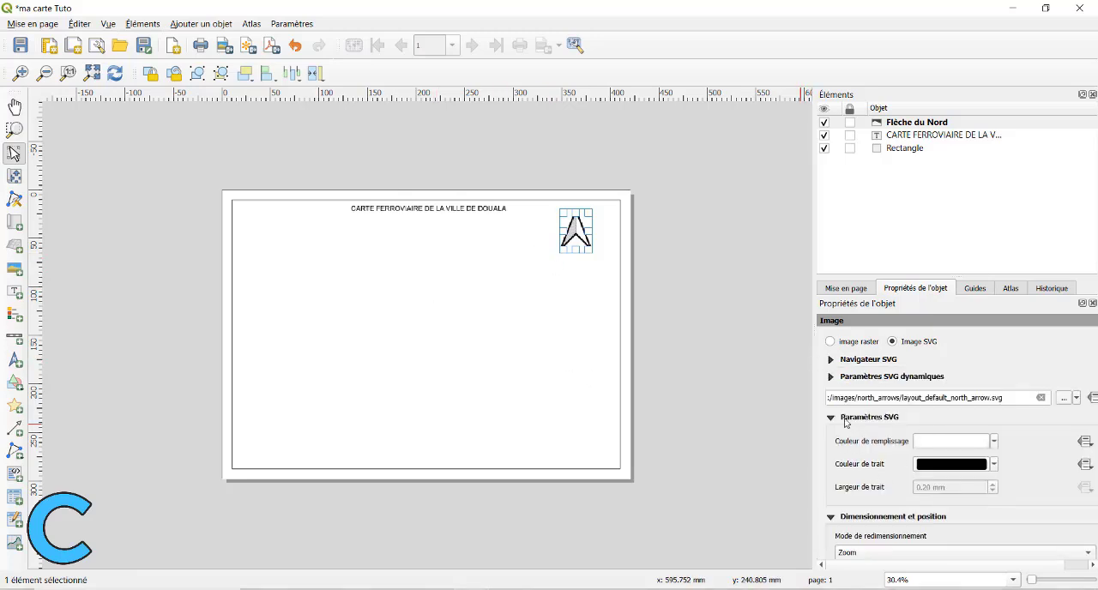
scroll(868, 430, "down", 1)
left_click(994, 422)
left_click(994, 477)
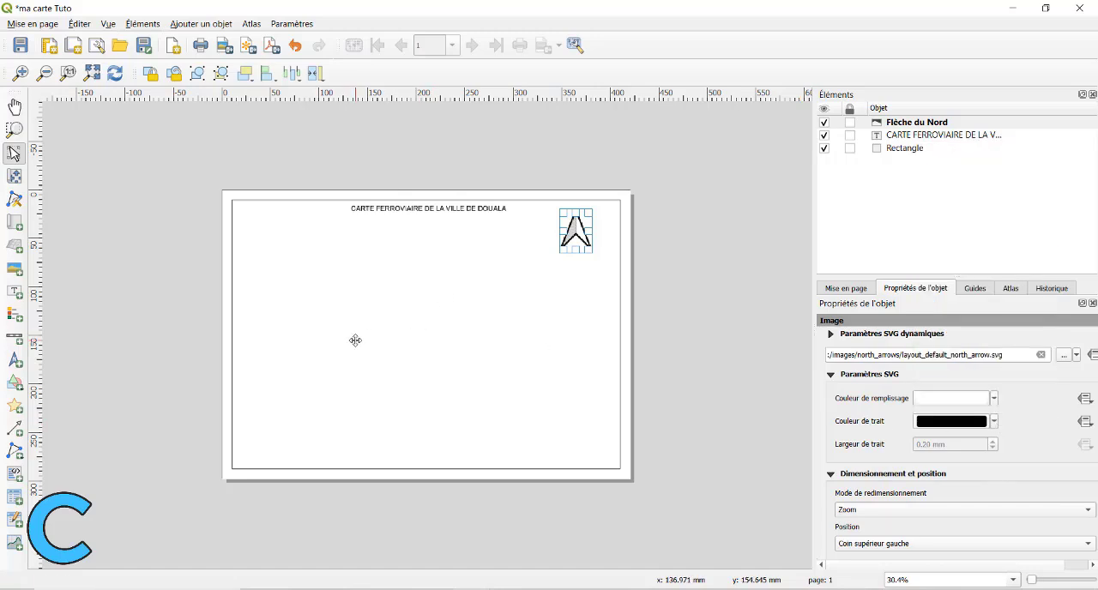
scroll(1008, 474, "down", 4)
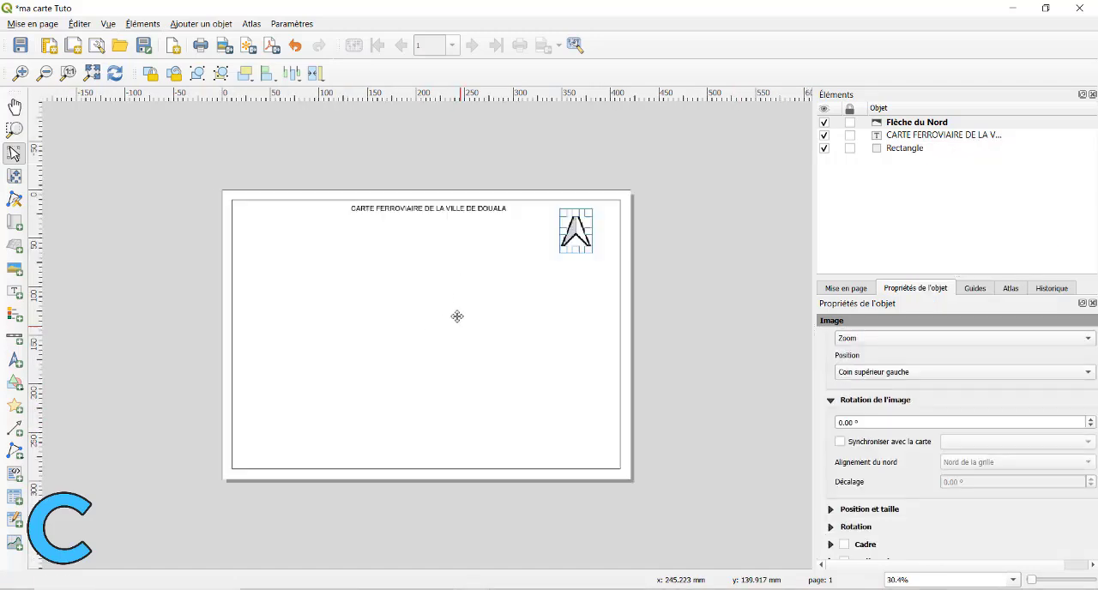
Add a map below the title and north arrow, spanning the frame's full 400 mm width and about 218 mm high.
left_click(320, 284)
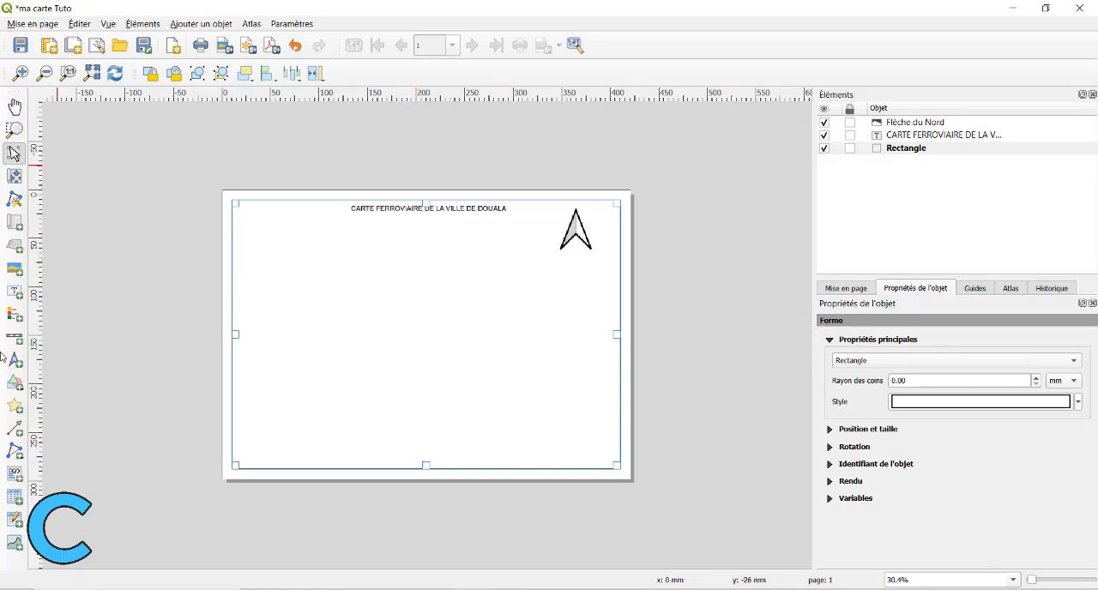
left_click(201, 23)
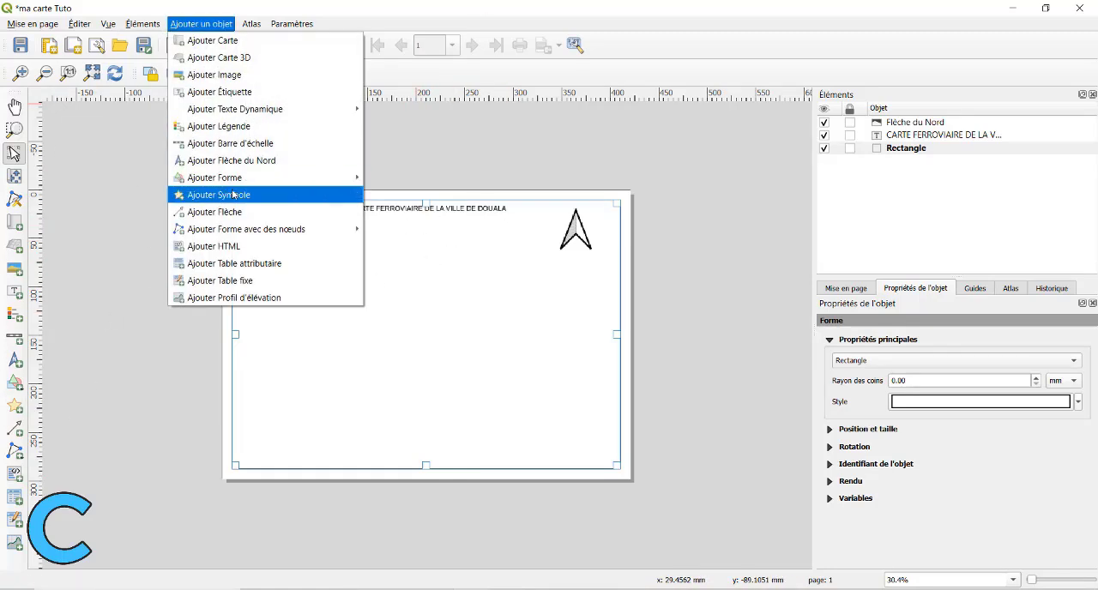
left_click(212, 40)
left_click_drag(235, 465, 619, 257)
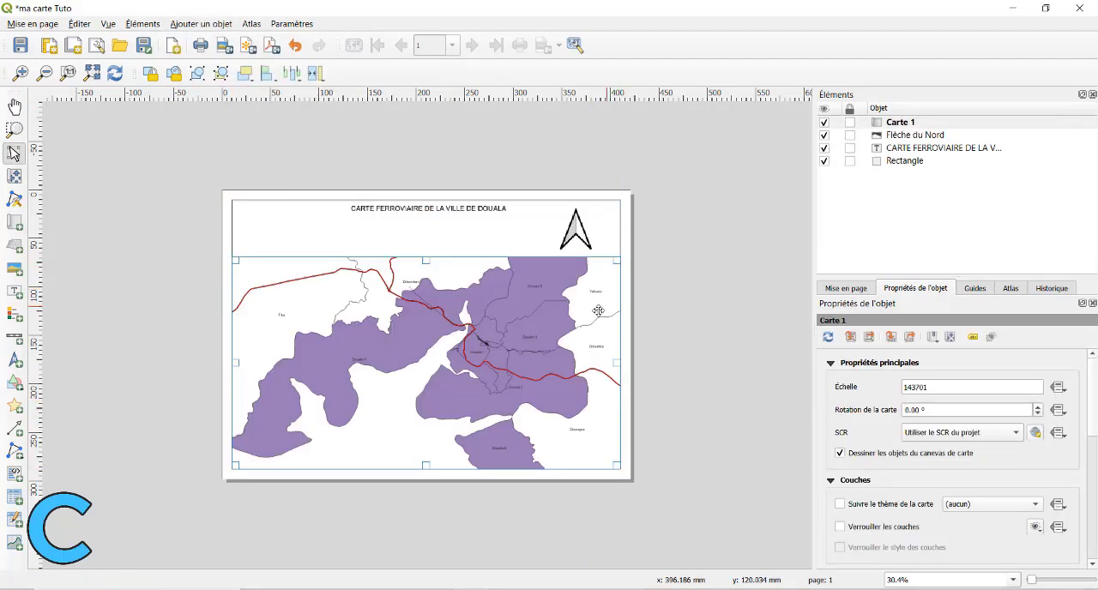
Enlarge the map content to a scale of 89972 and reposition it around the Douala arrondissements within the map item.
scroll(366, 299, "up", 2)
scroll(369, 299, "down", 2)
scroll(405, 296, "up", 1)
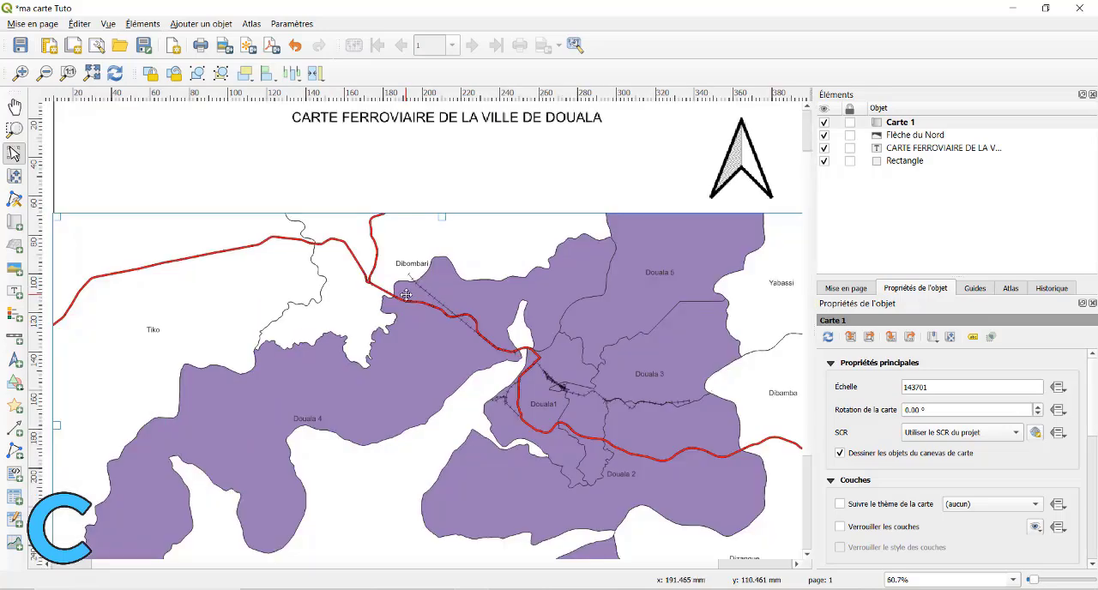
scroll(406, 295, "down", 1)
scroll(314, 343, "up", 1)
scroll(317, 345, "down", 1)
scroll(465, 311, "up", 2)
scroll(464, 312, "down", 1)
left_click_drag(347, 379, 370, 362)
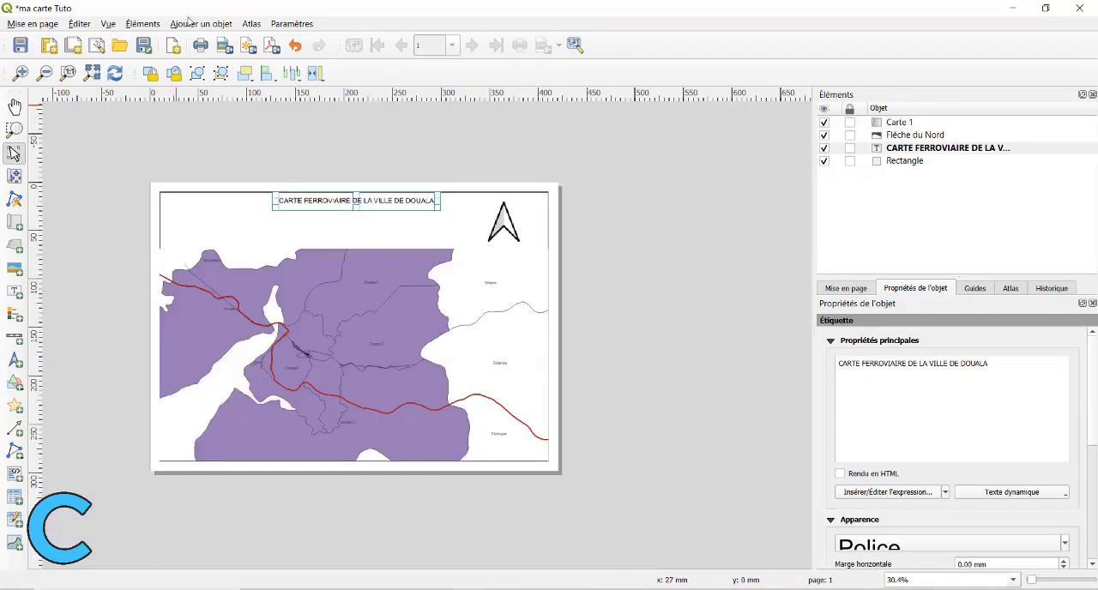
Add a scale bar for Carte 1 in the map's lower-left corner.
left_click(191, 22)
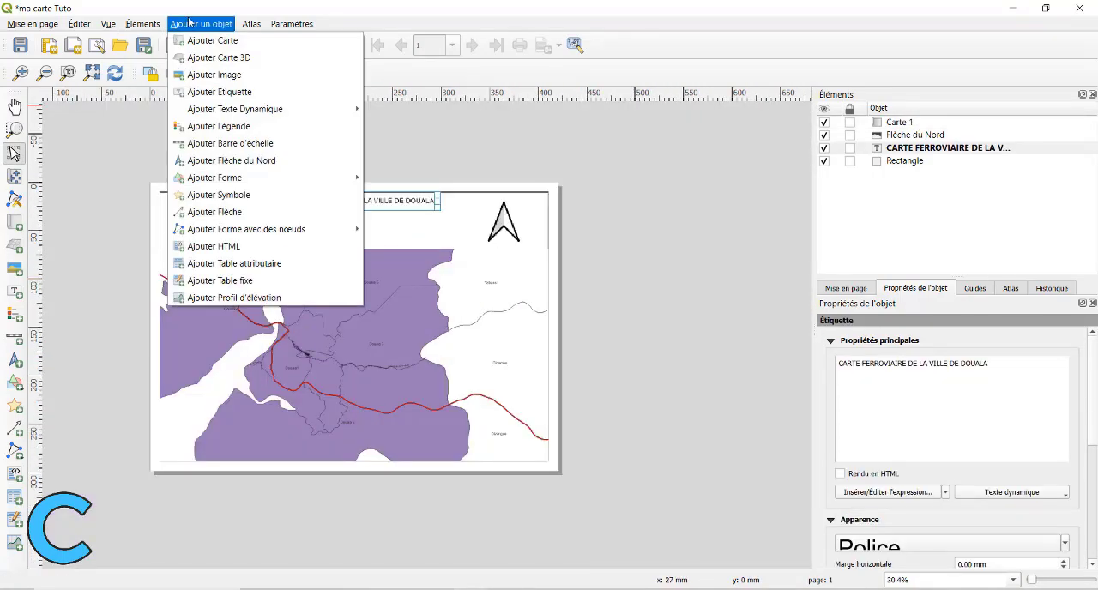
left_click(230, 143)
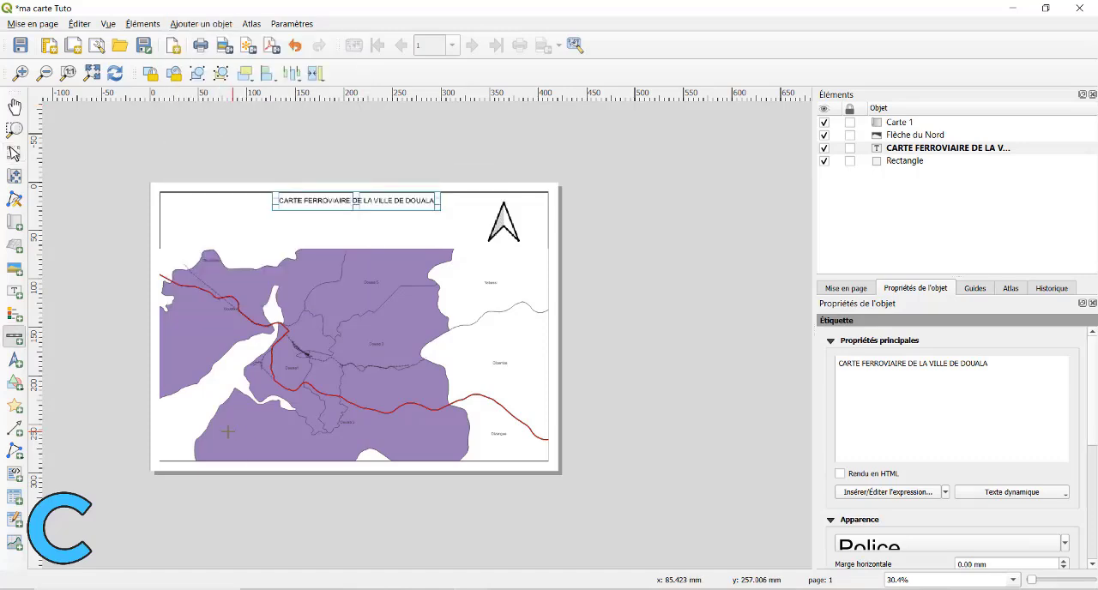
scroll(193, 437, "up", 1)
left_click_drag(117, 428, 177, 443)
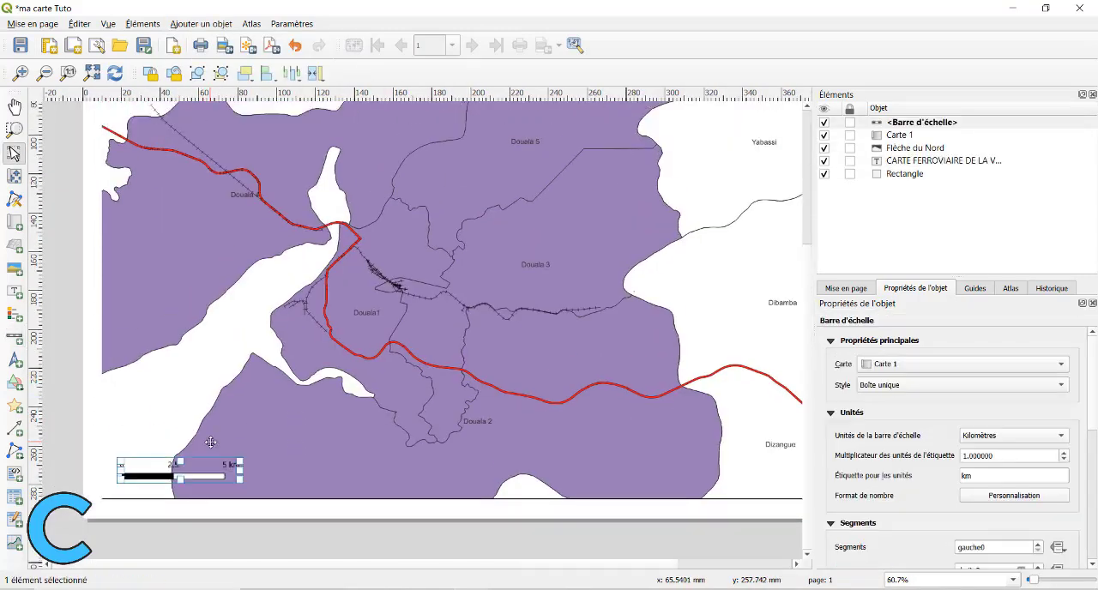
left_click(269, 474)
scroll(288, 461, "down", 1)
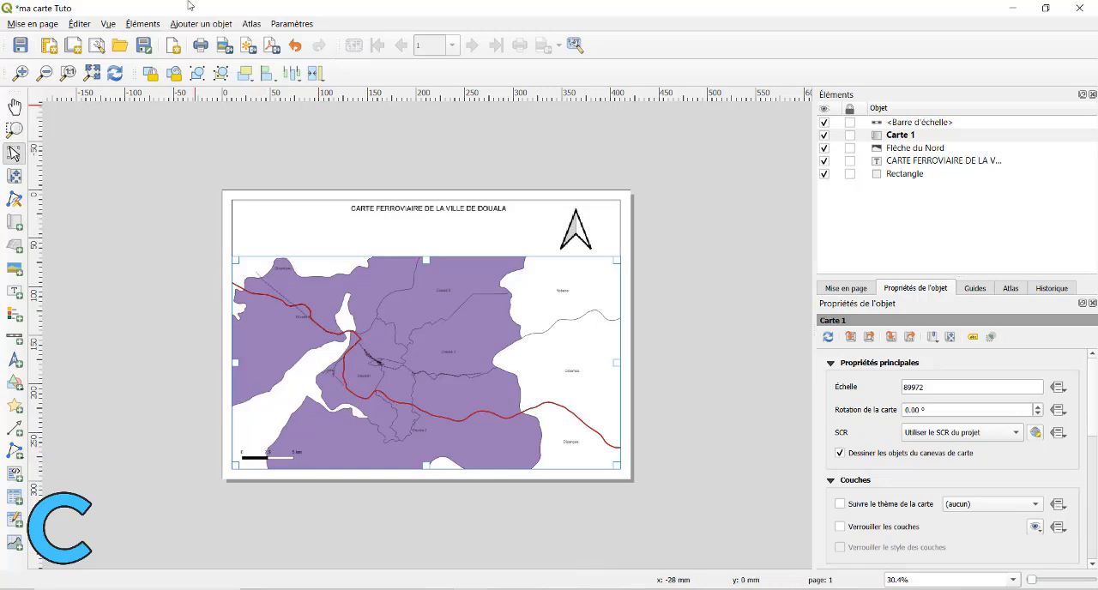
Add a legend for Carte 1 over the map's lower-right corner.
left_click(201, 23)
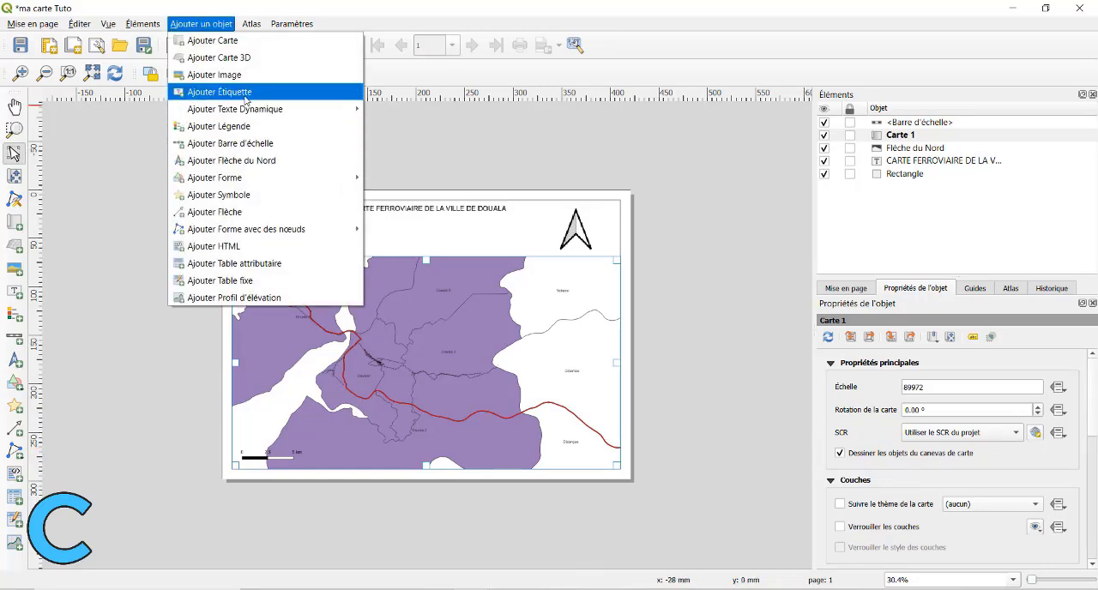
left_click(218, 127)
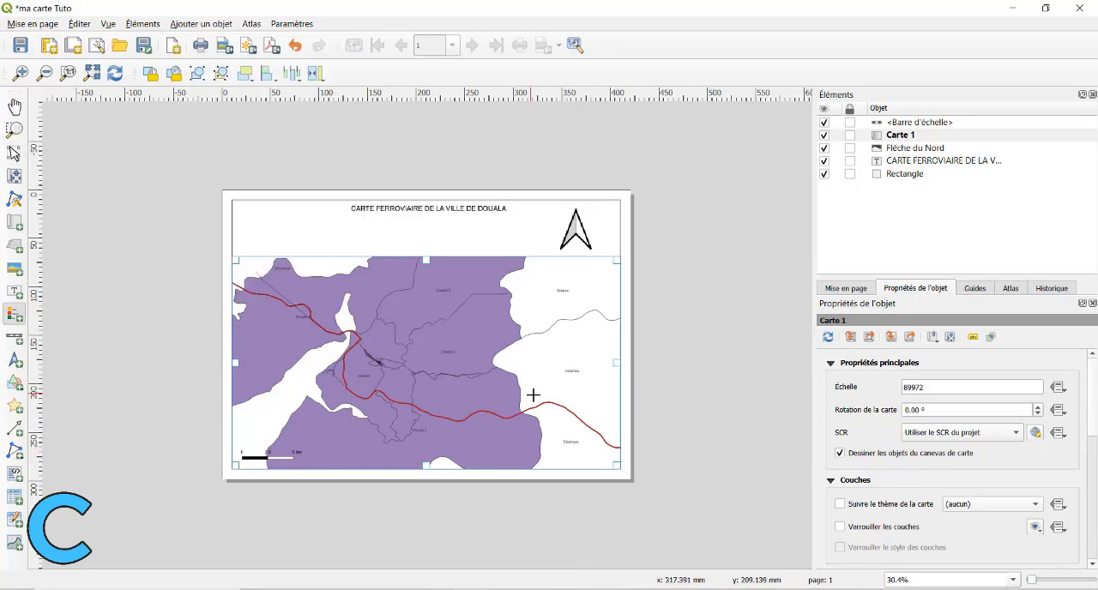
left_click_drag(528, 374, 623, 470)
scroll(499, 439, "up", 1)
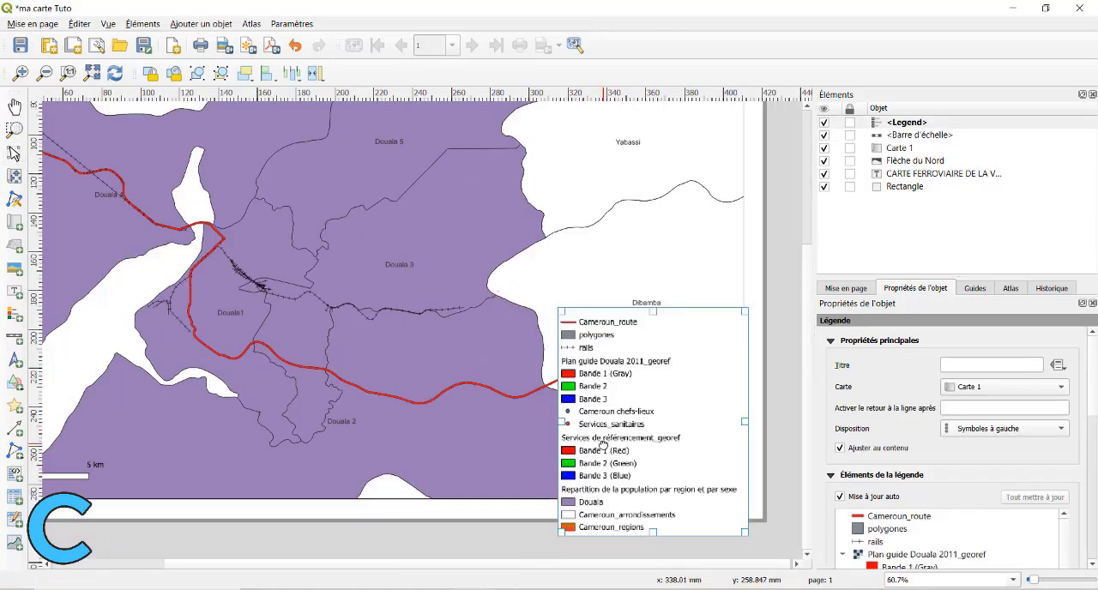
Move the legend up so it fits inside the frame's lower-right corner.
right_click(579, 343)
left_click(630, 323)
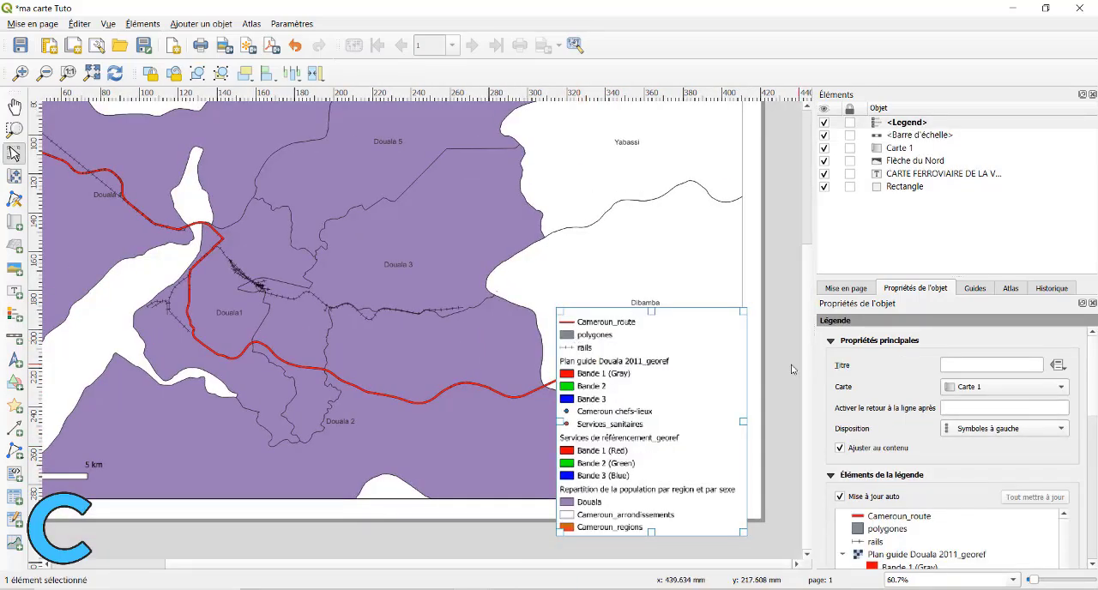
left_click_drag(614, 319, 612, 290)
scroll(917, 429, "down", 5)
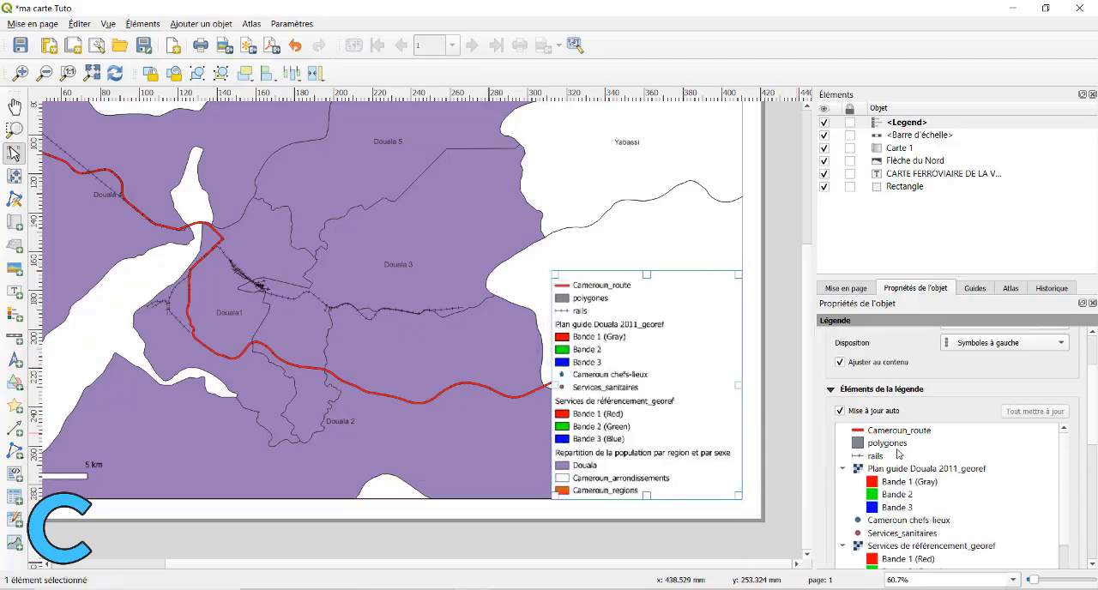
Set the legend's title to LEGENDE.
left_click(916, 388)
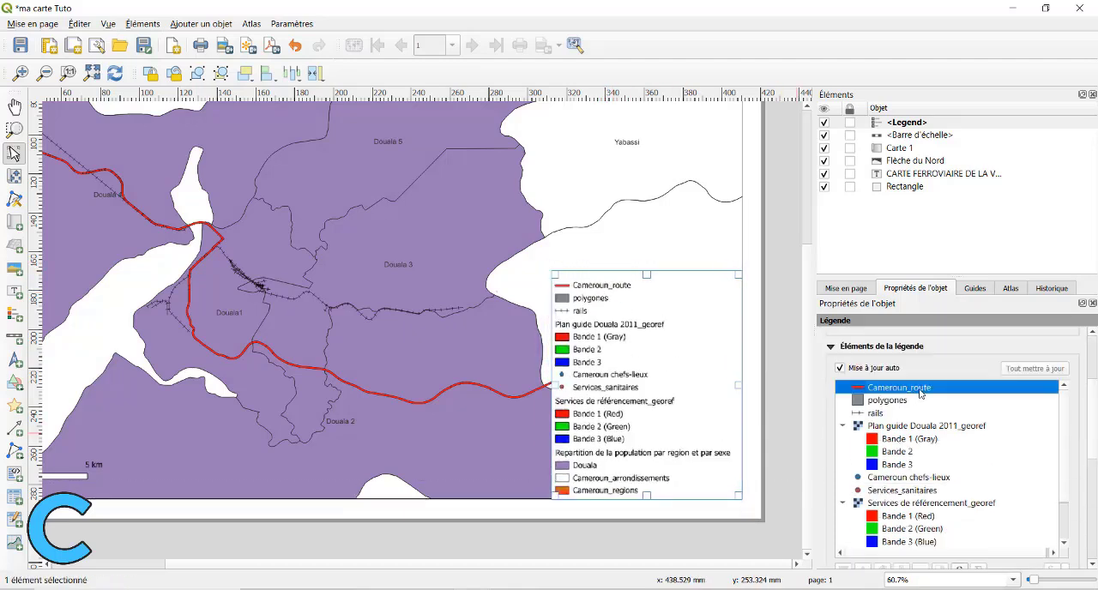
scroll(892, 428, "up", 3)
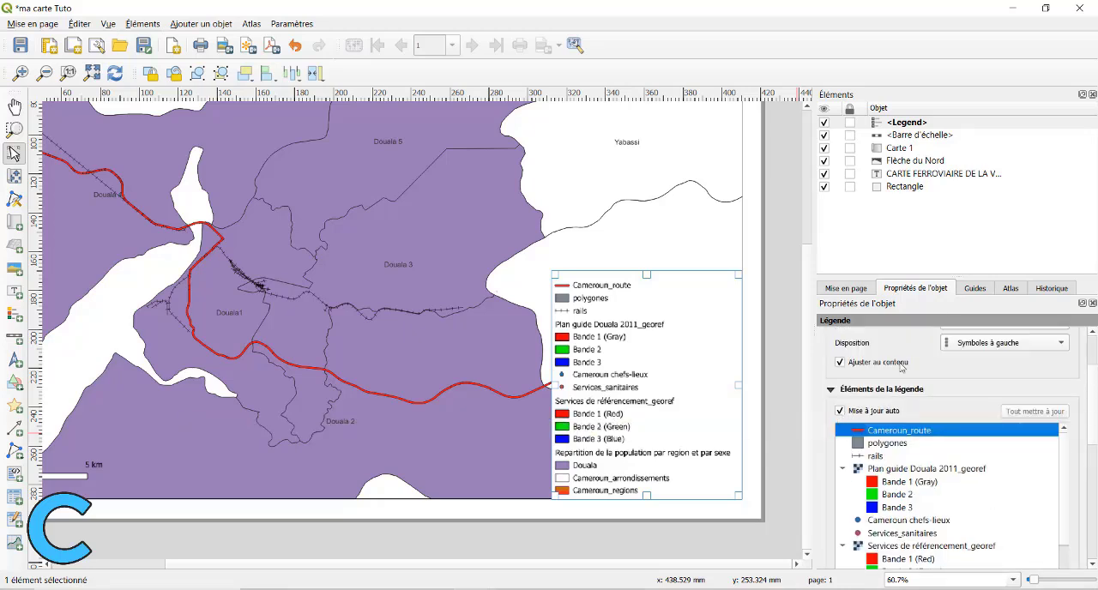
scroll(888, 382, "up", 5)
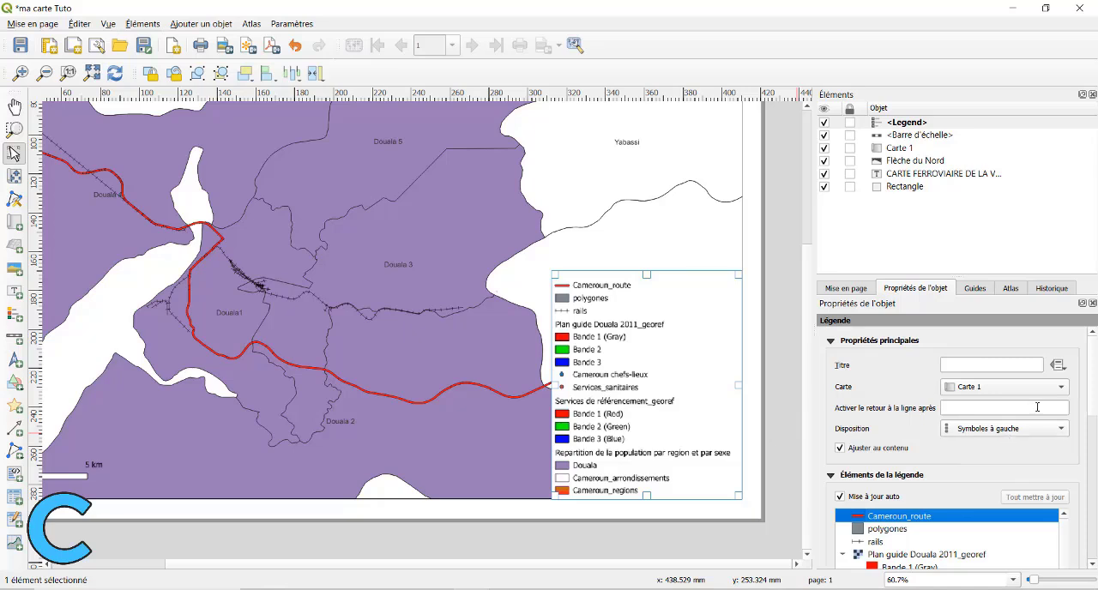
right_click(1032, 367)
key("Escape")
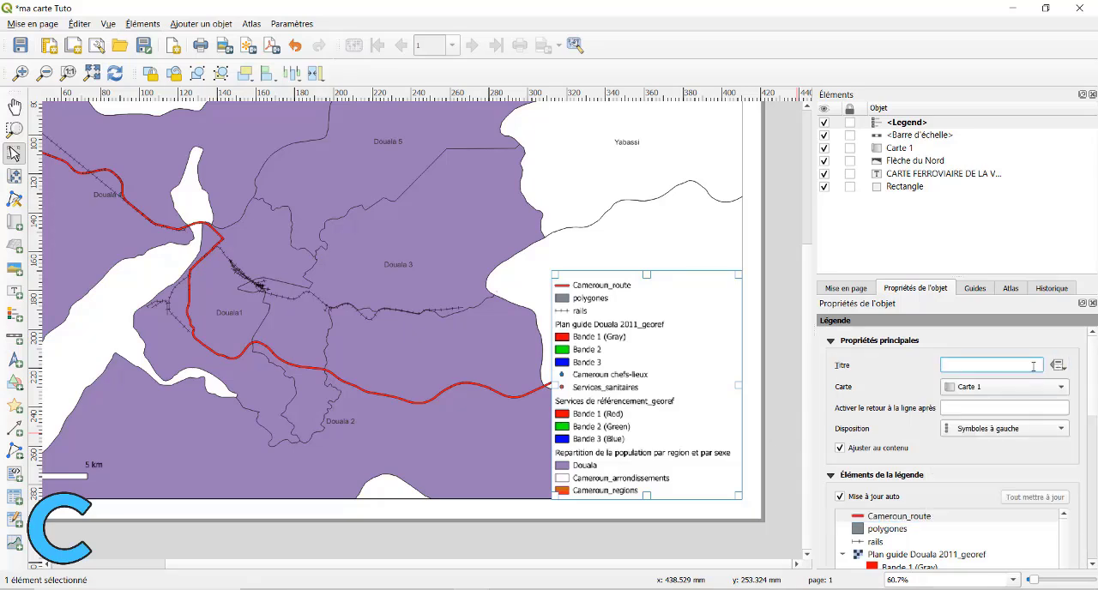
type("LEGENDE")
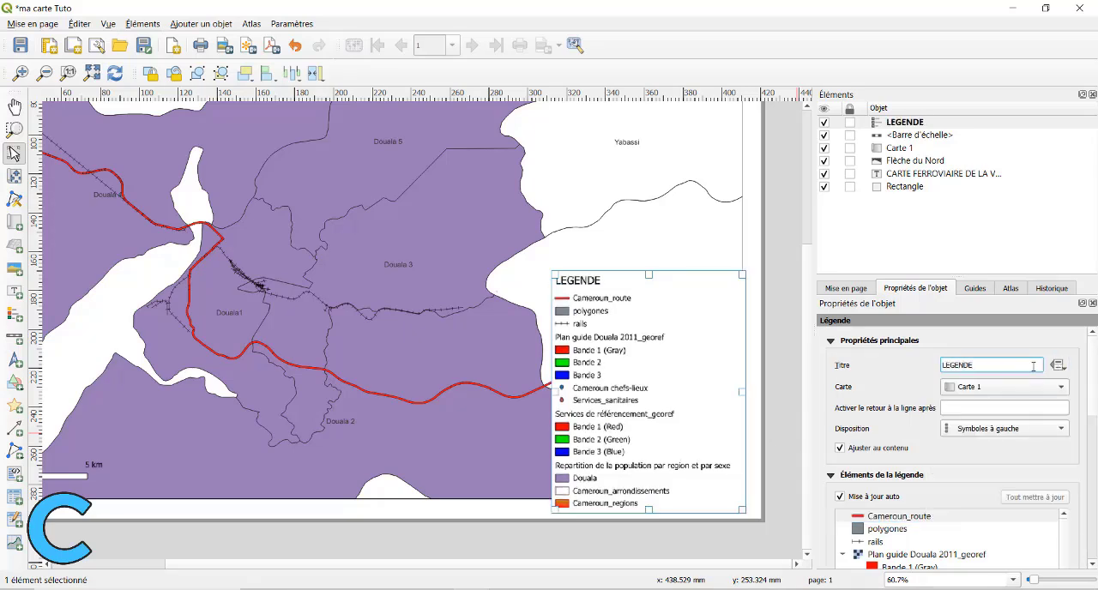
scroll(901, 378, "down", 2)
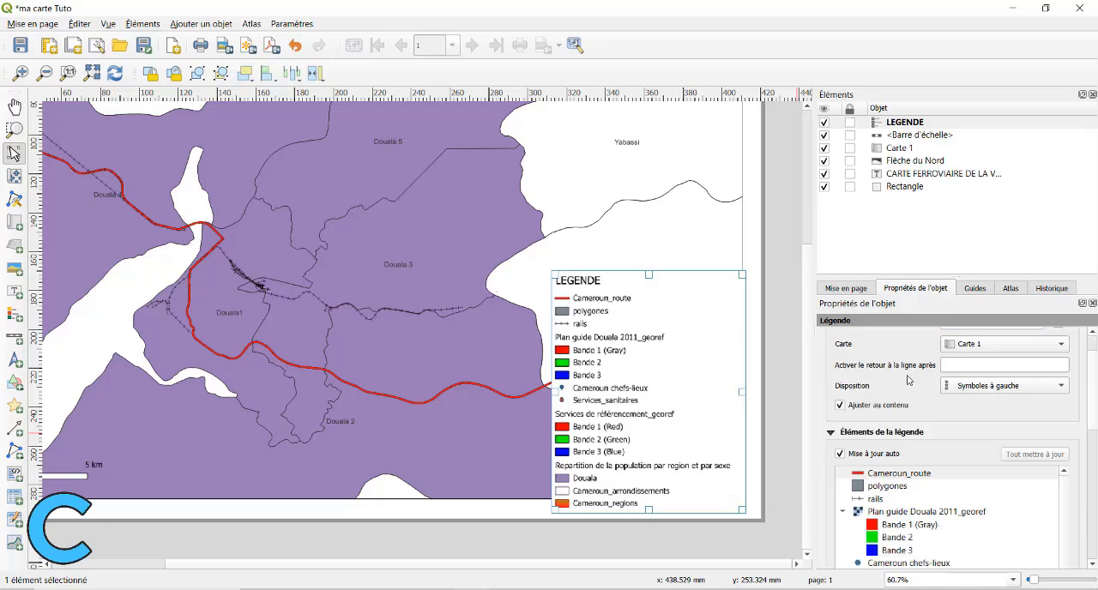
left_click(1038, 392)
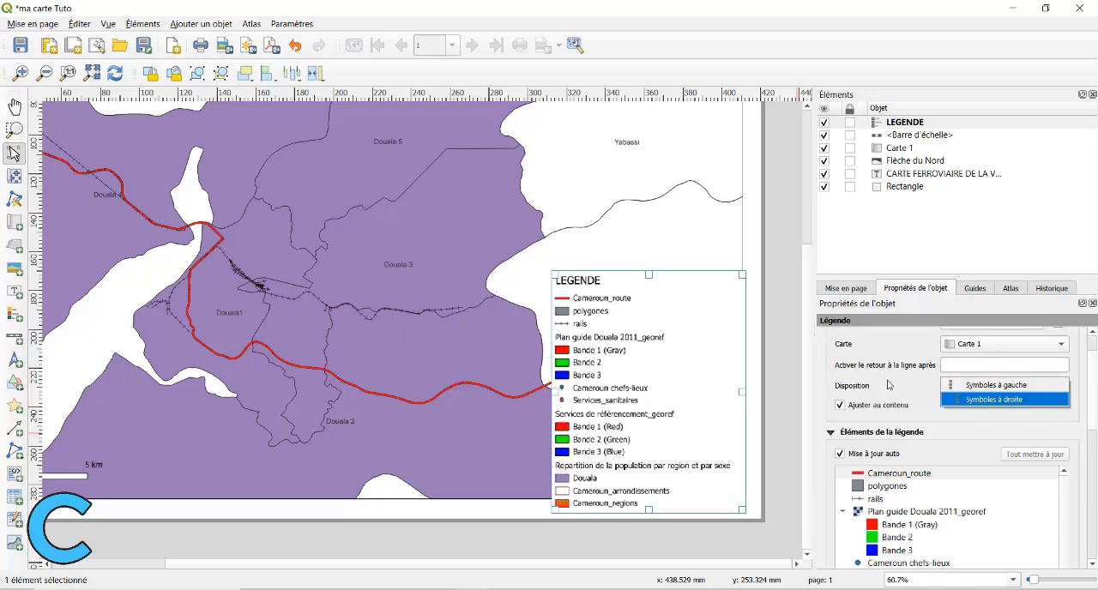
left_click(1008, 405)
left_click(1004, 388)
left_click(1002, 372)
Restrict the legend to show only the features that lie inside the linked map.
scroll(839, 436, "down", 2)
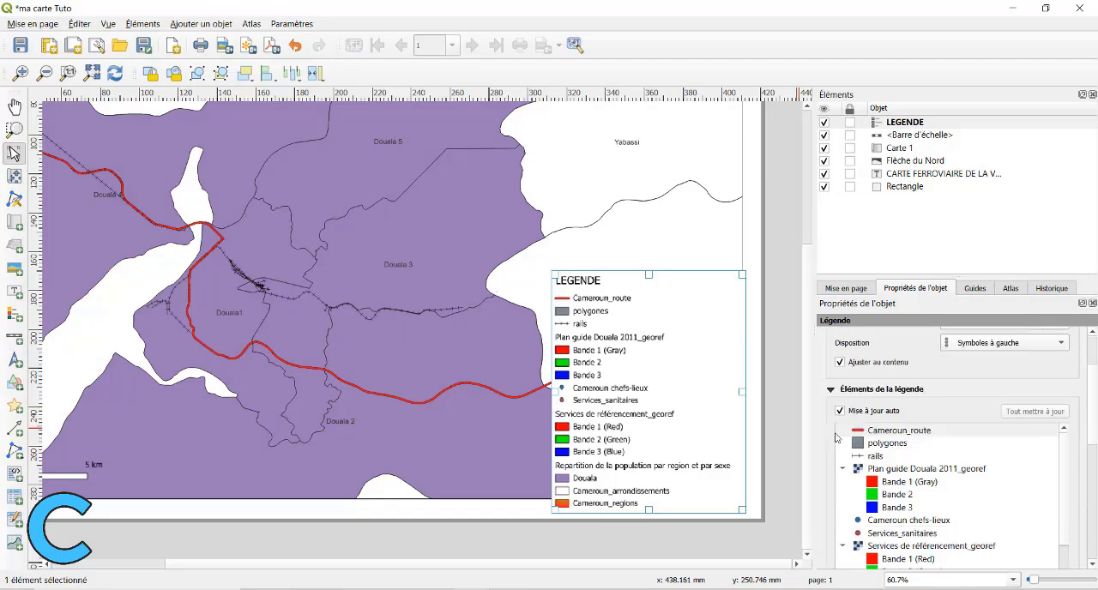
scroll(910, 411, "down", 5)
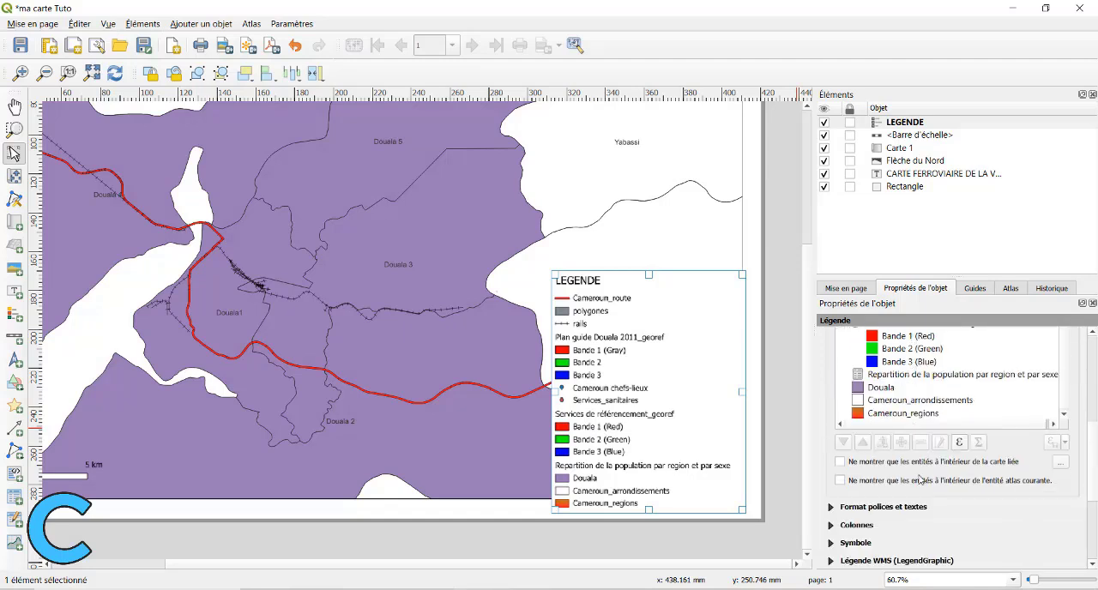
left_click(1011, 464)
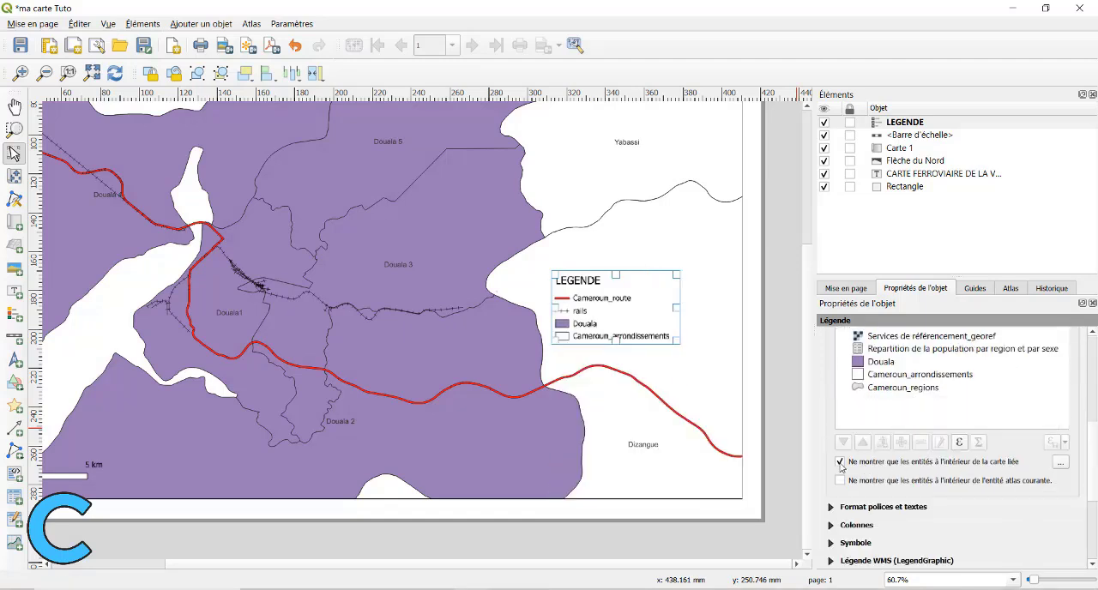
Move the shortened legend slightly to the right, over the white area east of Douala 3, and reselect it.
left_click_drag(614, 337, 614, 408)
left_click_drag(614, 314, 669, 308)
left_click_drag(673, 313, 649, 317)
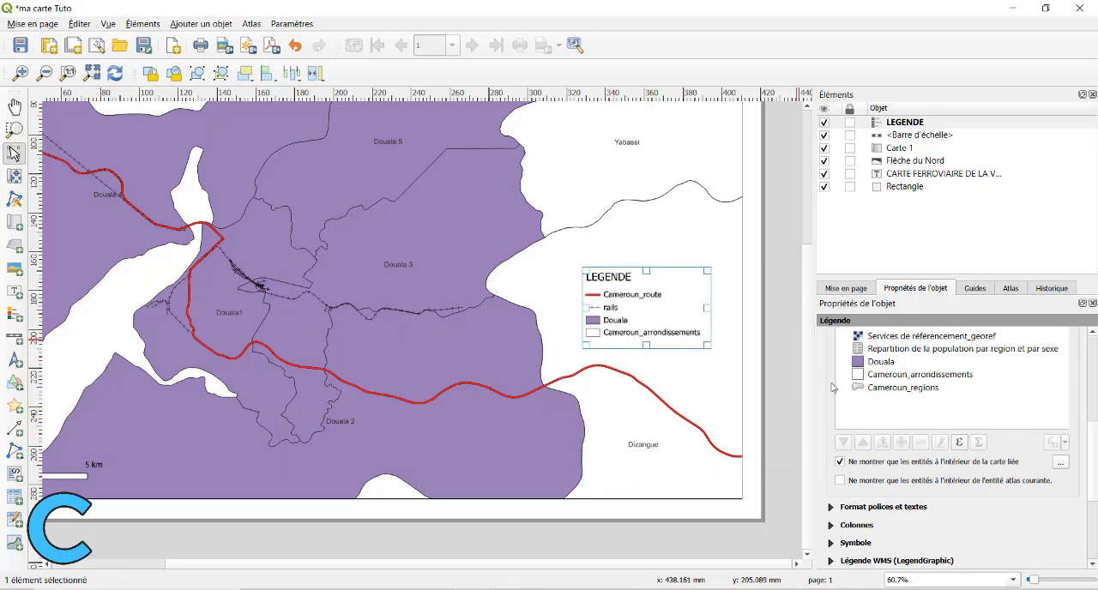
left_click(651, 364)
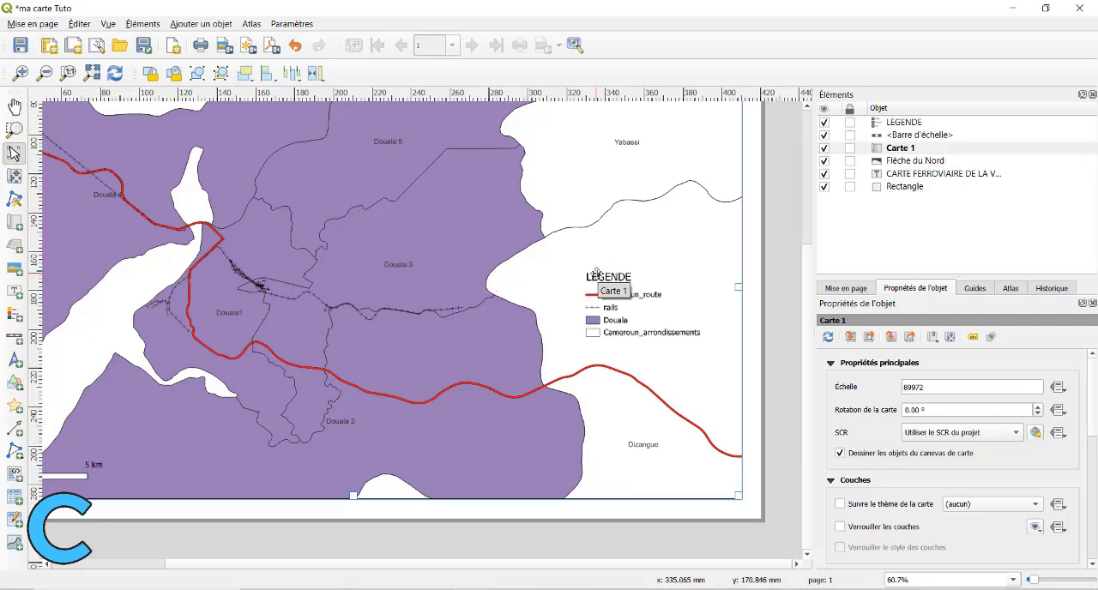
left_click(663, 310)
scroll(884, 490, "down", 5)
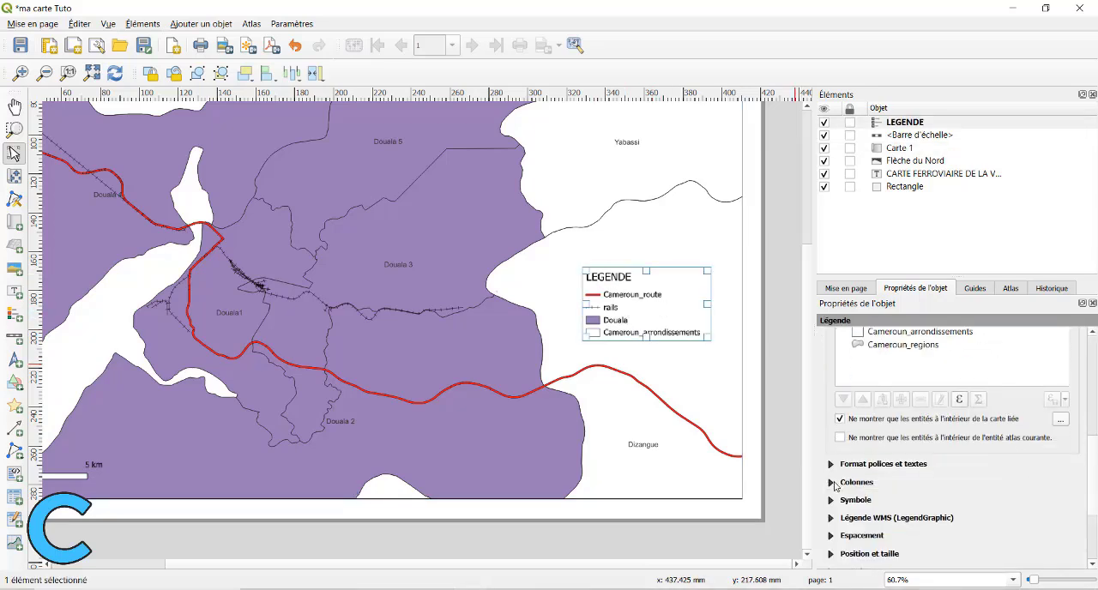
scroll(849, 485, "down", 3)
scroll(883, 480, "up", 6)
scroll(927, 408, "up", 3)
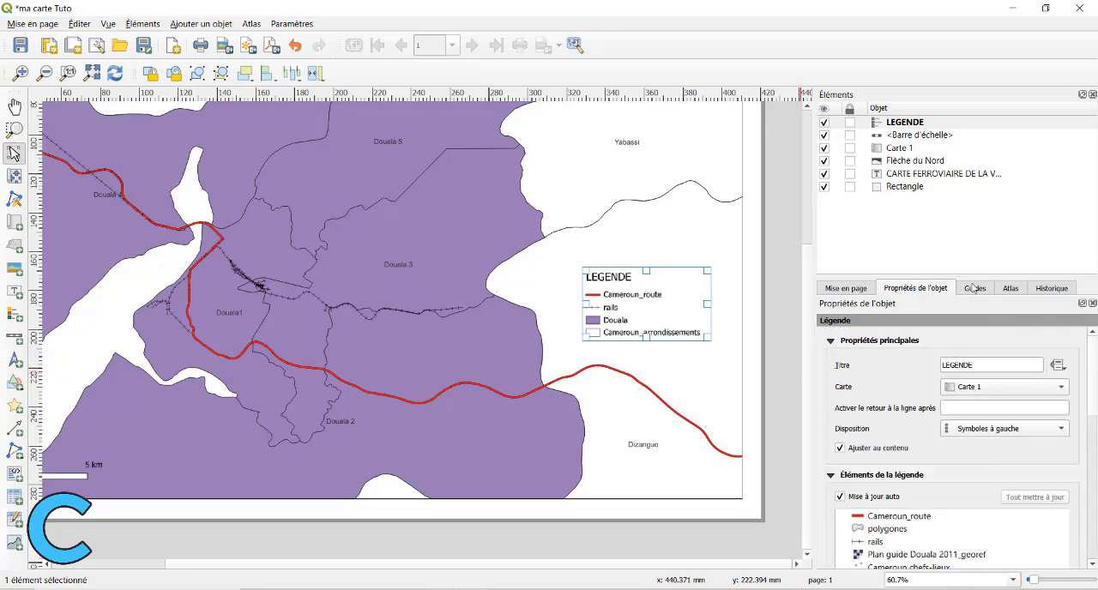
left_click_drag(644, 340, 652, 357)
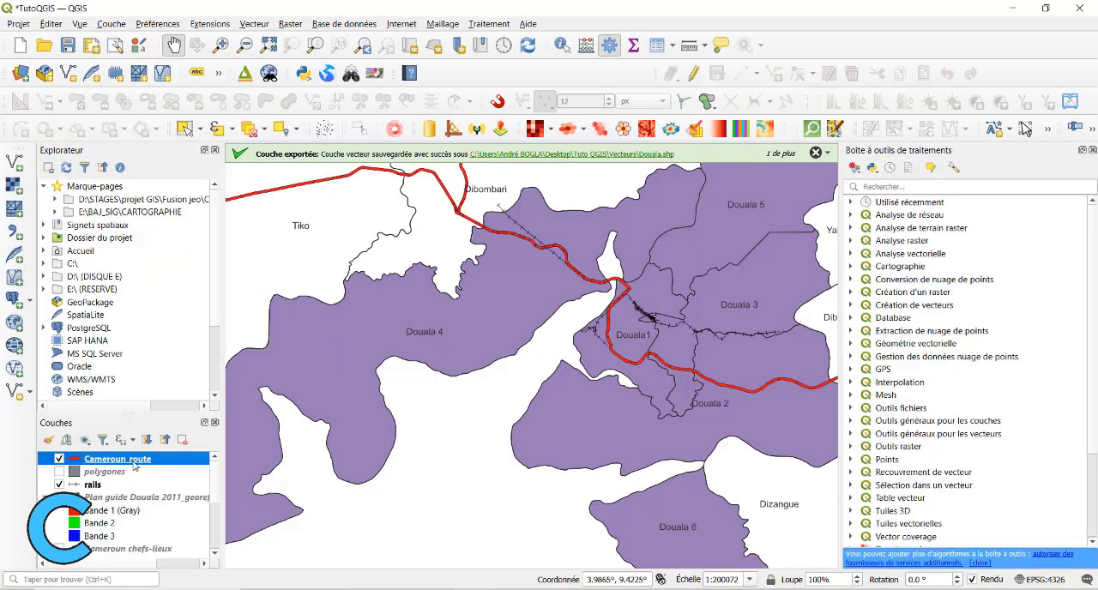
In the main QGIS window, rename the Cameroun_route layer as Routes.
right_click(134, 461)
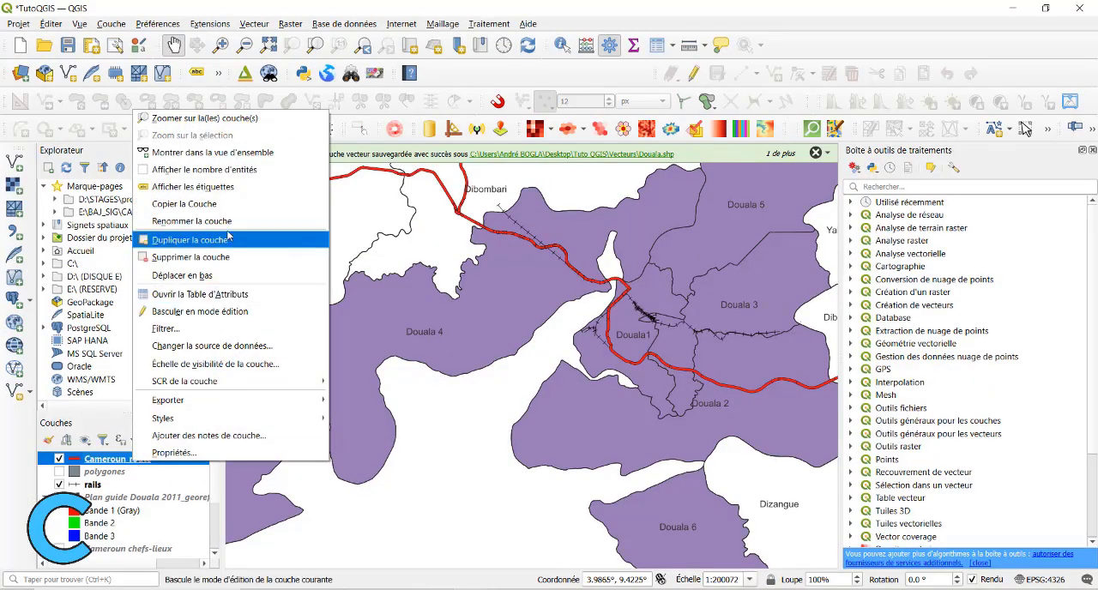
left_click(193, 221)
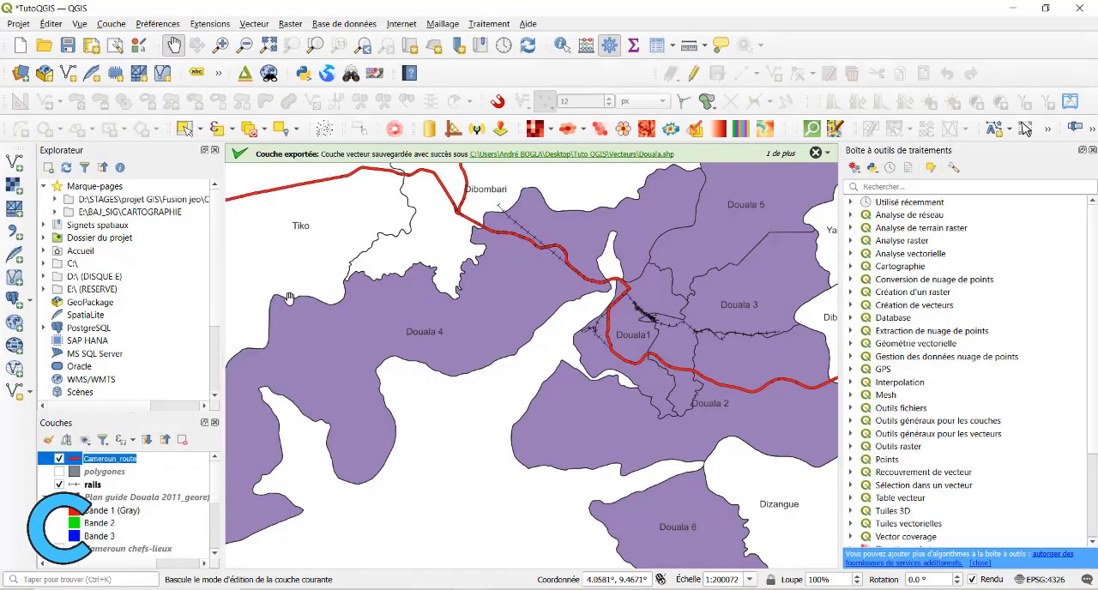
type("Routes")
left_click(291, 295)
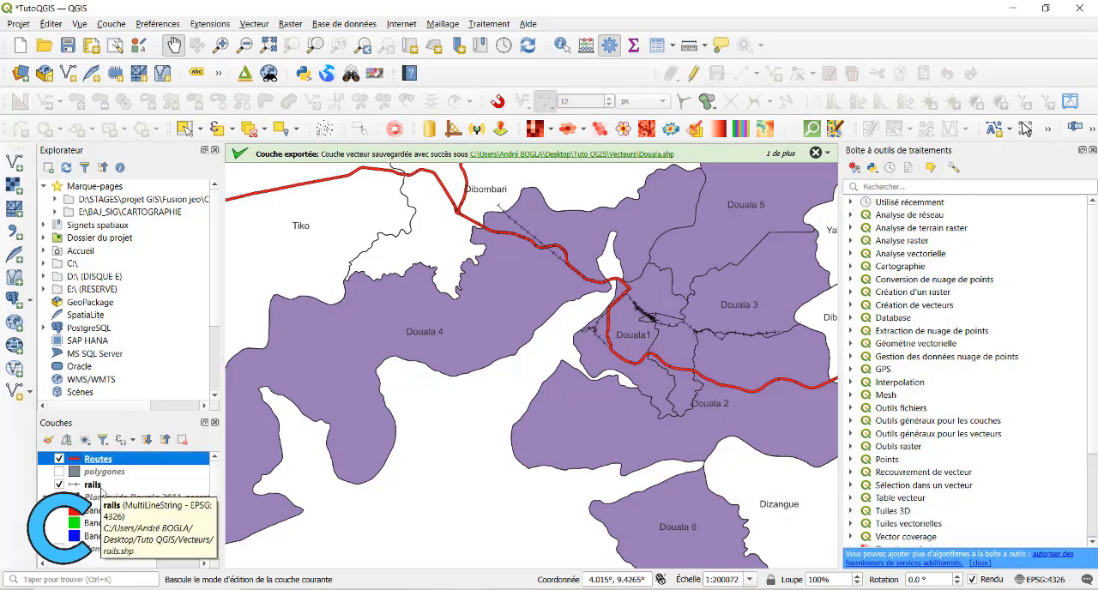
Rename the rails layer as Voie ferrée.
left_click(101, 487)
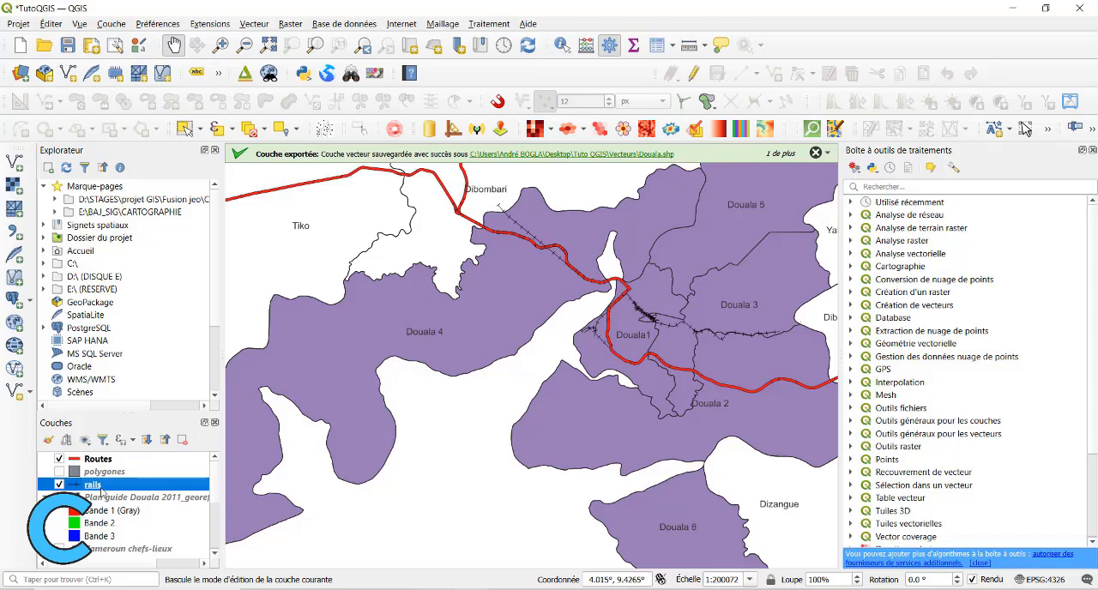
right_click(101, 489)
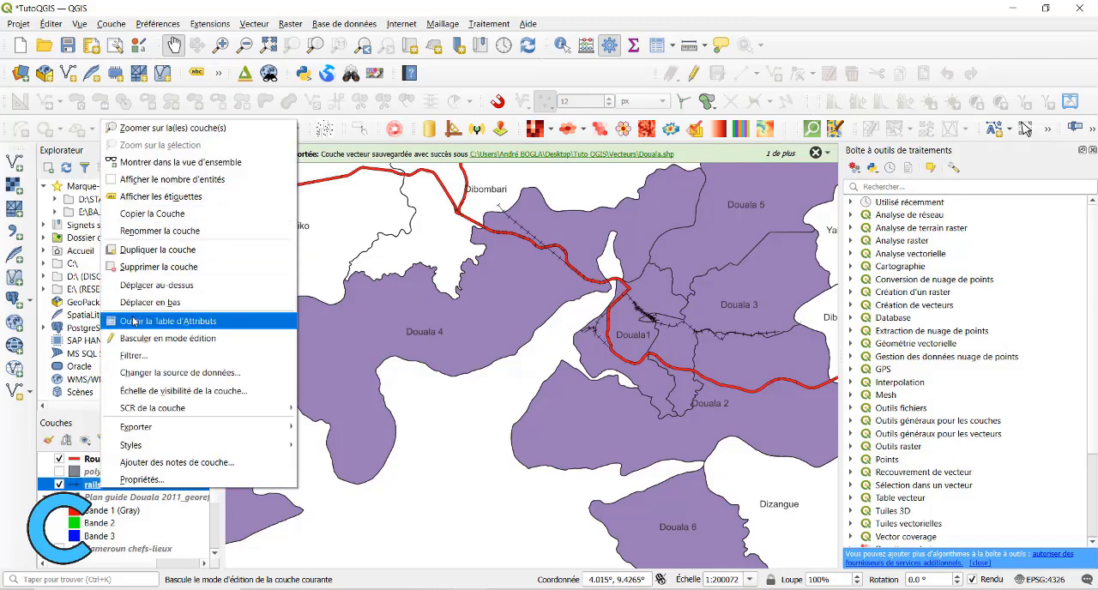
left_click(153, 232)
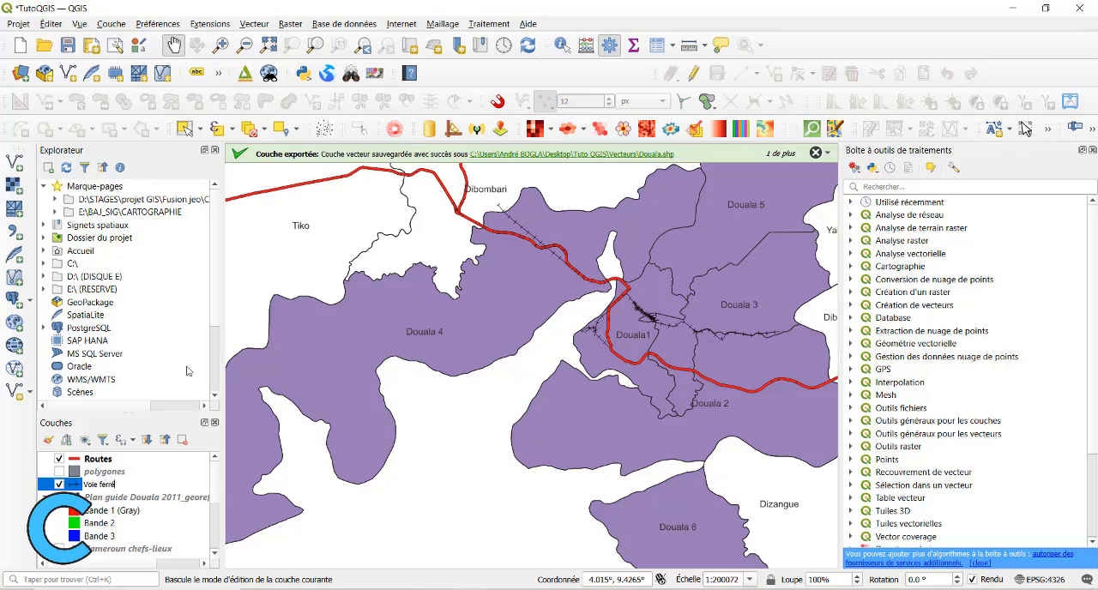
type("Voie ferrée")
key("Return")
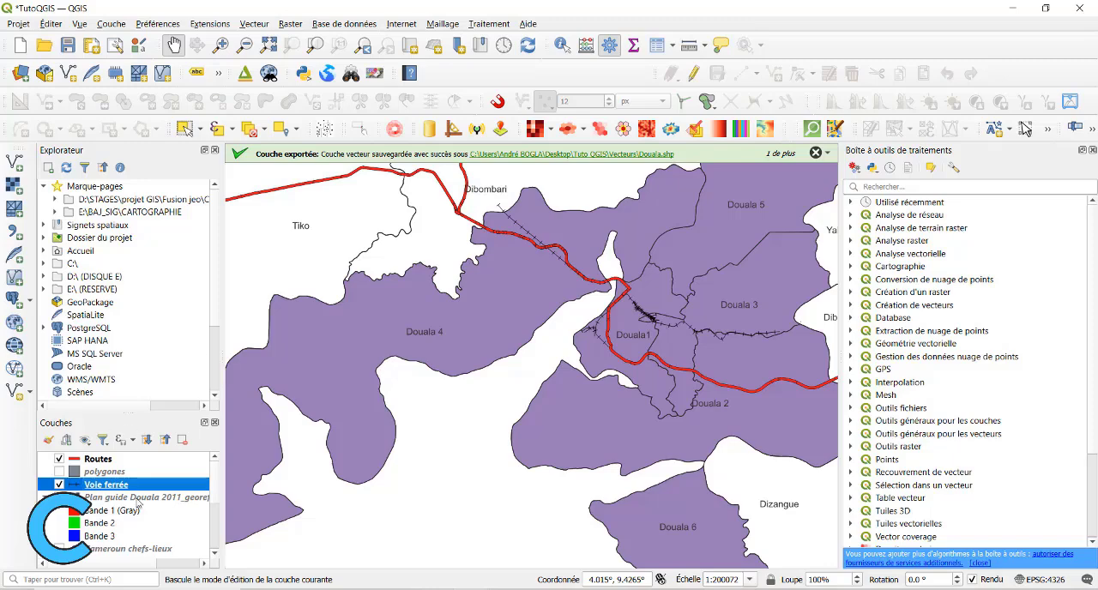
scroll(129, 532, "down", 2)
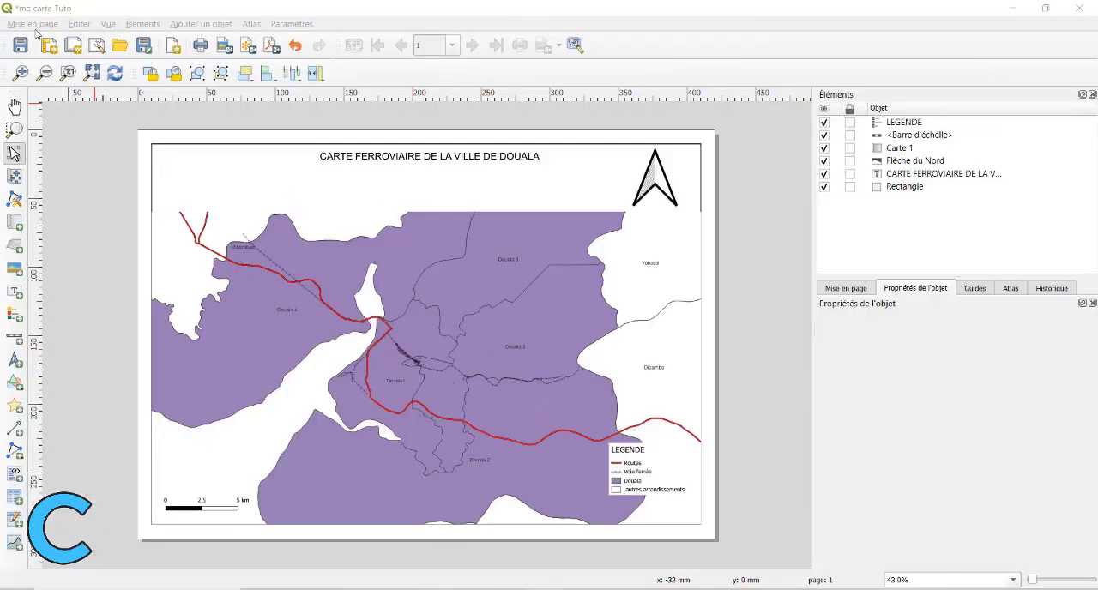
Save the project from the layout and start its PDF export as ma carte Tuto.pdf in the rasters folder.
left_click(26, 50)
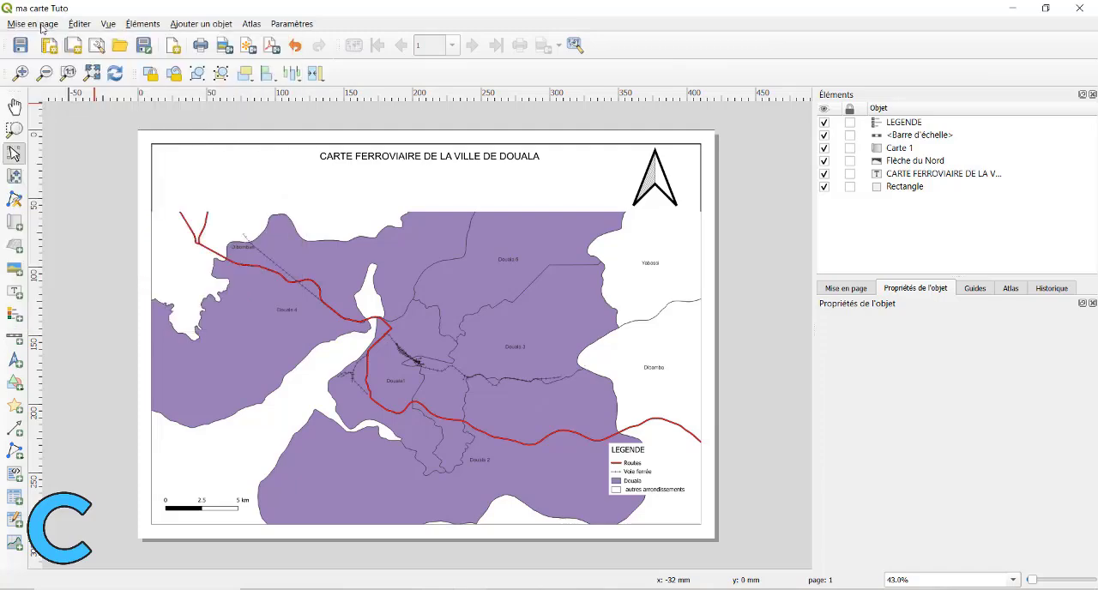
left_click(32, 23)
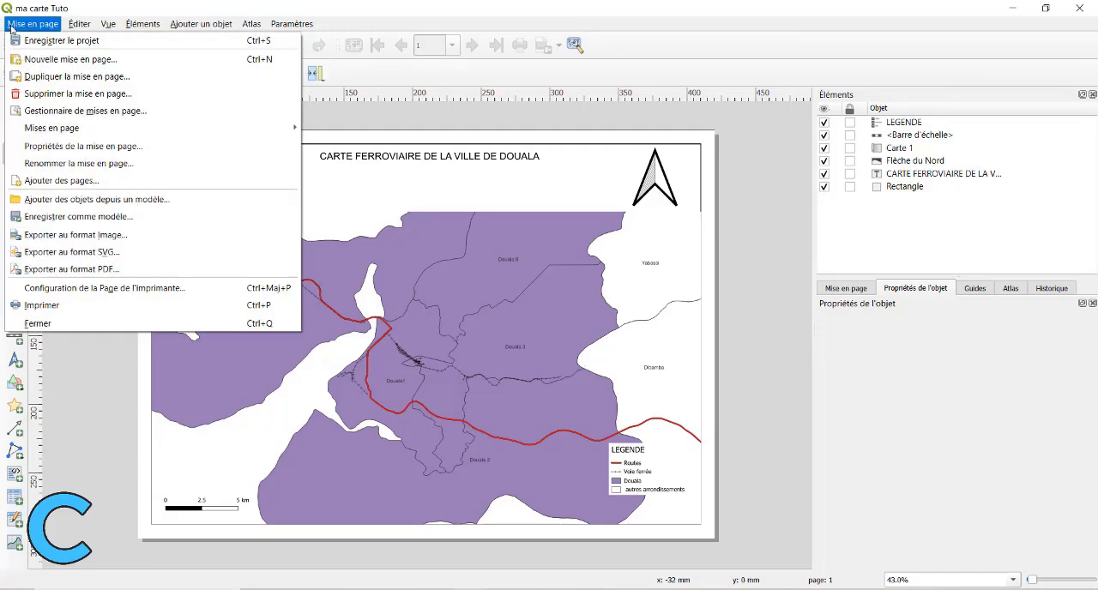
left_click(86, 269)
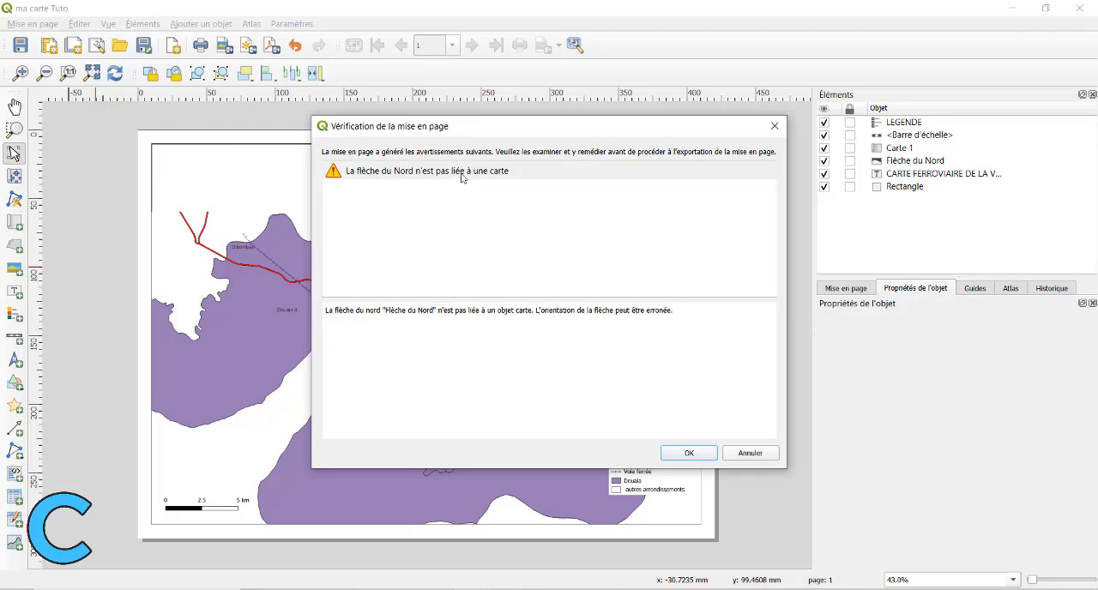
left_click(689, 453)
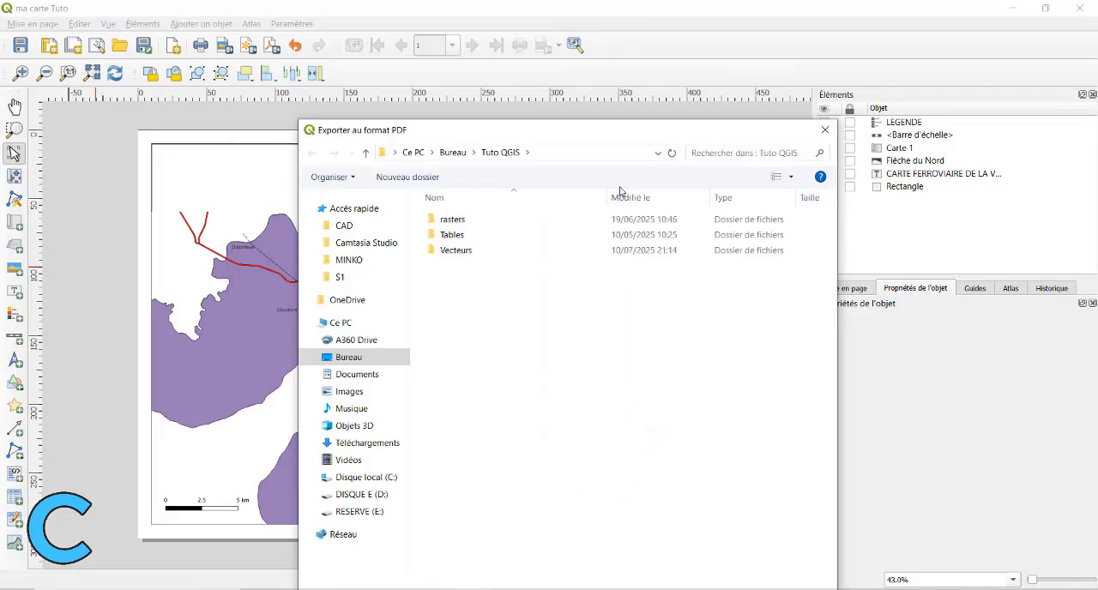
left_click_drag(610, 129, 529, 35)
double_click(385, 115)
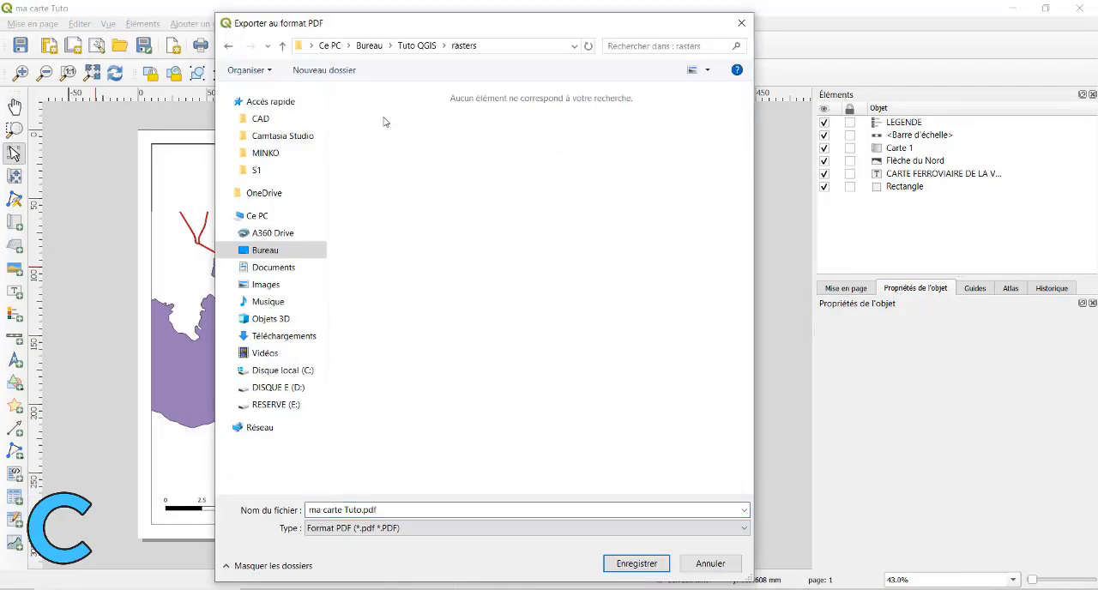
left_click(626, 564)
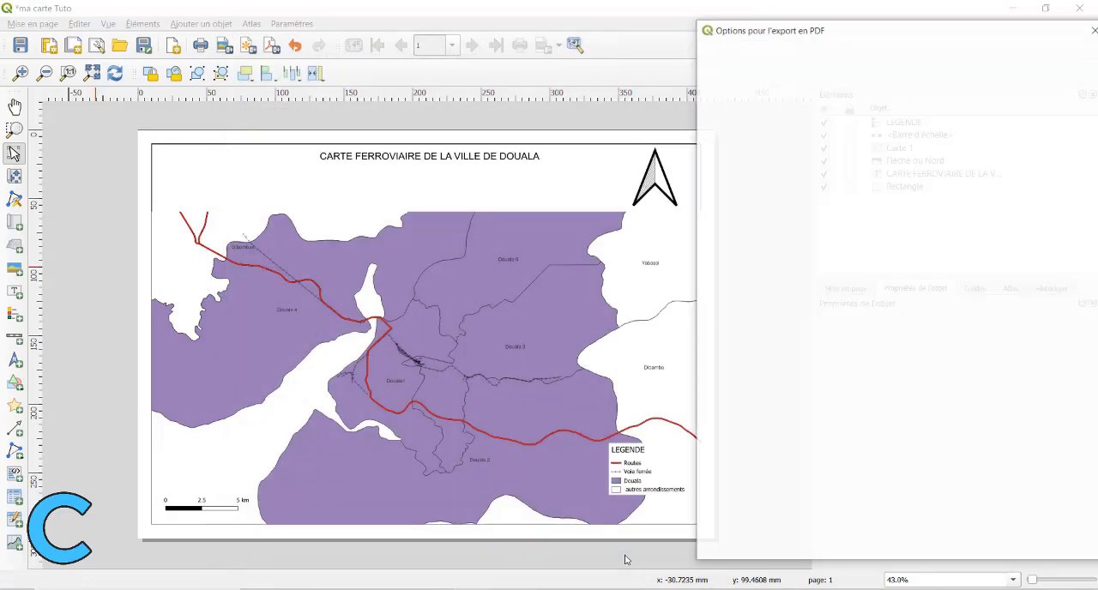
Complete the PDF export with georeferencing information and RDF metadata included, text exported as paths and lossy JPEG compression.
left_click_drag(770, 30, 532, 64)
left_click_drag(595, 86, 579, 43)
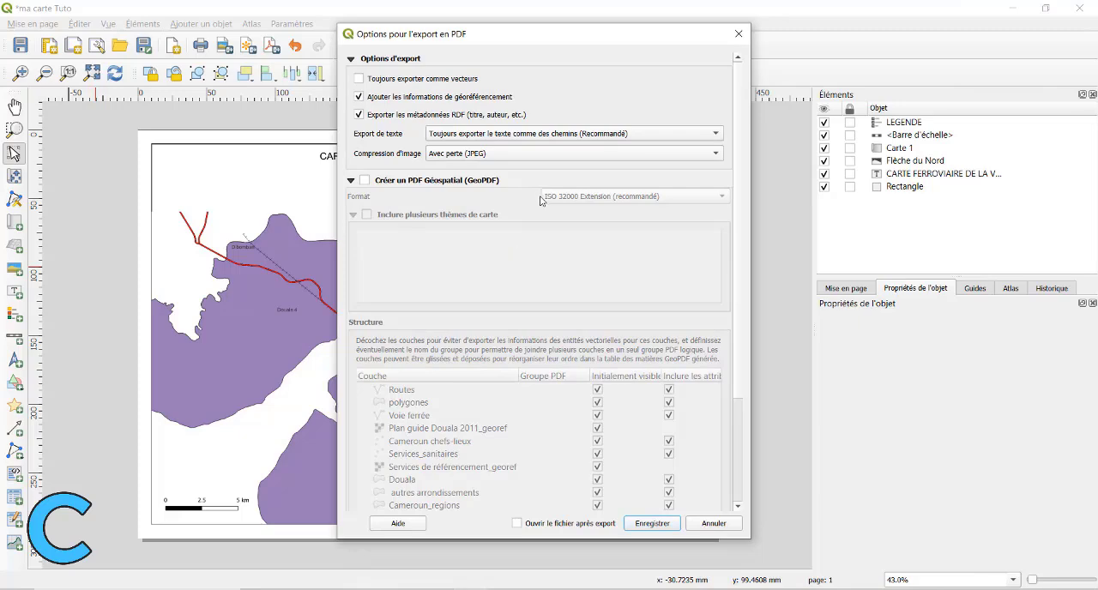
left_click_drag(474, 41, 448, 32)
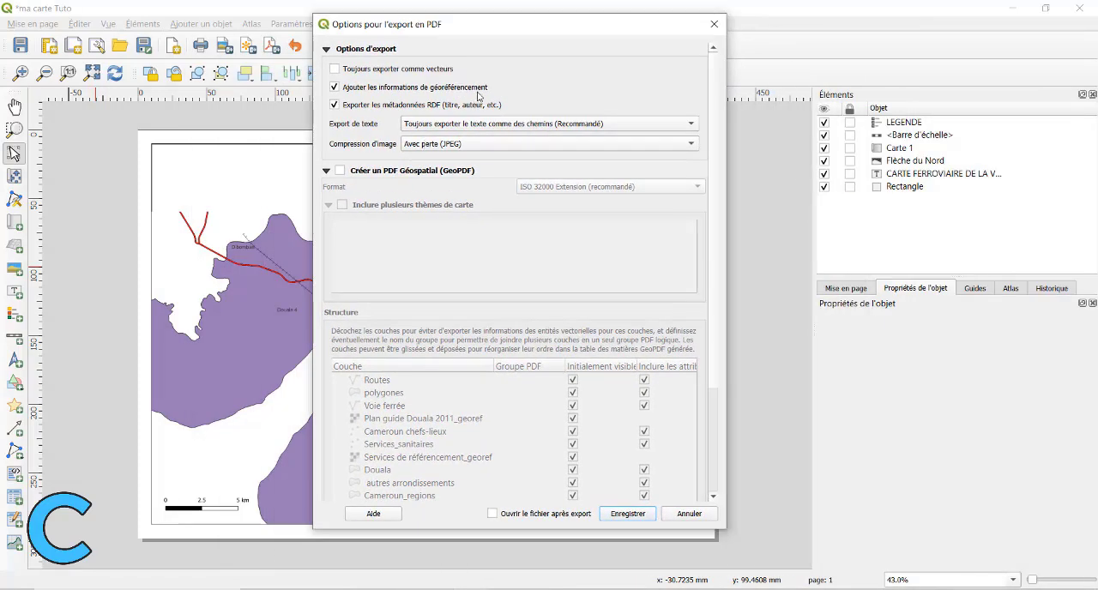
left_click(628, 513)
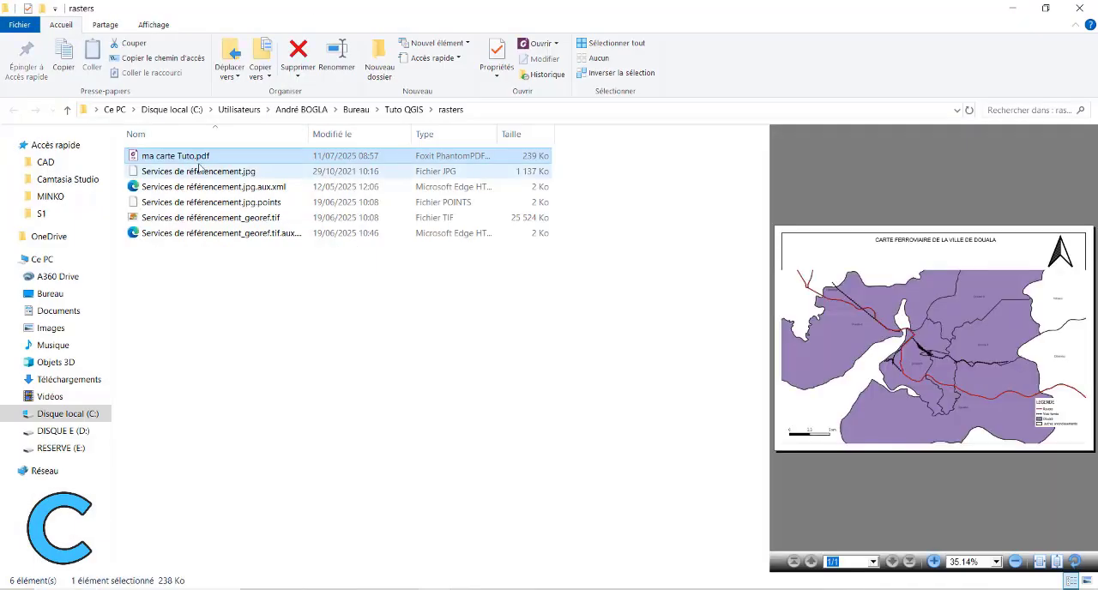
Open ma carte Tuto.pdf from the rasters folder in Foxit PhantomPDF and examine the map, title, scale bar and legend.
double_click(180, 157)
scroll(440, 276, "down", 2)
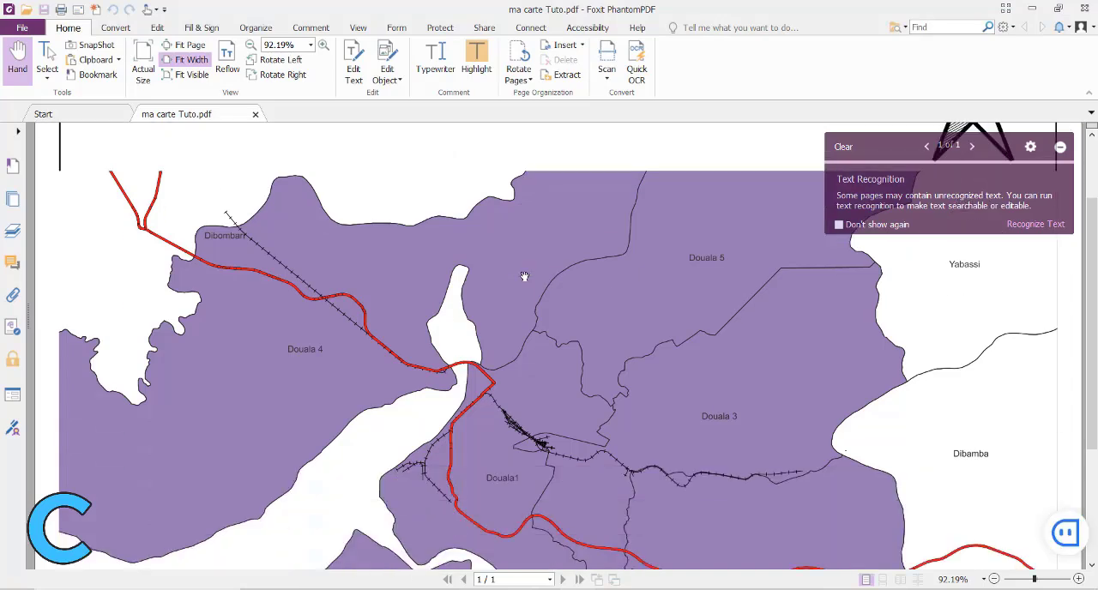
scroll(440, 276, "up", 3)
scroll(440, 276, "down", 4)
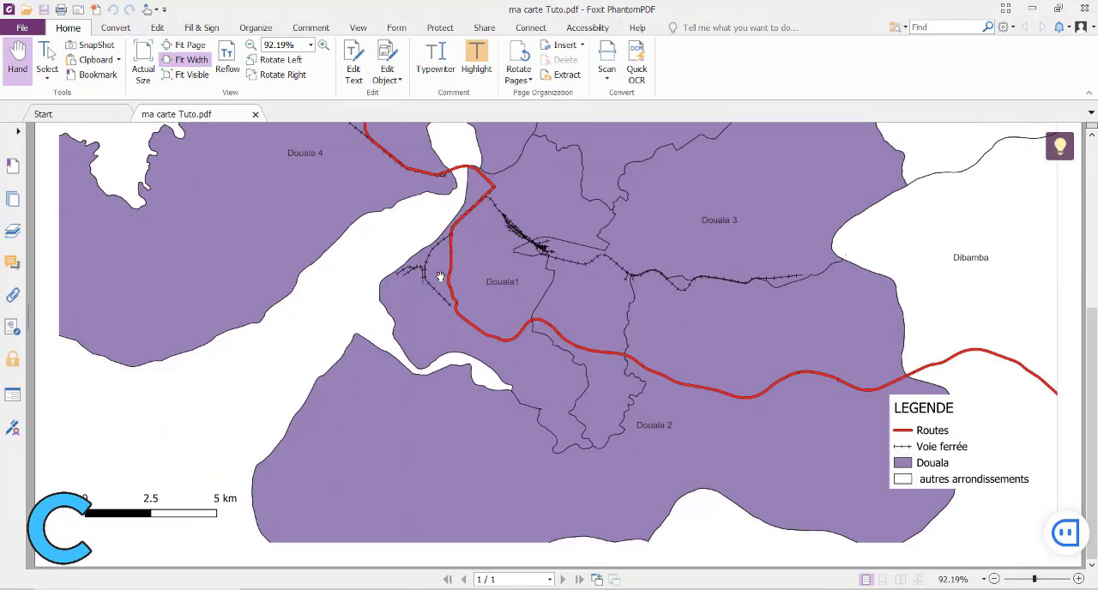
scroll(440, 276, "up", 4)
scroll(440, 276, "down", 1)
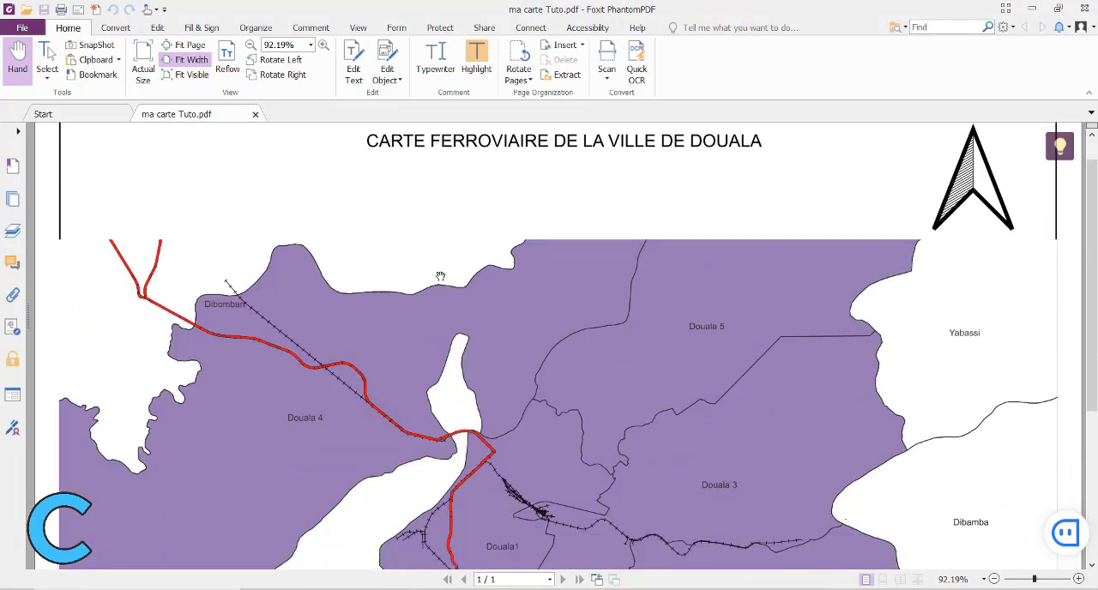
Examine the frame around the map in the exported PDF, from the title down to the legend.
scroll(440, 277, "down", 4)
scroll(637, 360, "up", 1)
scroll(637, 361, "up", 3)
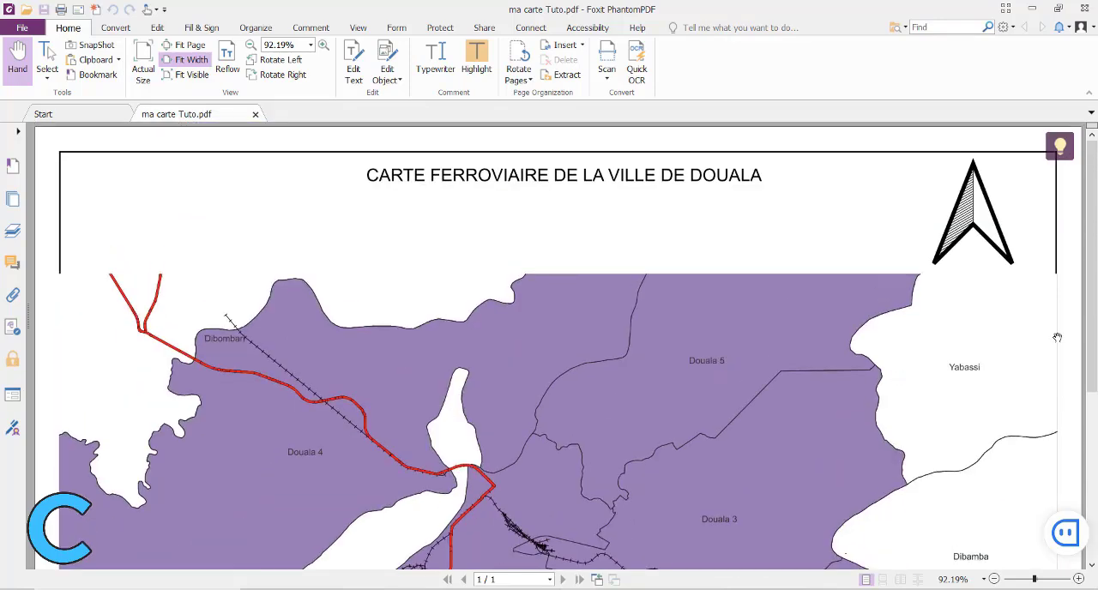
scroll(1058, 337, "down", 5)
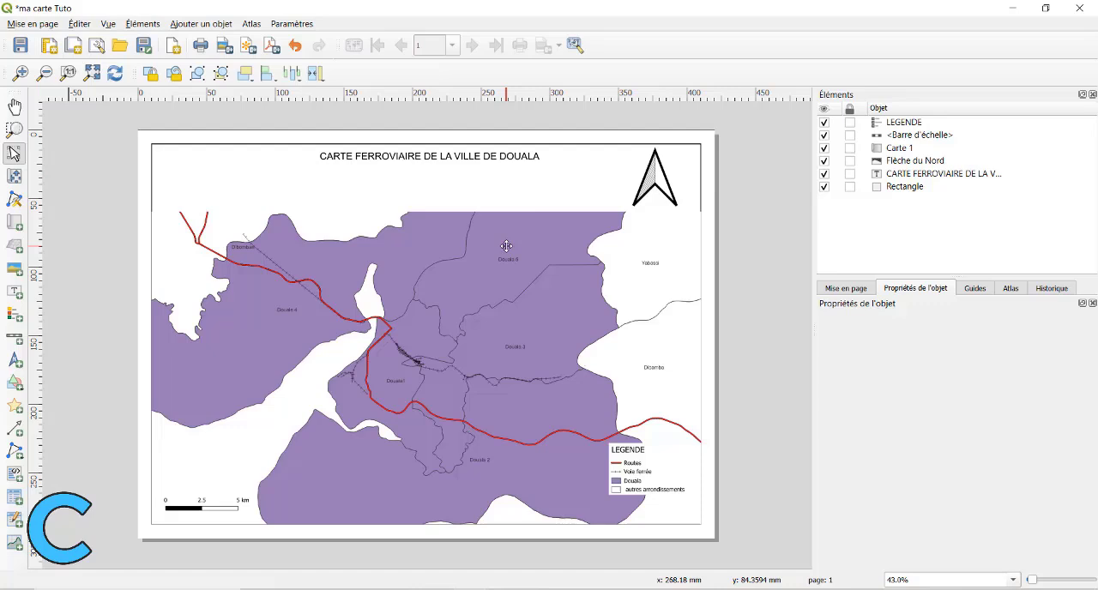
Switch back to the QGIS layout and try stacking the Rectangle above the title label, restoring the previous item order.
left_click(921, 149)
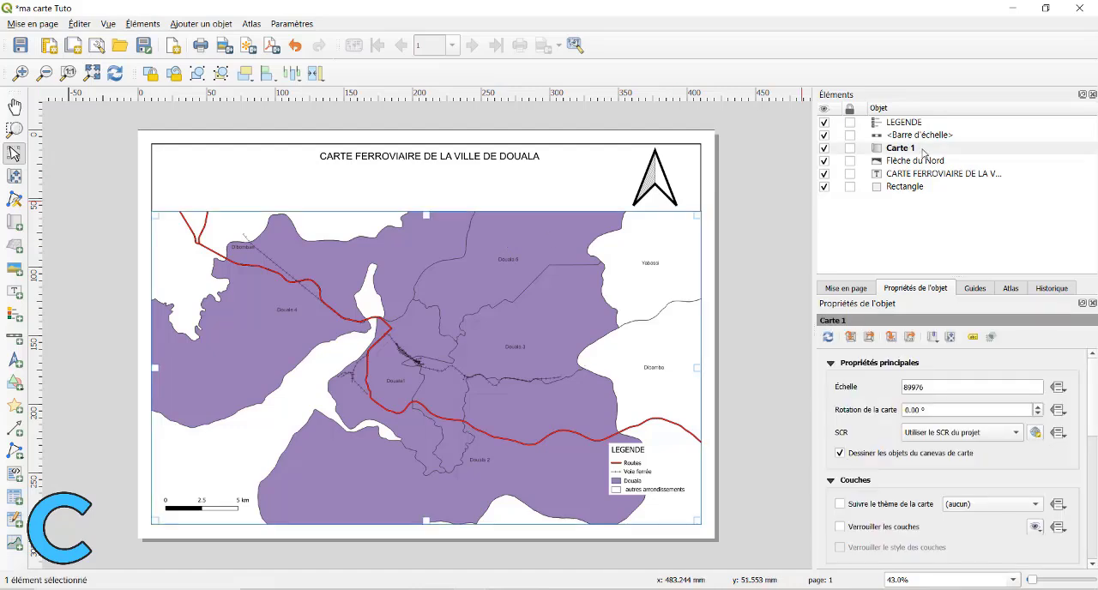
left_click(905, 186)
left_click_drag(907, 185, 906, 177)
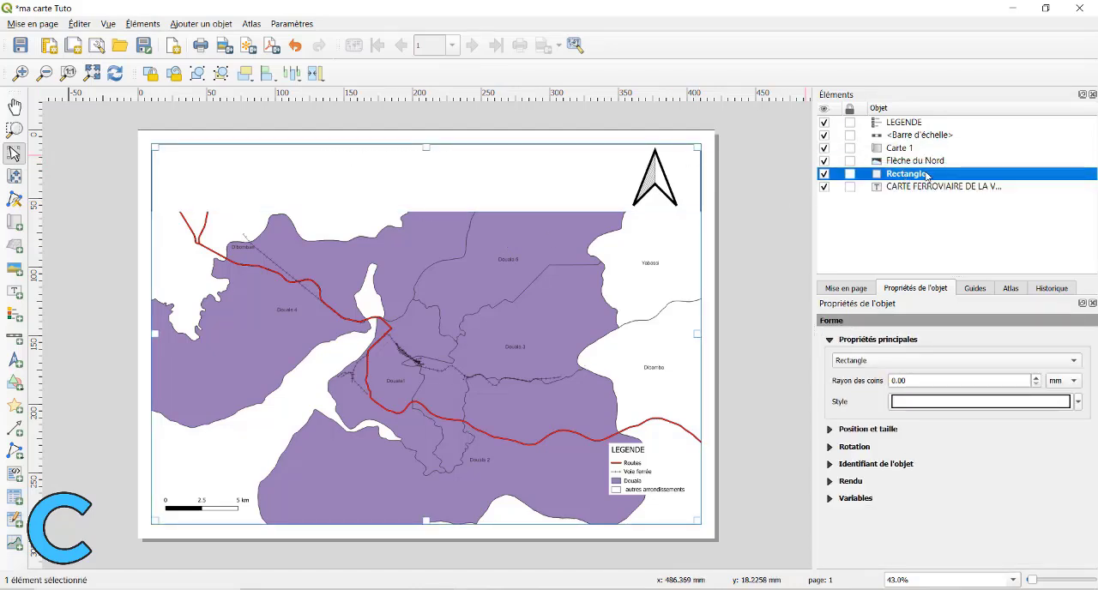
left_click(611, 252)
left_click(588, 184)
left_click(909, 175)
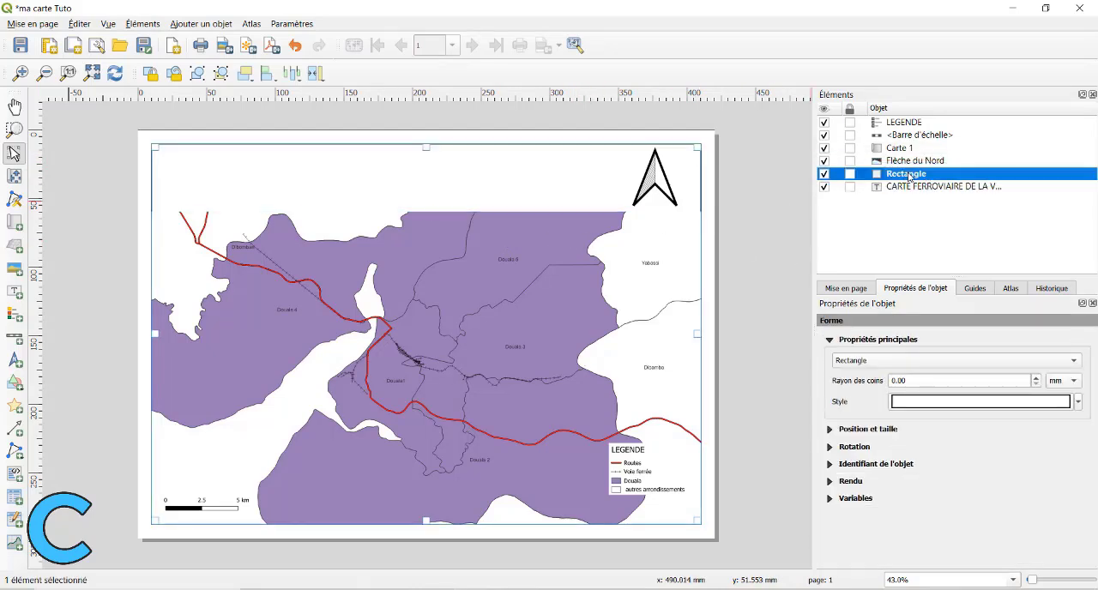
left_click_drag(909, 176, 911, 191)
left_click(916, 175)
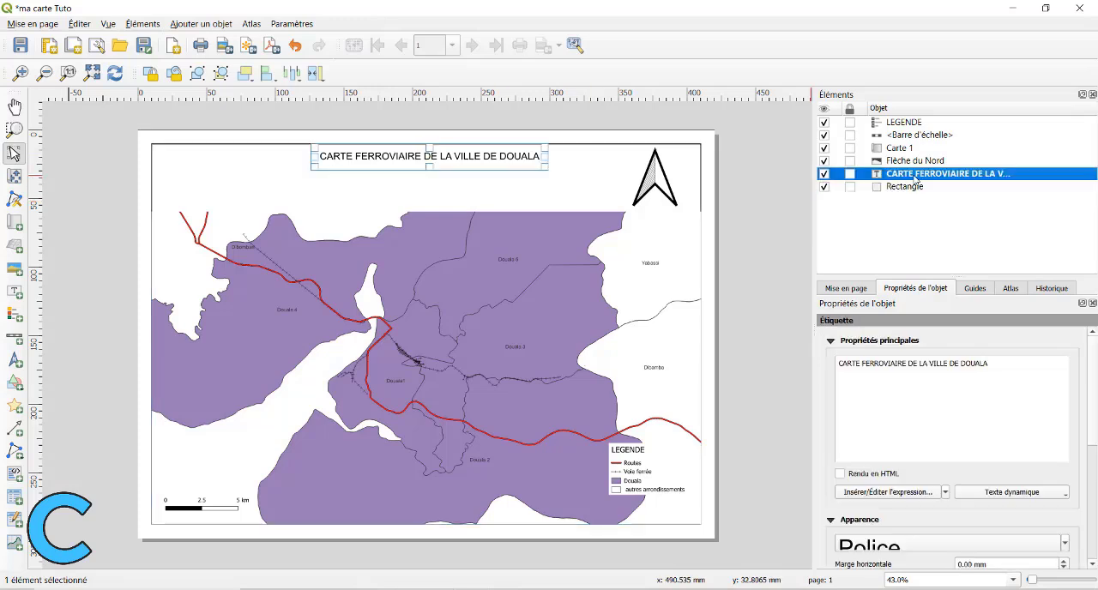
left_click(900, 188)
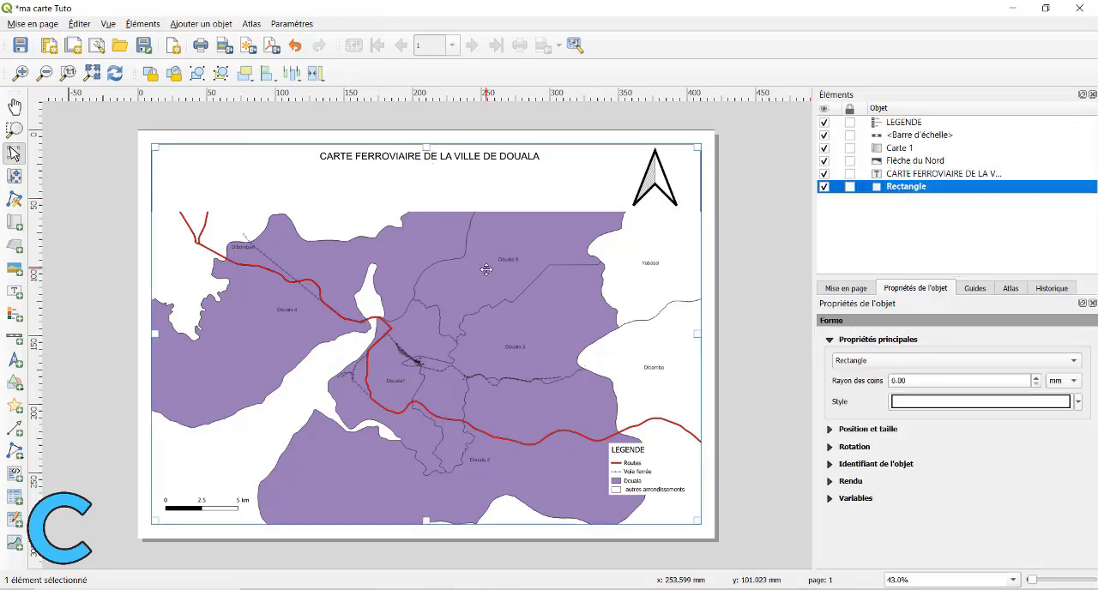
Move Carte 1 beneath the Rectangle in the layout's item order and open the Rectangle's simple fill settings.
left_click_drag(901, 148, 929, 190)
left_click(916, 177)
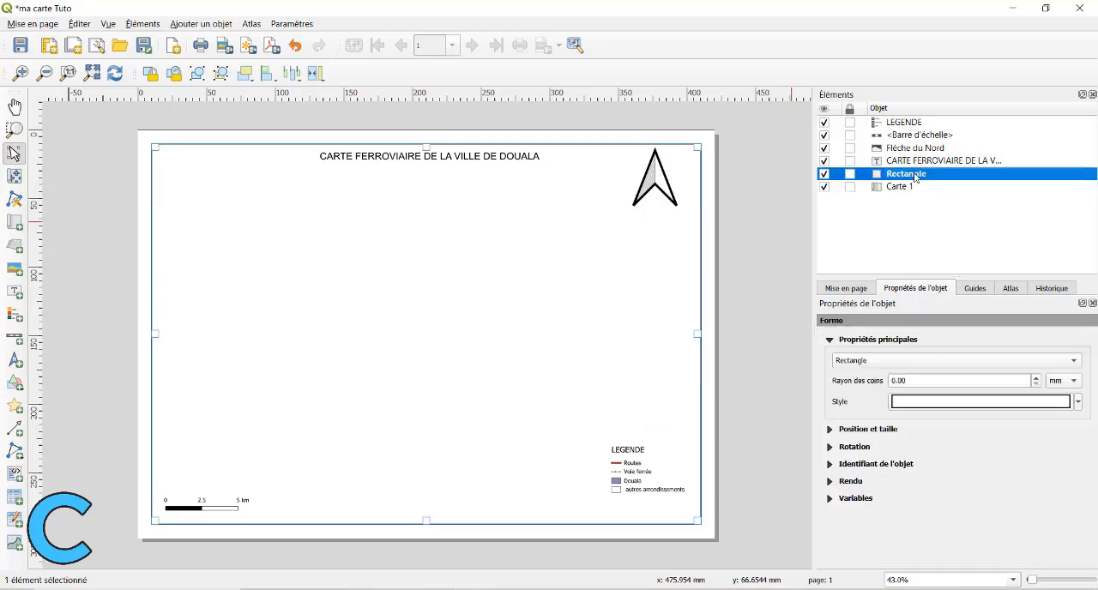
left_click(849, 429)
left_click(849, 429)
left_click(1000, 403)
left_click(966, 353)
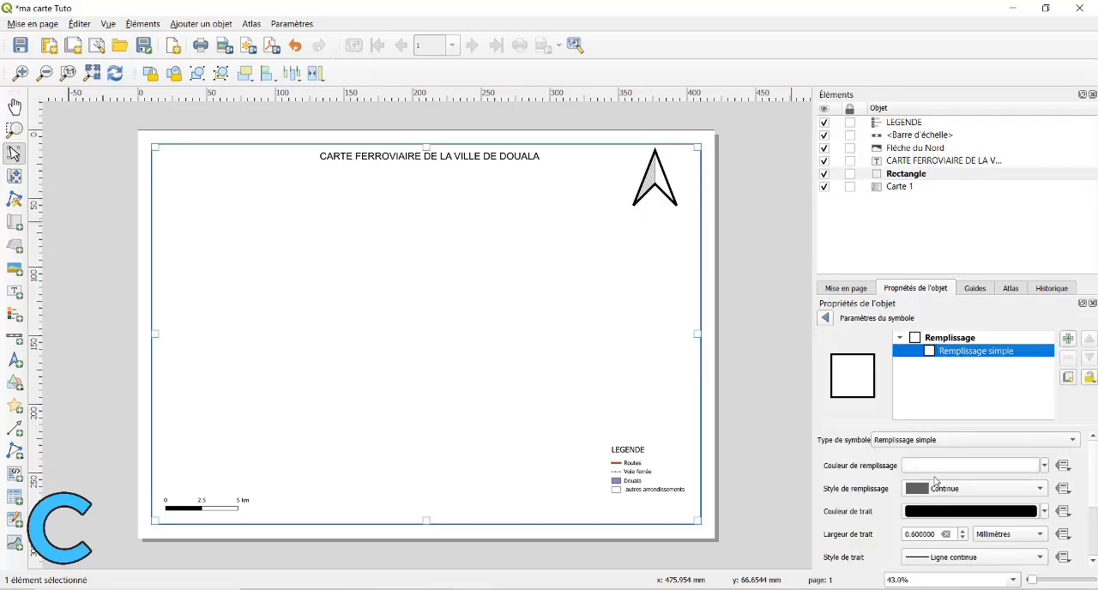
left_click(948, 467)
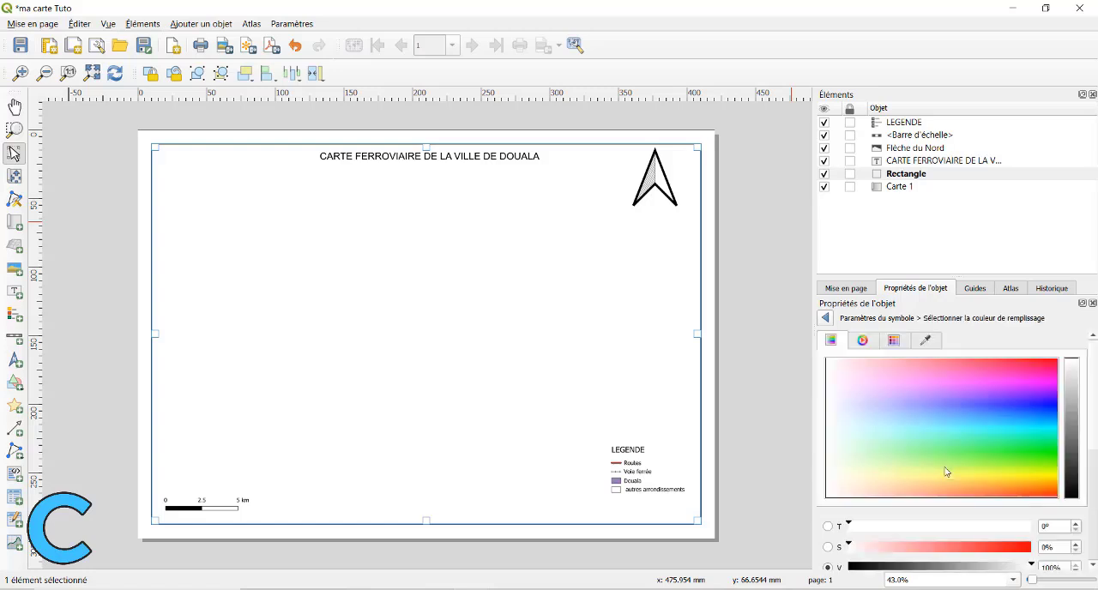
left_click(825, 318)
left_click(995, 347)
left_click(1081, 442)
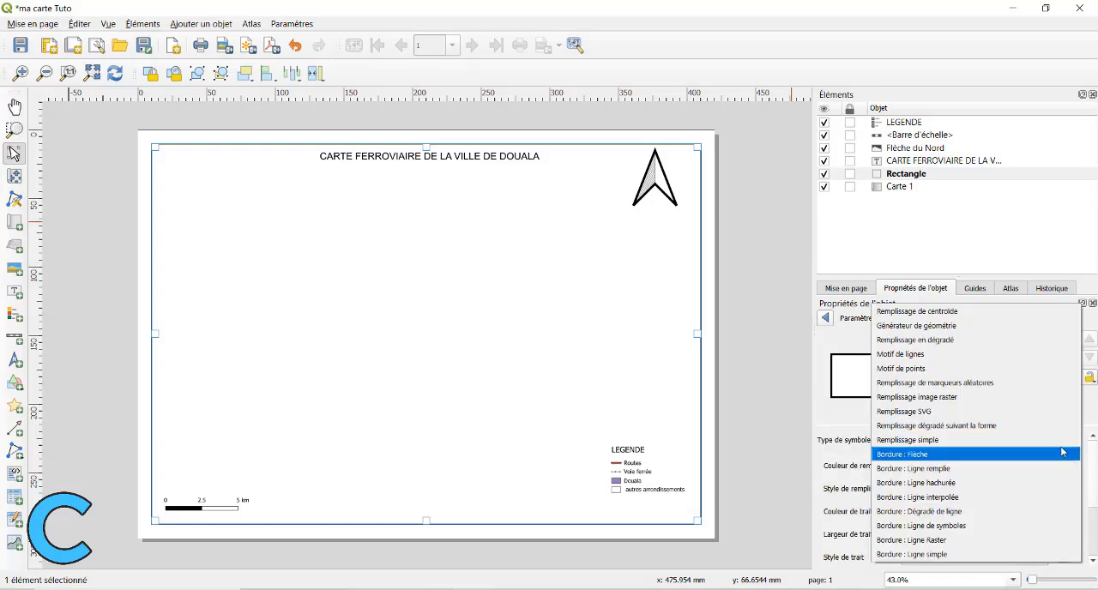
left_click(831, 466)
scroll(861, 470, "down", 2)
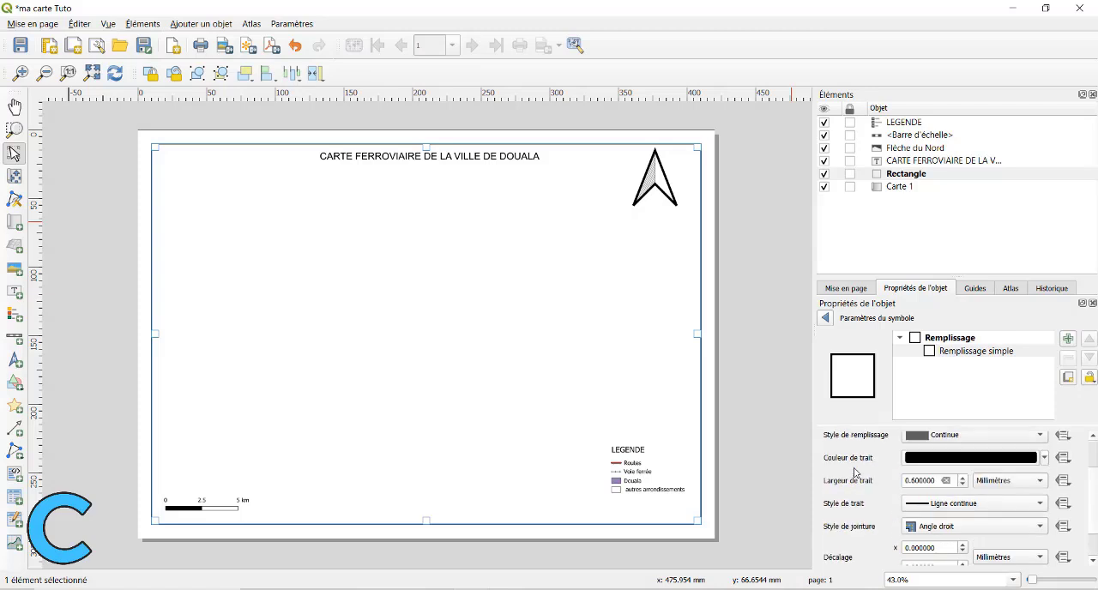
scroll(856, 471, "up", 2)
Lower the opacity of the Rectangle's white fill colour until it is mostly transparent and the map shows through.
left_click(1044, 468)
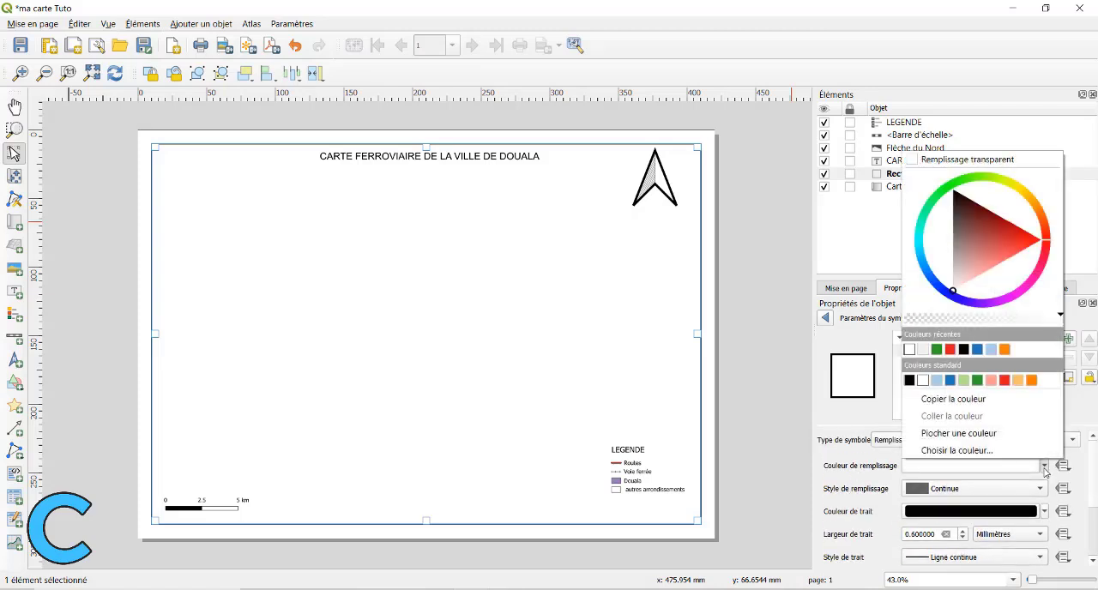
left_click(939, 319)
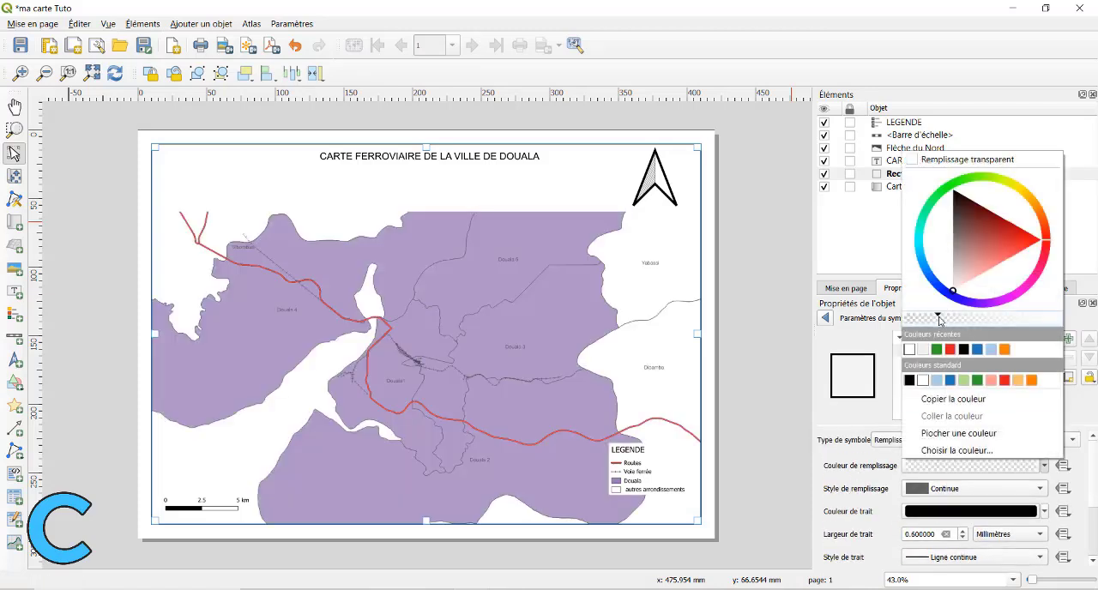
left_click(870, 464)
left_click(755, 362)
left_click(595, 277)
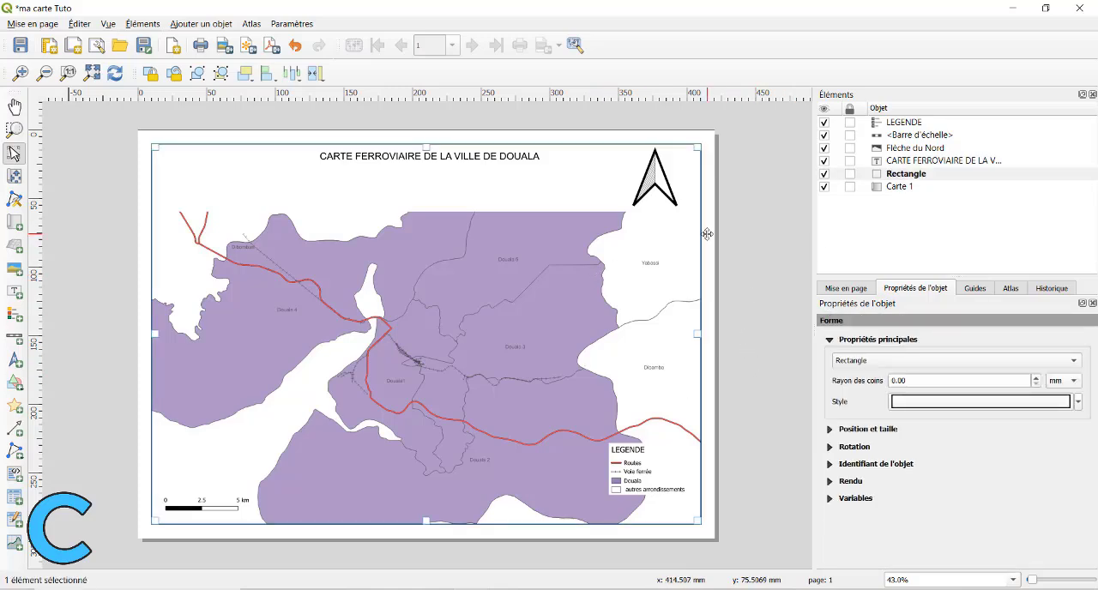
Export the layout again over ma carte Tuto.pdf with georeferencing information, RDF metadata, text as paths and lossy JPEG compression.
left_click(274, 47)
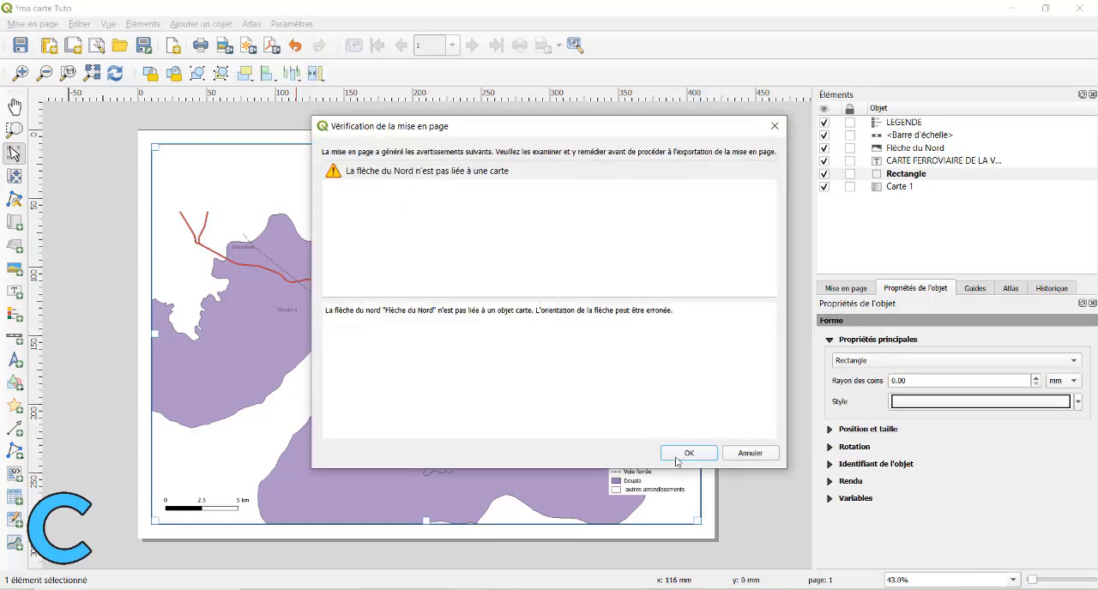
left_click(688, 452)
left_click(636, 564)
left_click(580, 303)
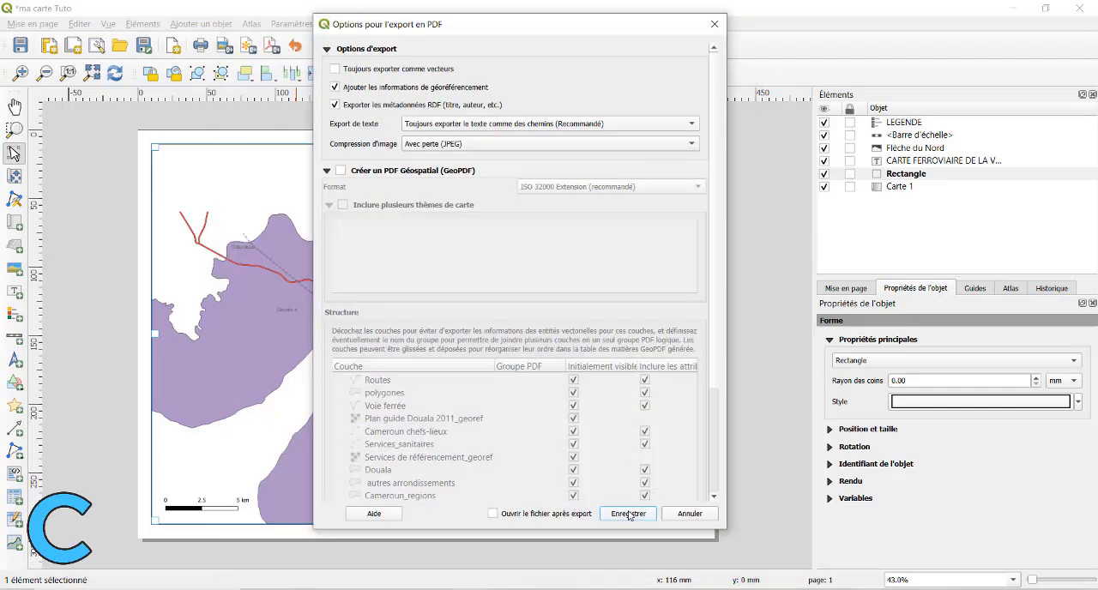
left_click(632, 515)
Open the re-exported ma carte Tuto.pdf from the rasters folder in Foxit PhantomPDF and examine the frame around the map.
left_click(592, 103)
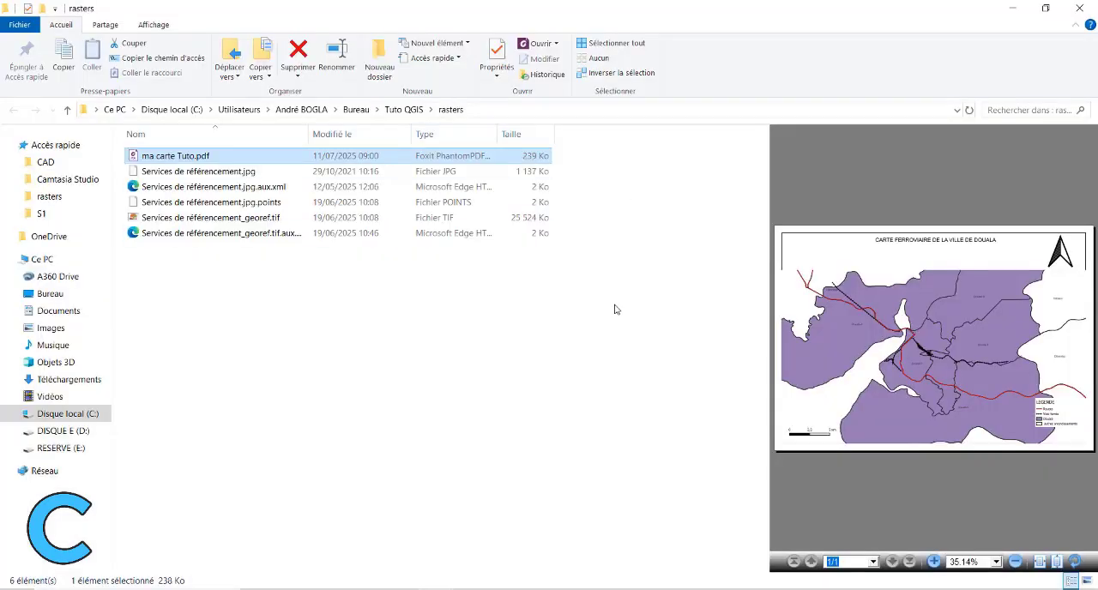
double_click(180, 157)
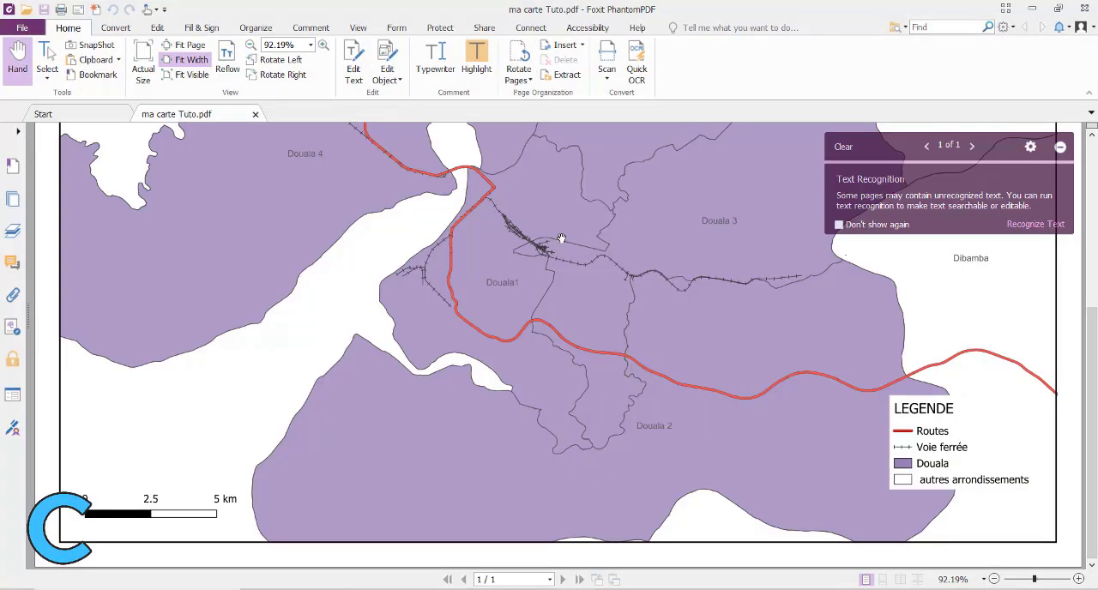
scroll(867, 216, "up", 4)
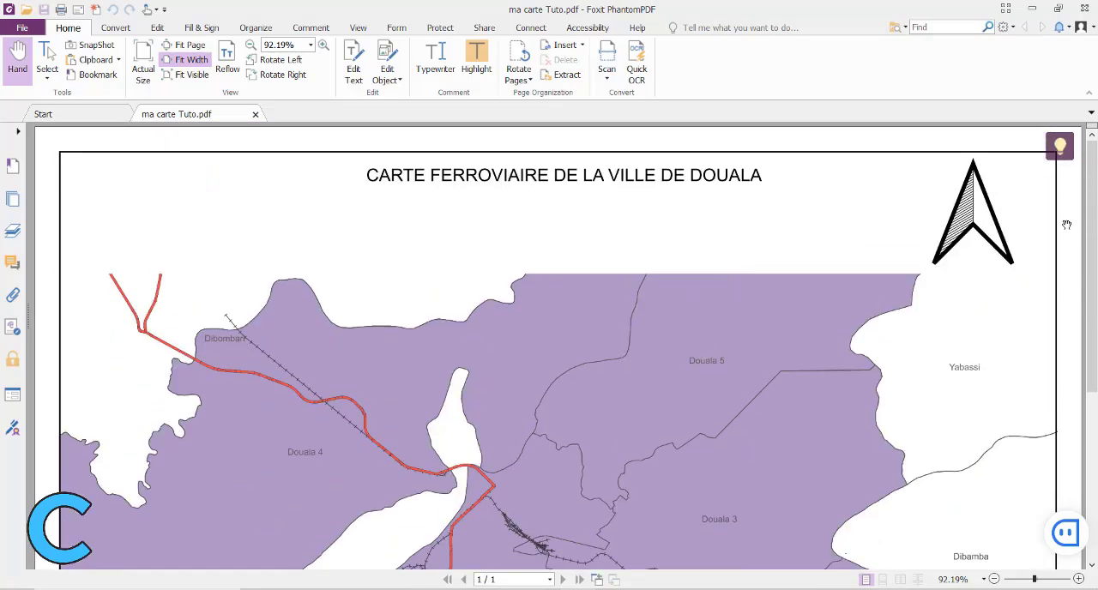